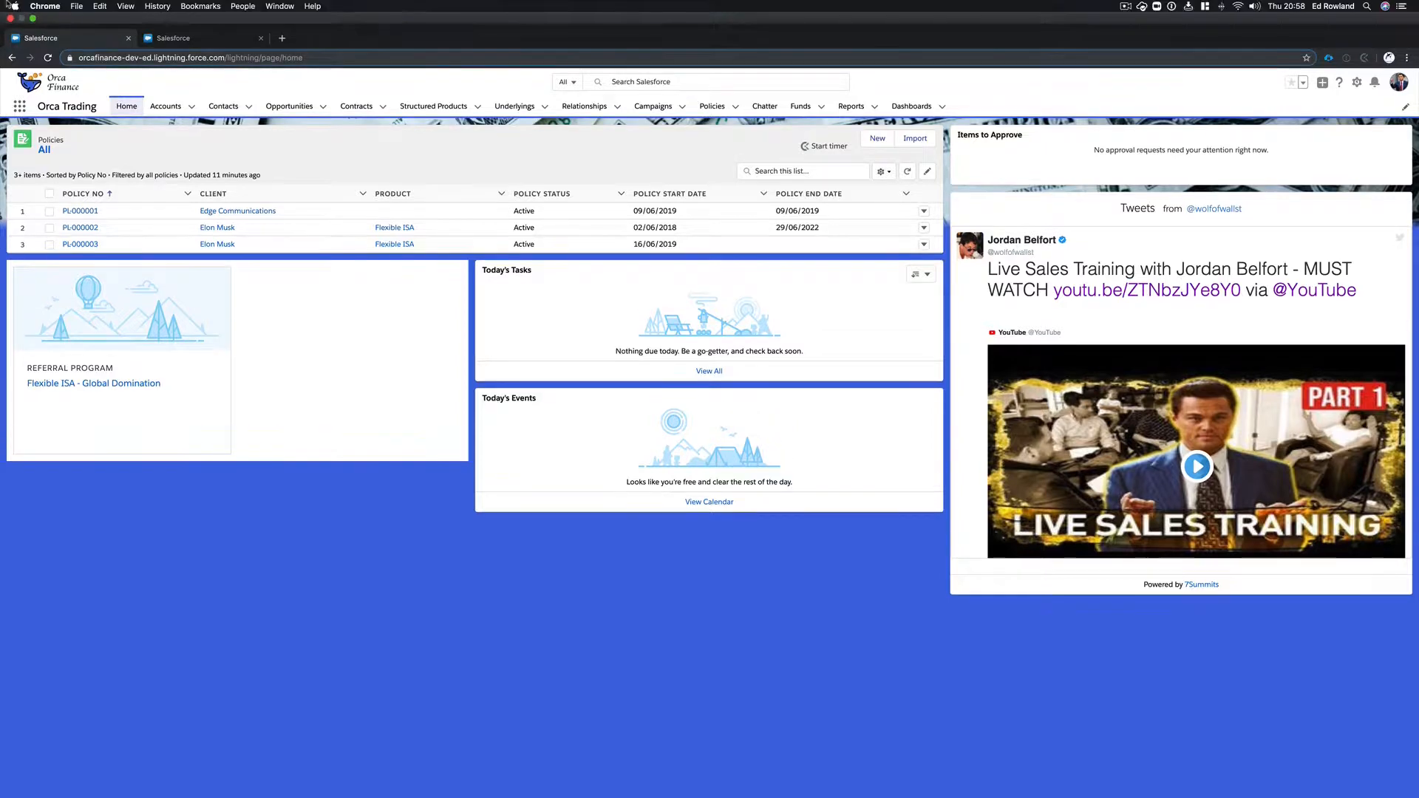
- View the process list, and open the Dickenson Mobile Generators record from the recently viewed opportunities
{"action": "mouse_move", "coordinate": [178, 2]}
{"action": "left_click", "coordinate": [180, 38]}
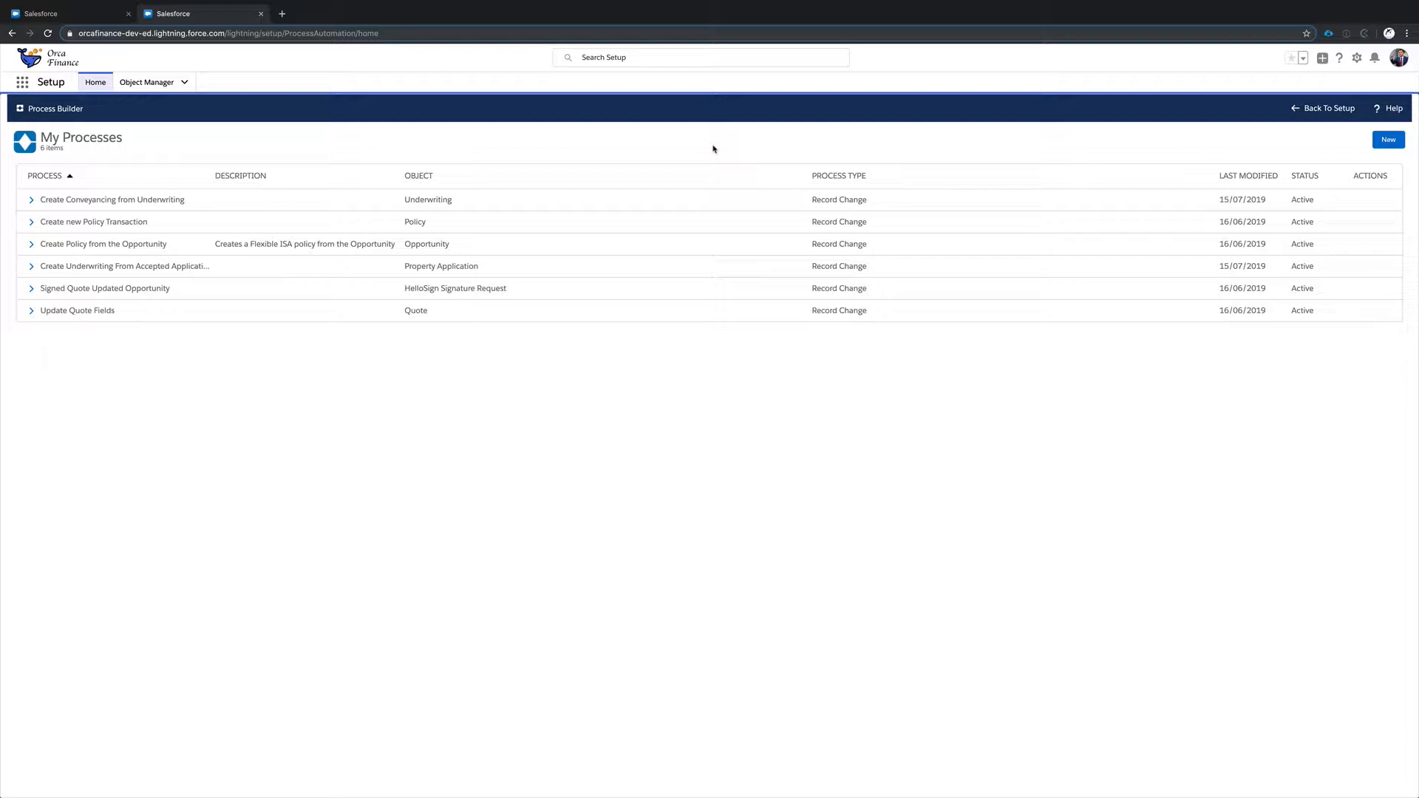
{"action": "left_click", "coordinate": [95, 13]}
{"action": "left_click", "coordinate": [289, 81]}
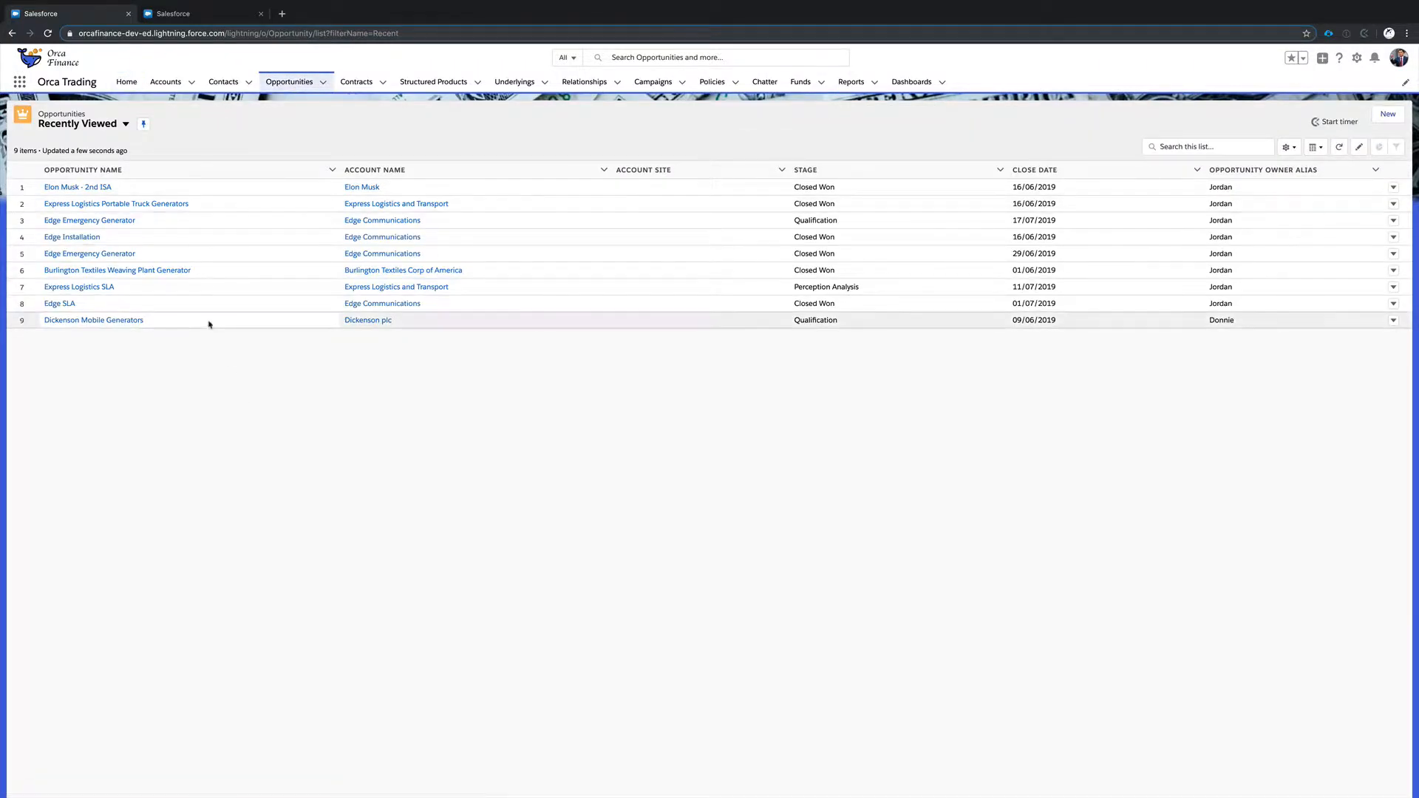
{"action": "left_click", "coordinate": [93, 317]}
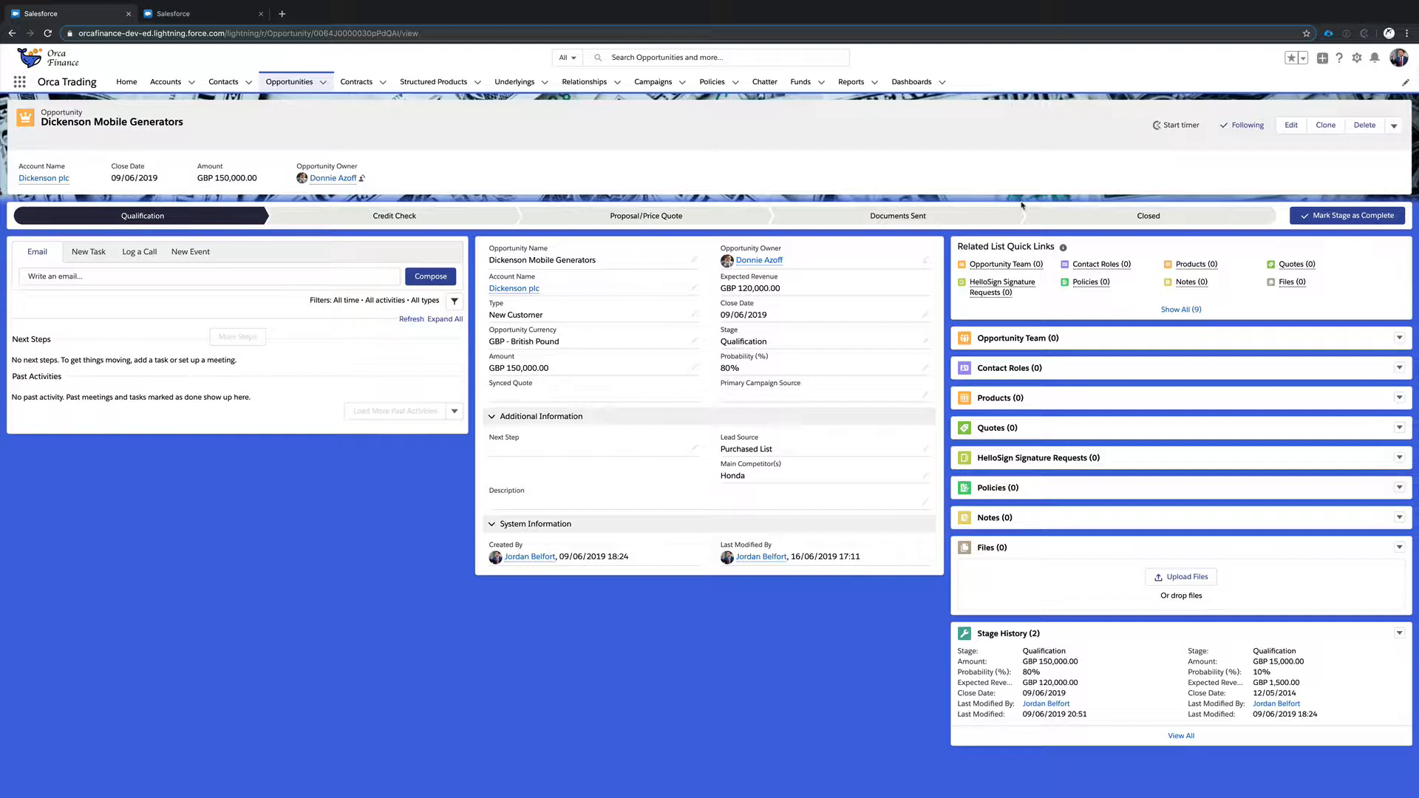
- Start a new process named "Create Contract" with the description "This process creates a contract from a closed won opportunity."
{"action": "left_click", "coordinate": [226, 15]}
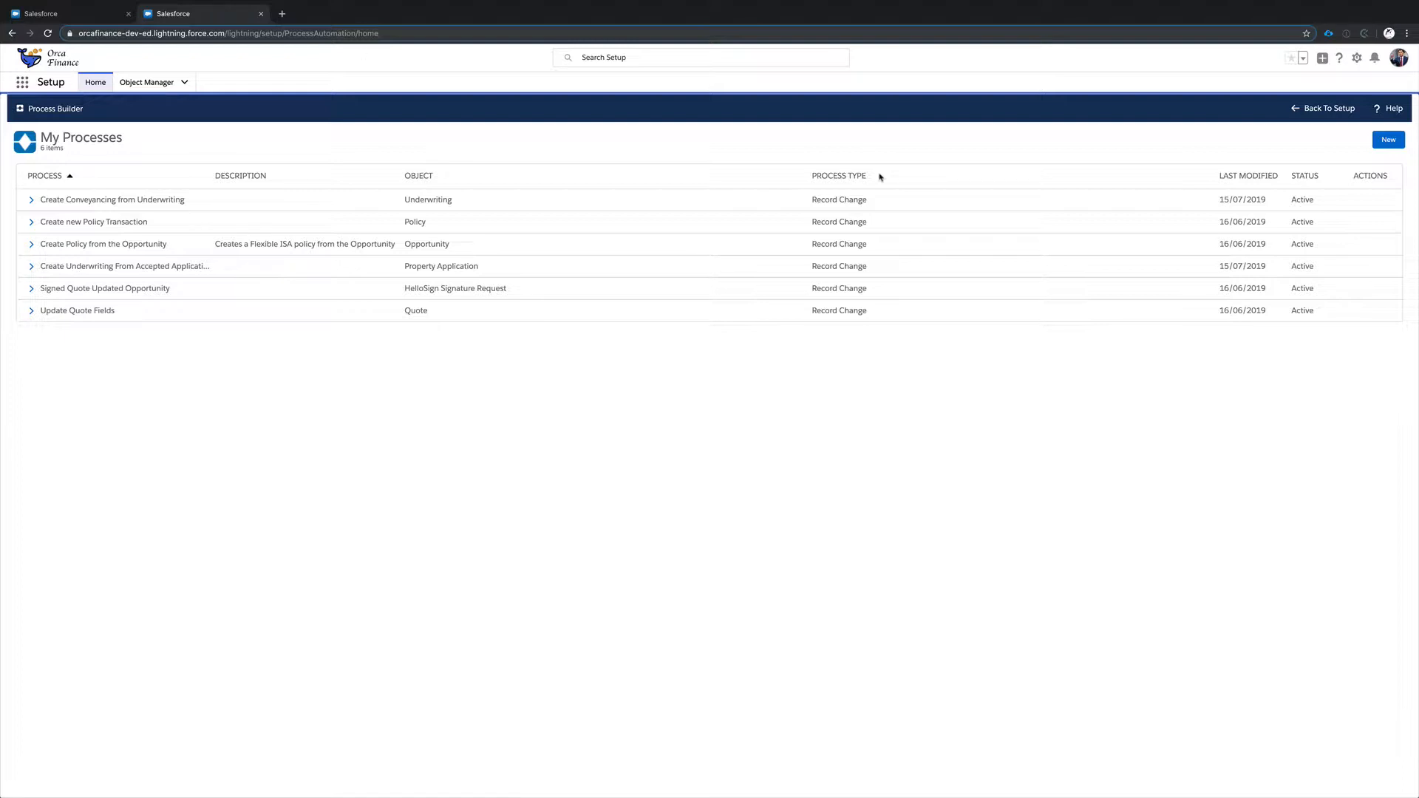
{"action": "left_click", "coordinate": [1388, 142]}
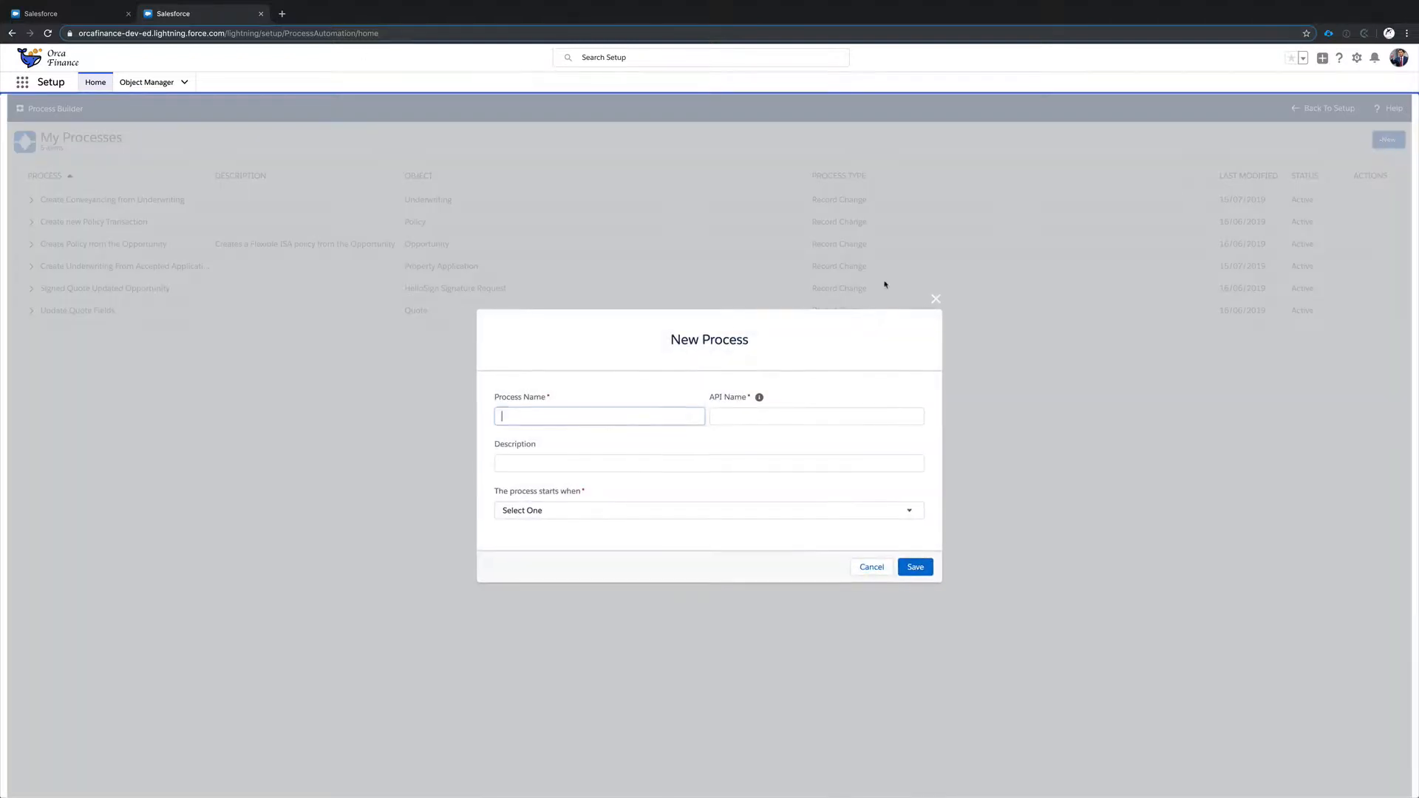
{"action": "type", "text": "Create "}
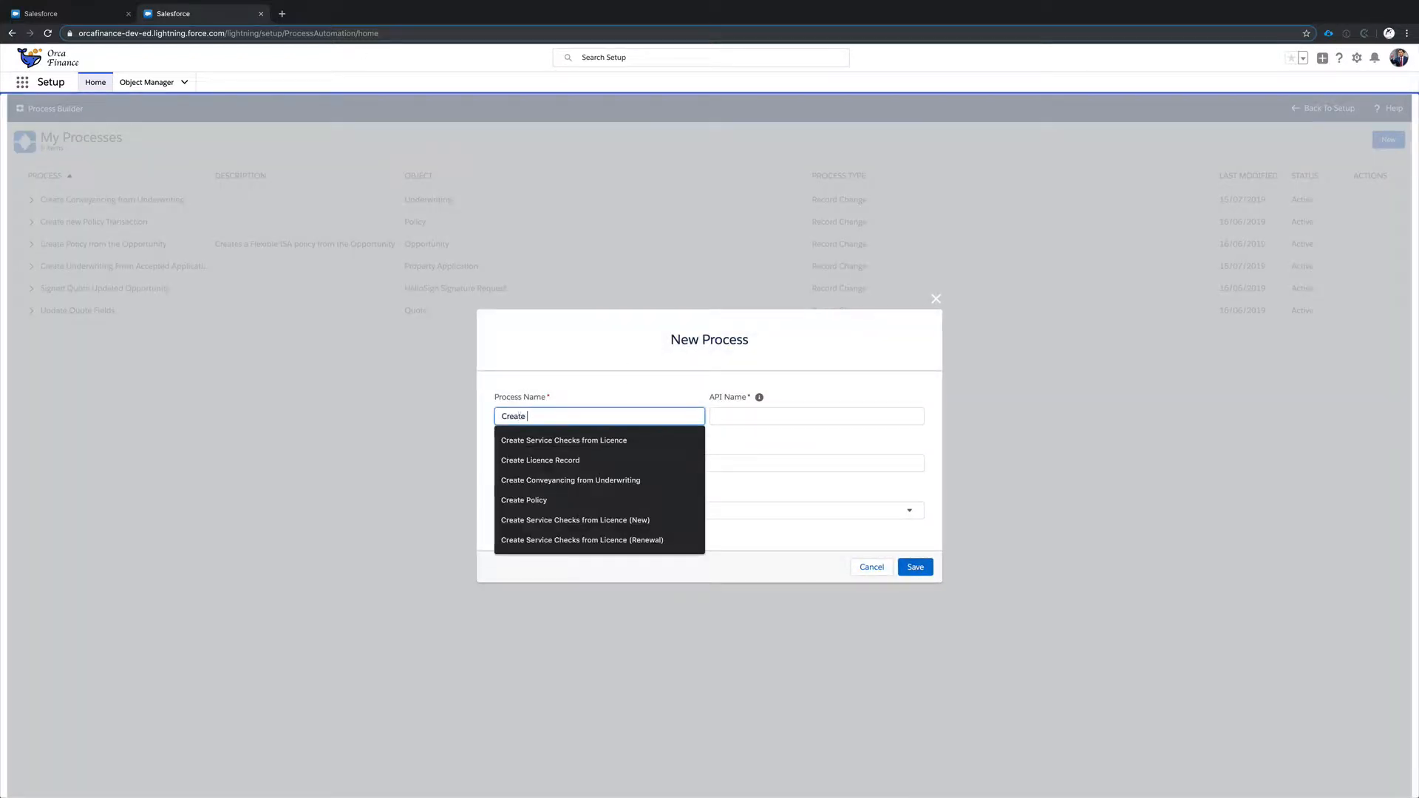
{"action": "type", "text": "Contr"}
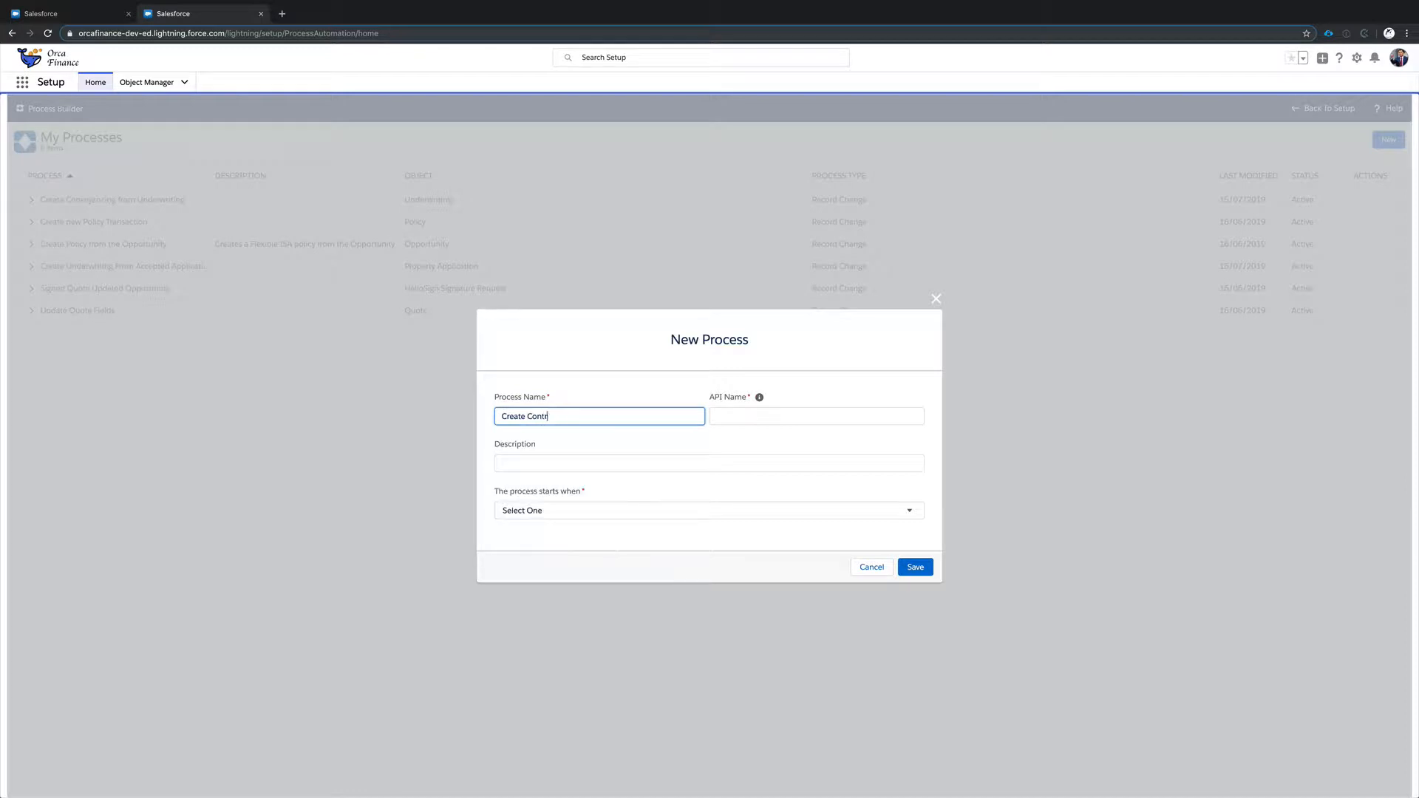
{"action": "type", "text": "act"}
{"action": "key", "text": "Tab"}
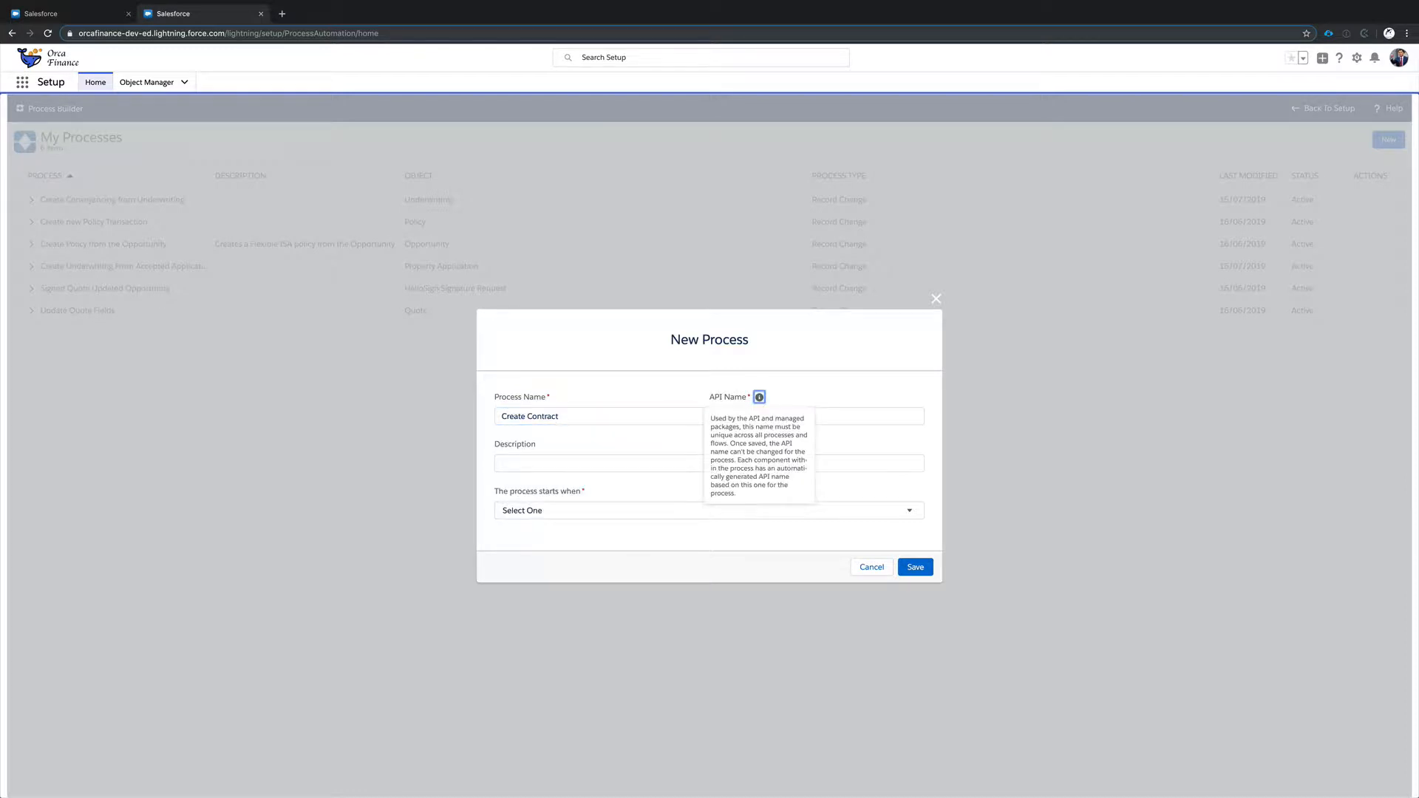
{"action": "left_click", "coordinate": [611, 447]}
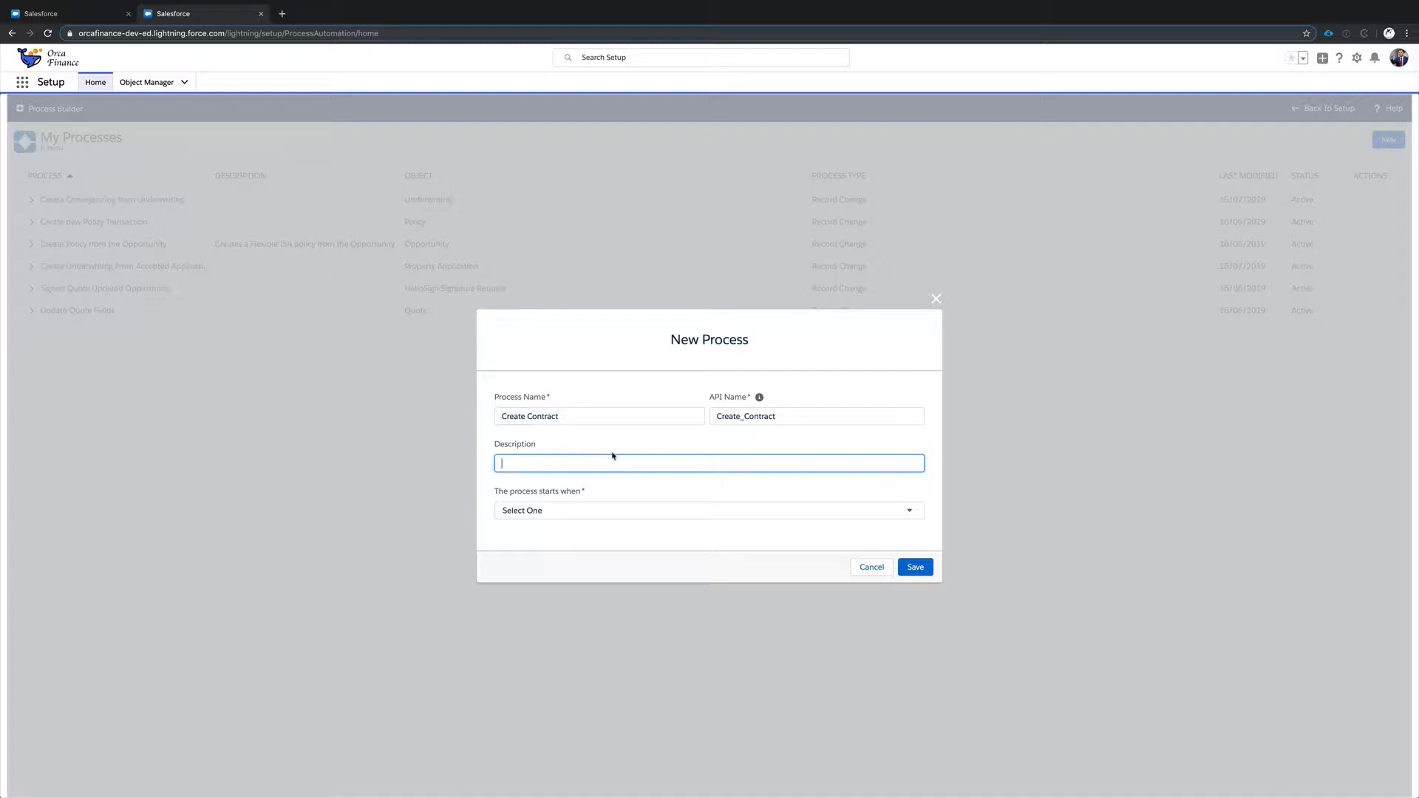
{"action": "type", "text": "This process creates a contract from a closed won opportunity"}
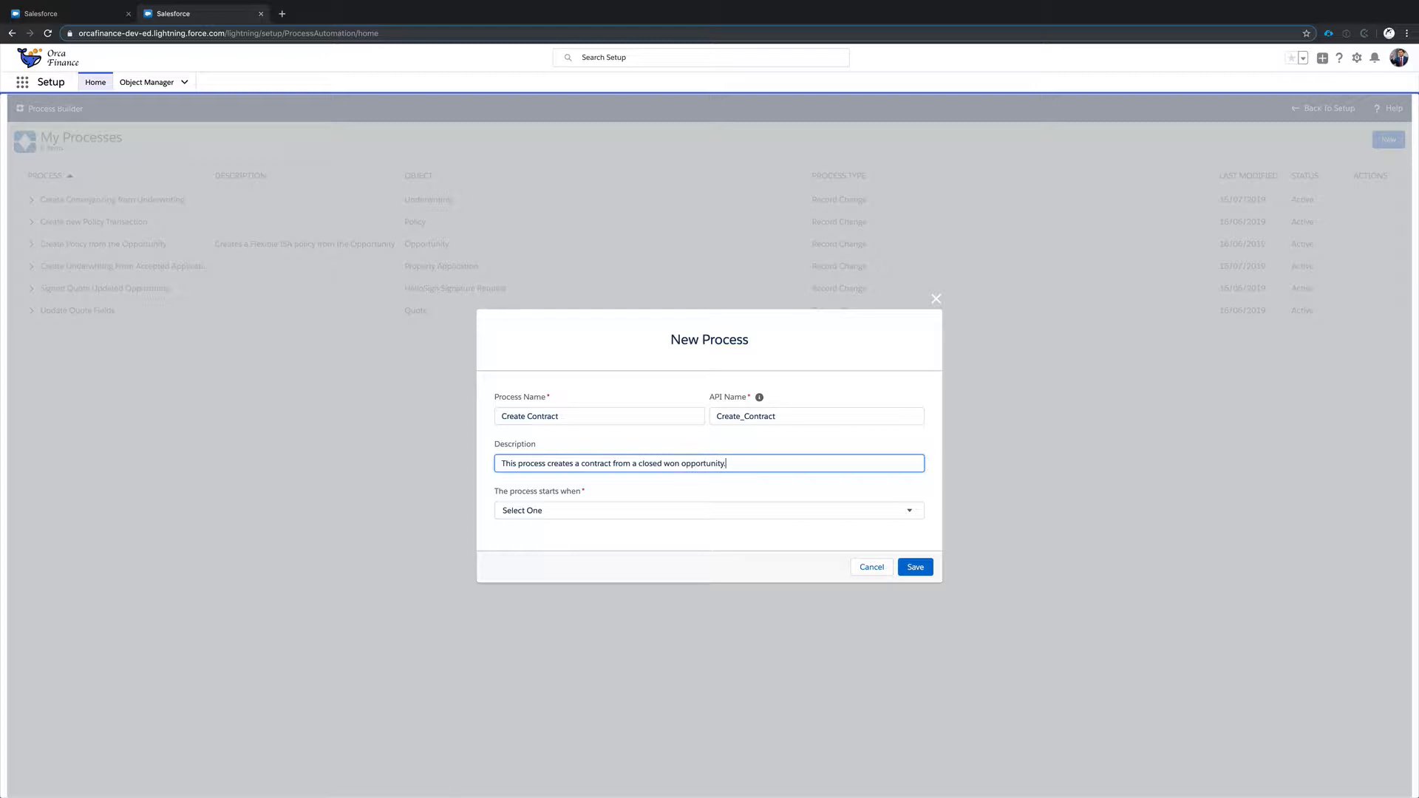
{"action": "type", "text": "."}
- Set the process to start when a record changes and save it
{"action": "left_click", "coordinate": [752, 510]}
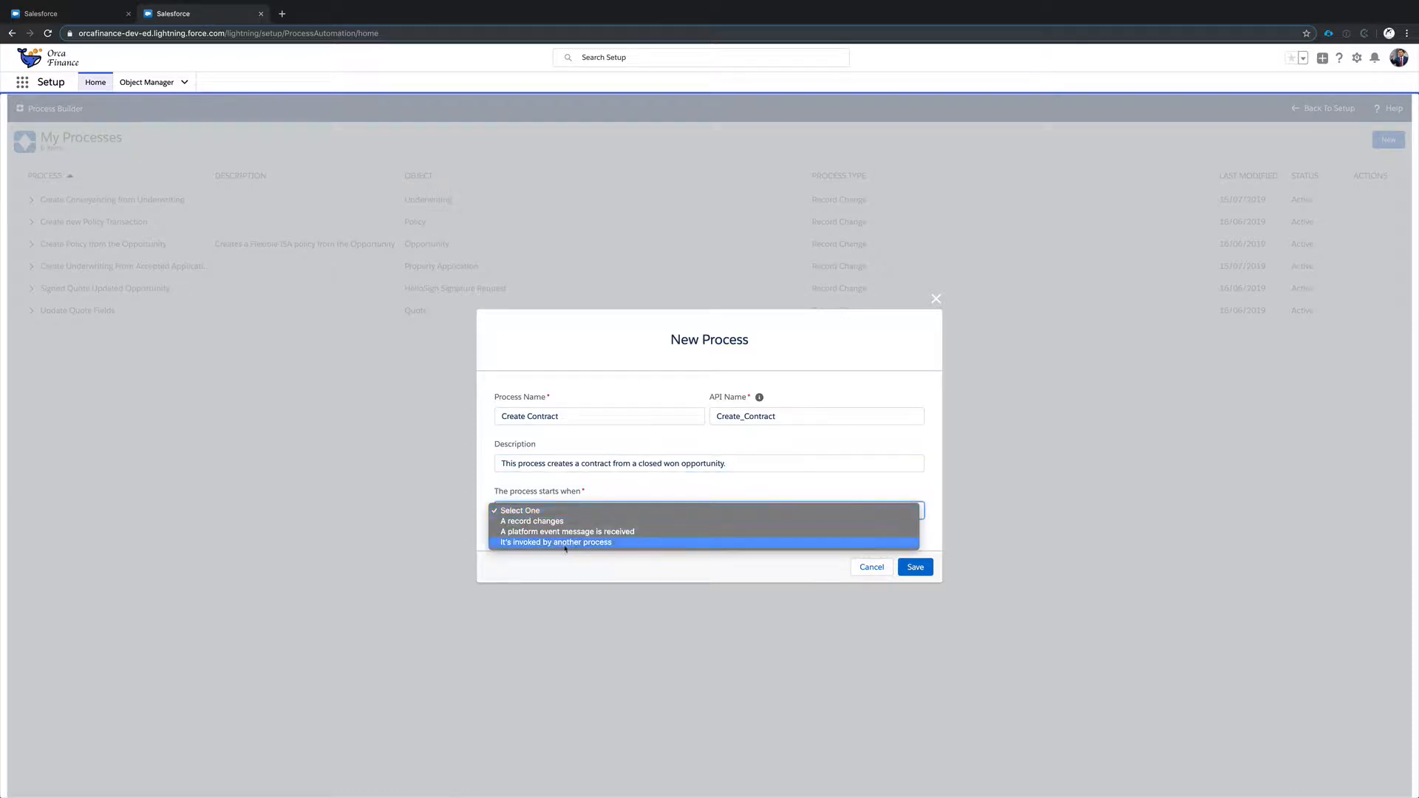
{"action": "left_click", "coordinate": [533, 520]}
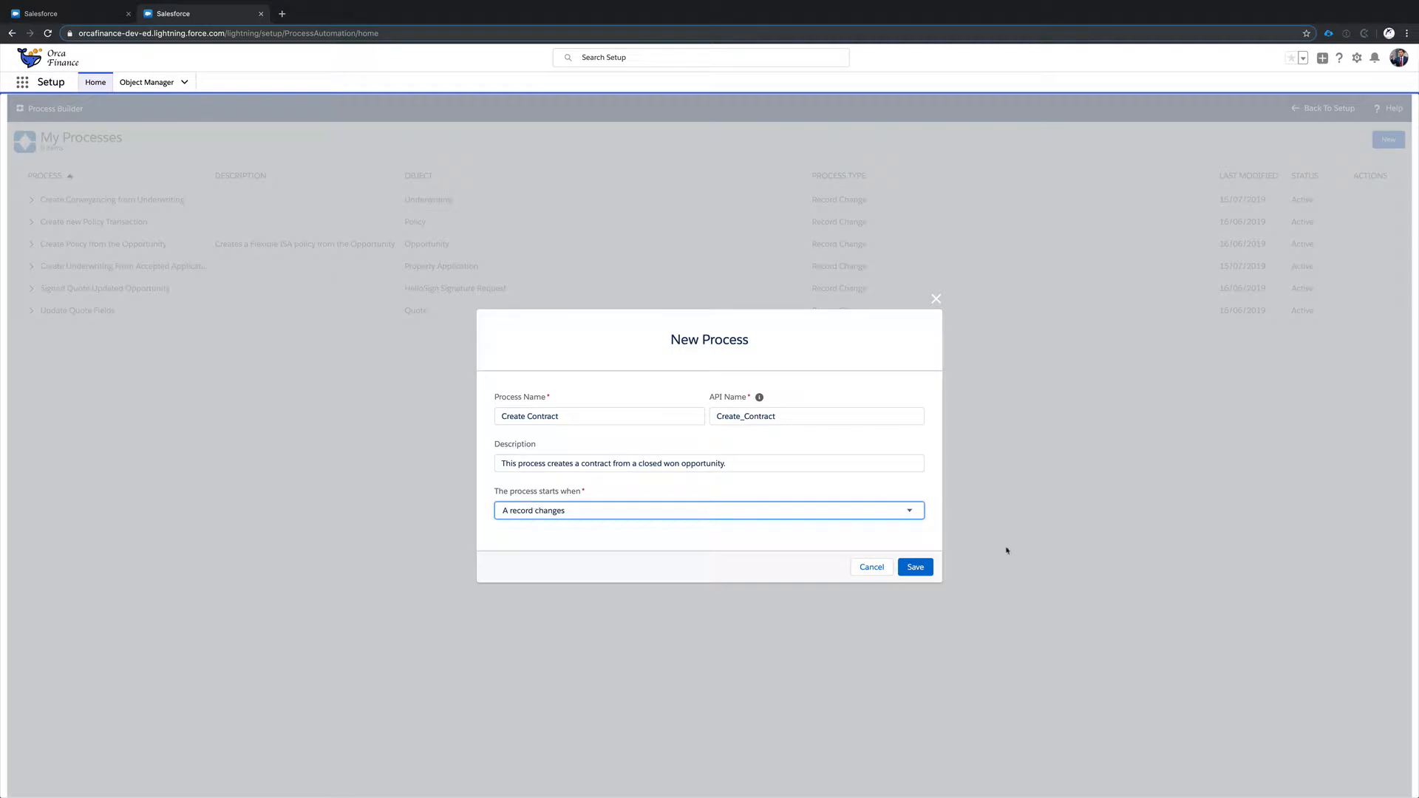
{"action": "left_click", "coordinate": [913, 568]}
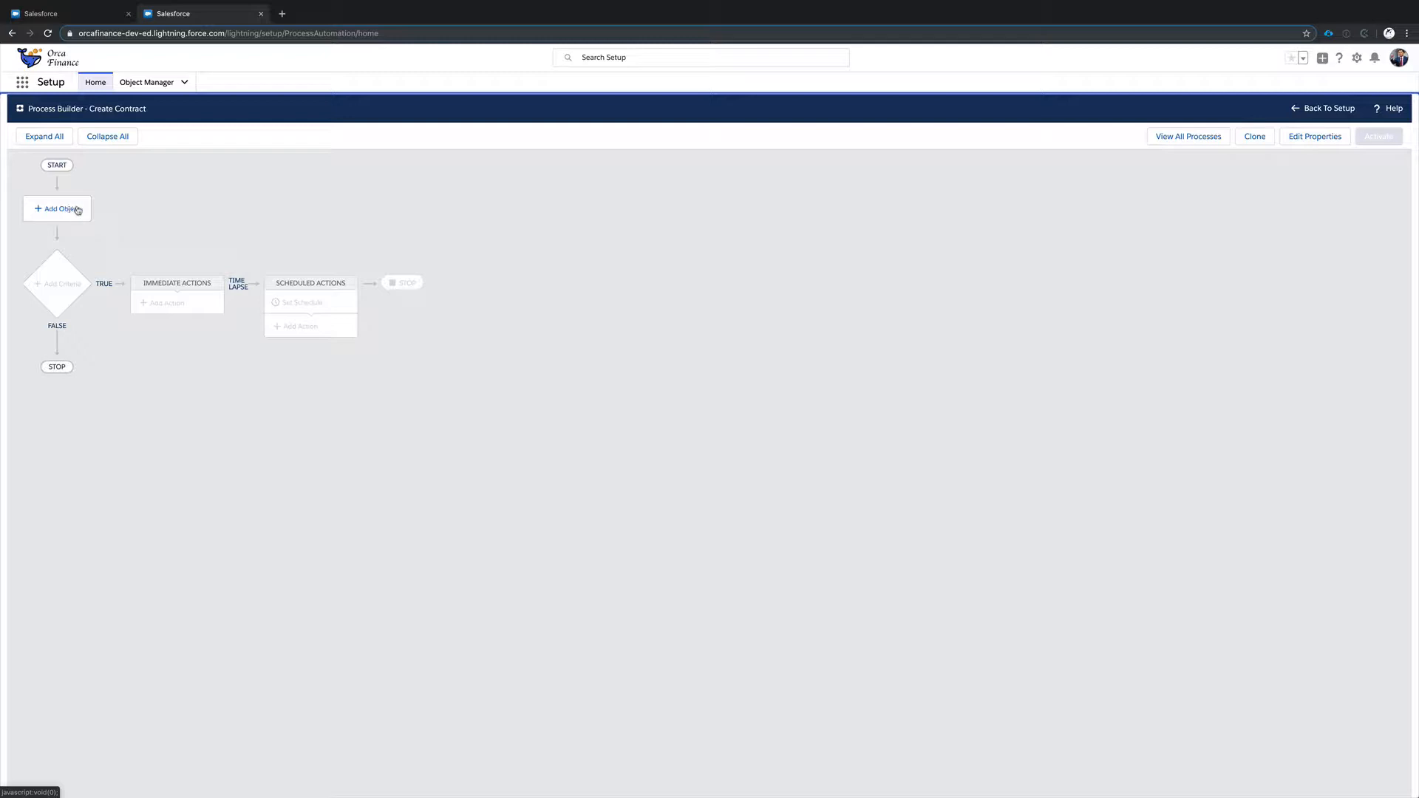
- Add Opportunity as the process object, starting when a record is created or edited, and save it
{"action": "left_click", "coordinate": [61, 211]}
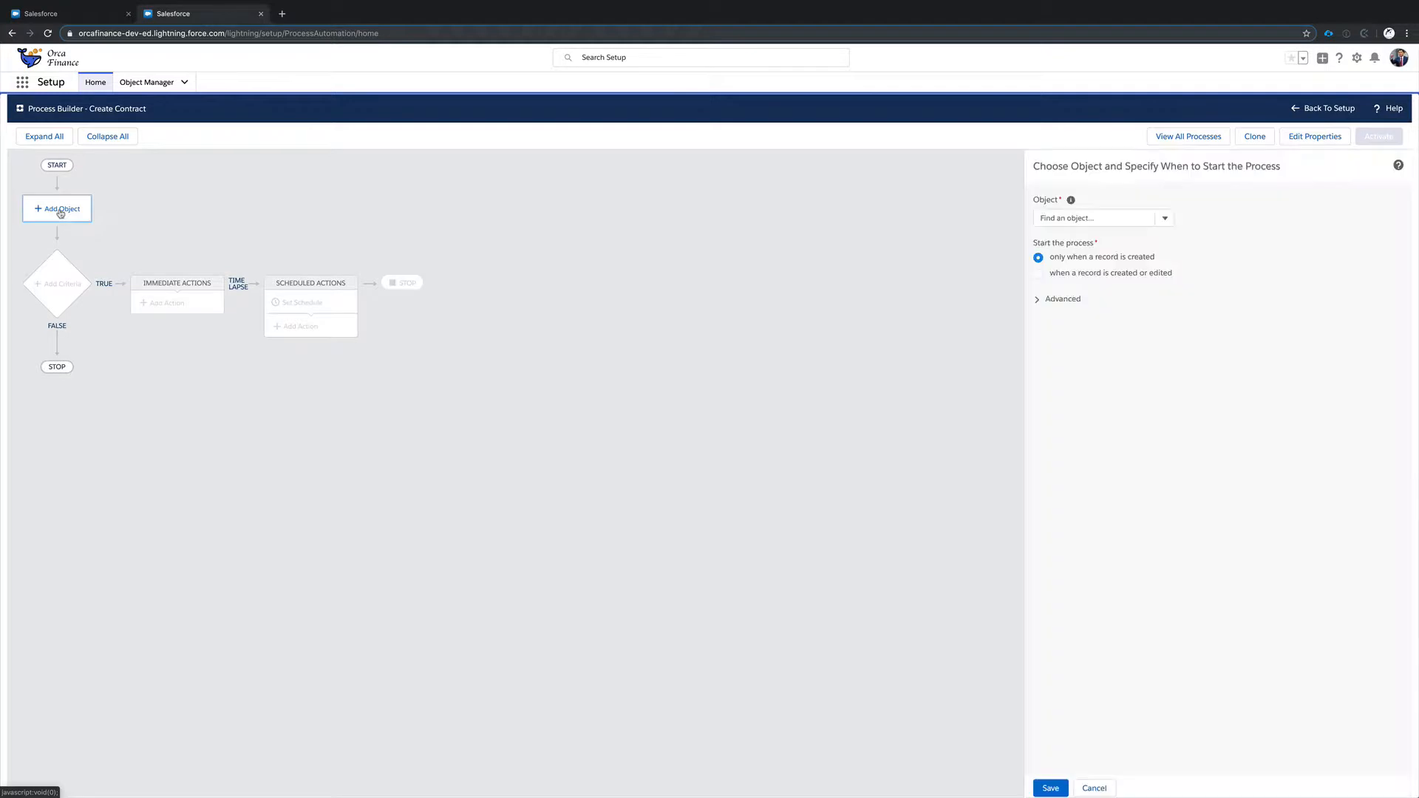
{"action": "left_click", "coordinate": [1116, 218]}
{"action": "type", "text": "opp"}
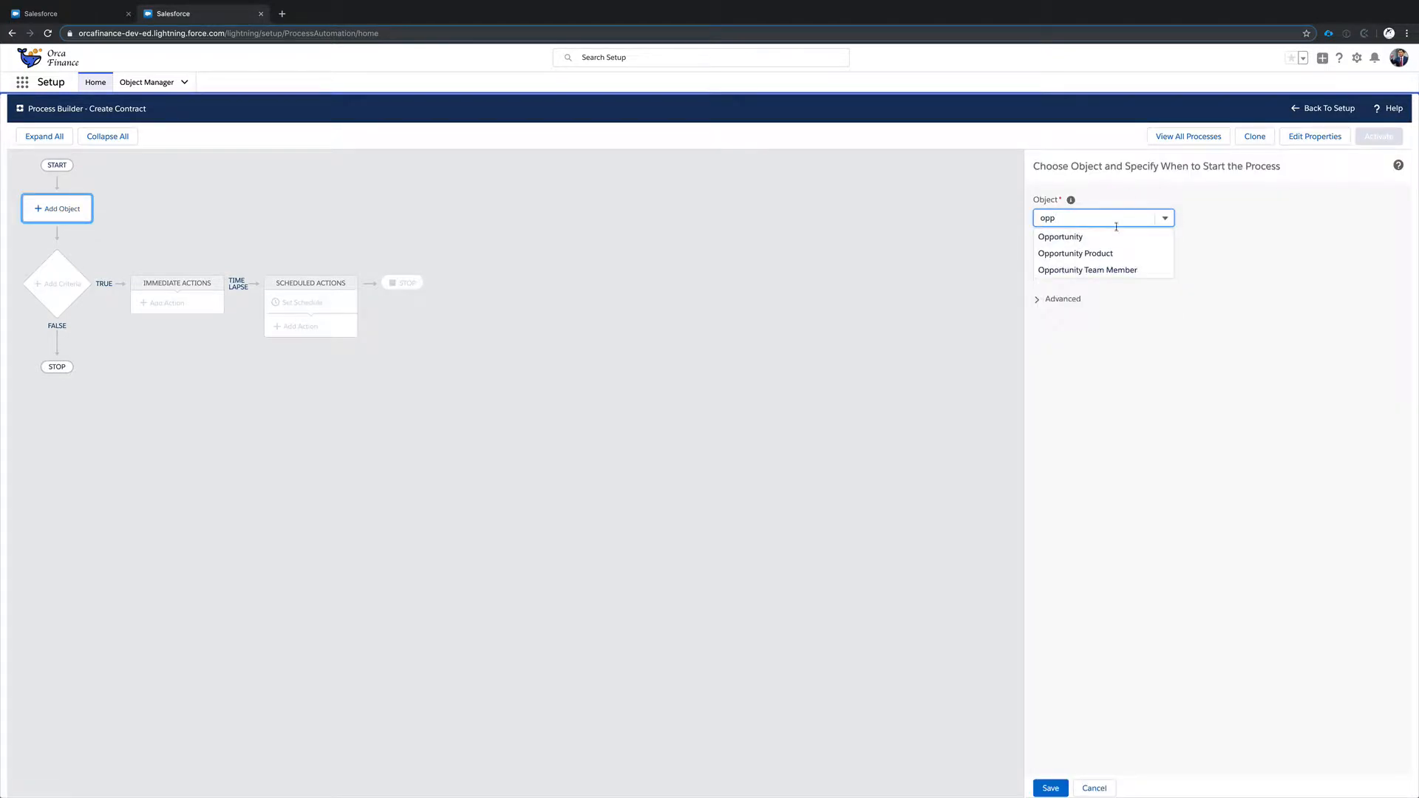
{"action": "left_click", "coordinate": [1111, 238]}
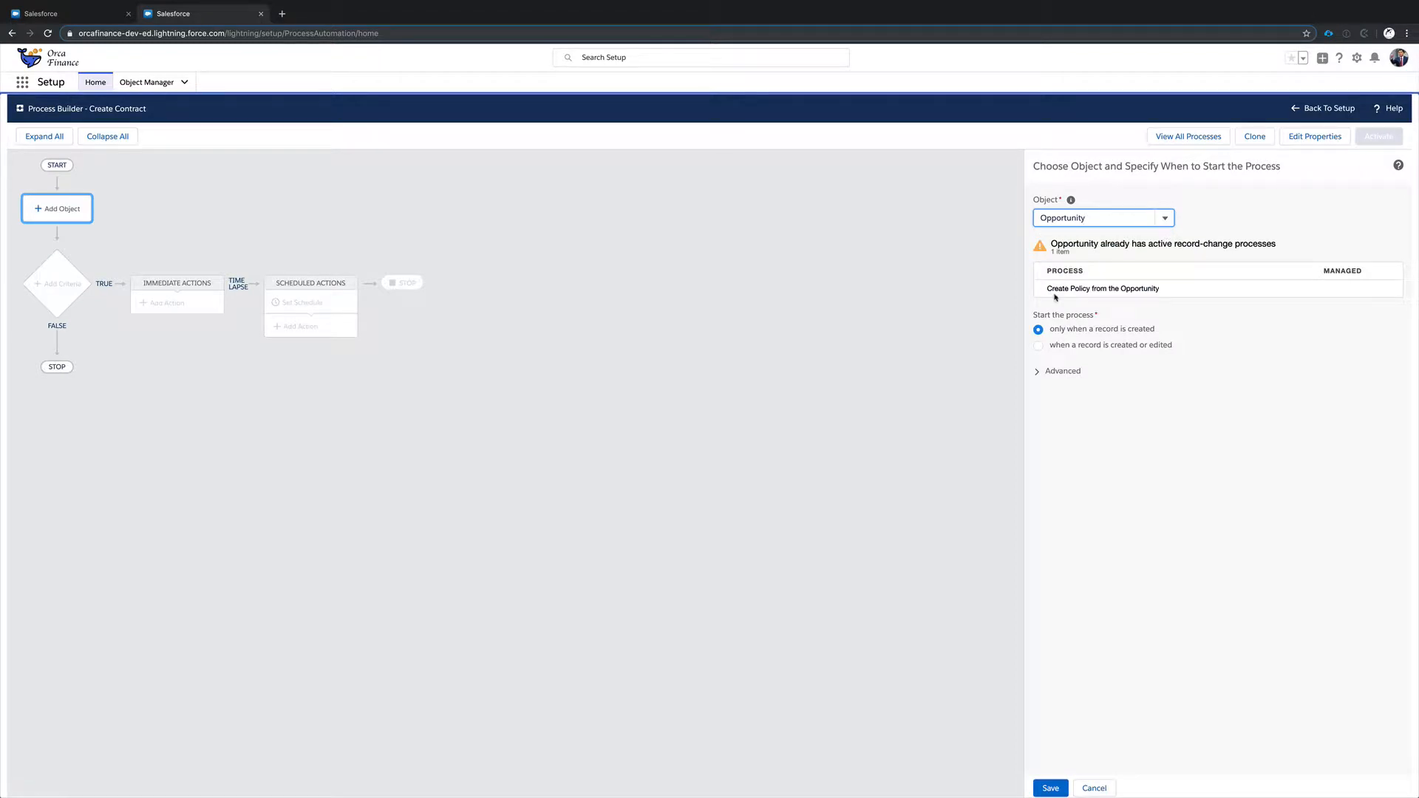
{"action": "left_click_drag", "start_coordinate": [1048, 290], "coordinate": [1164, 289]}
{"action": "left_click", "coordinate": [1164, 288]}
{"action": "left_click_drag", "start_coordinate": [1034, 315], "coordinate": [1091, 317]}
{"action": "left_click", "coordinate": [1090, 319]}
{"action": "left_click", "coordinate": [1131, 347]}
{"action": "left_click", "coordinate": [1052, 788]}
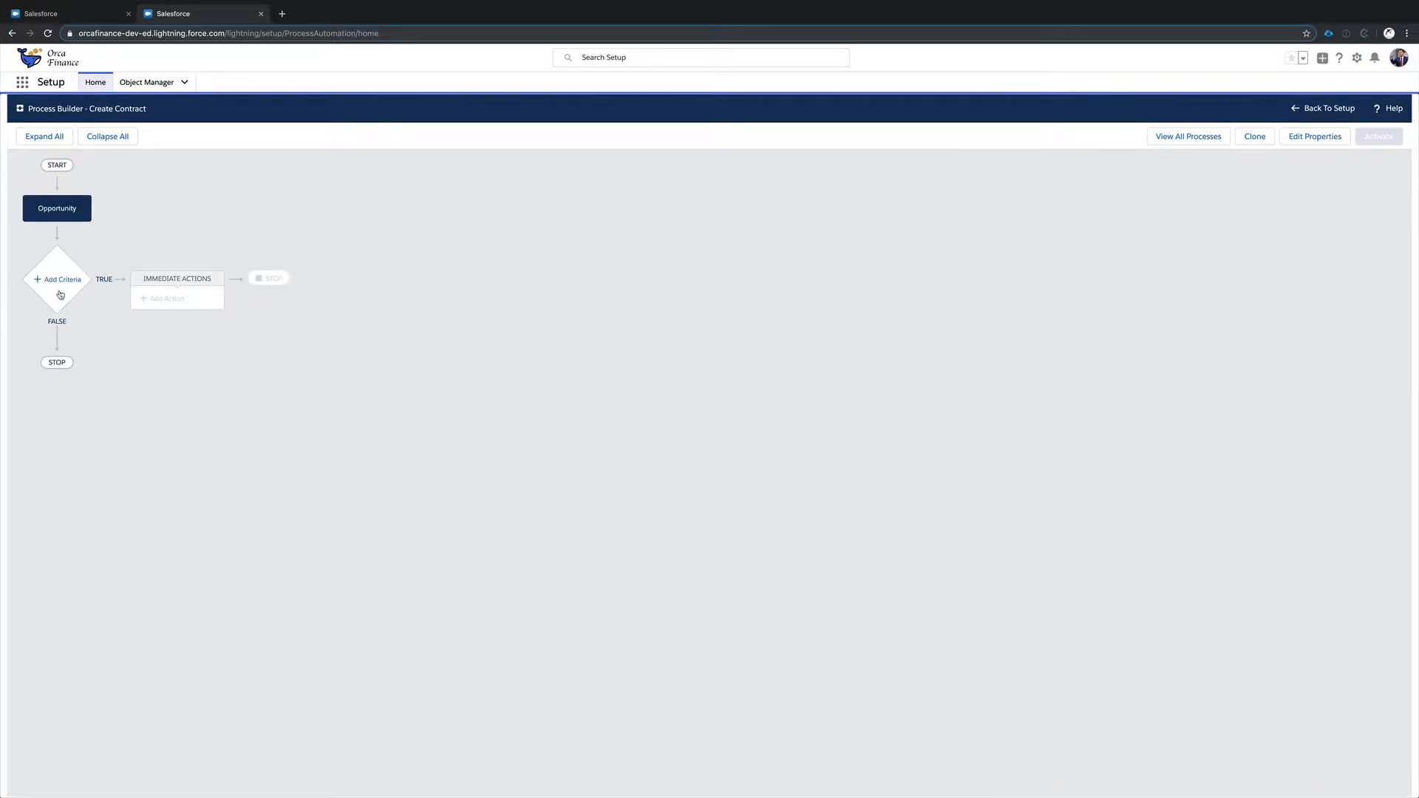
- Add a criteria node named "Opportunity is Closed Won" to the process
{"action": "left_click", "coordinate": [58, 292]}
{"action": "left_click", "coordinate": [977, 214]}
{"action": "type", "text": "Op"}
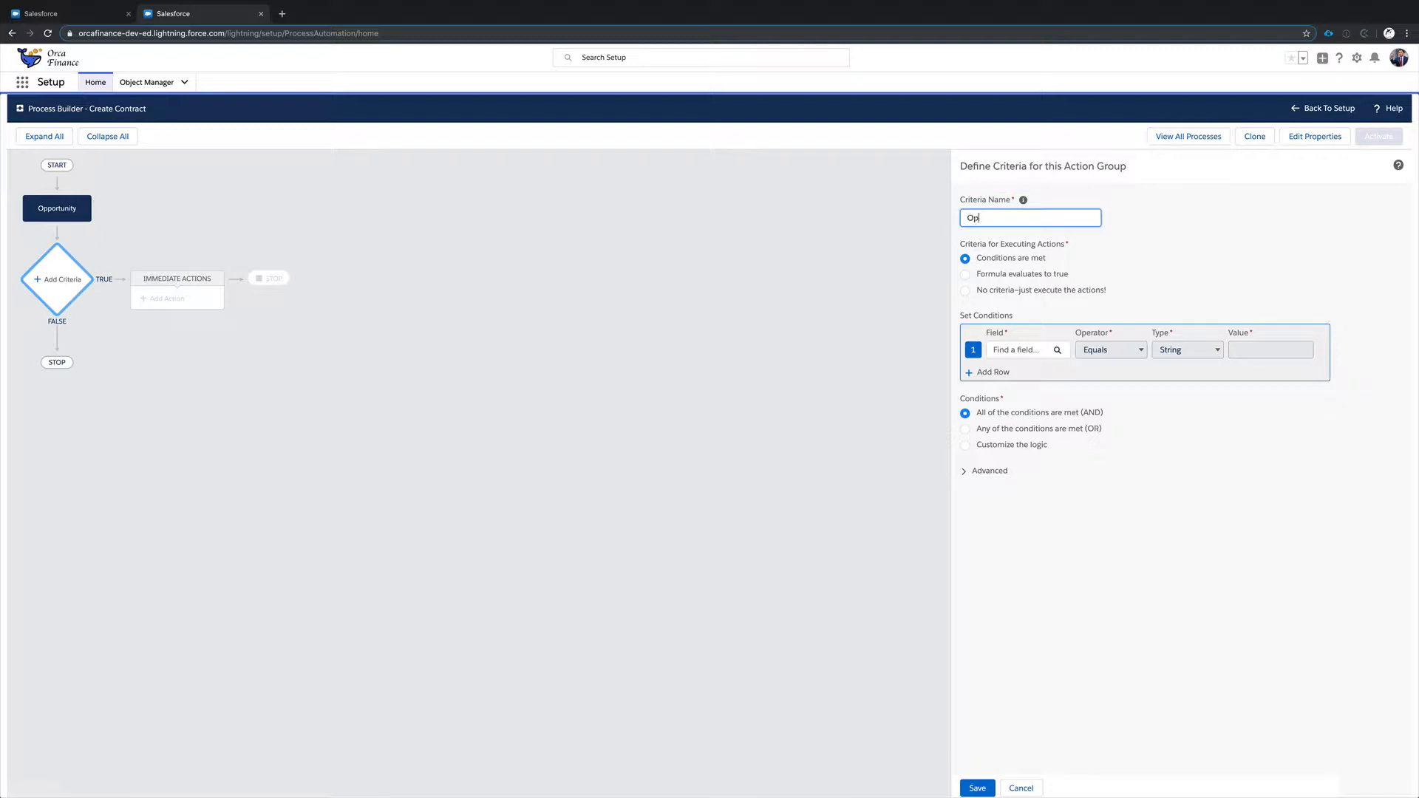
{"action": "type", "text": "portunity is Closed Won"}
{"action": "left_click", "coordinate": [1028, 233]}
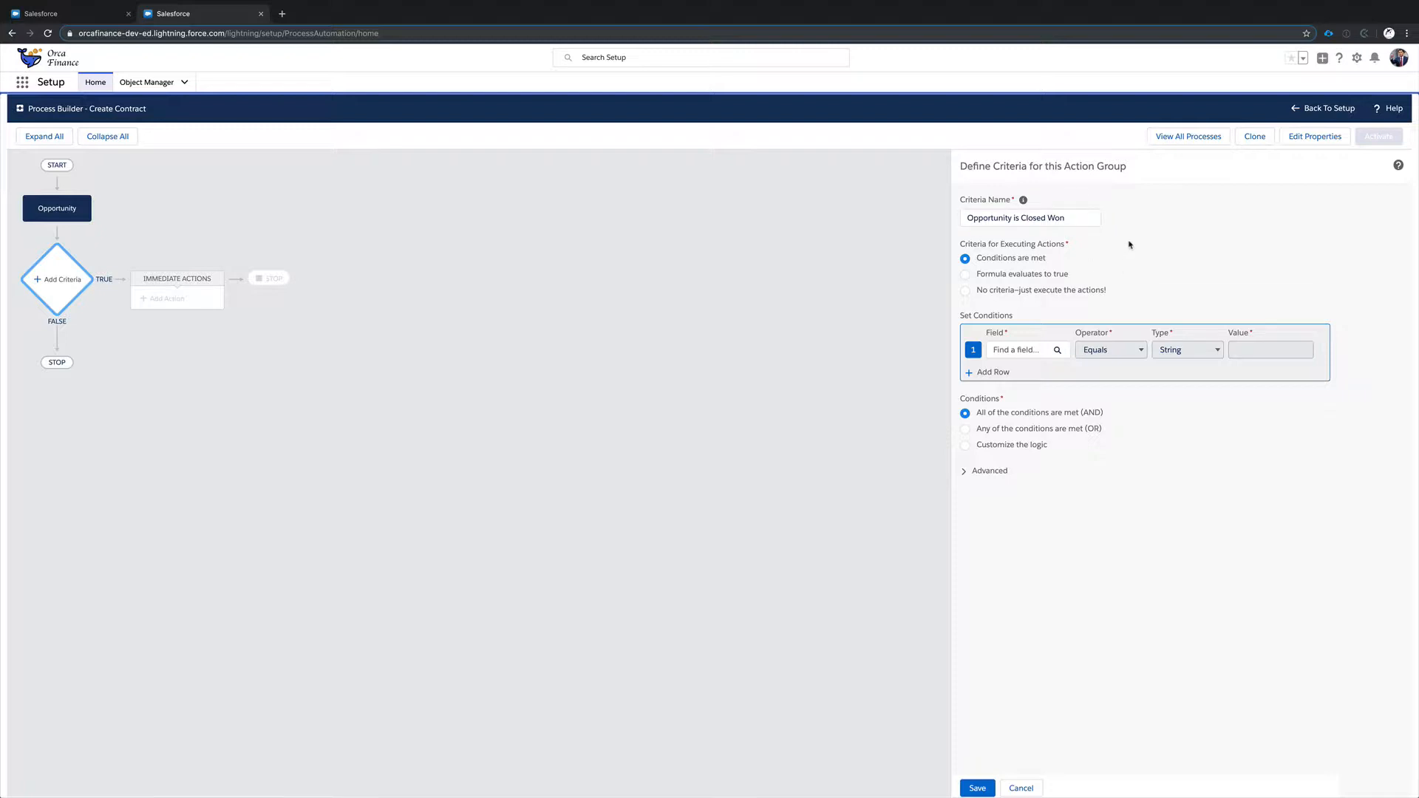
- Choose the Opportunity's Stage field for the first condition
{"action": "left_click", "coordinate": [1026, 355]}
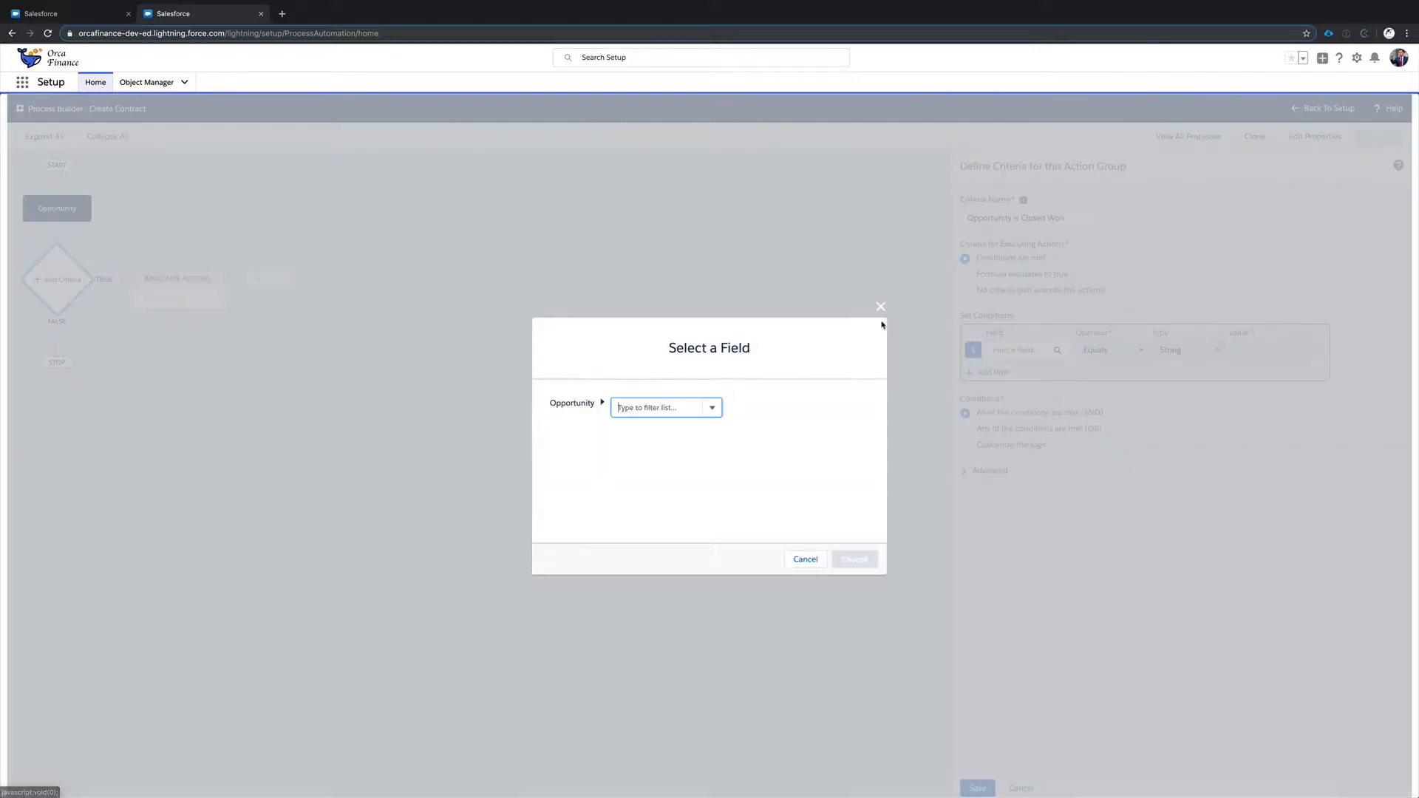
{"action": "left_click", "coordinate": [879, 309]}
{"action": "left_click", "coordinate": [1035, 352]}
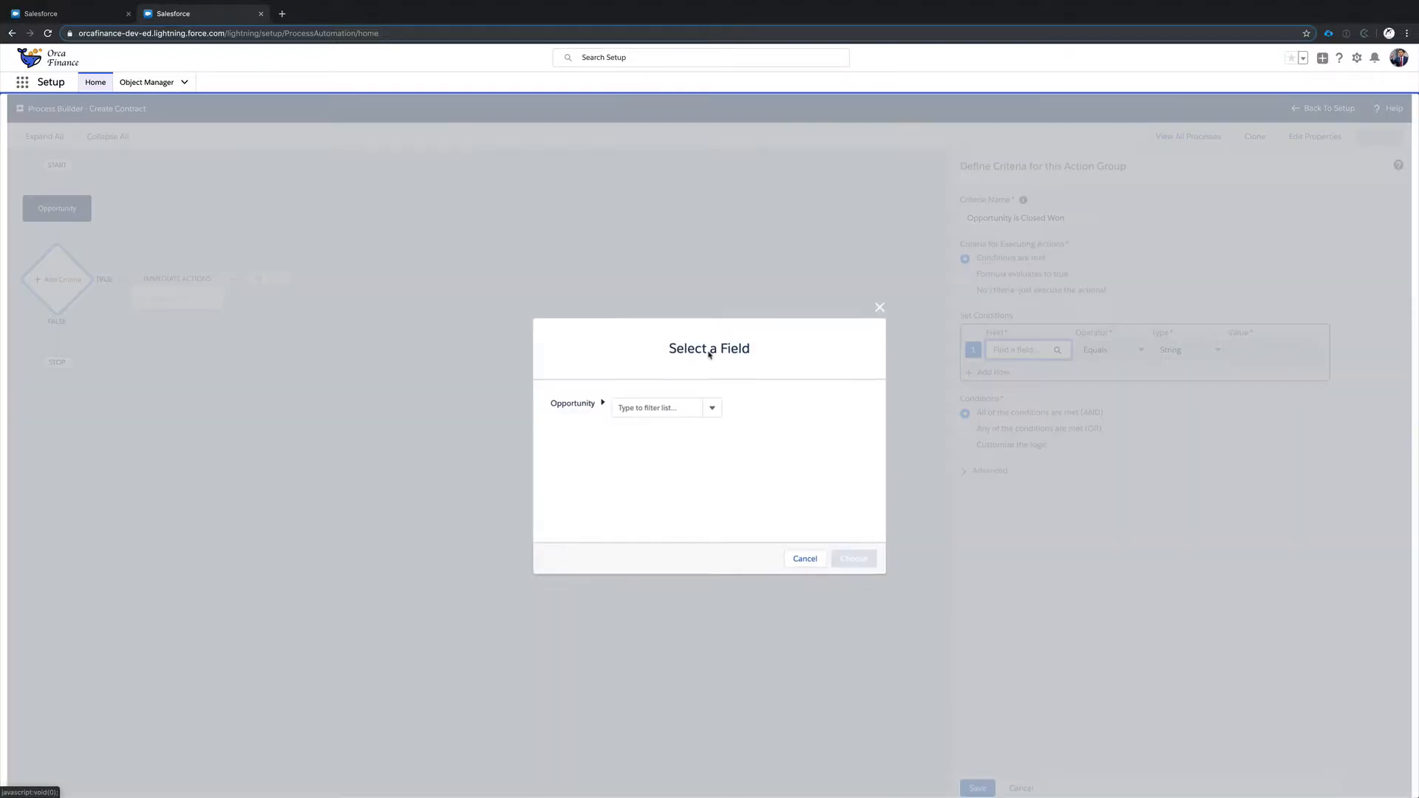
{"action": "left_click", "coordinate": [653, 403]}
{"action": "type", "text": "stage"}
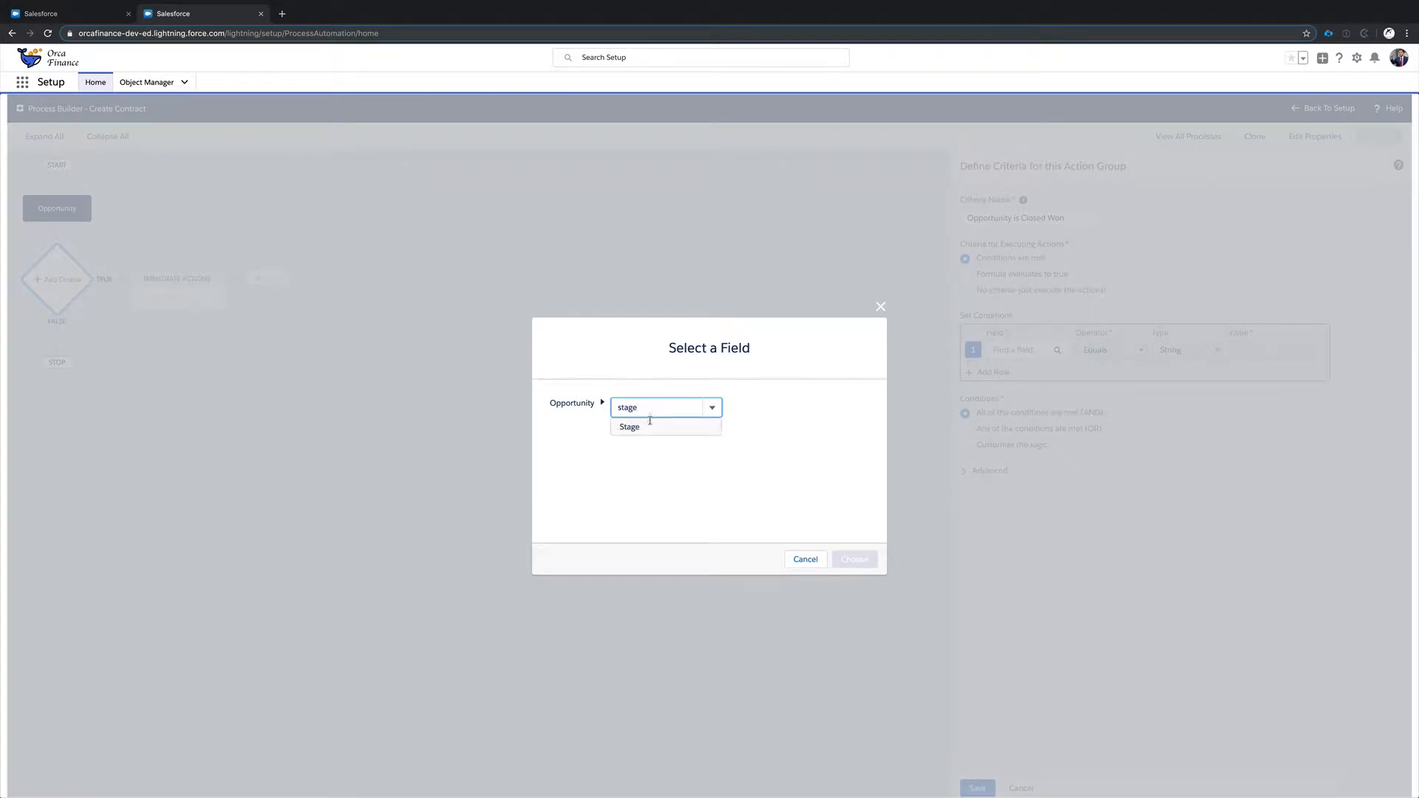
{"action": "left_click", "coordinate": [627, 424]}
{"action": "left_click", "coordinate": [855, 560]}
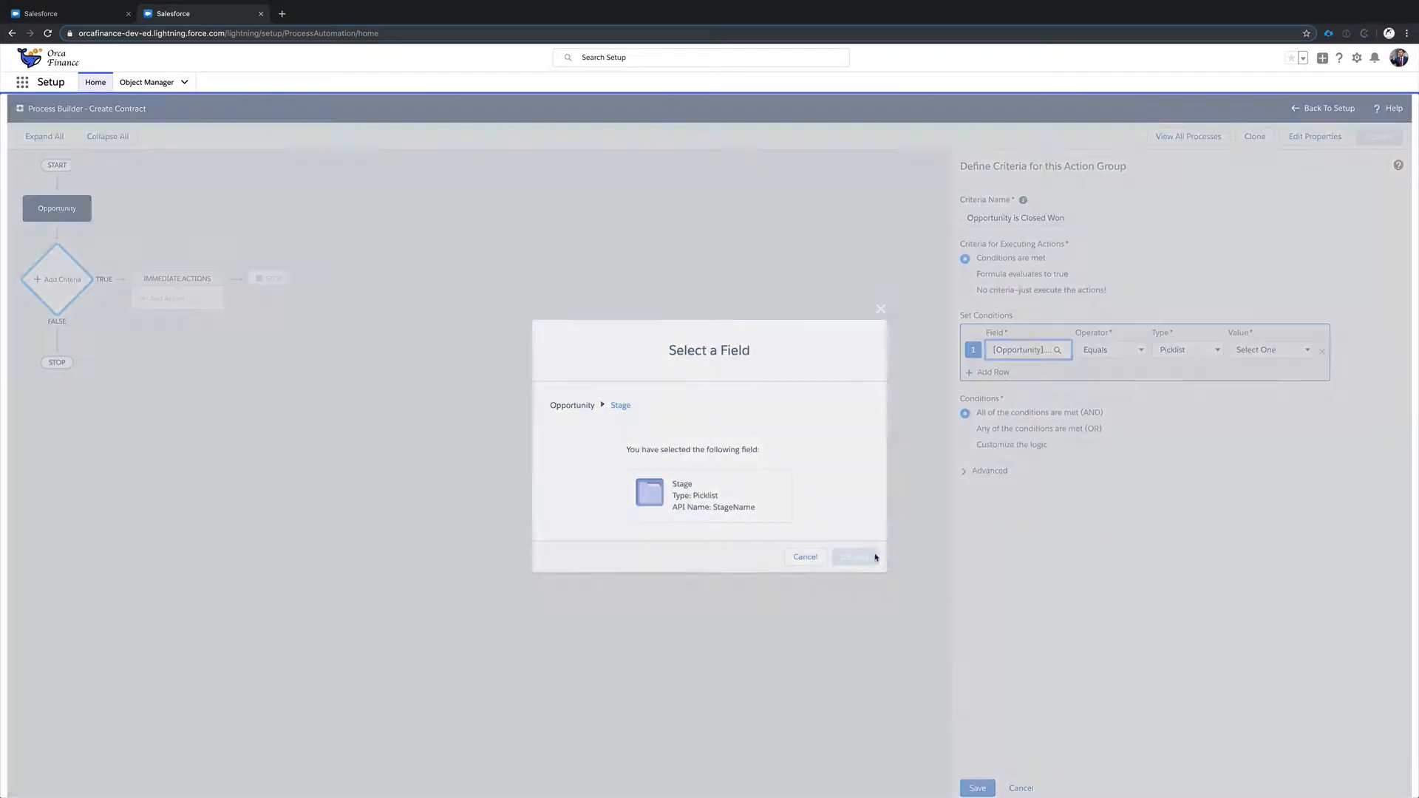
- Keep the Stage condition's operator as Equals and set its value to Closed Won
{"action": "left_click", "coordinate": [1109, 349]}
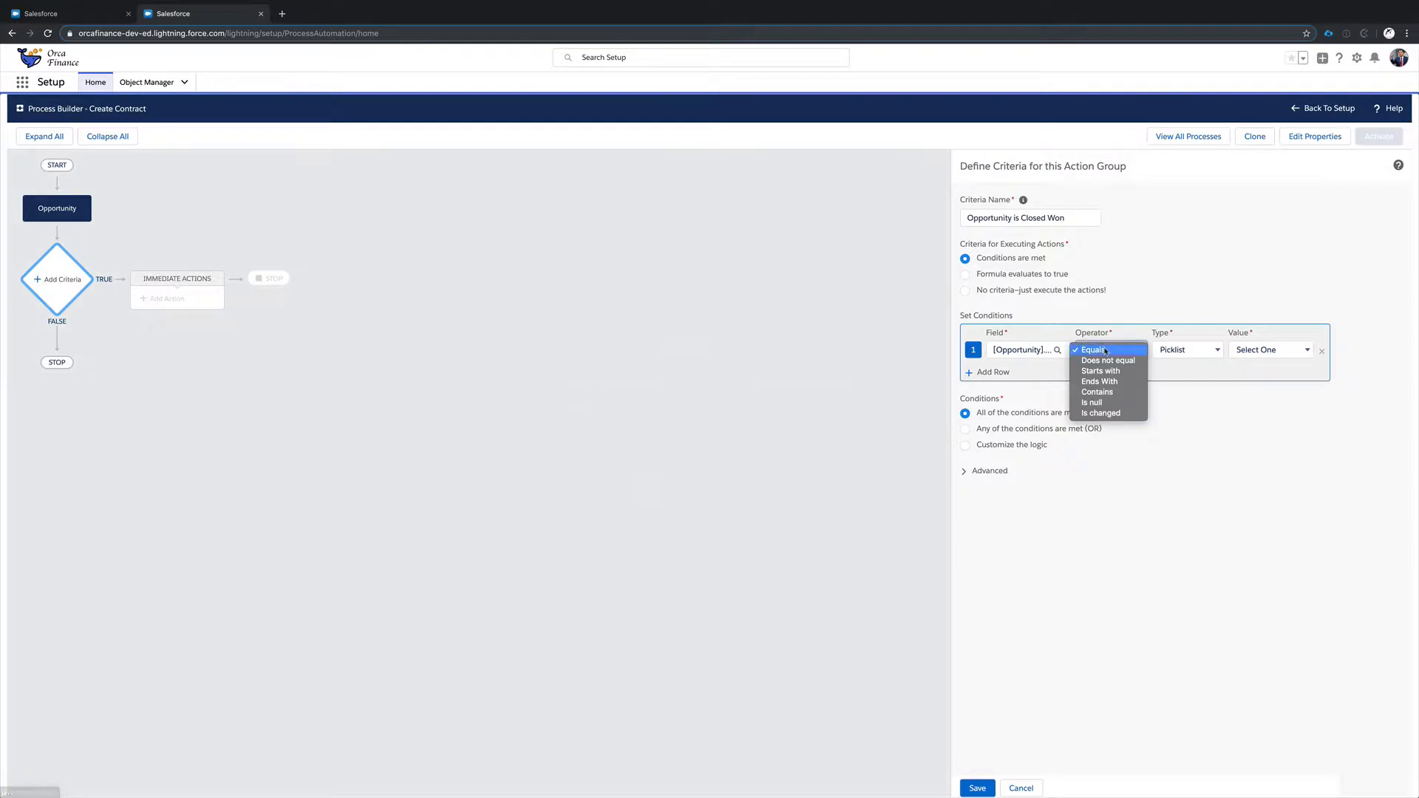
{"action": "left_click", "coordinate": [1102, 352]}
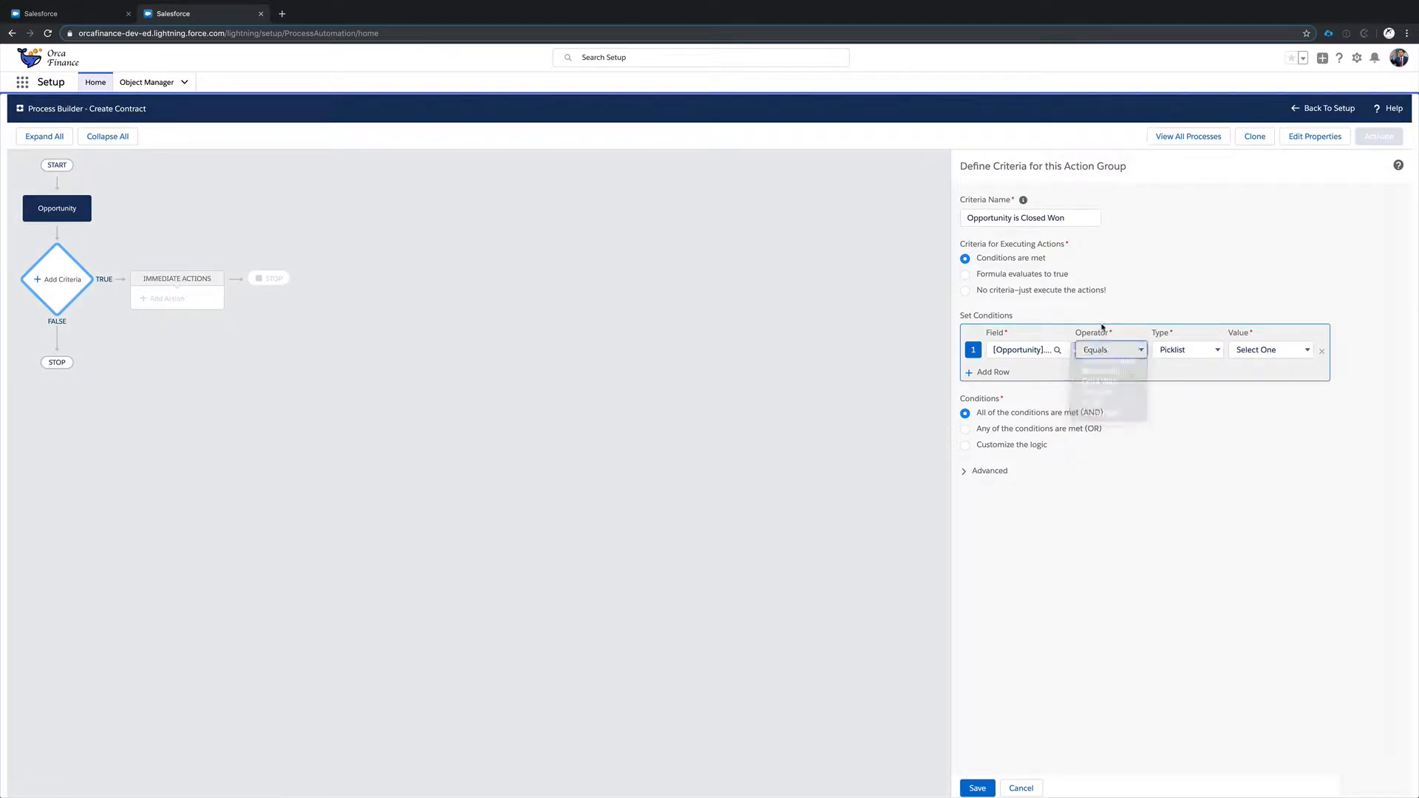
{"action": "left_click", "coordinate": [1103, 359]}
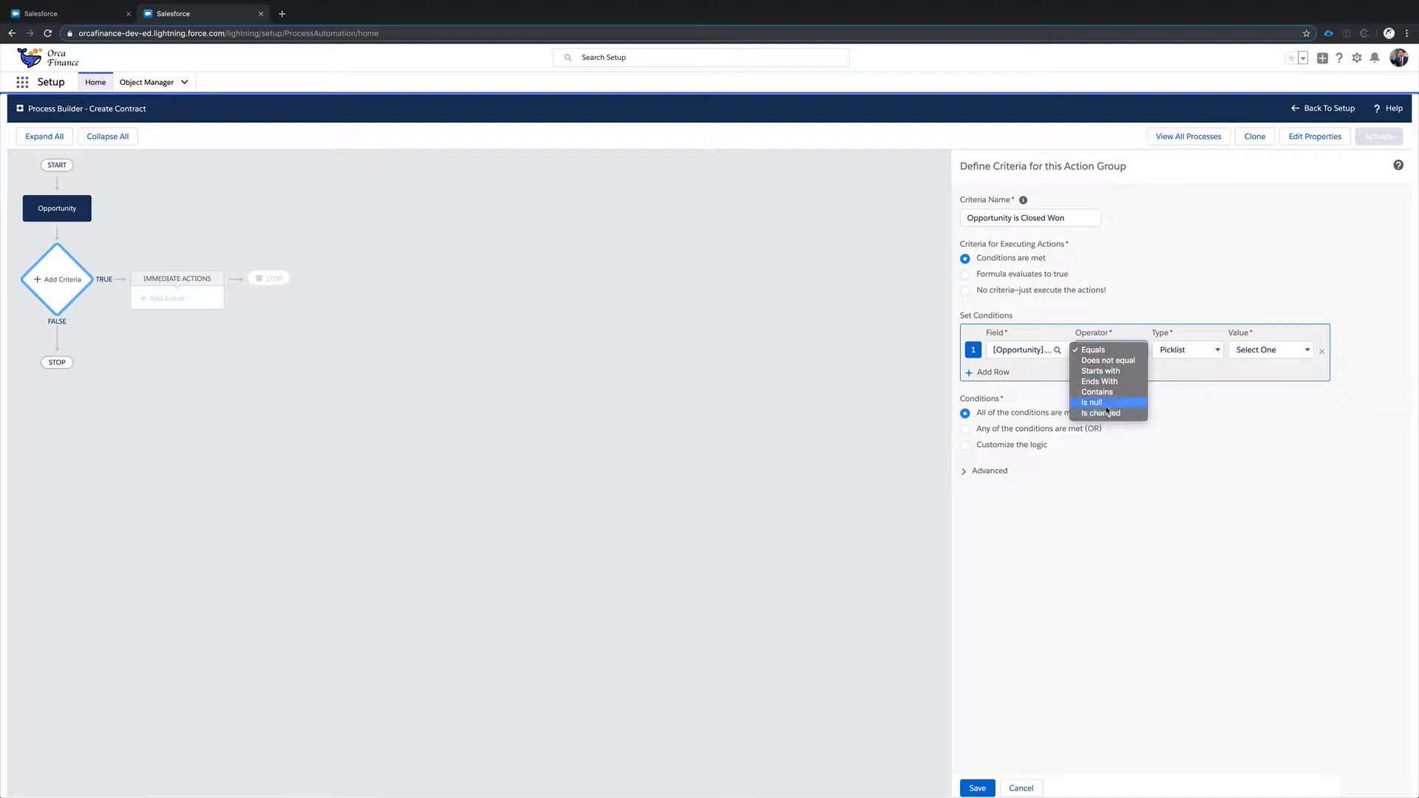
{"action": "left_click", "coordinate": [1211, 316]}
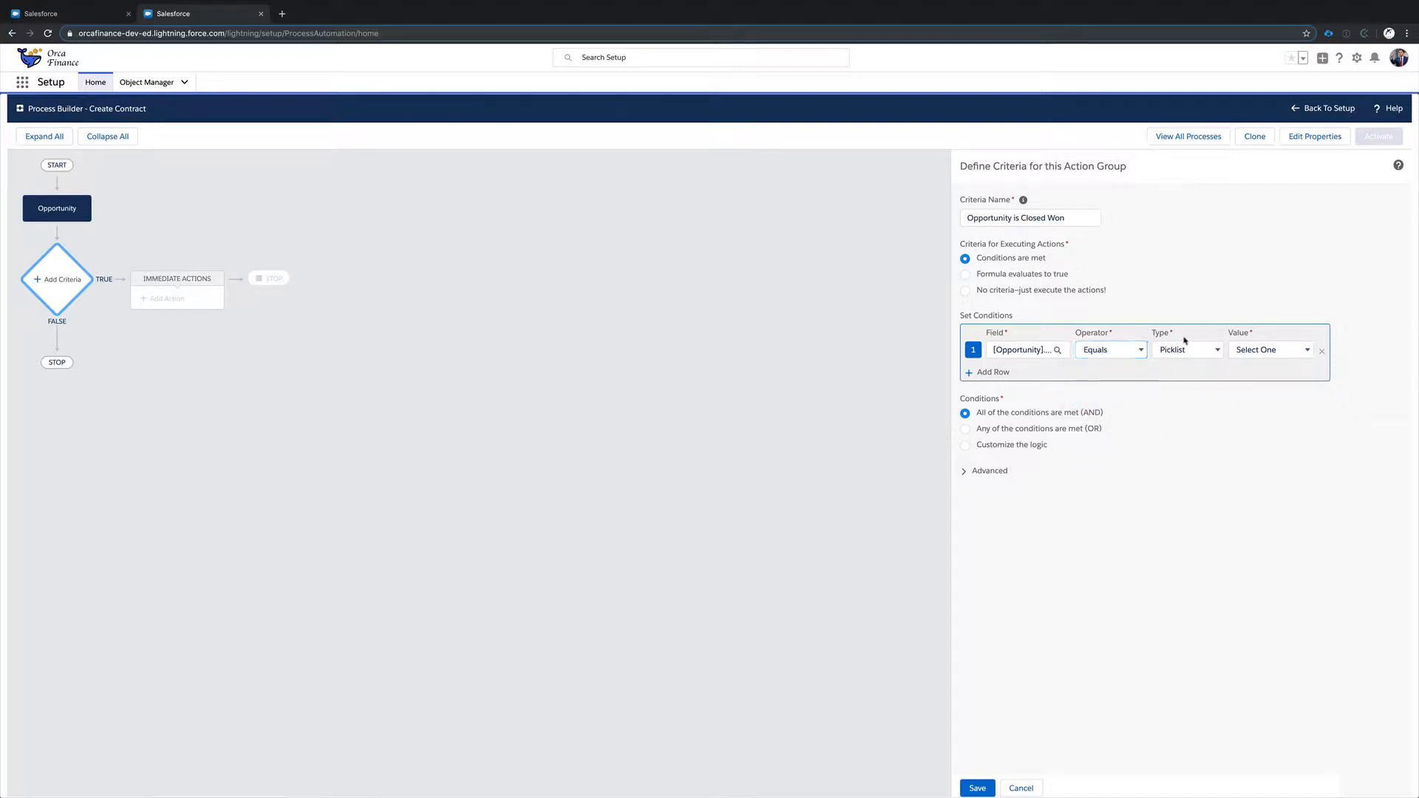
{"action": "left_click", "coordinate": [1246, 349]}
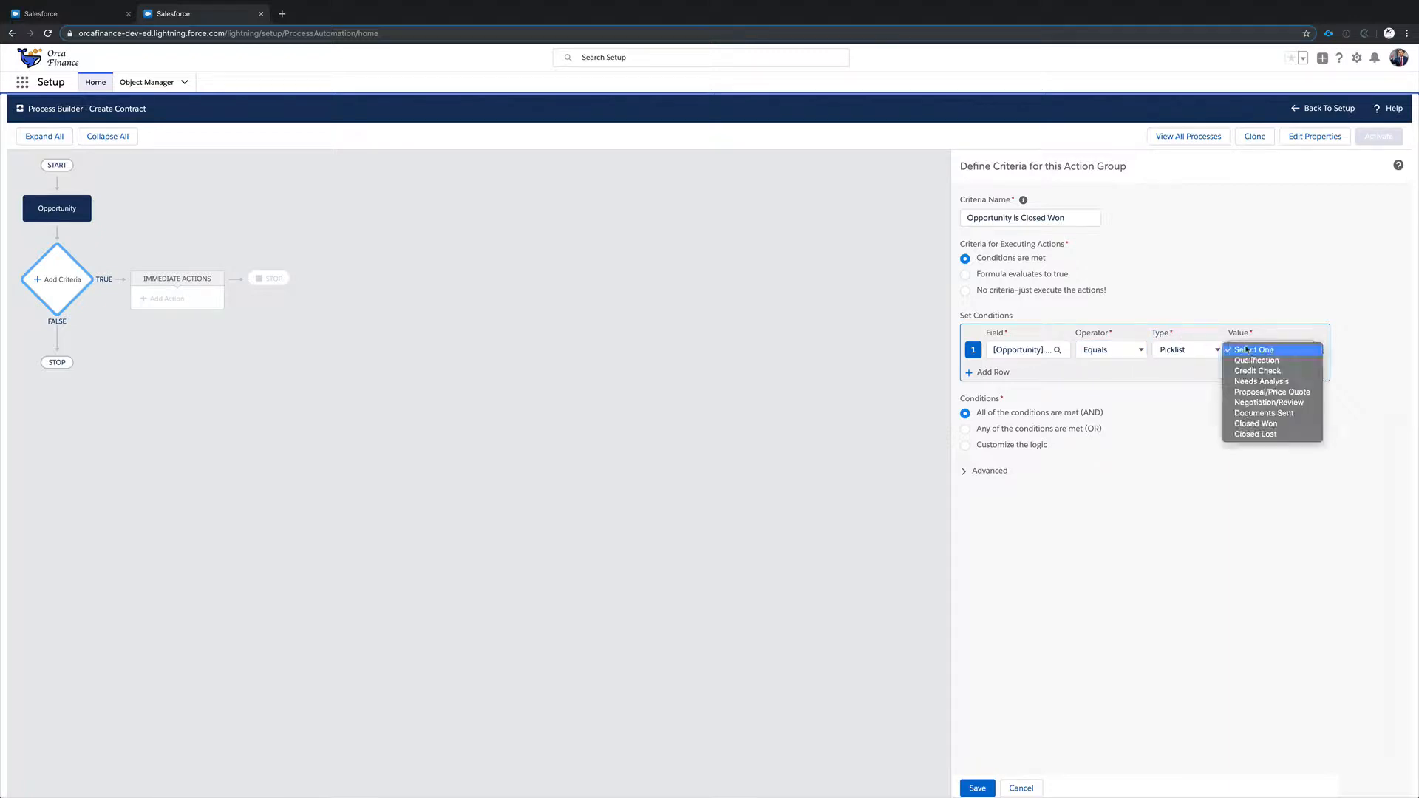
{"action": "left_click", "coordinate": [1265, 425]}
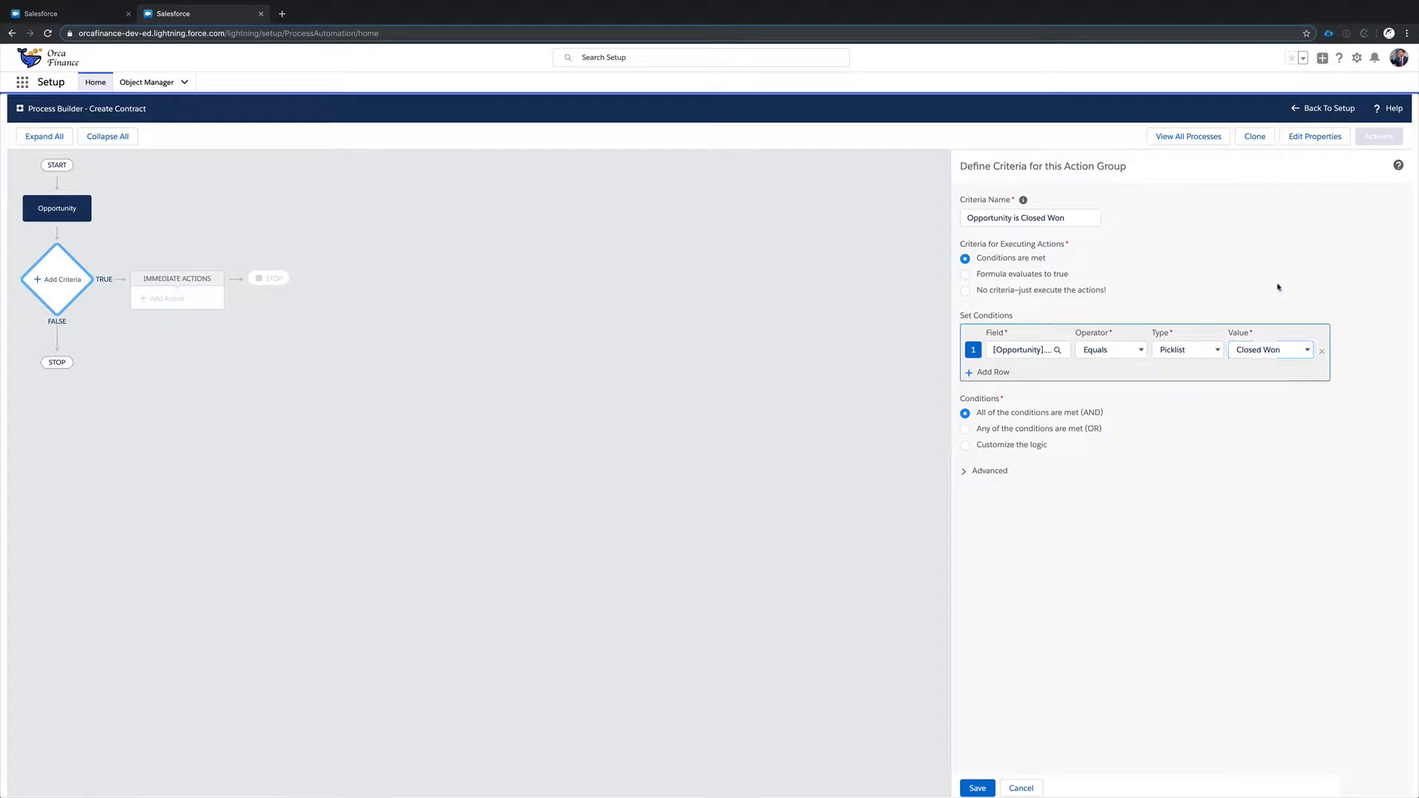
- Add a second condition row to the criteria using the Opportunity's Amount field
{"action": "left_click", "coordinate": [1004, 379]}
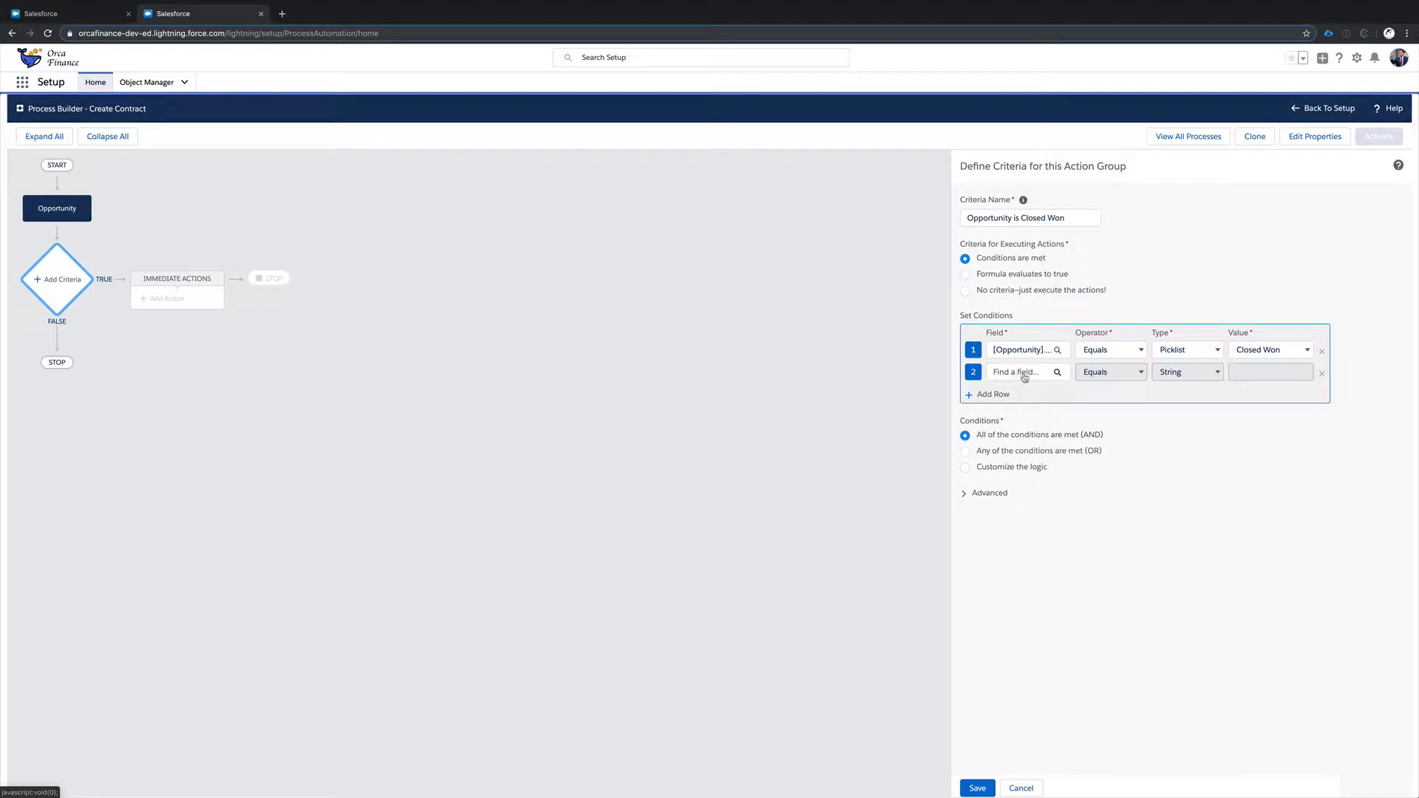
{"action": "left_click", "coordinate": [1024, 375]}
{"action": "left_click", "coordinate": [672, 407]}
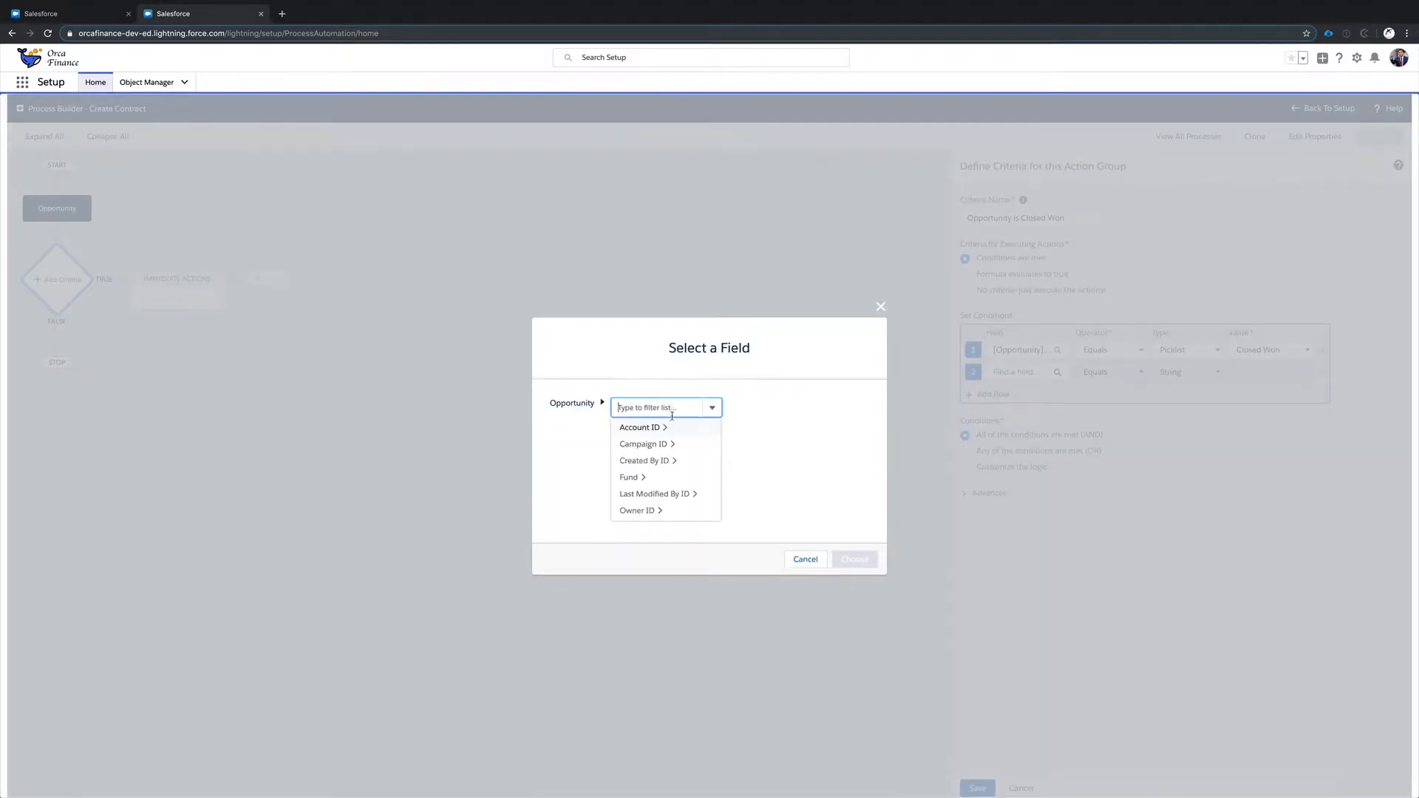
{"action": "scroll", "coordinate": [671, 466], "scroll_direction": "down", "scroll_amount": 5}
{"action": "scroll", "coordinate": [671, 466], "scroll_direction": "down", "scroll_amount": 3}
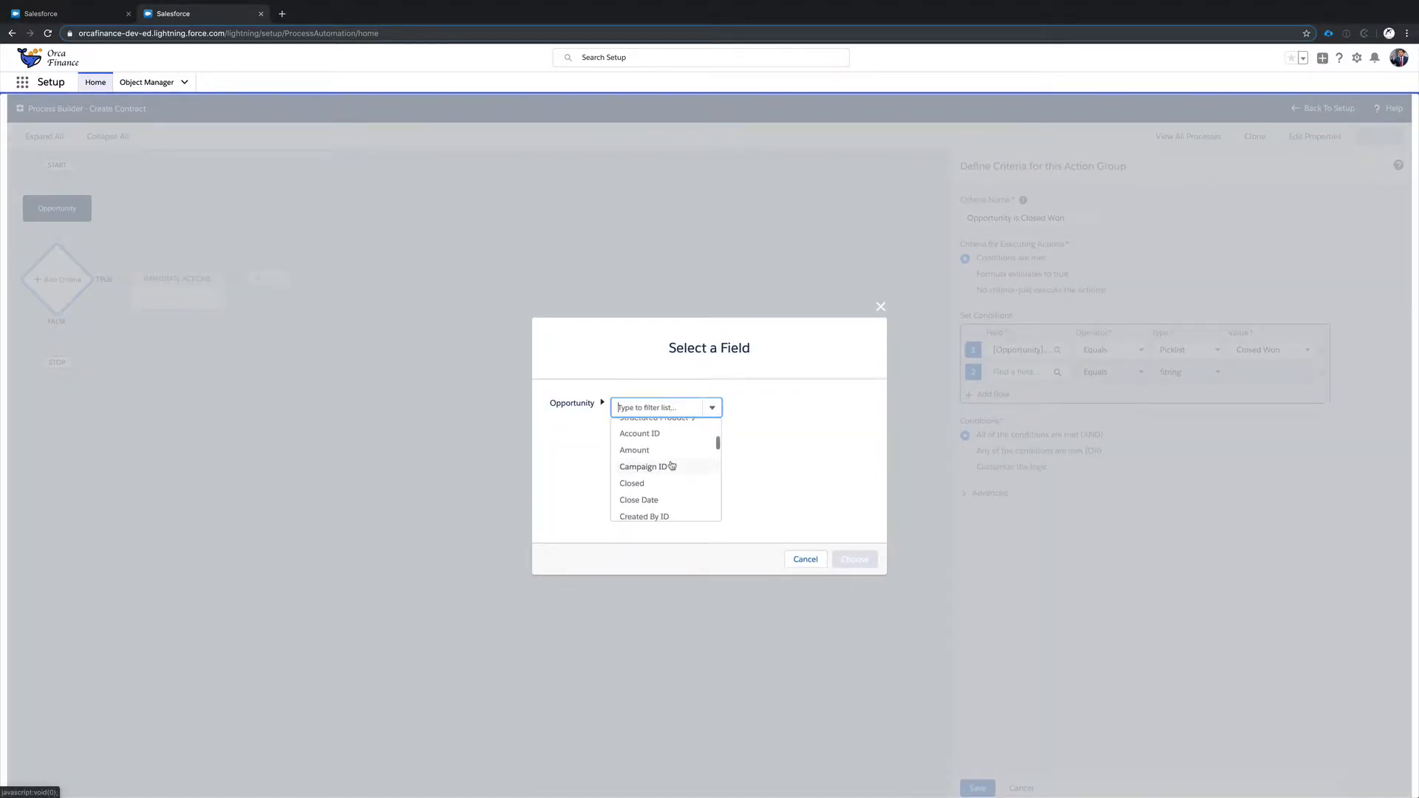
{"action": "left_click", "coordinate": [668, 458]}
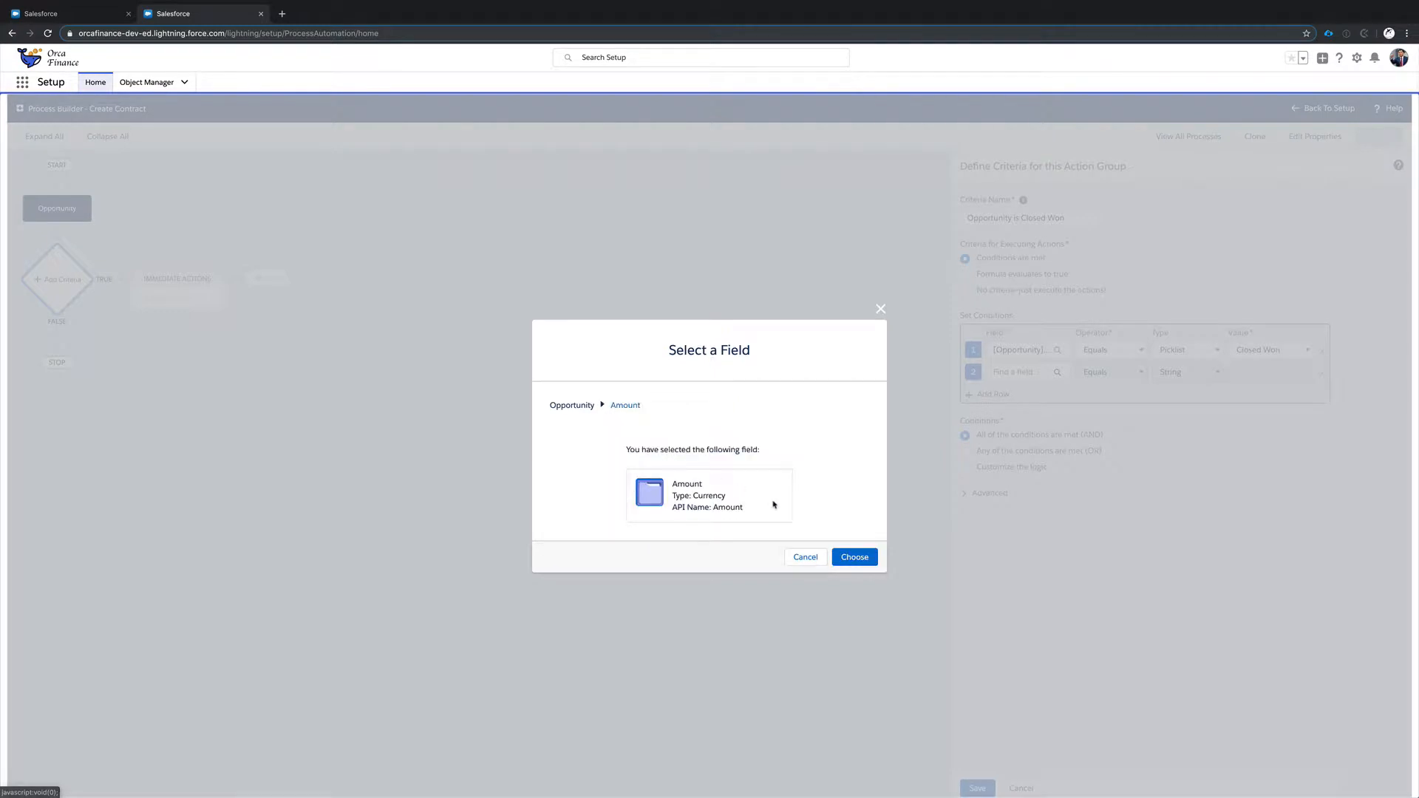
{"action": "left_click", "coordinate": [854, 558]}
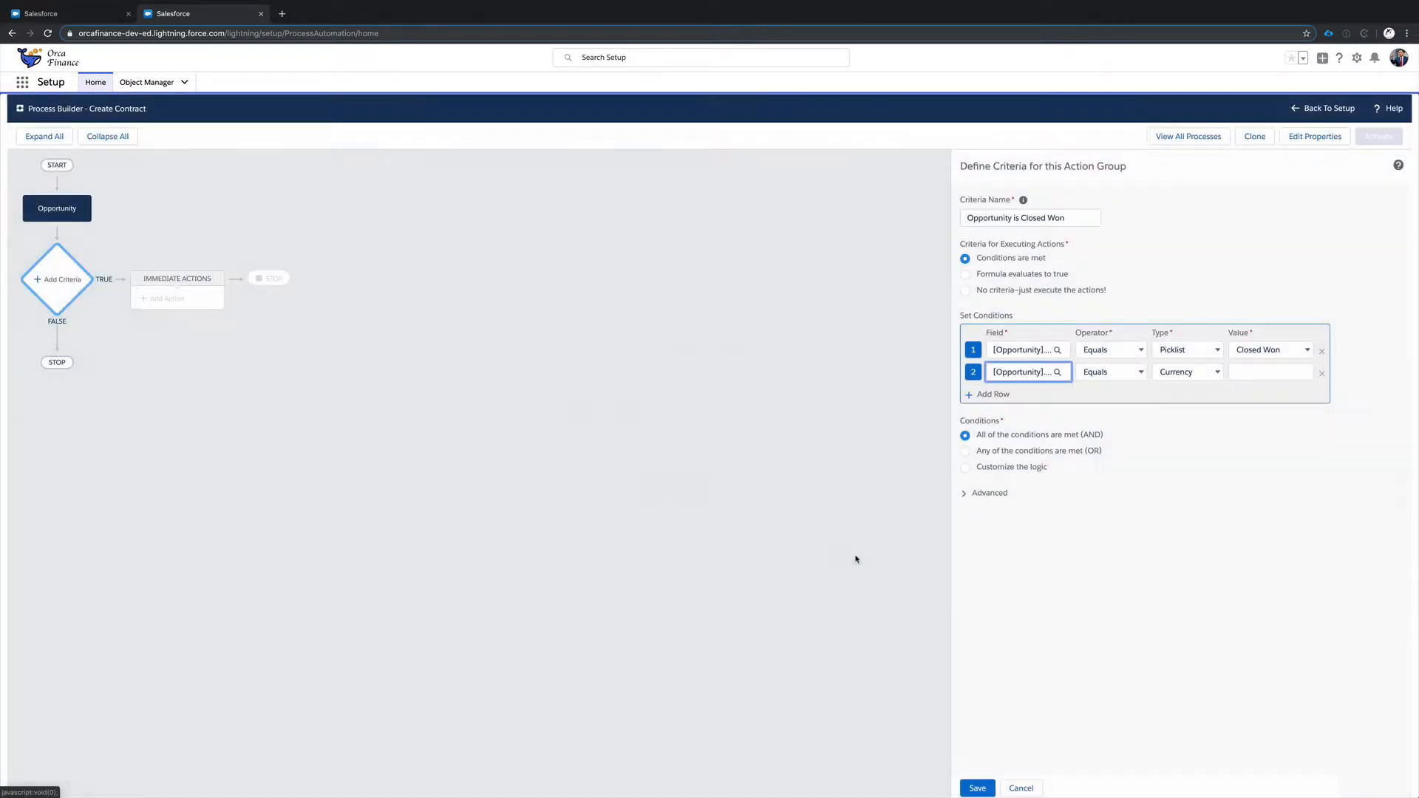
- Set the Amount condition's operator to Greater than, keeping the Currency type, with a value of 10000
{"action": "left_click", "coordinate": [1108, 378]}
{"action": "left_click", "coordinate": [1109, 379]}
{"action": "left_click", "coordinate": [1109, 380]}
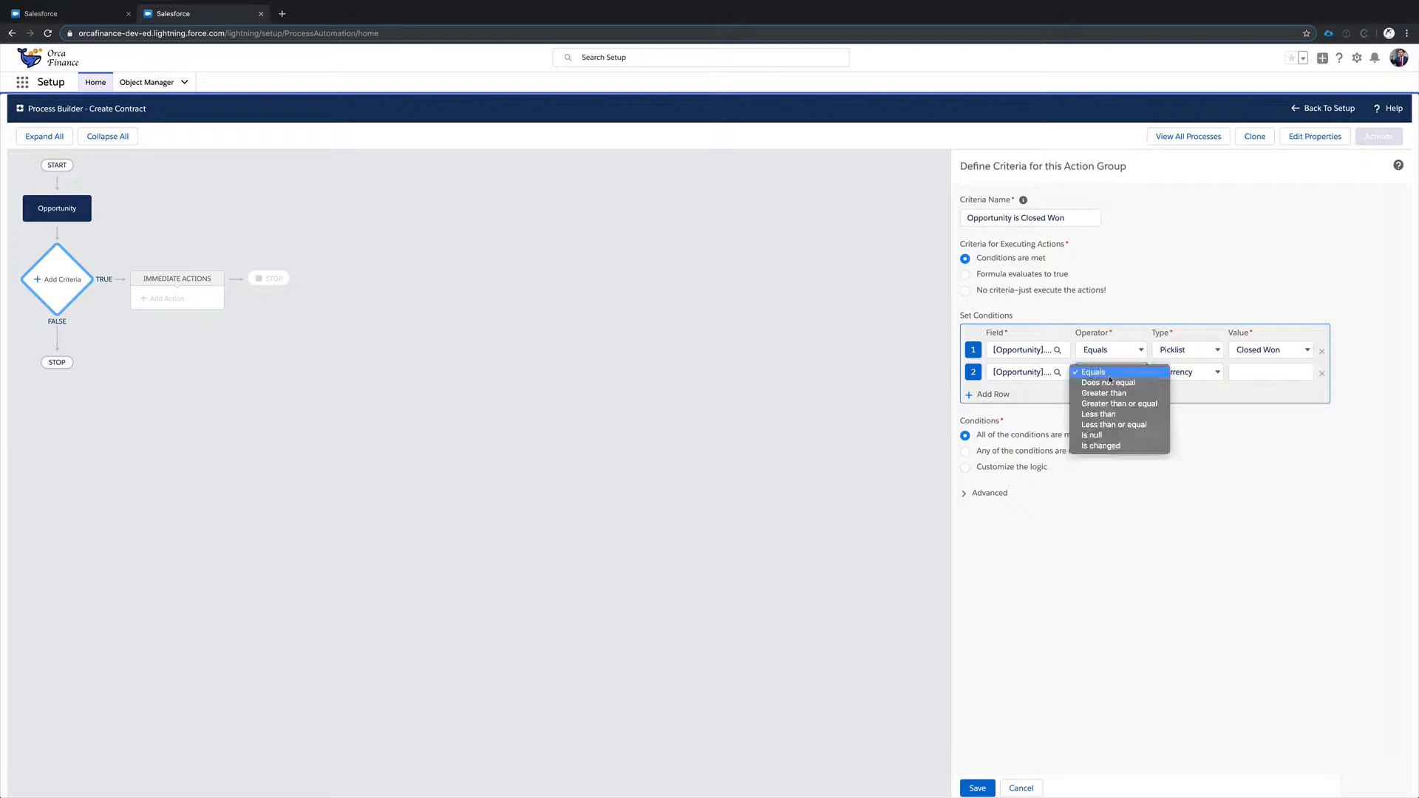
{"action": "left_click", "coordinate": [1103, 393]}
{"action": "left_click", "coordinate": [1182, 372]}
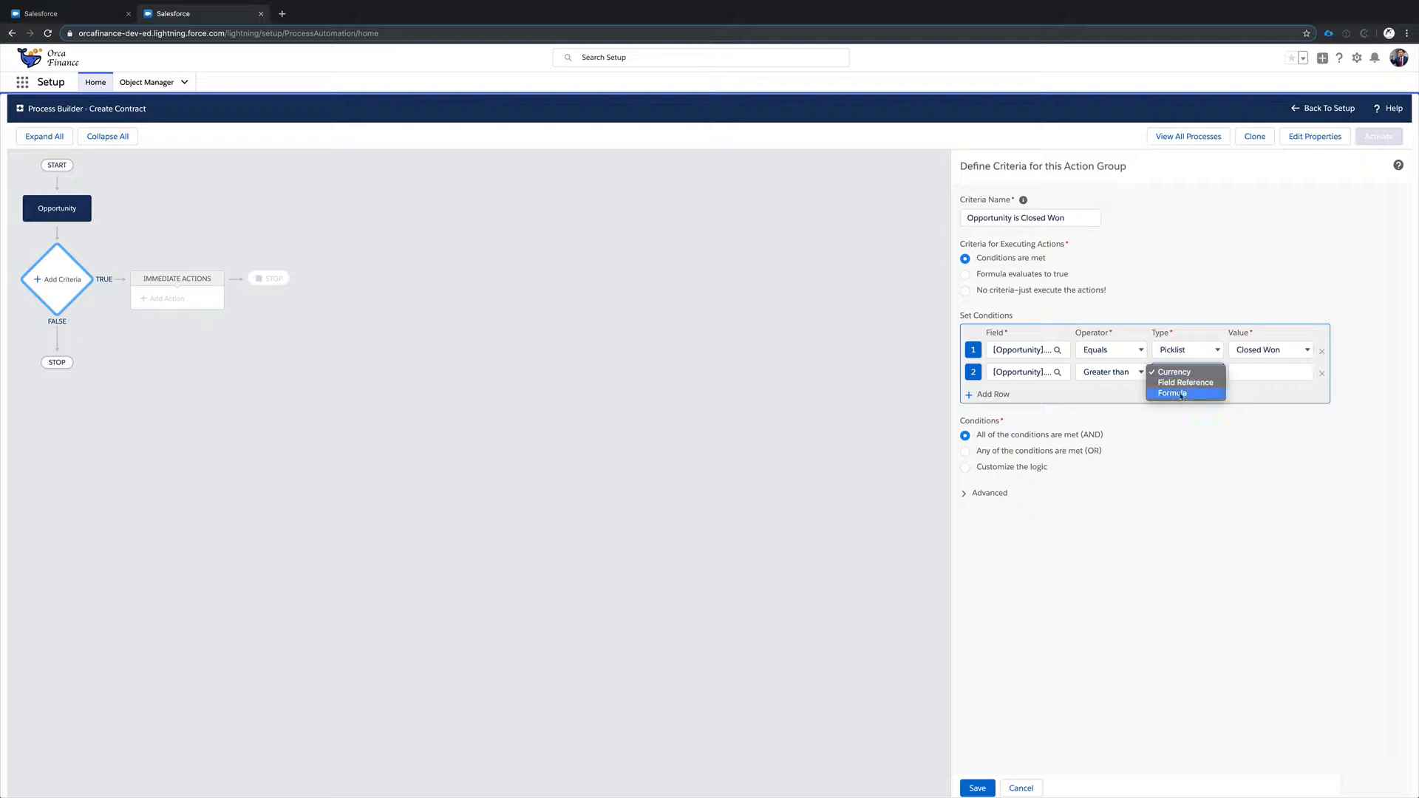
{"action": "left_click", "coordinate": [1177, 372]}
{"action": "left_click", "coordinate": [1249, 367]}
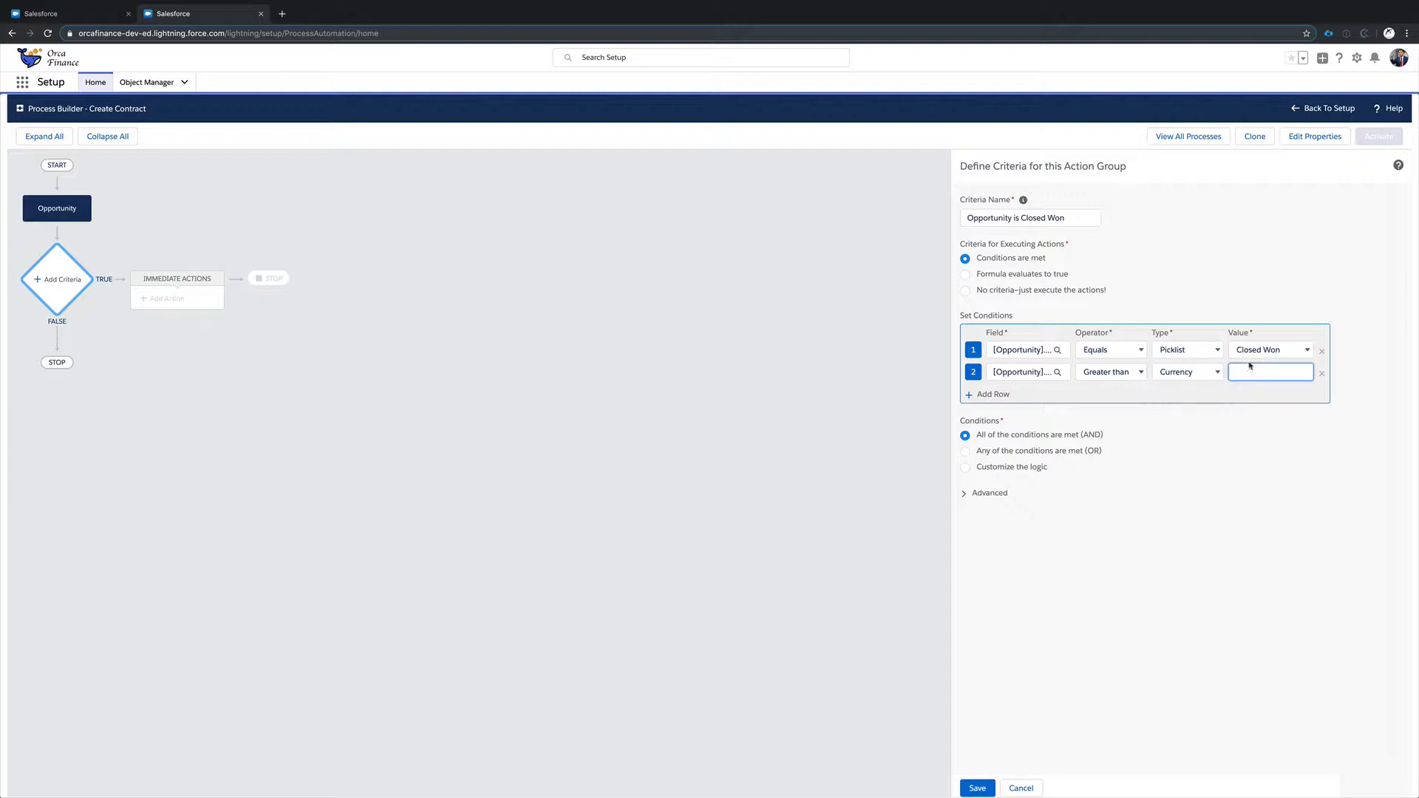
{"action": "type", "text": "10000"}
{"action": "left_click", "coordinate": [1226, 275]}
{"action": "left_click", "coordinate": [1063, 453]}
{"action": "left_click", "coordinate": [1044, 465]}
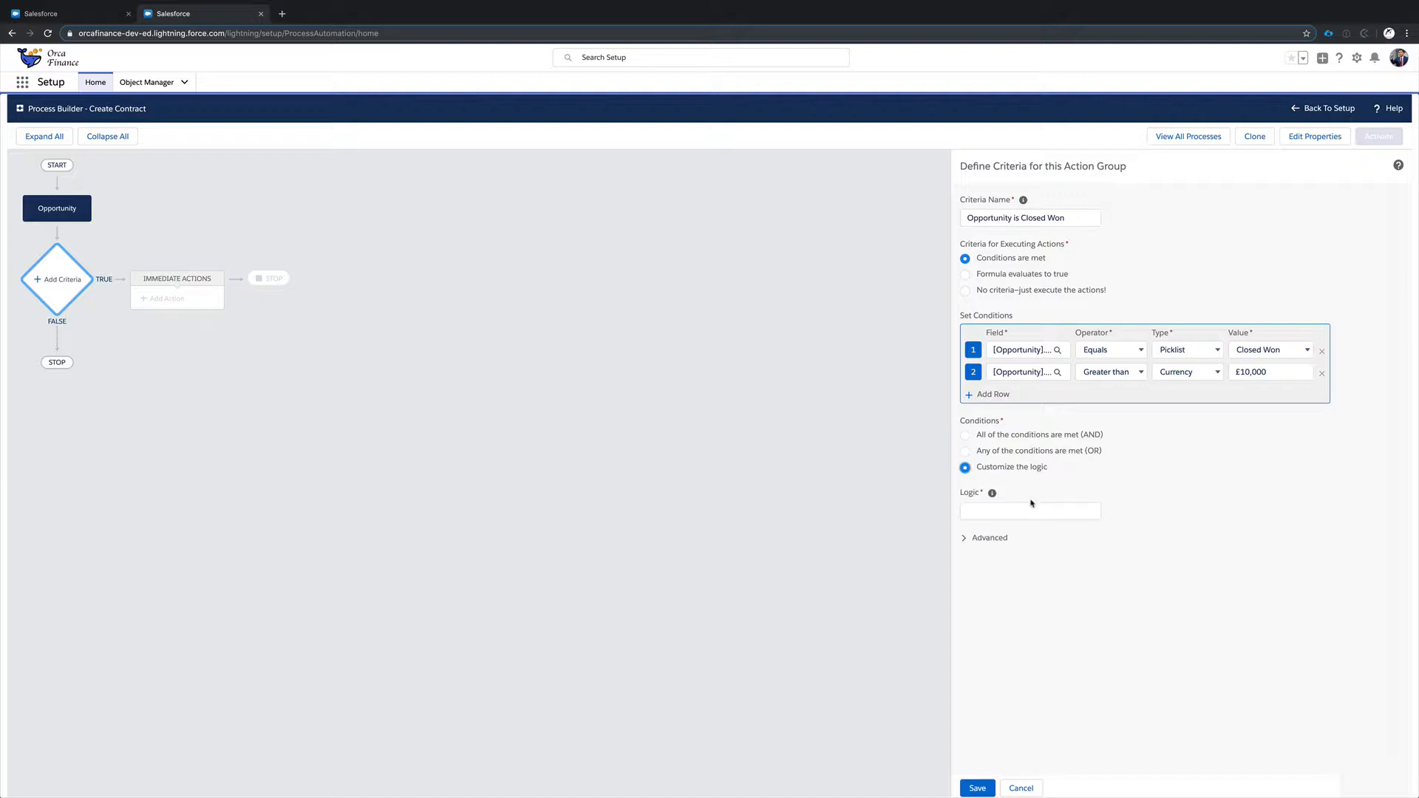
{"action": "left_click", "coordinate": [1013, 509]}
{"action": "mouse_move", "coordinate": [993, 496]}
{"action": "left_click", "coordinate": [1056, 436]}
- Set the criteria's advanced option to execute actions only when specified changes are made to the record, and save the criteria
{"action": "left_click", "coordinate": [965, 495]}
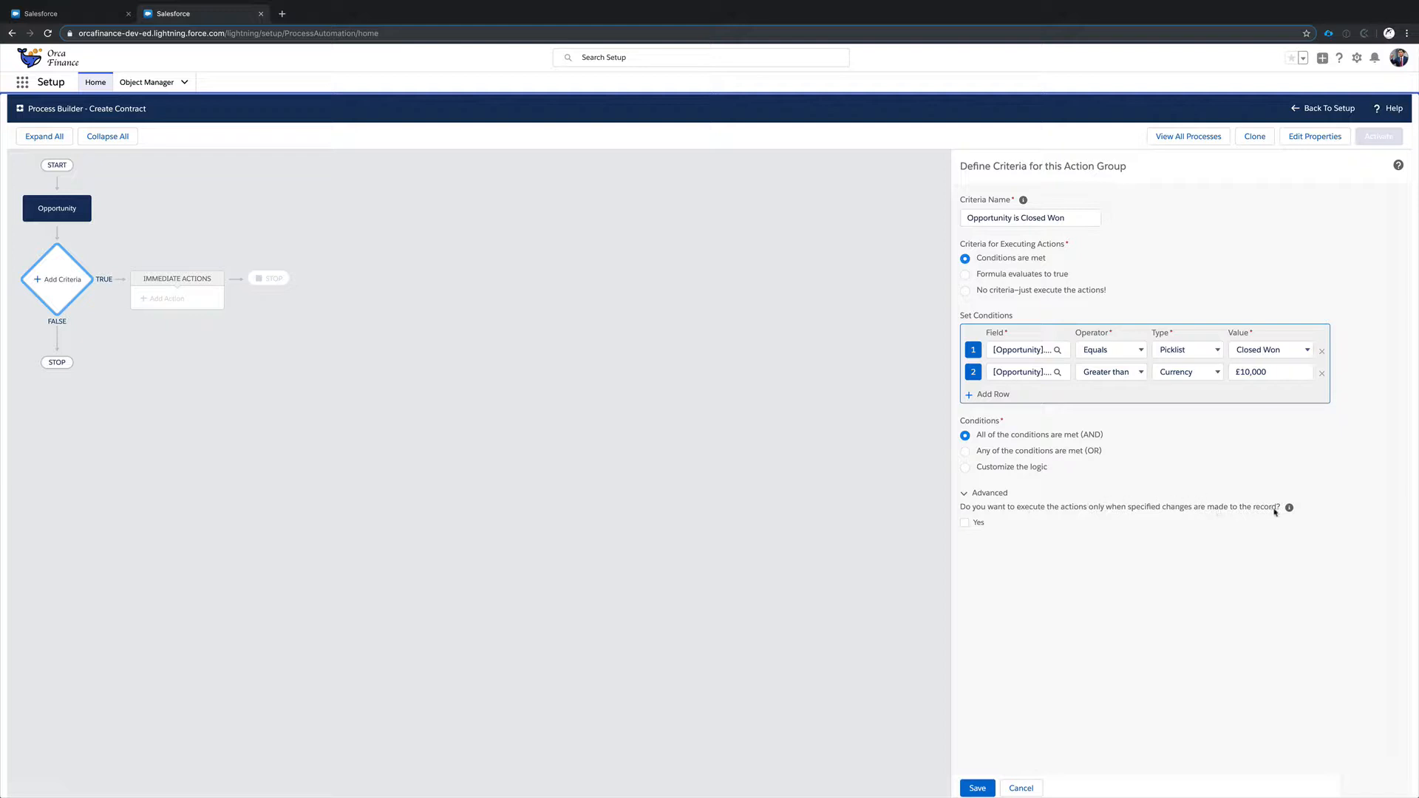
{"action": "left_click", "coordinate": [97, 21]}
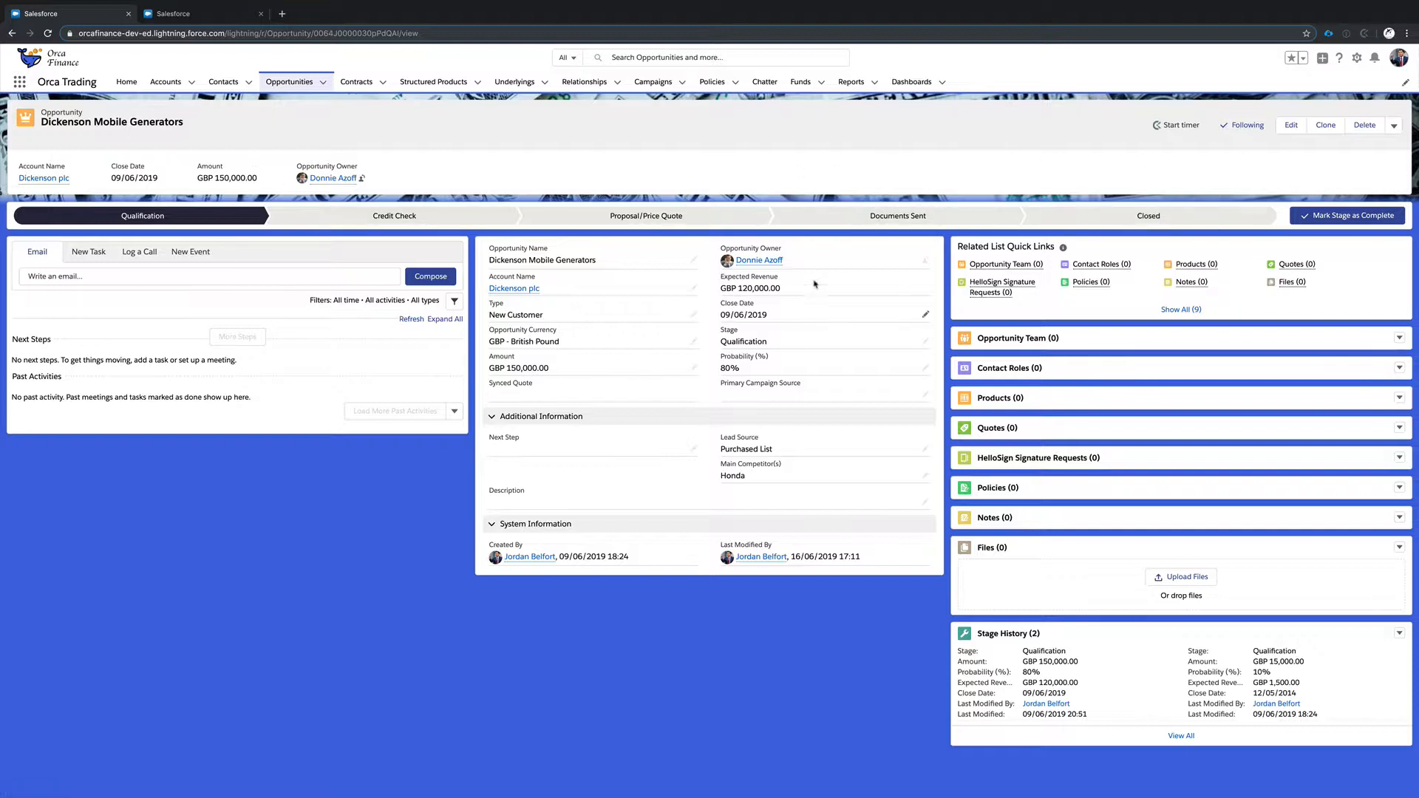
{"action": "left_click", "coordinate": [230, 20]}
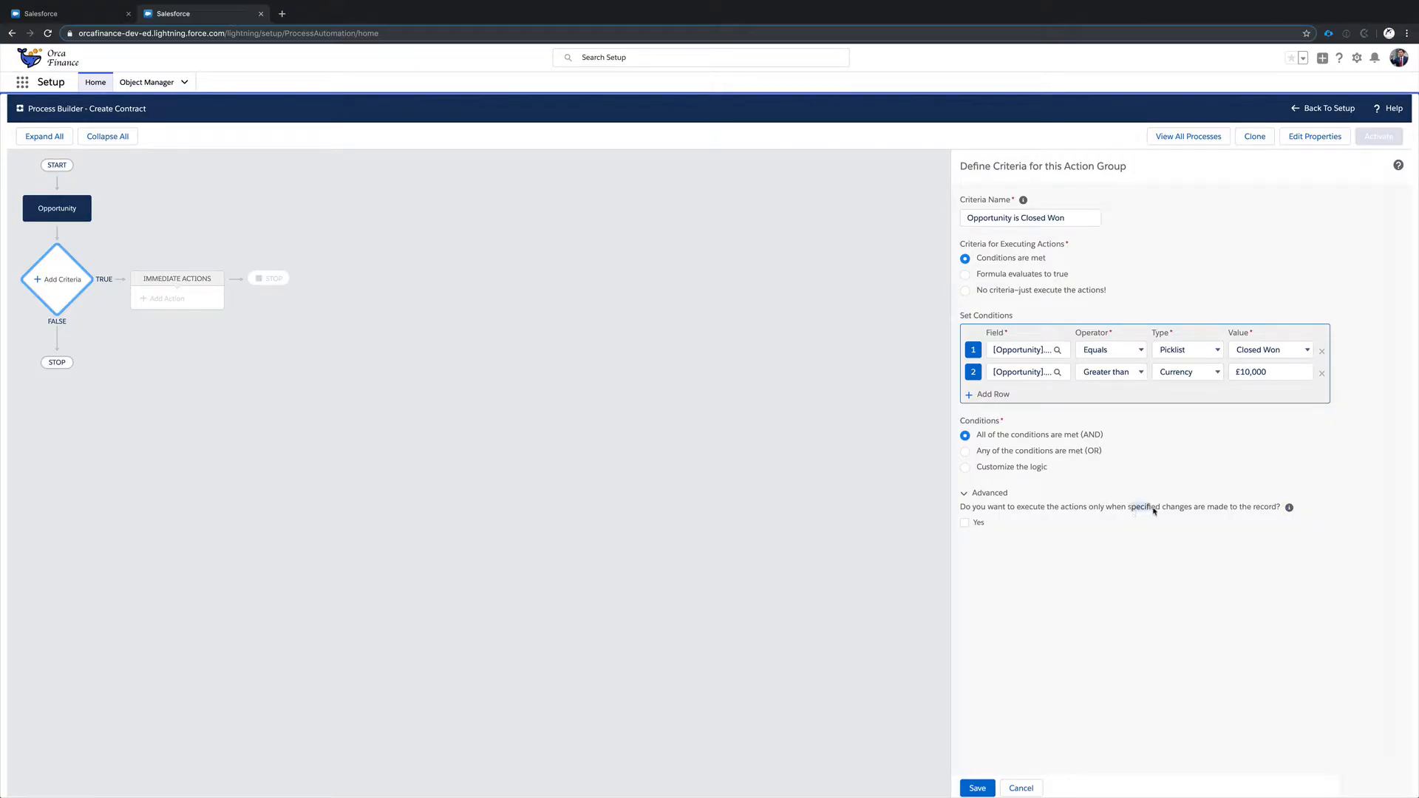
{"action": "left_click", "coordinate": [965, 523]}
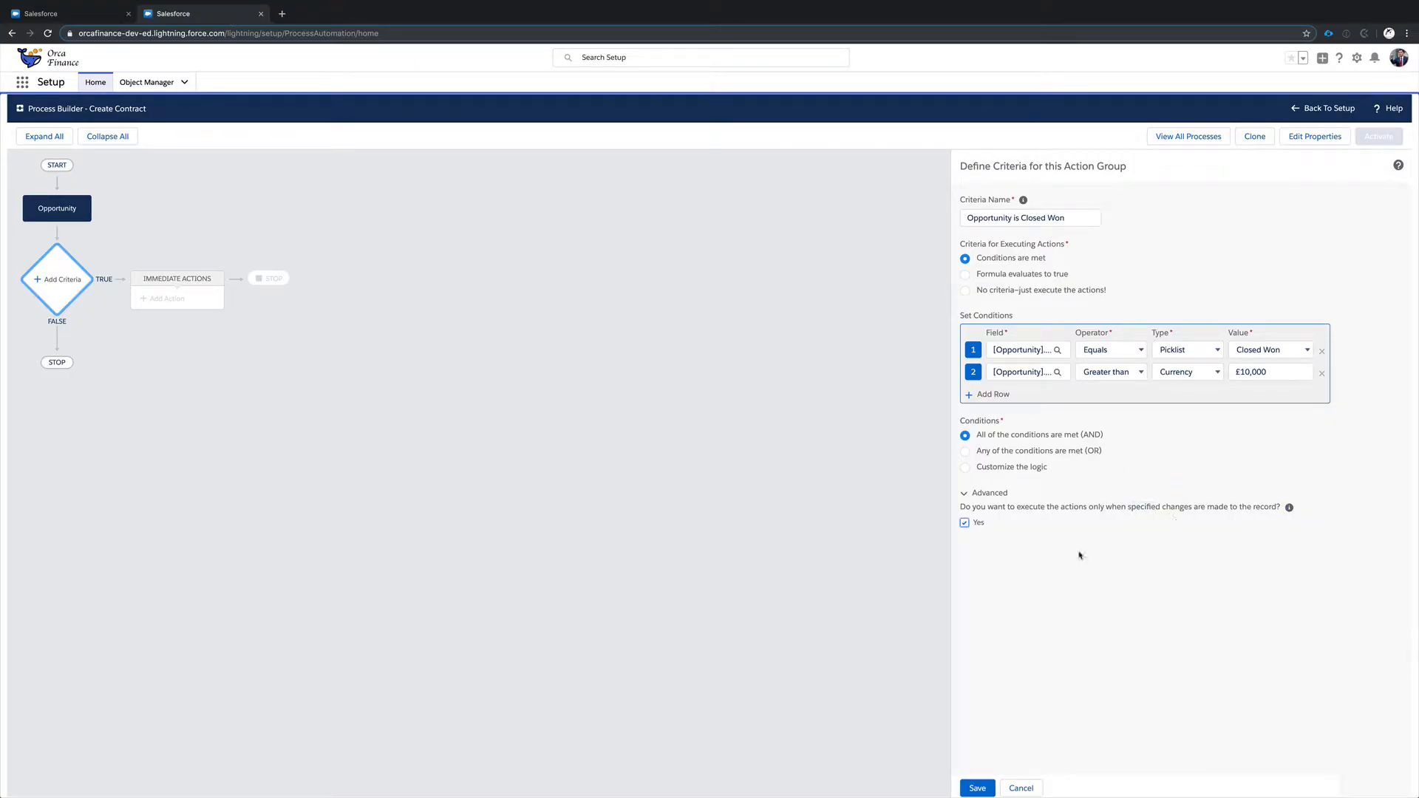
{"action": "left_click", "coordinate": [965, 523]}
{"action": "left_click", "coordinate": [991, 786]}
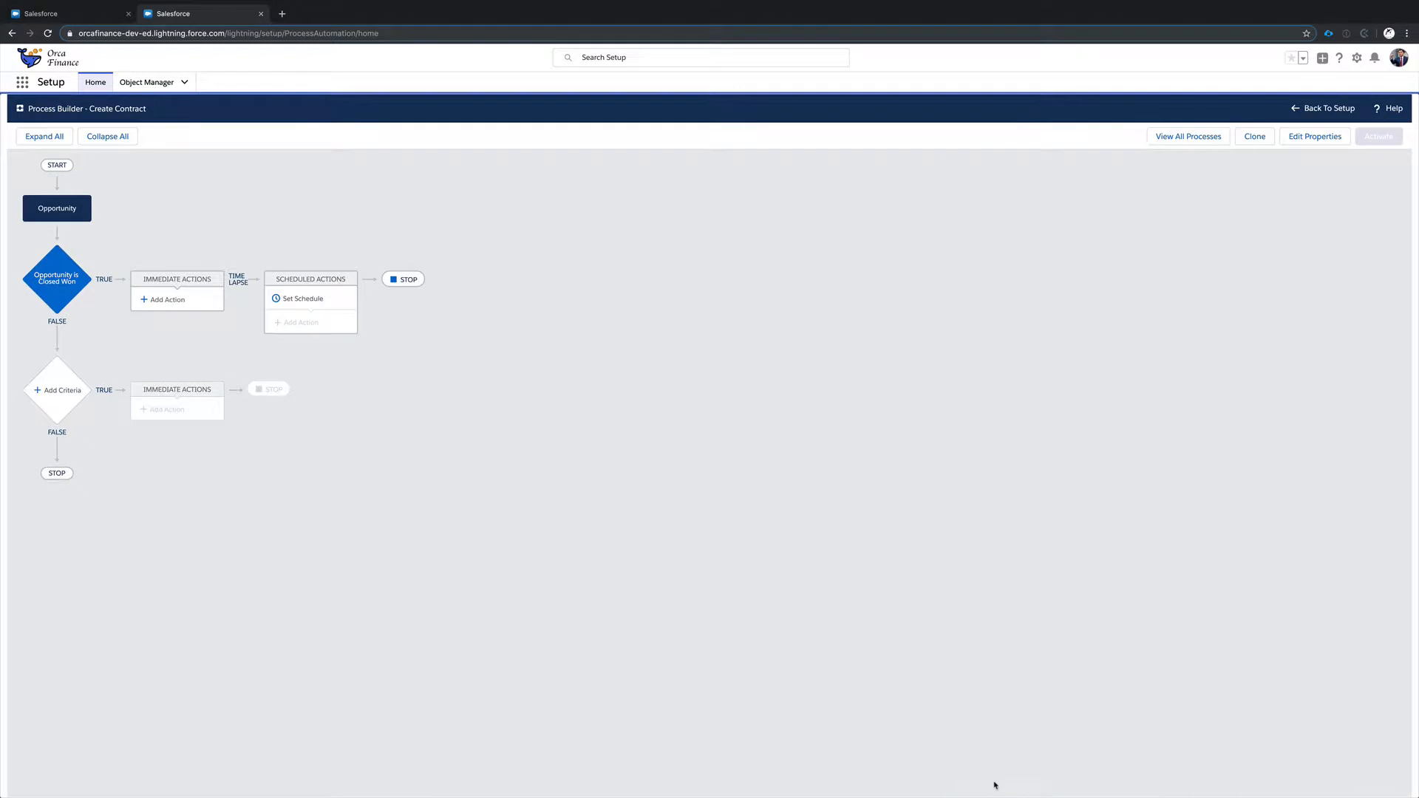
- Add an immediate action of type Create a Record to the "Opportunity is Closed Won" criteria
{"action": "left_click", "coordinate": [181, 298]}
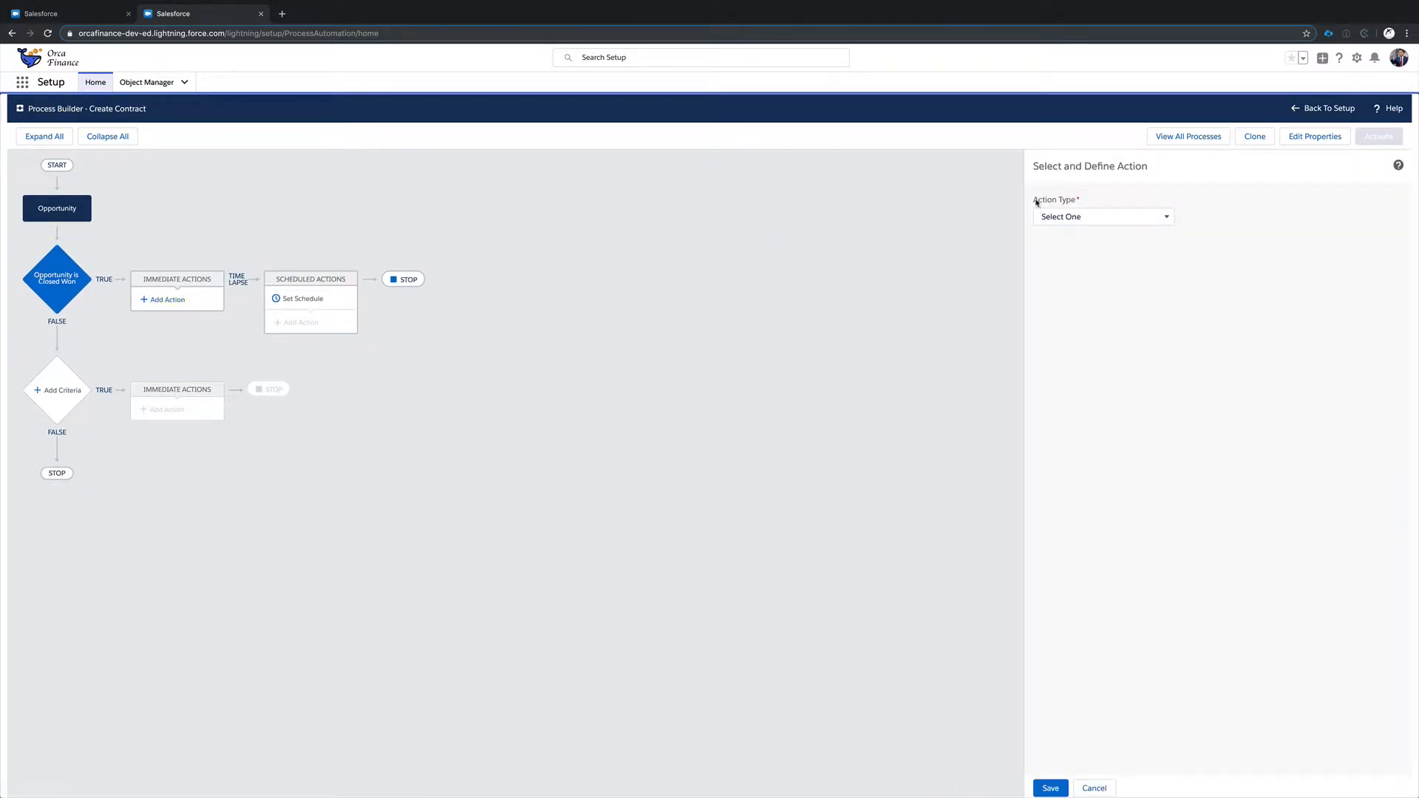
{"action": "left_click", "coordinate": [1077, 198]}
{"action": "left_click", "coordinate": [1083, 217]}
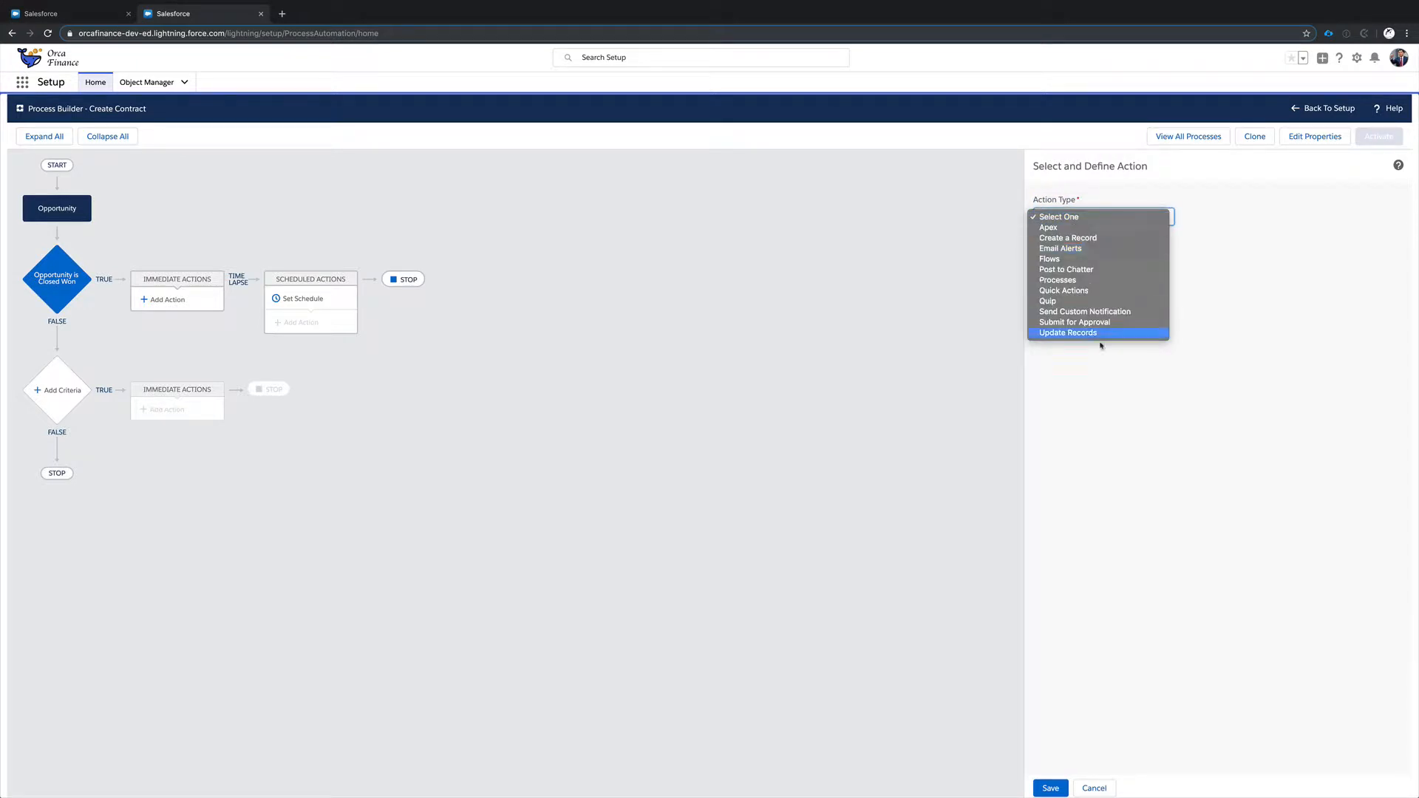
{"action": "left_click", "coordinate": [1073, 238]}
{"action": "left_click", "coordinate": [1083, 221]}
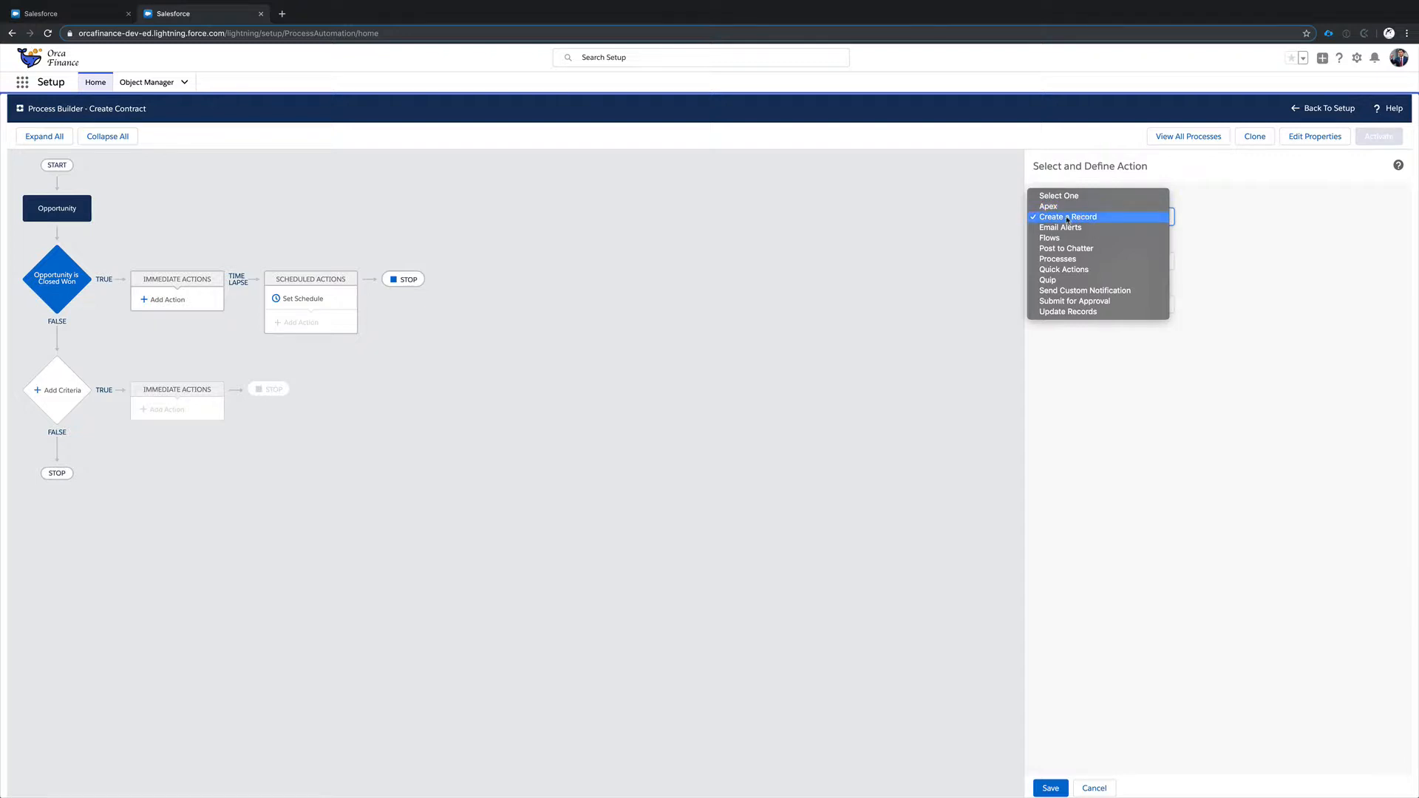
{"action": "left_click", "coordinate": [1067, 220]}
- Name the action "Create a contract" and set its record type to Contract
{"action": "left_click", "coordinate": [1095, 261]}
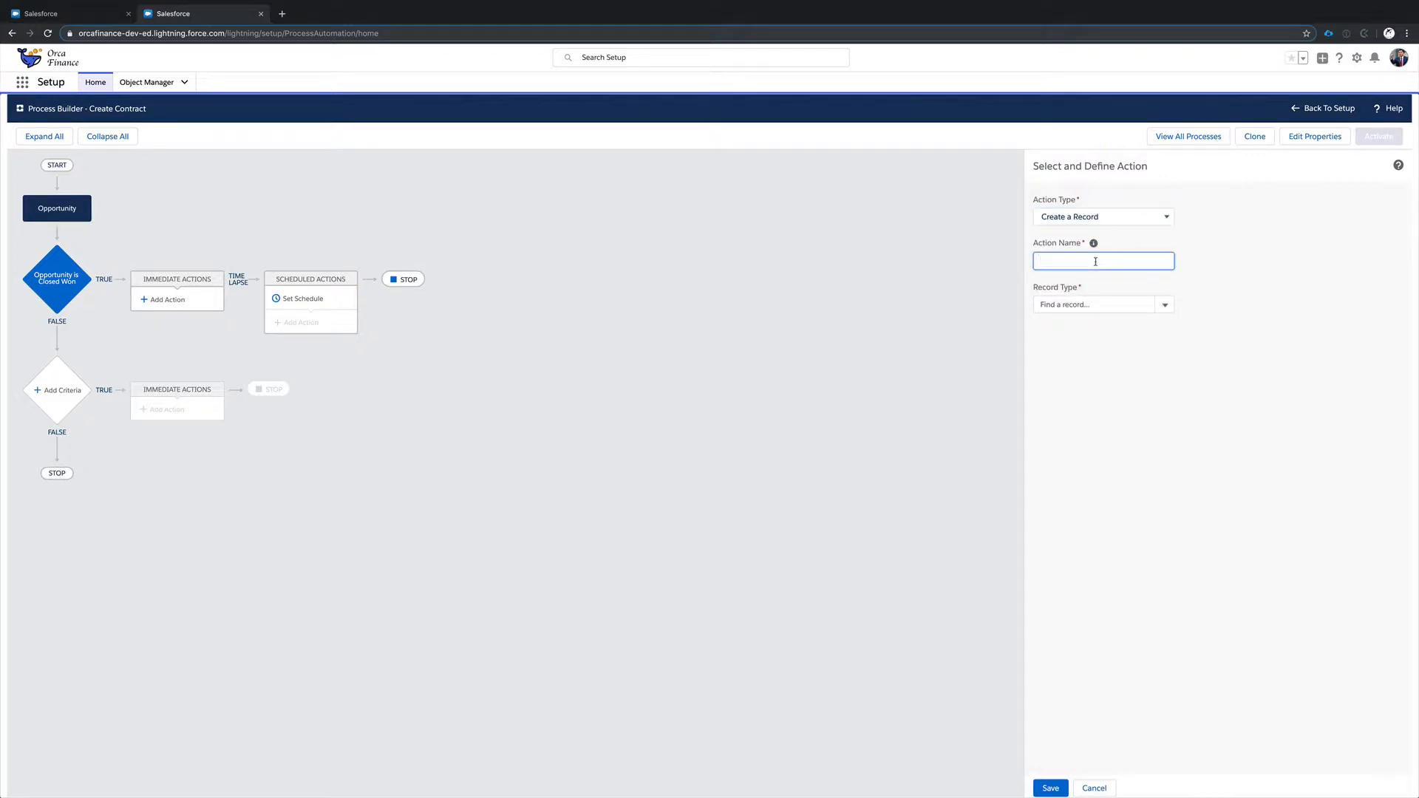
{"action": "type", "text": "Create a contract"}
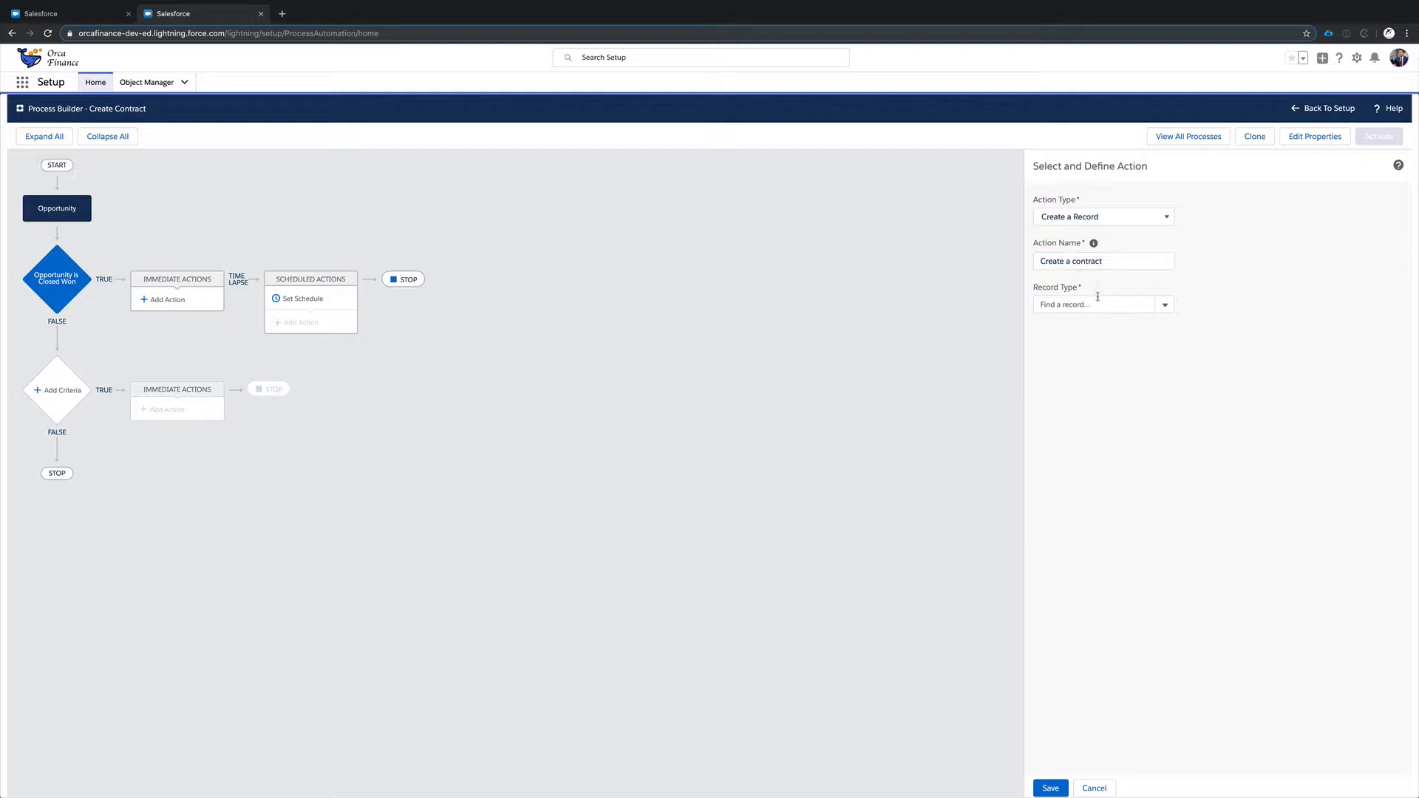
{"action": "left_click", "coordinate": [1098, 298]}
{"action": "type", "text": "contra"}
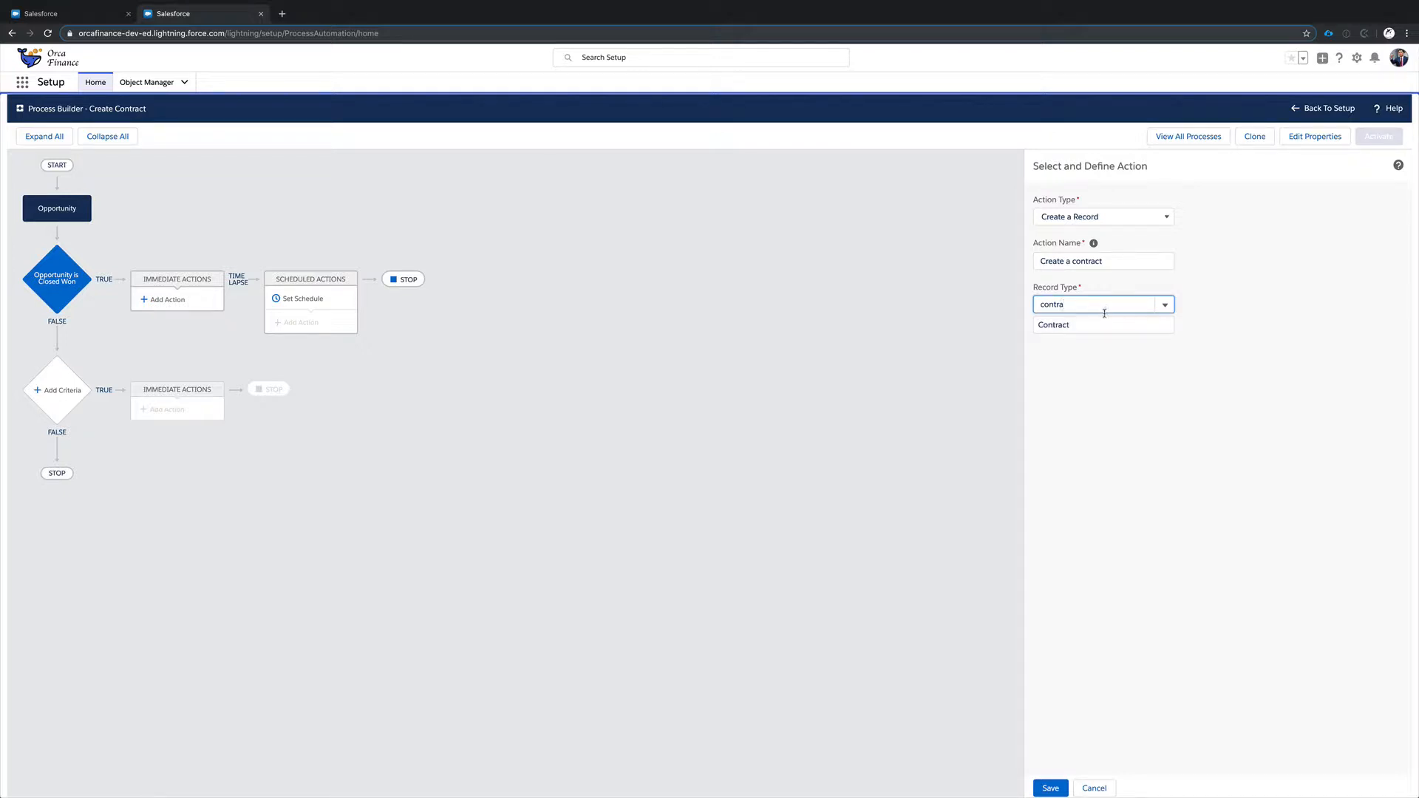
{"action": "left_click", "coordinate": [1104, 325]}
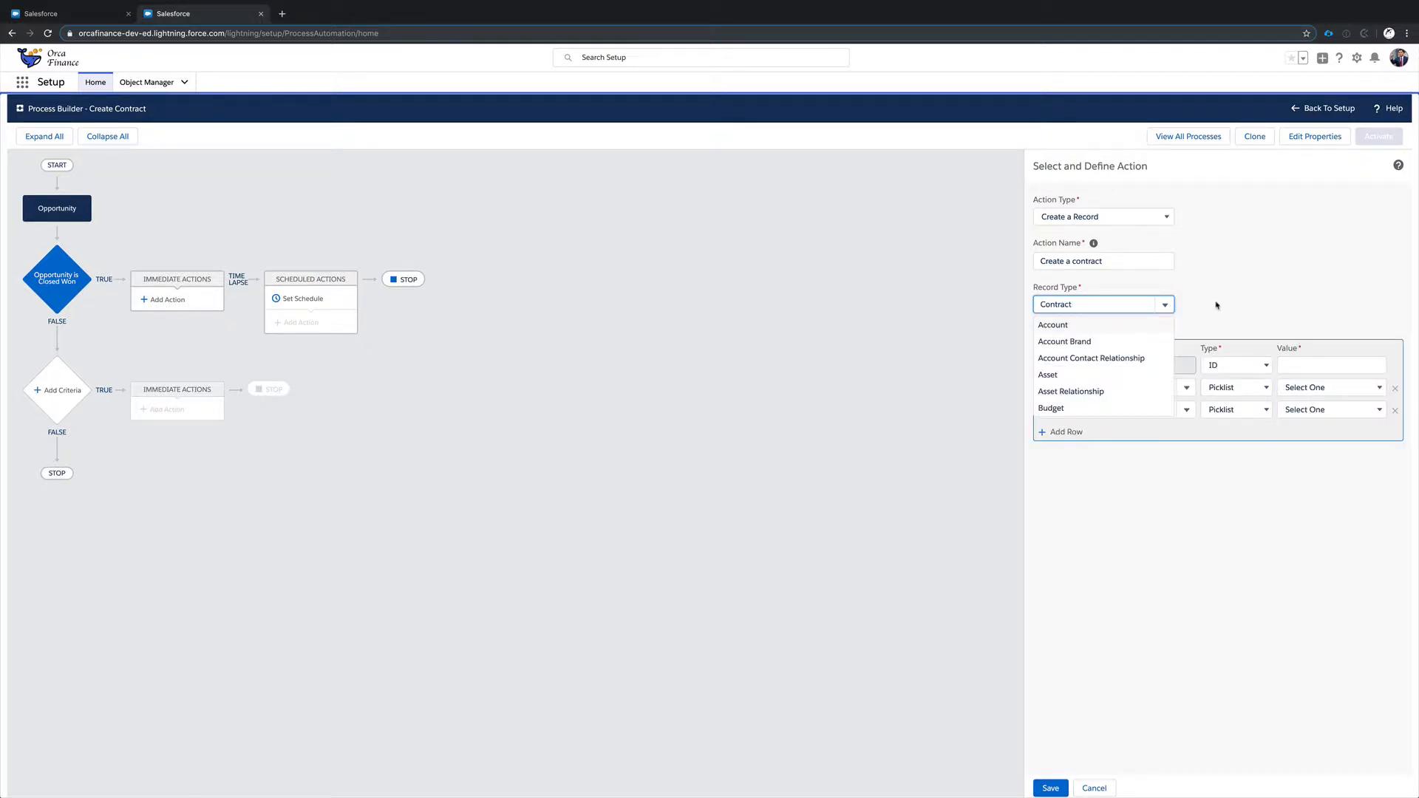
{"action": "left_click", "coordinate": [1160, 261]}
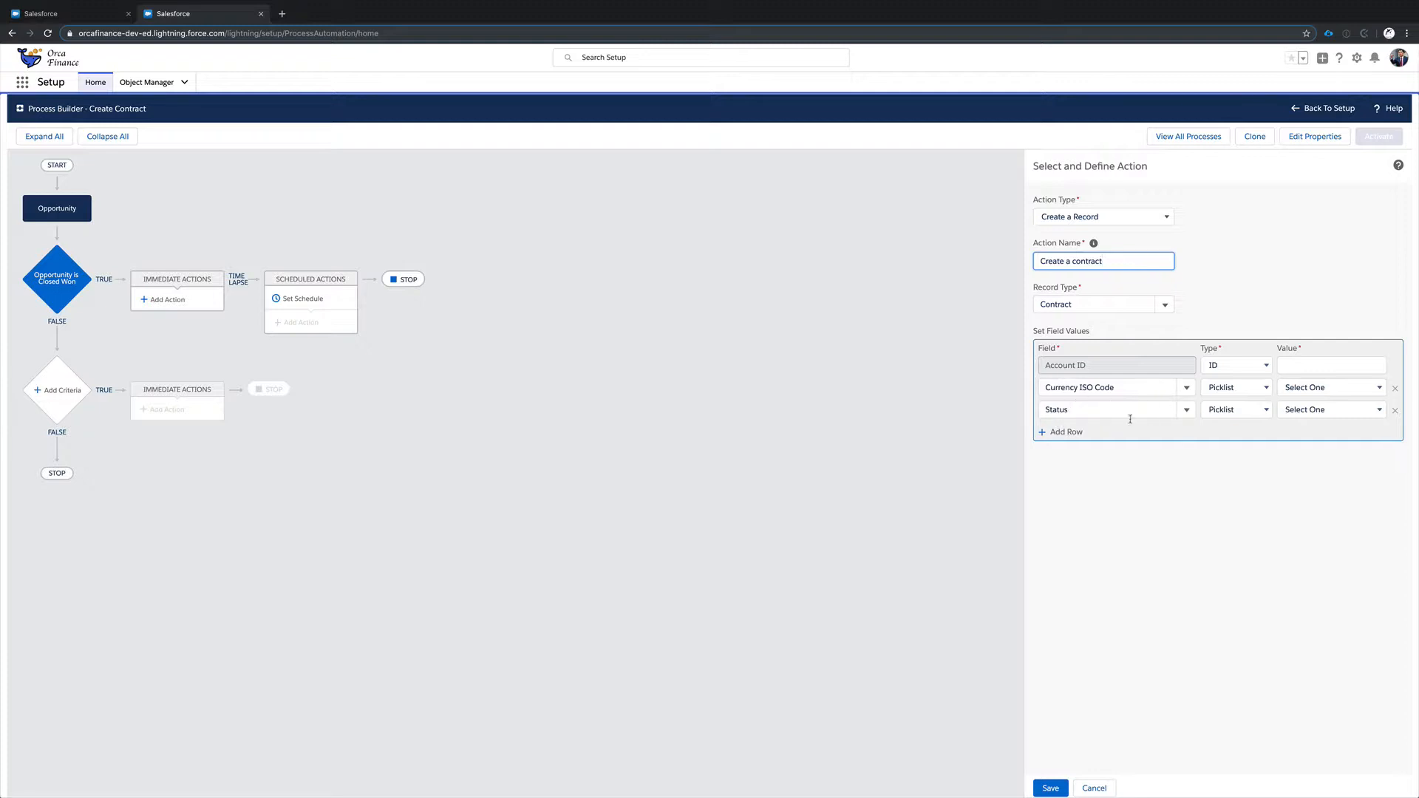
- Keep the Status field's type as Picklist and set its value to Draft
{"action": "left_click", "coordinate": [1231, 410]}
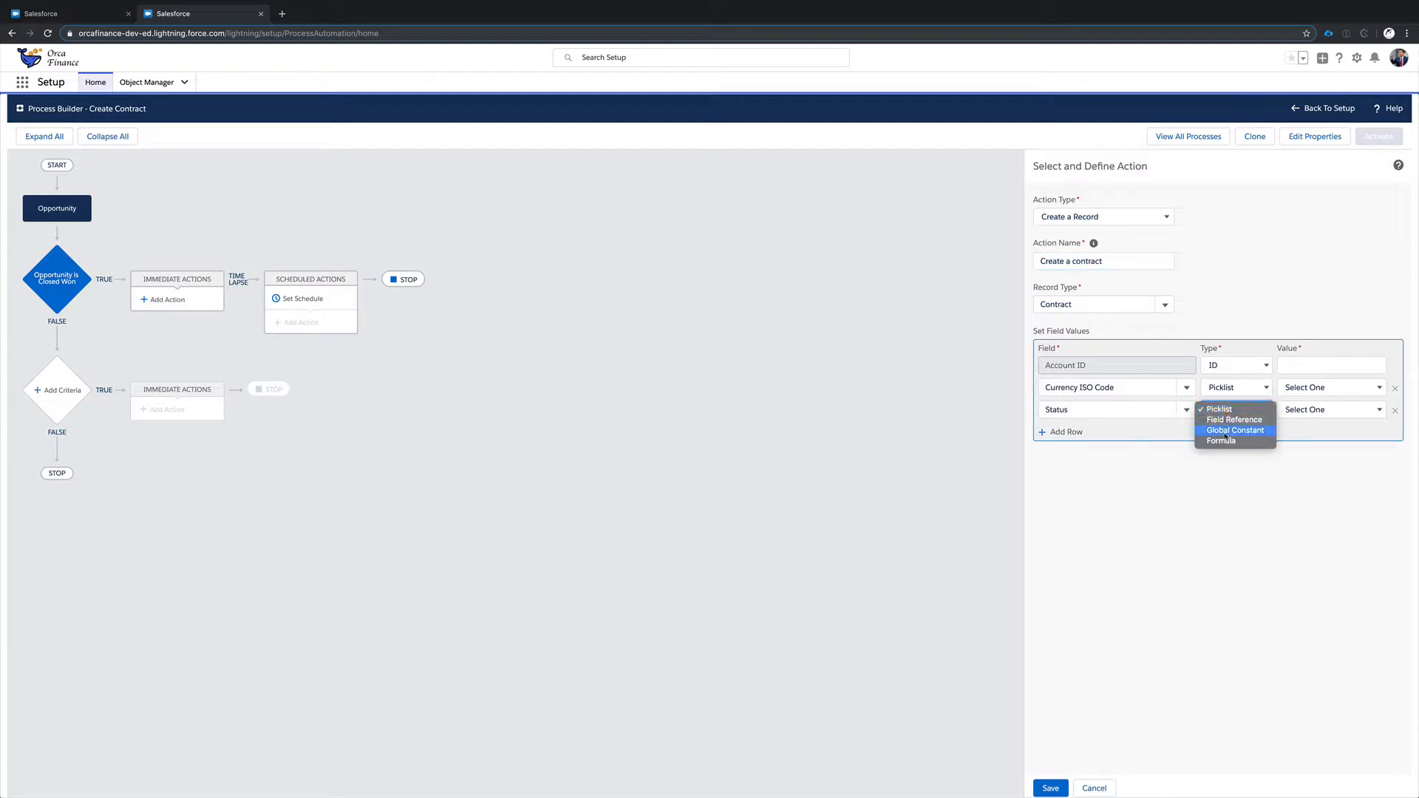
{"action": "left_click", "coordinate": [1212, 409]}
{"action": "left_click", "coordinate": [1263, 410]}
{"action": "left_click", "coordinate": [1271, 409]}
{"action": "left_click", "coordinate": [1285, 409]}
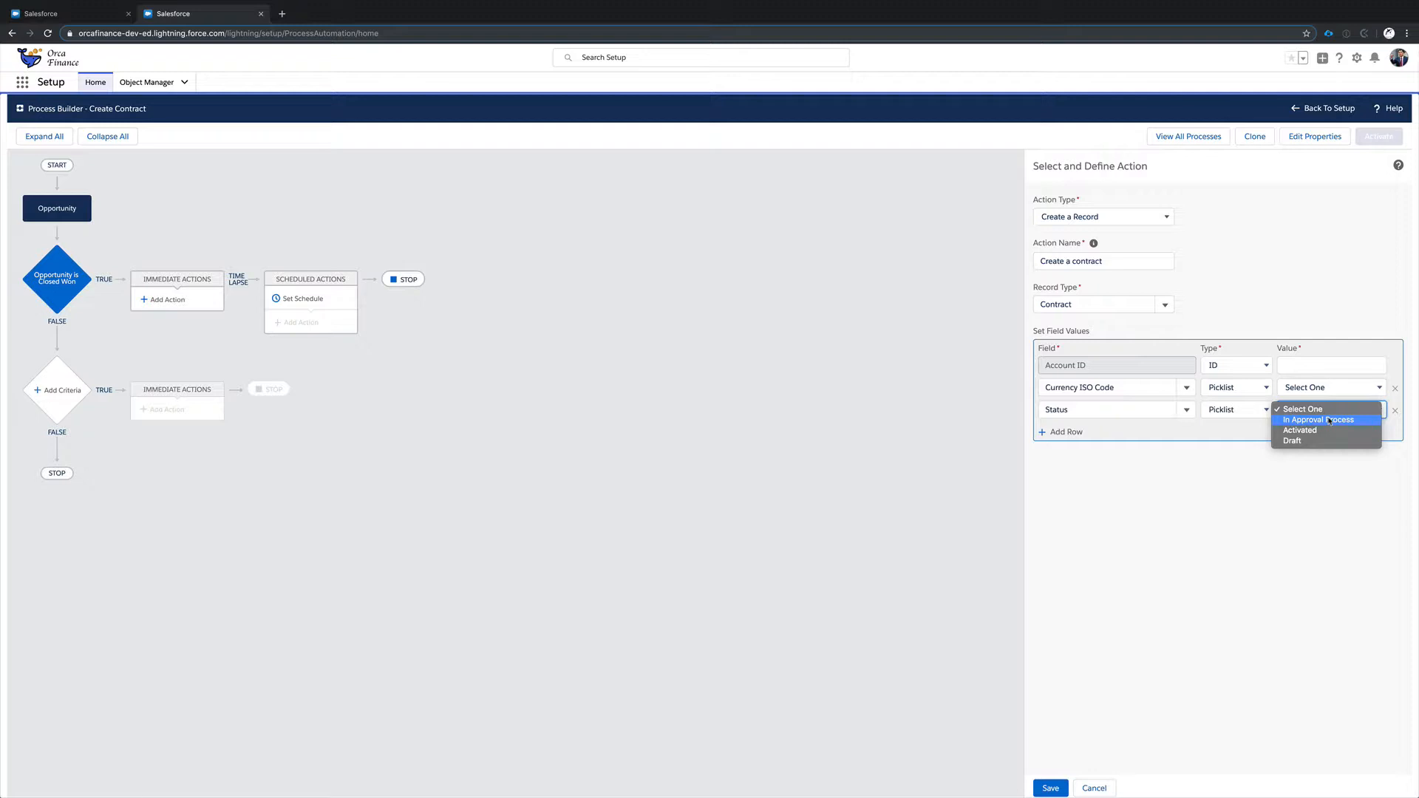
{"action": "left_click", "coordinate": [1291, 441]}
{"action": "left_click", "coordinate": [1290, 446]}
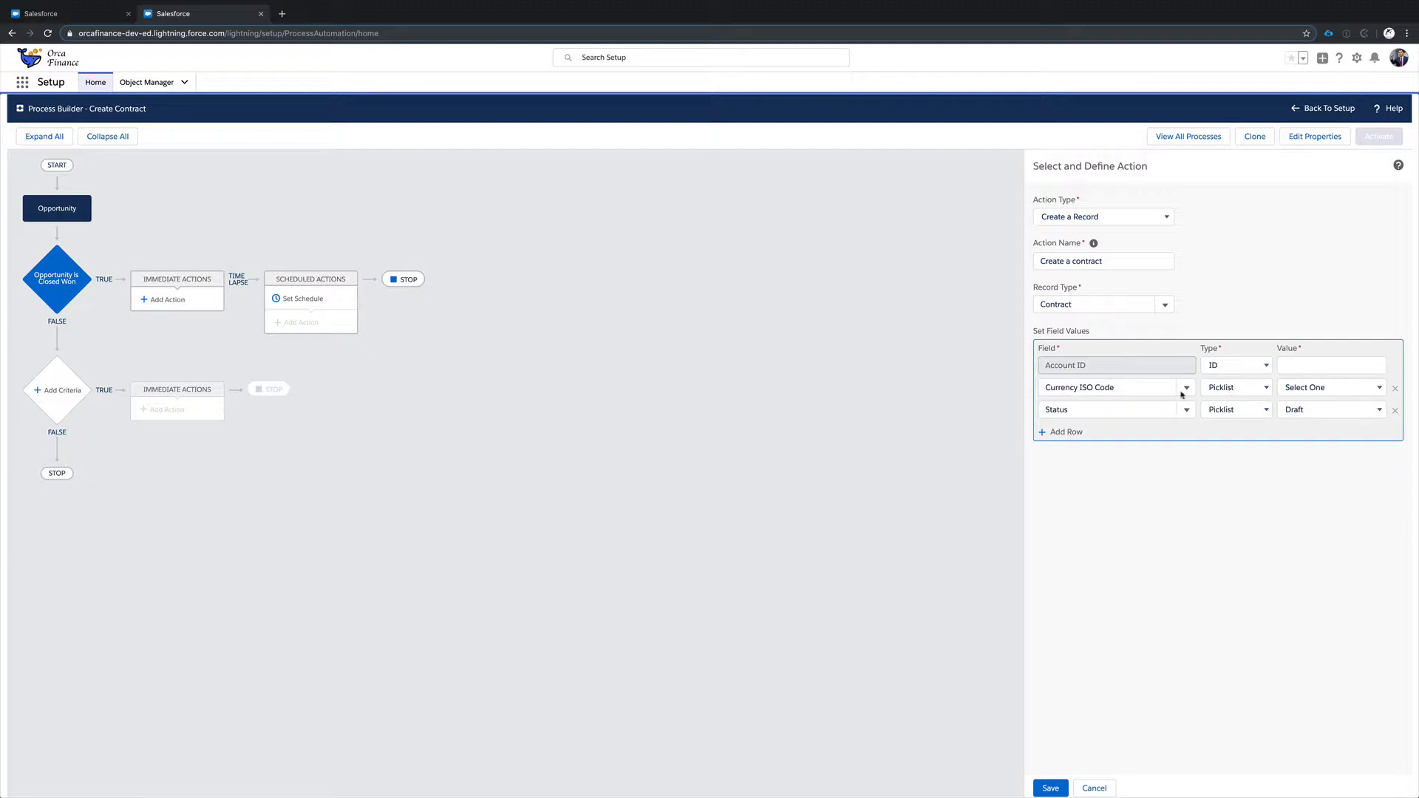
- Check the currency field on the open opportunity record and set the contract's Currency ISO Code type to Field Reference
{"action": "left_click", "coordinate": [92, 15]}
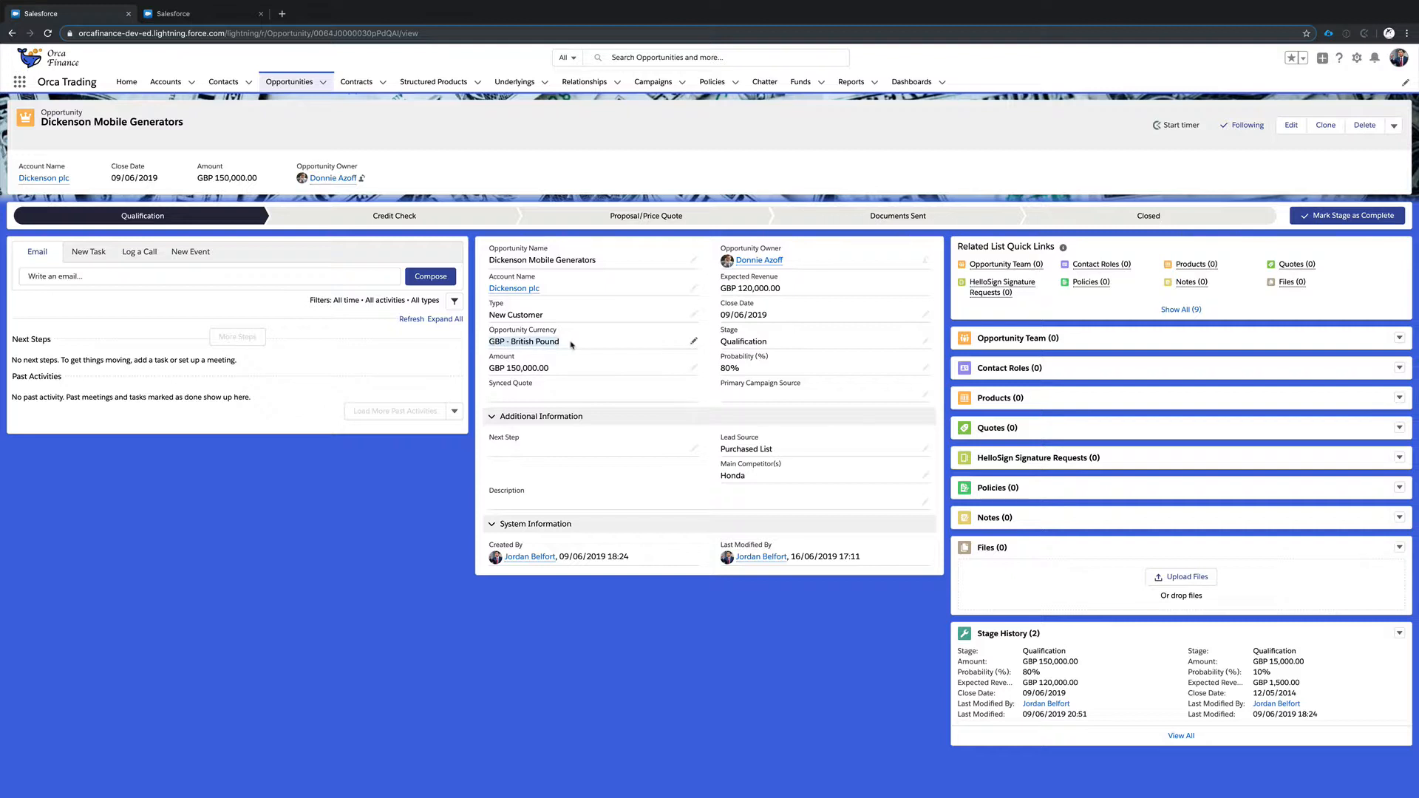
{"action": "mouse_move", "coordinate": [535, 294]}
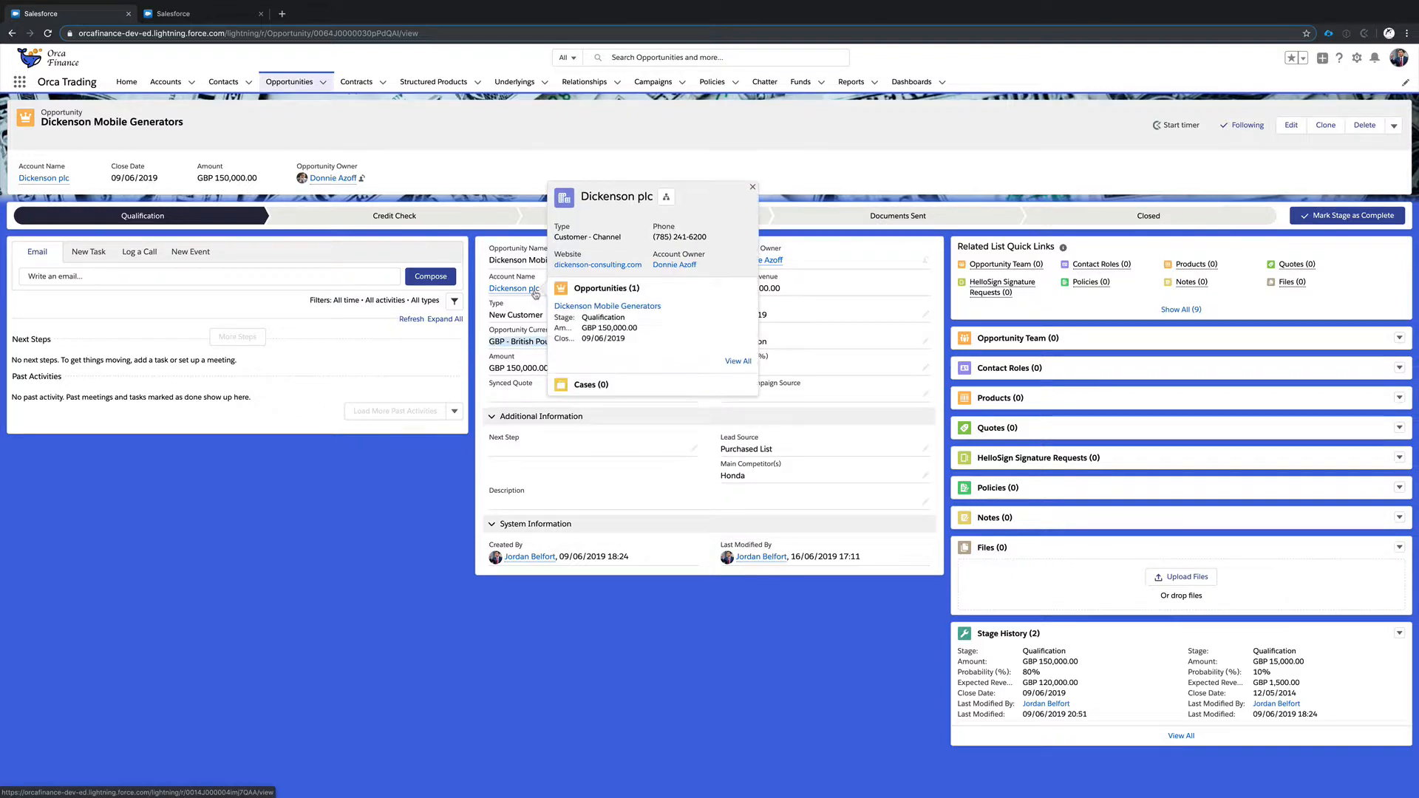
{"action": "left_click", "coordinate": [257, 23]}
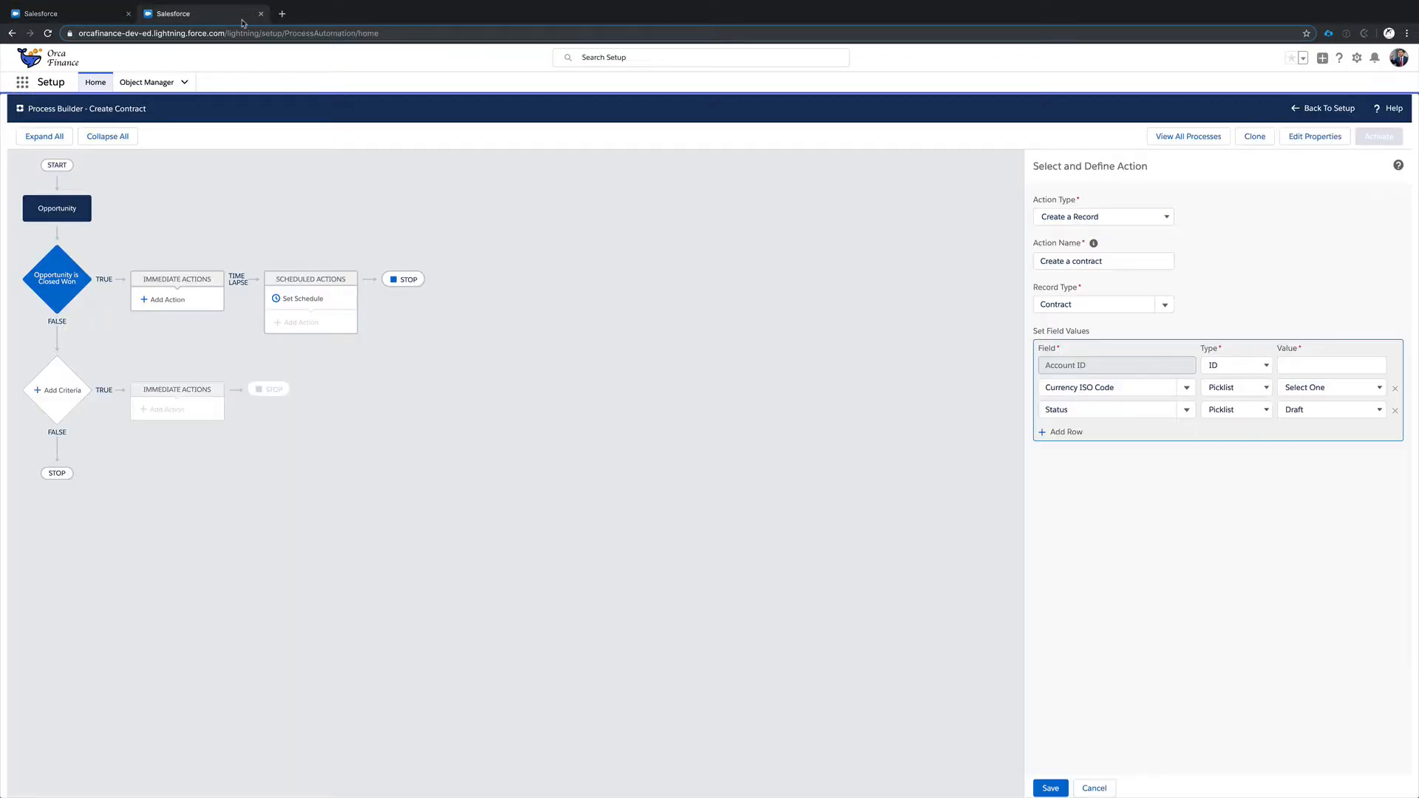
{"action": "left_click", "coordinate": [1238, 388]}
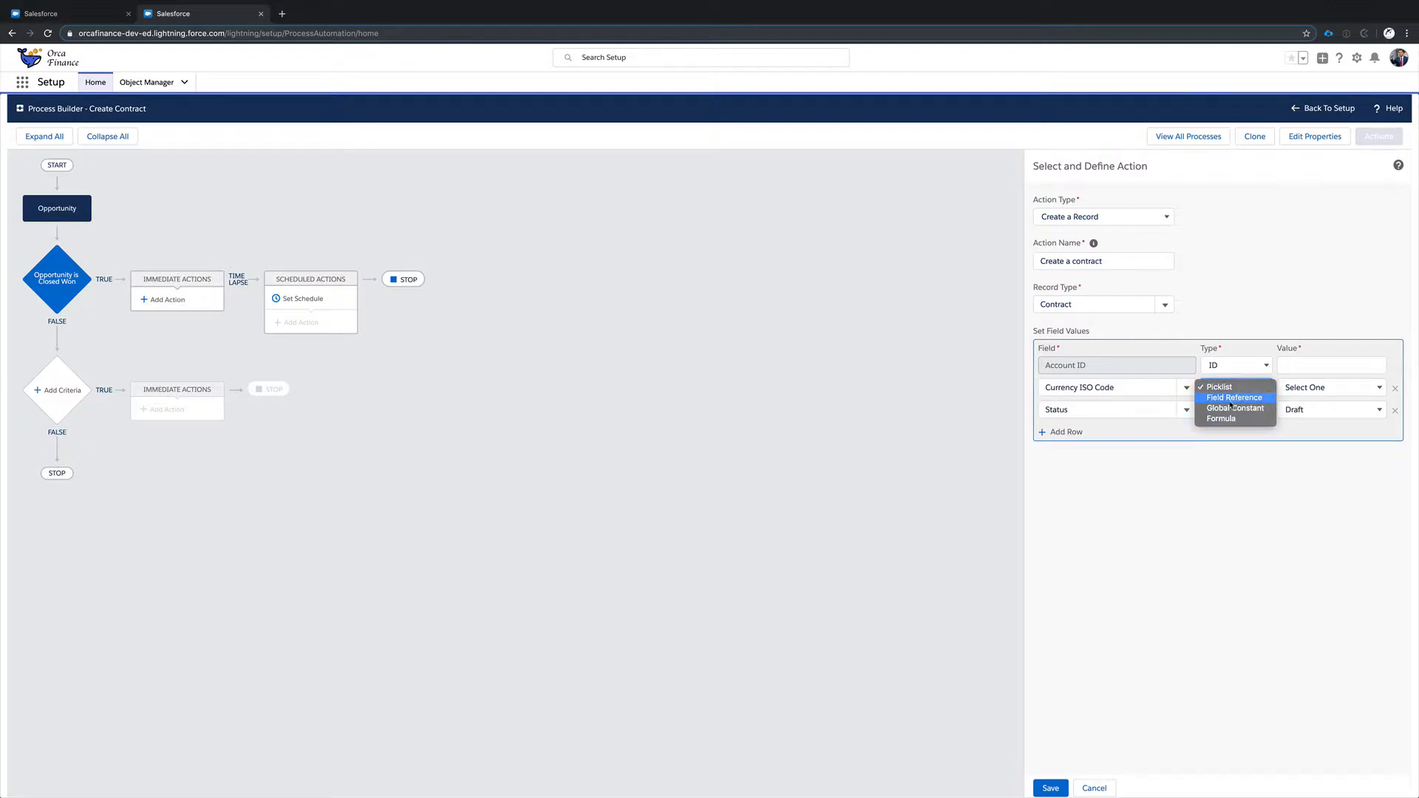
{"action": "left_click", "coordinate": [1231, 403]}
{"action": "left_click", "coordinate": [1230, 406]}
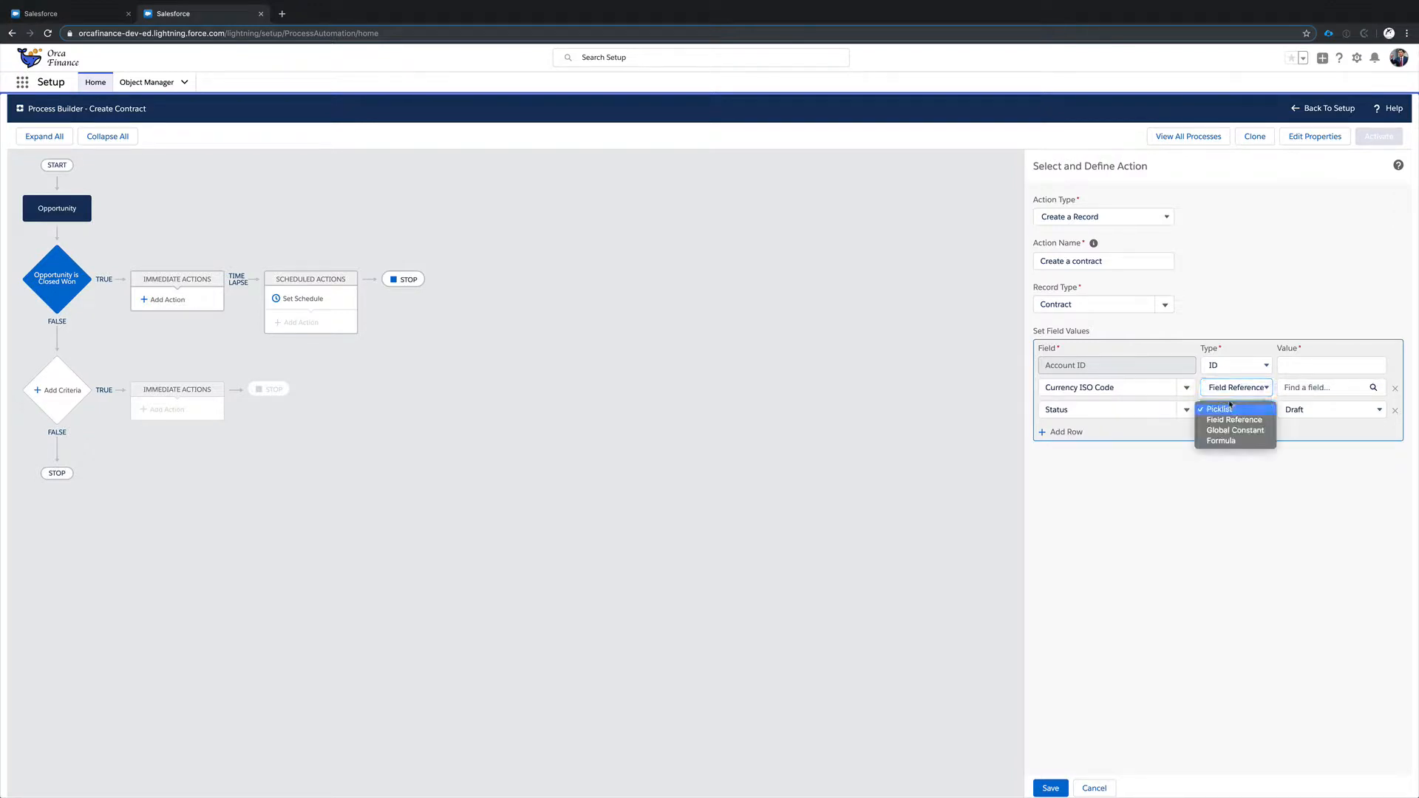
{"action": "left_click", "coordinate": [1256, 342]}
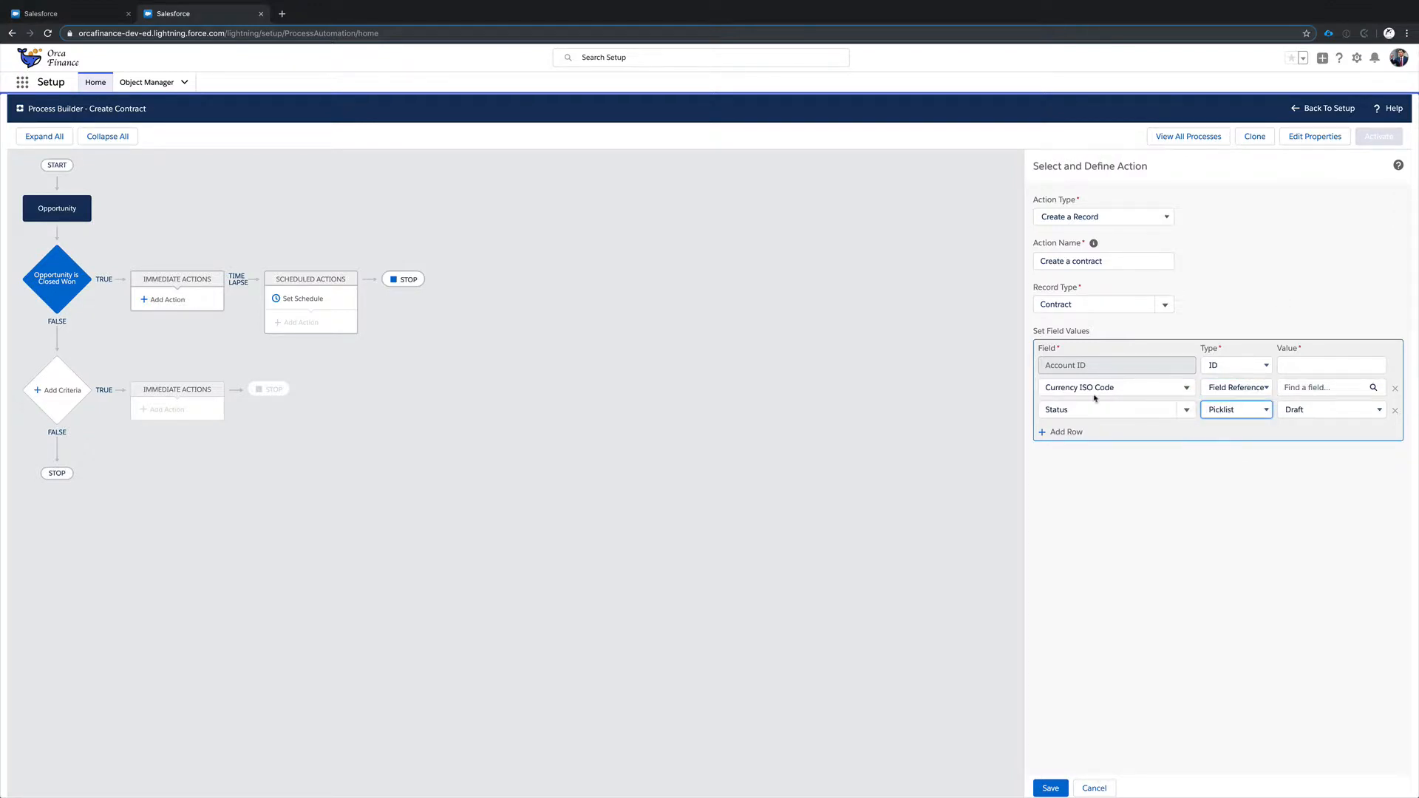
- Set the contract's Currency ISO Code value to the opportunity's Opportunity Currency field
{"action": "left_click", "coordinate": [74, 15]}
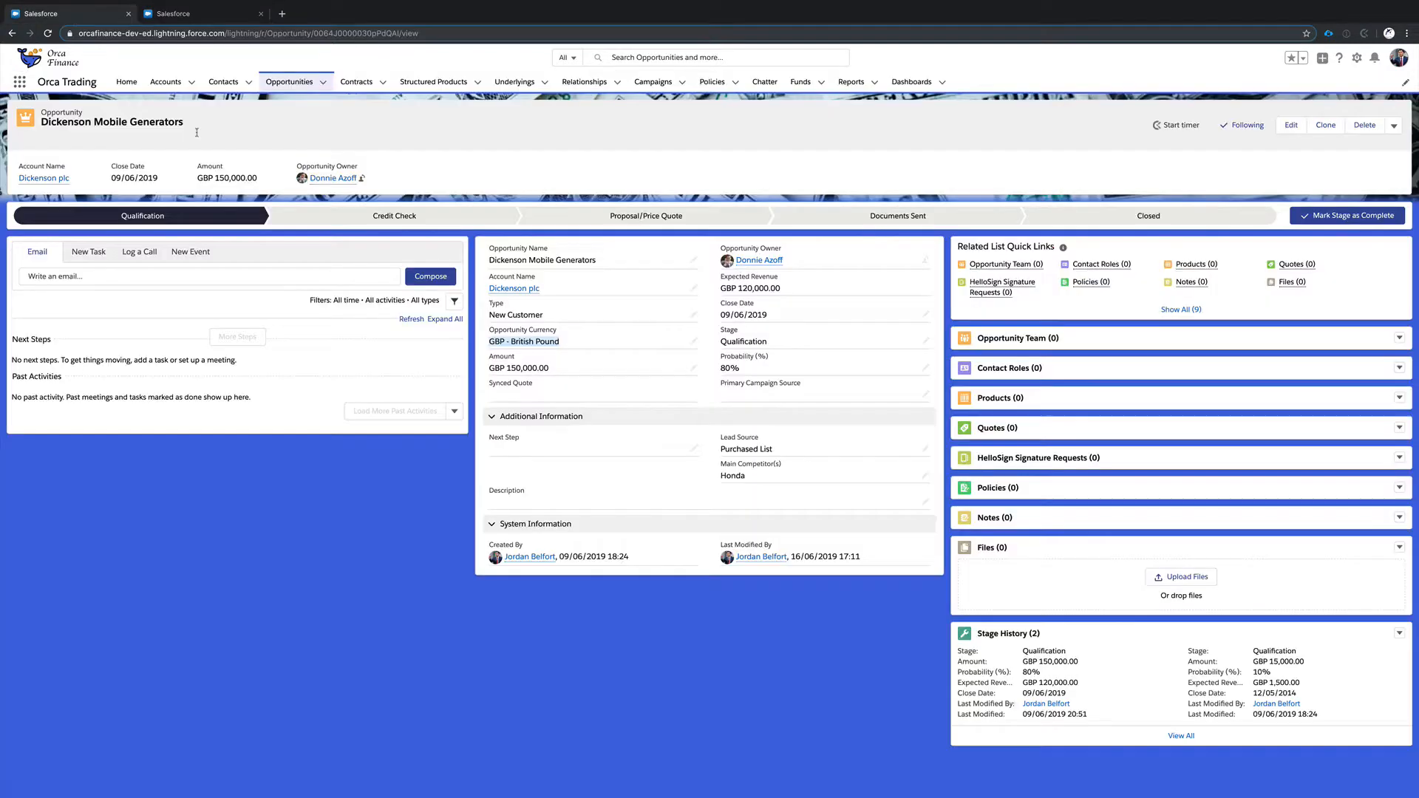
{"action": "left_click", "coordinate": [204, 13]}
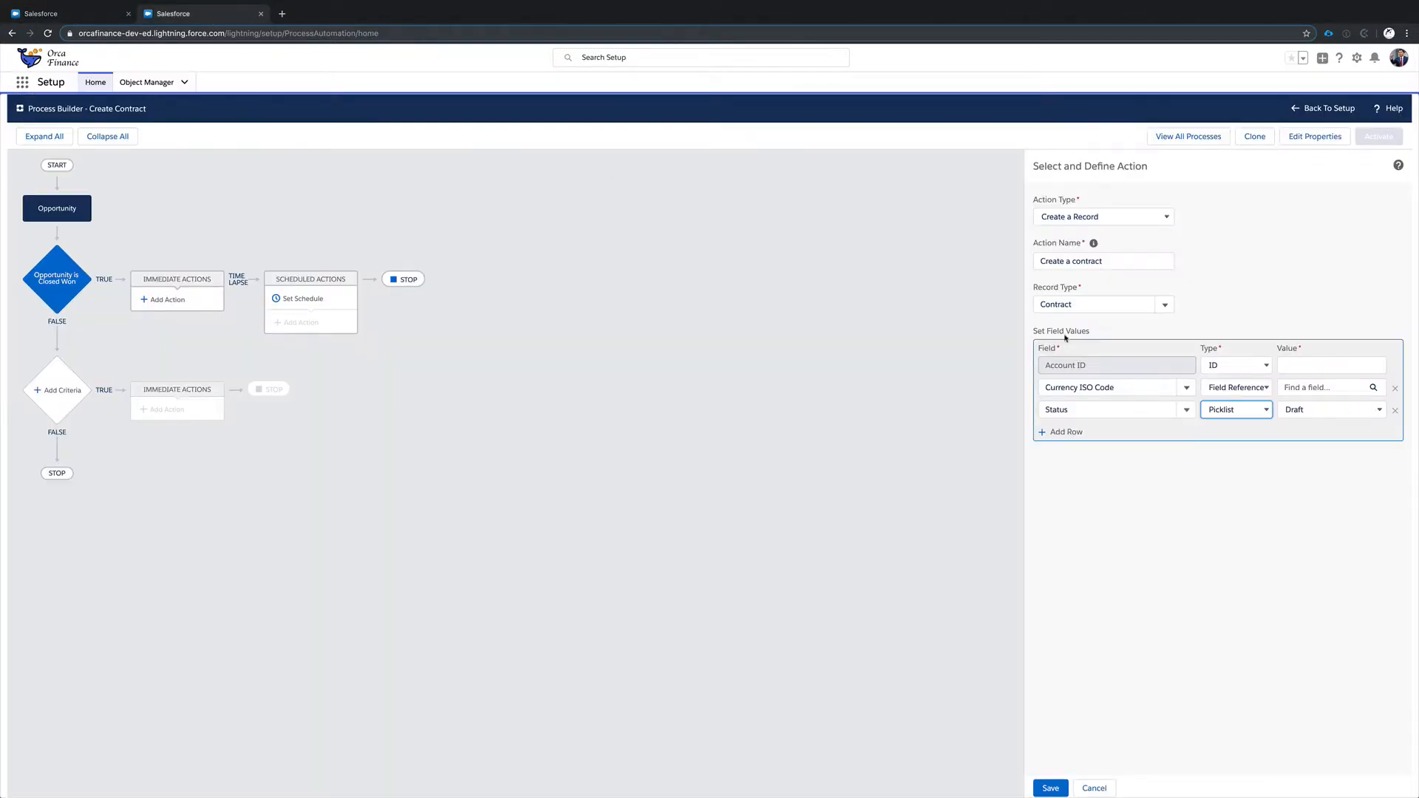
{"action": "left_click", "coordinate": [1295, 387]}
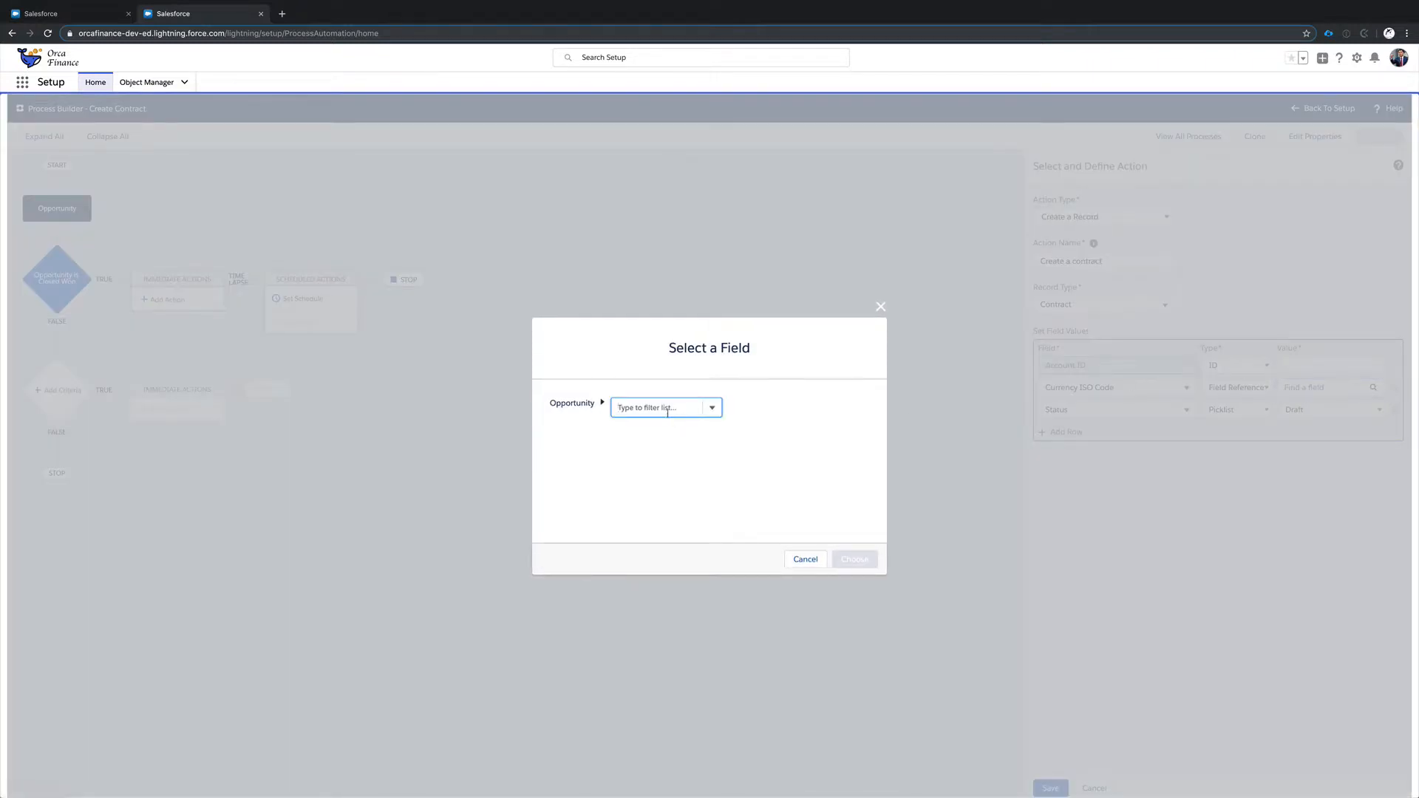
{"action": "type", "text": "curr"}
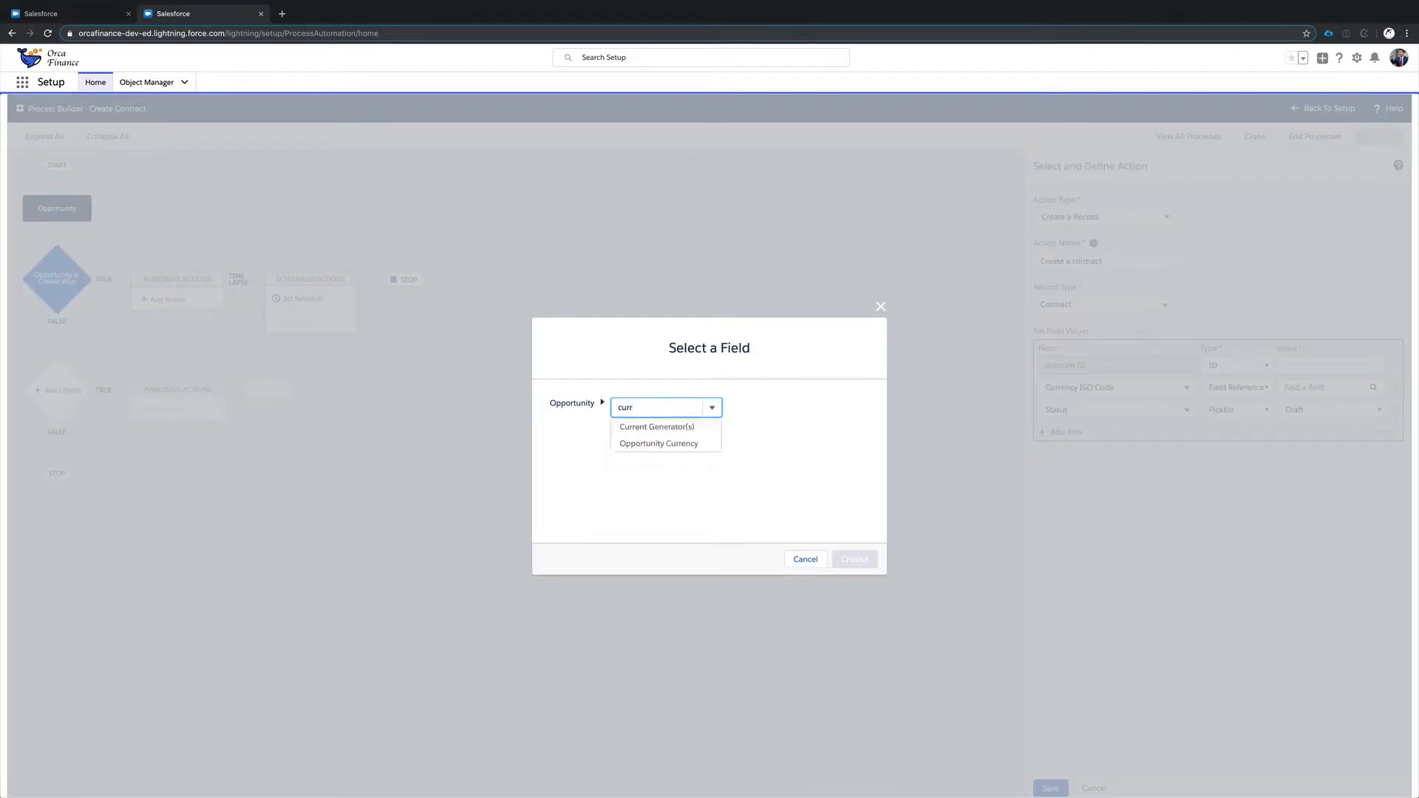
{"action": "left_click", "coordinate": [667, 443]}
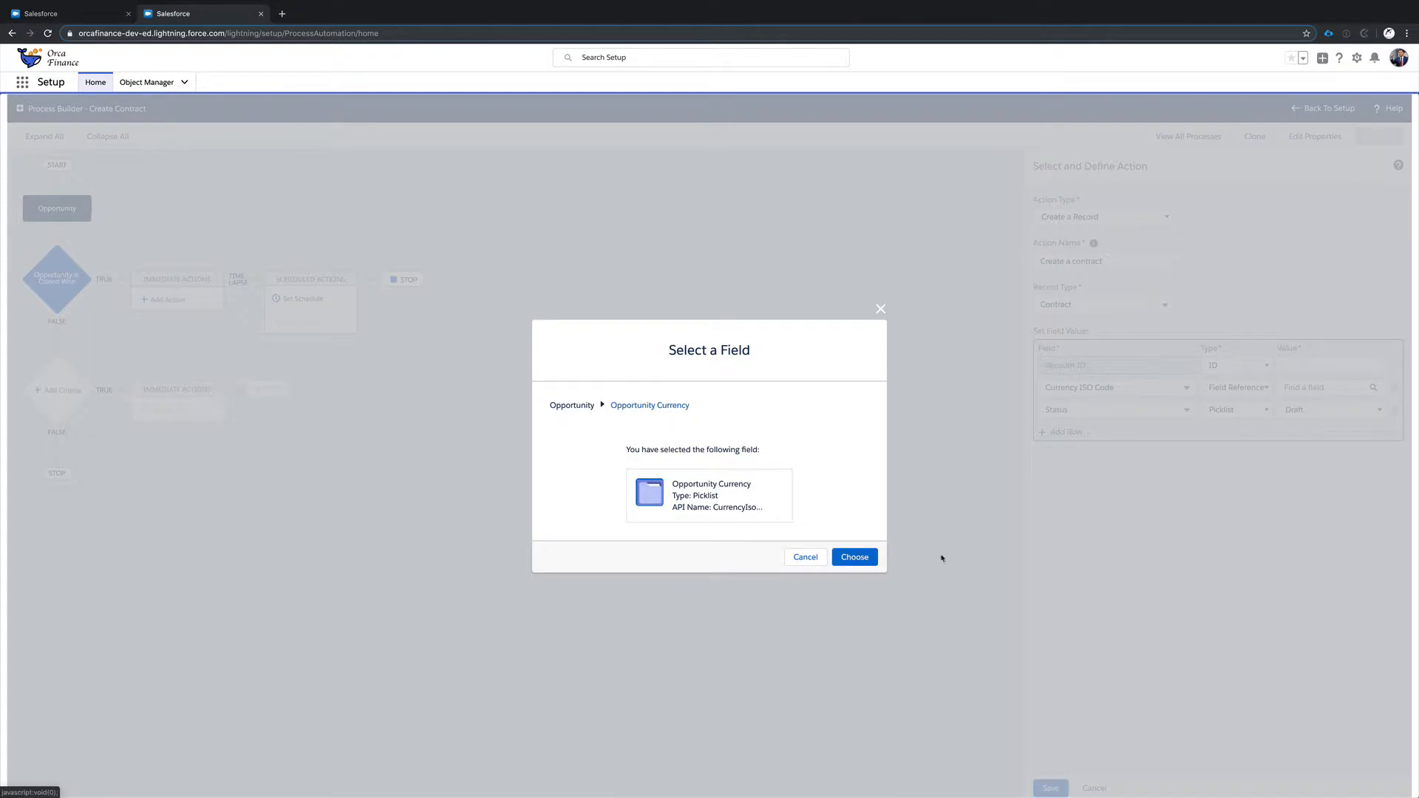
{"action": "left_click", "coordinate": [857, 558]}
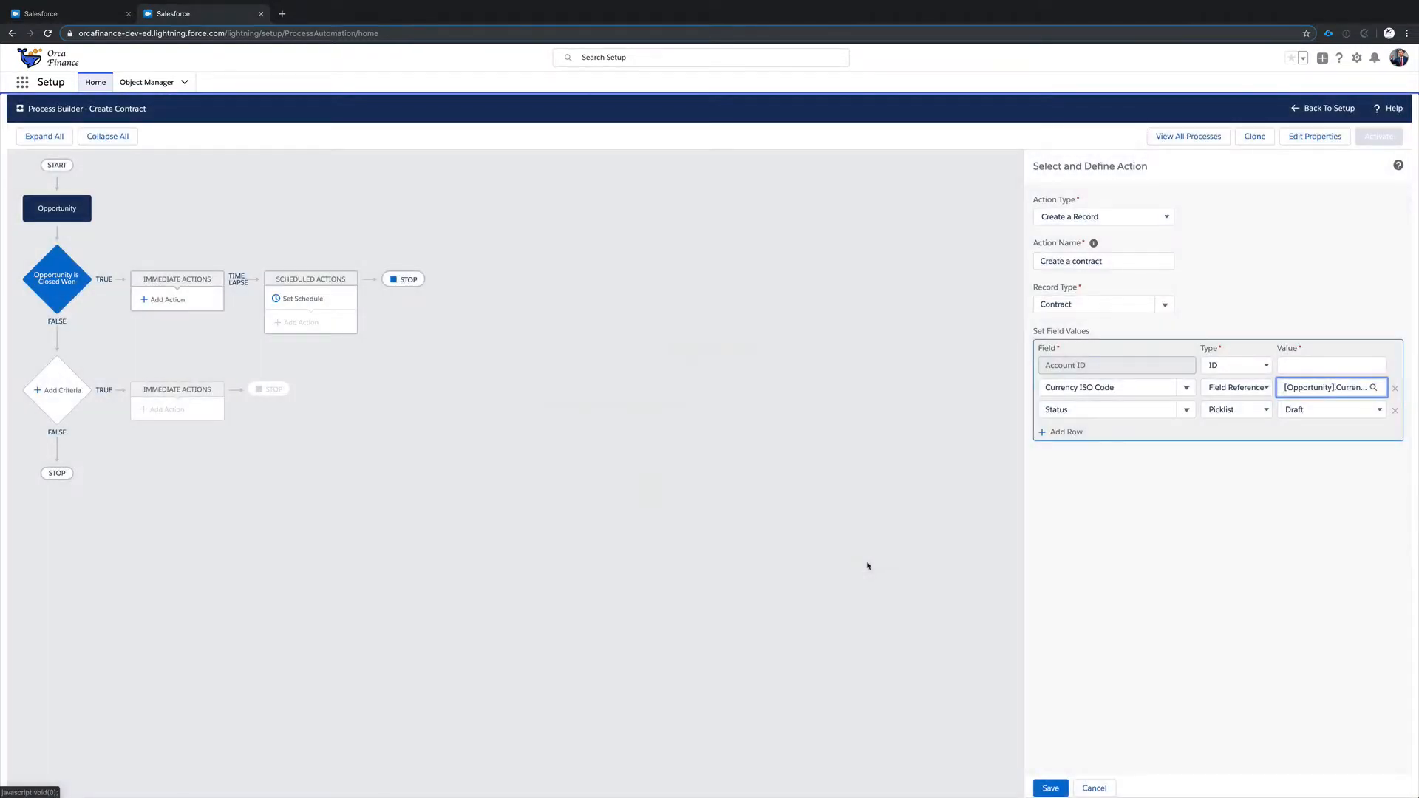
- Check the account on the opportunity record and set the contract's Account ID type to Field Reference
{"action": "left_click", "coordinate": [95, 14]}
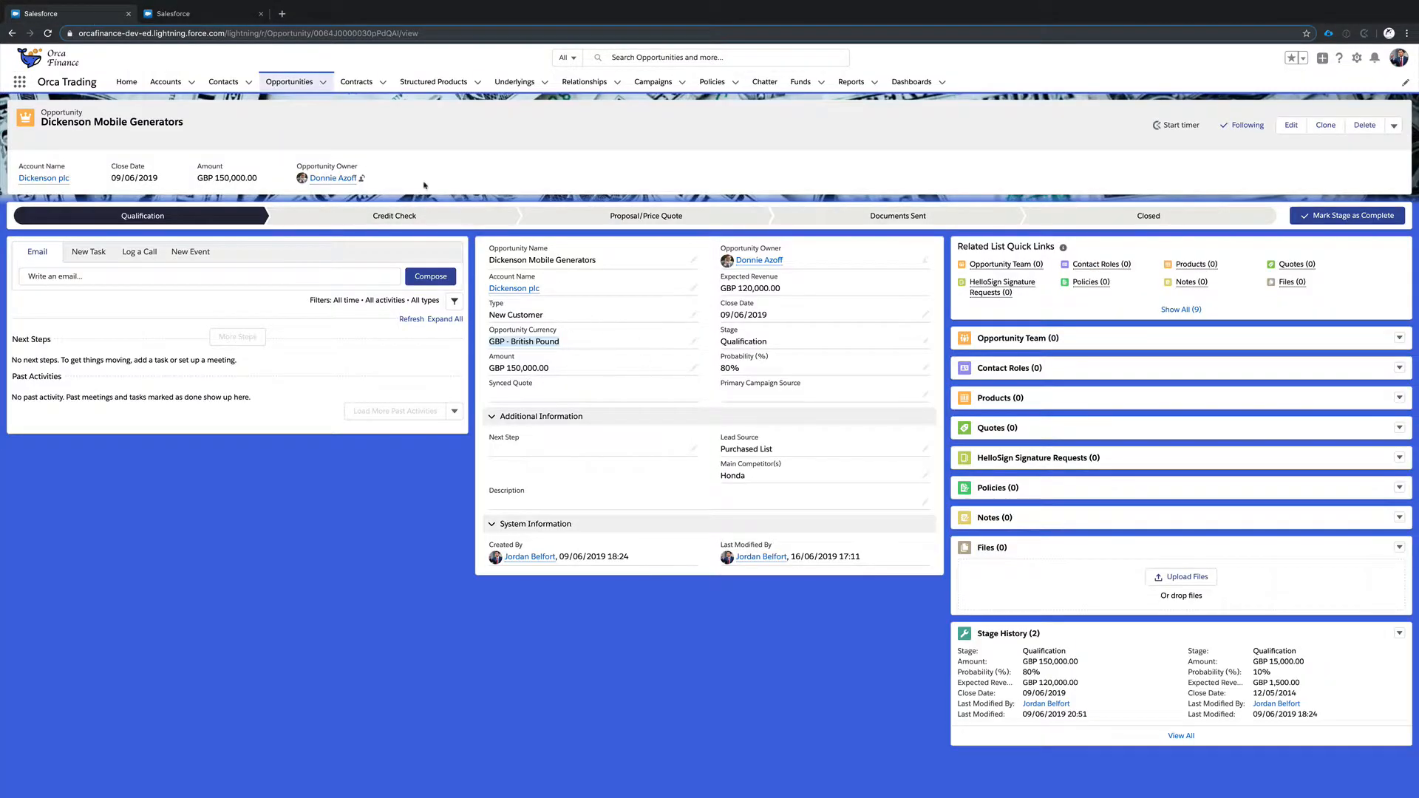
{"action": "left_click", "coordinate": [193, 14]}
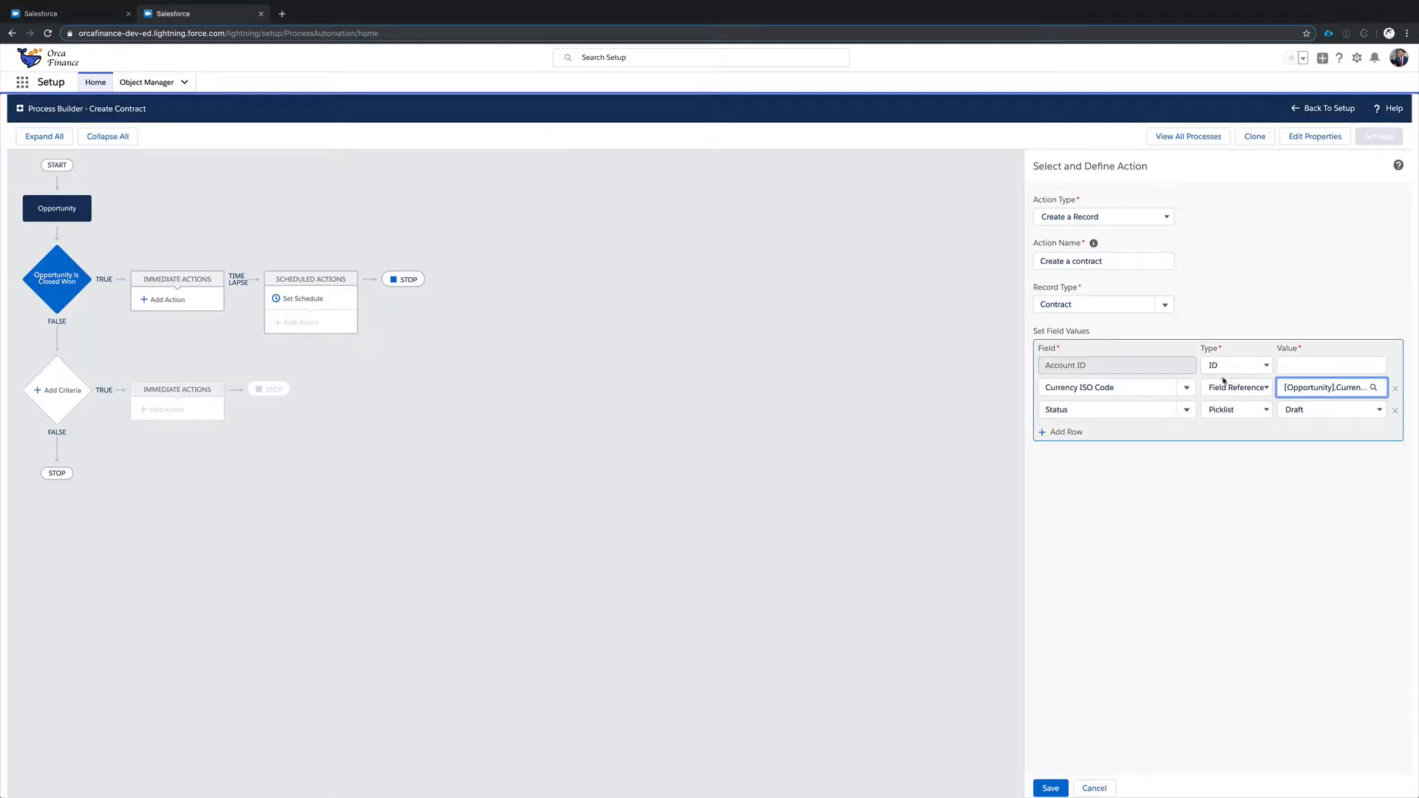
{"action": "left_click", "coordinate": [1248, 326]}
{"action": "left_click", "coordinate": [1235, 369]}
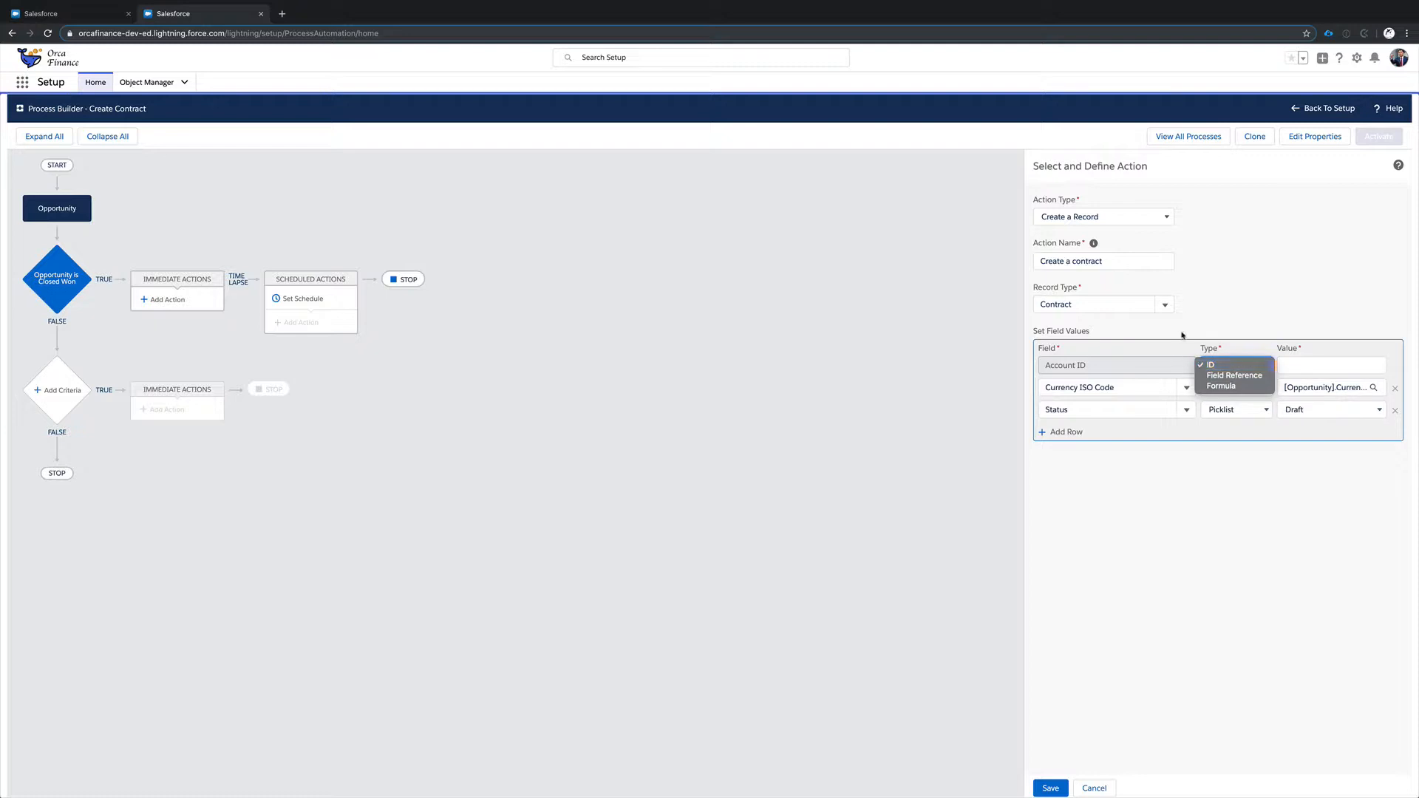
{"action": "left_click", "coordinate": [1233, 376]}
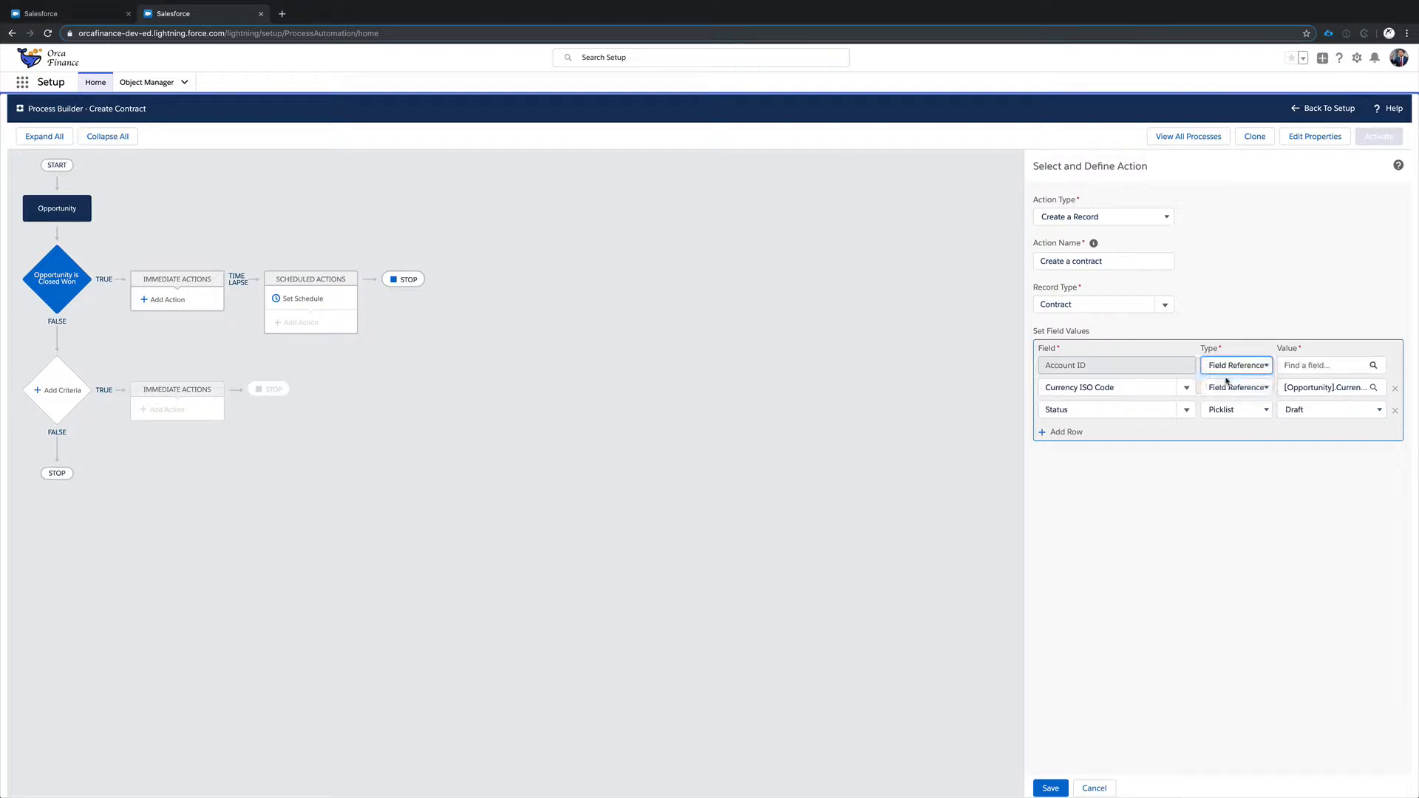
{"action": "left_click", "coordinate": [1241, 305]}
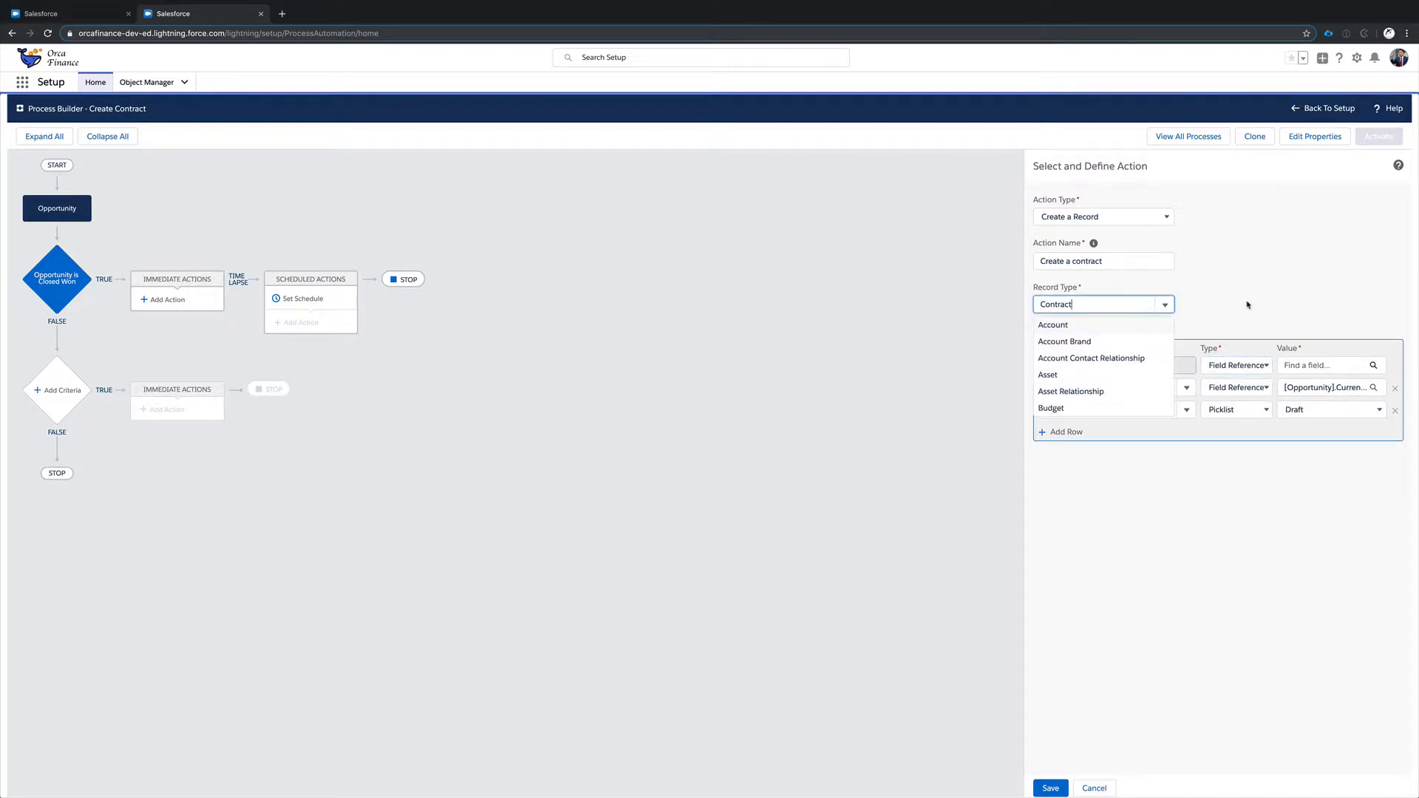
{"action": "left_click", "coordinate": [1248, 305]}
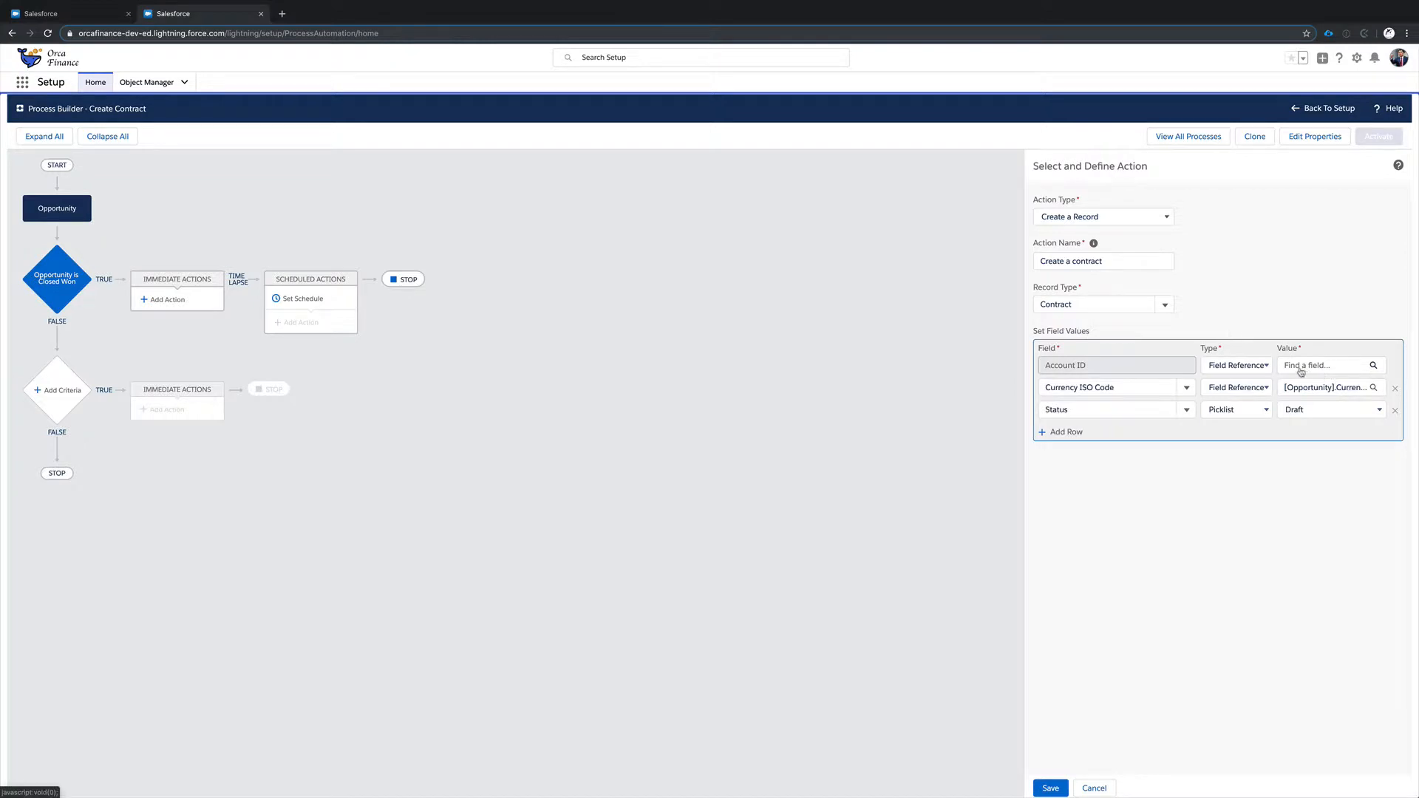
{"action": "left_click", "coordinate": [1232, 365]}
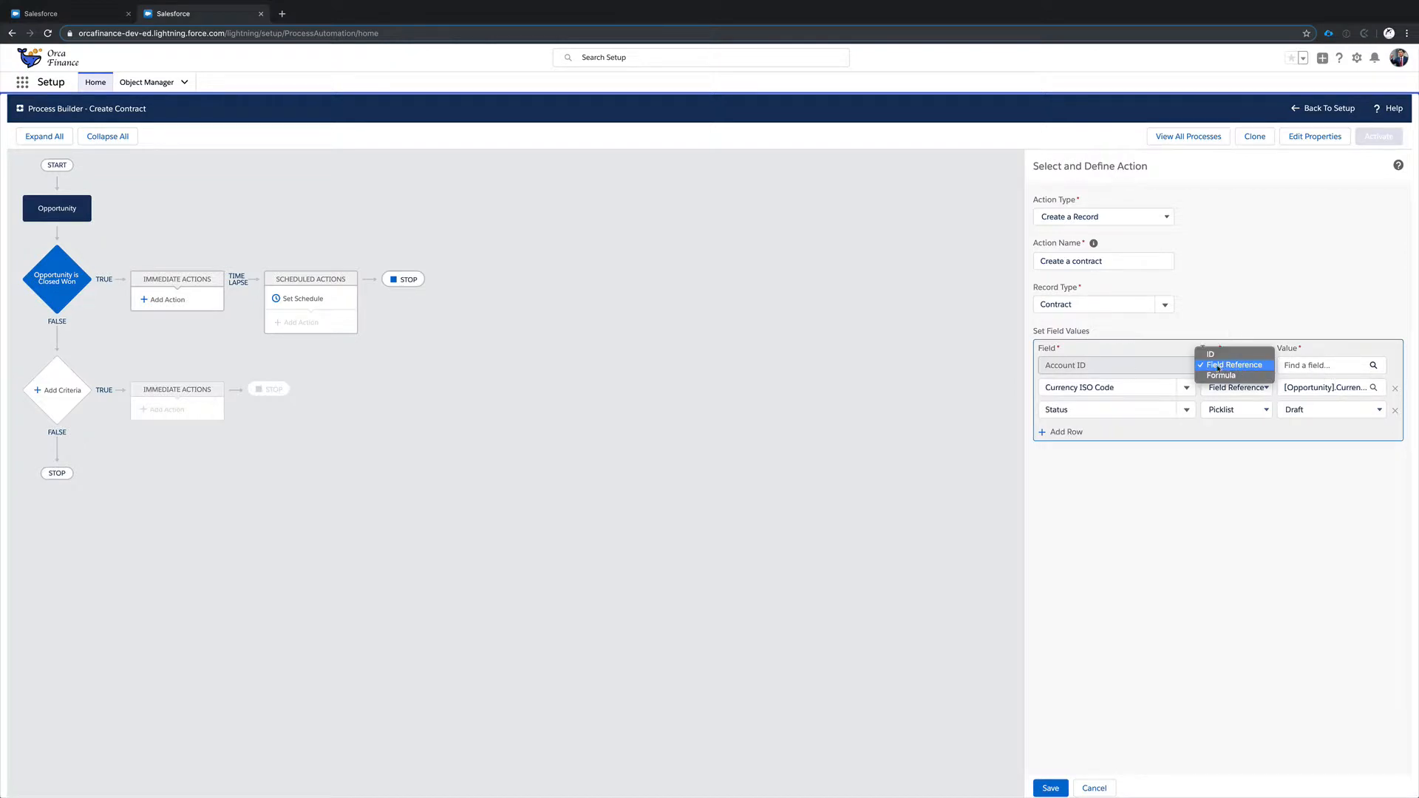
{"action": "left_click", "coordinate": [1226, 365]}
- Set the contract's Account ID value to the opportunity's own Account ID field, not a field of the related account
{"action": "left_click", "coordinate": [1293, 365]}
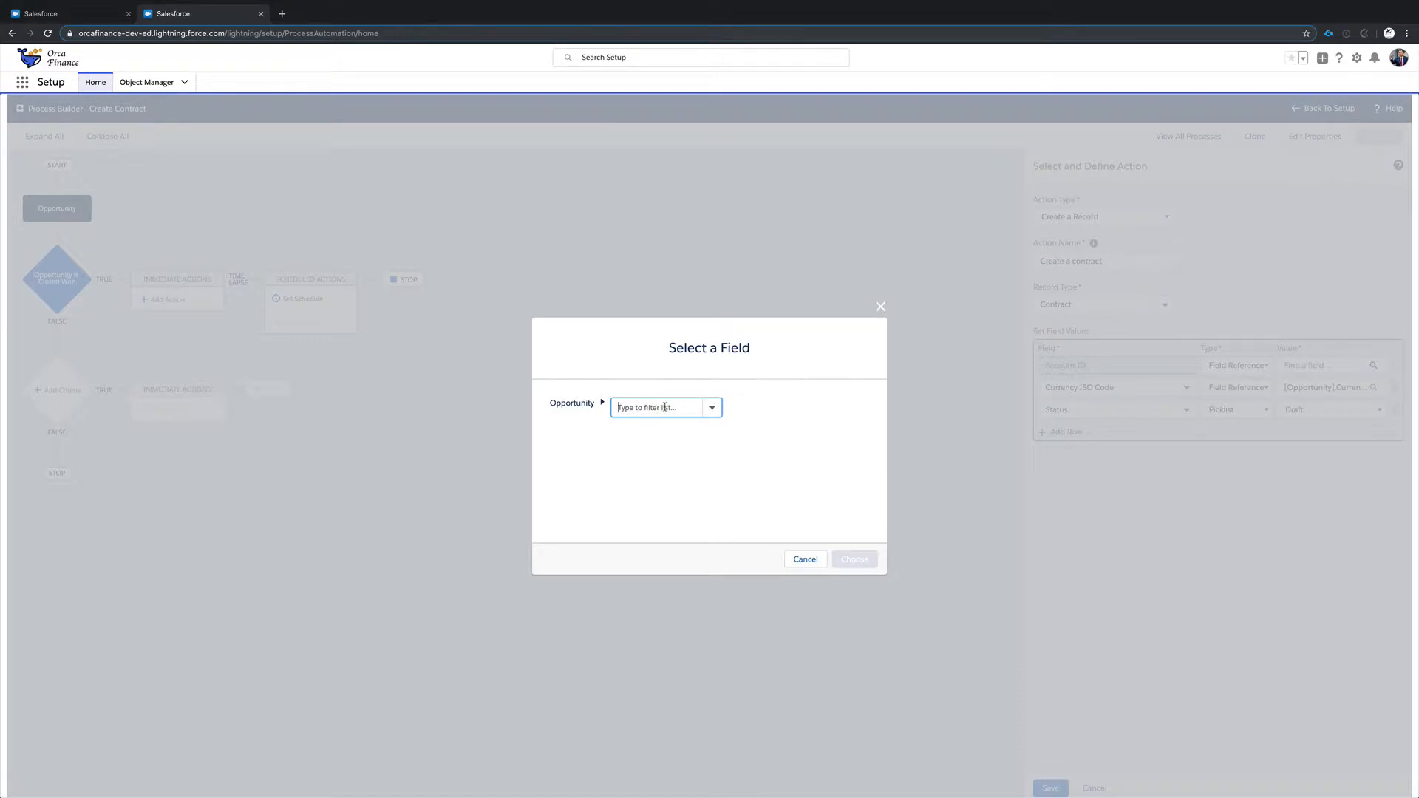
{"action": "type", "text": "acco"}
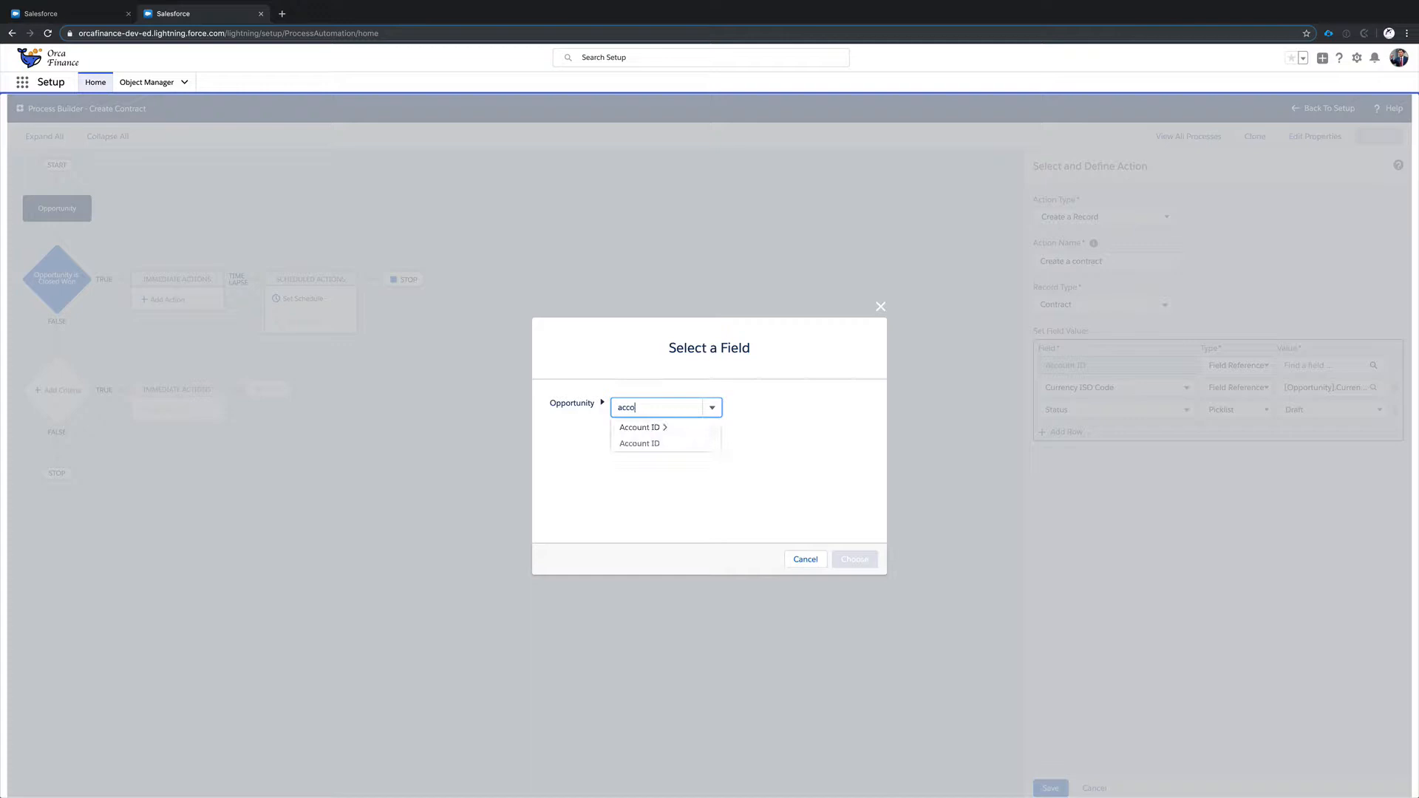
{"action": "left_click", "coordinate": [654, 432]}
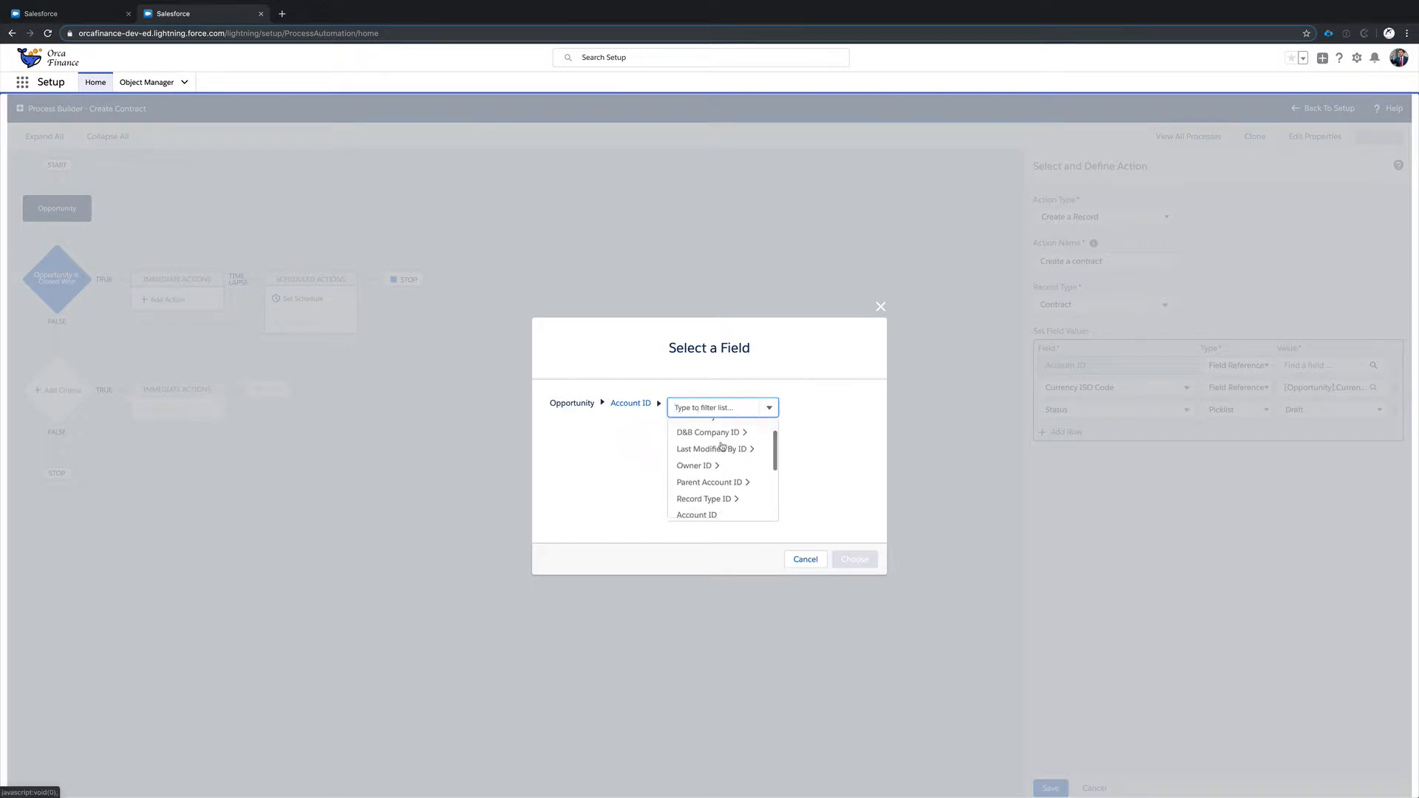
{"action": "scroll", "coordinate": [722, 447], "scroll_direction": "down", "scroll_amount": 5}
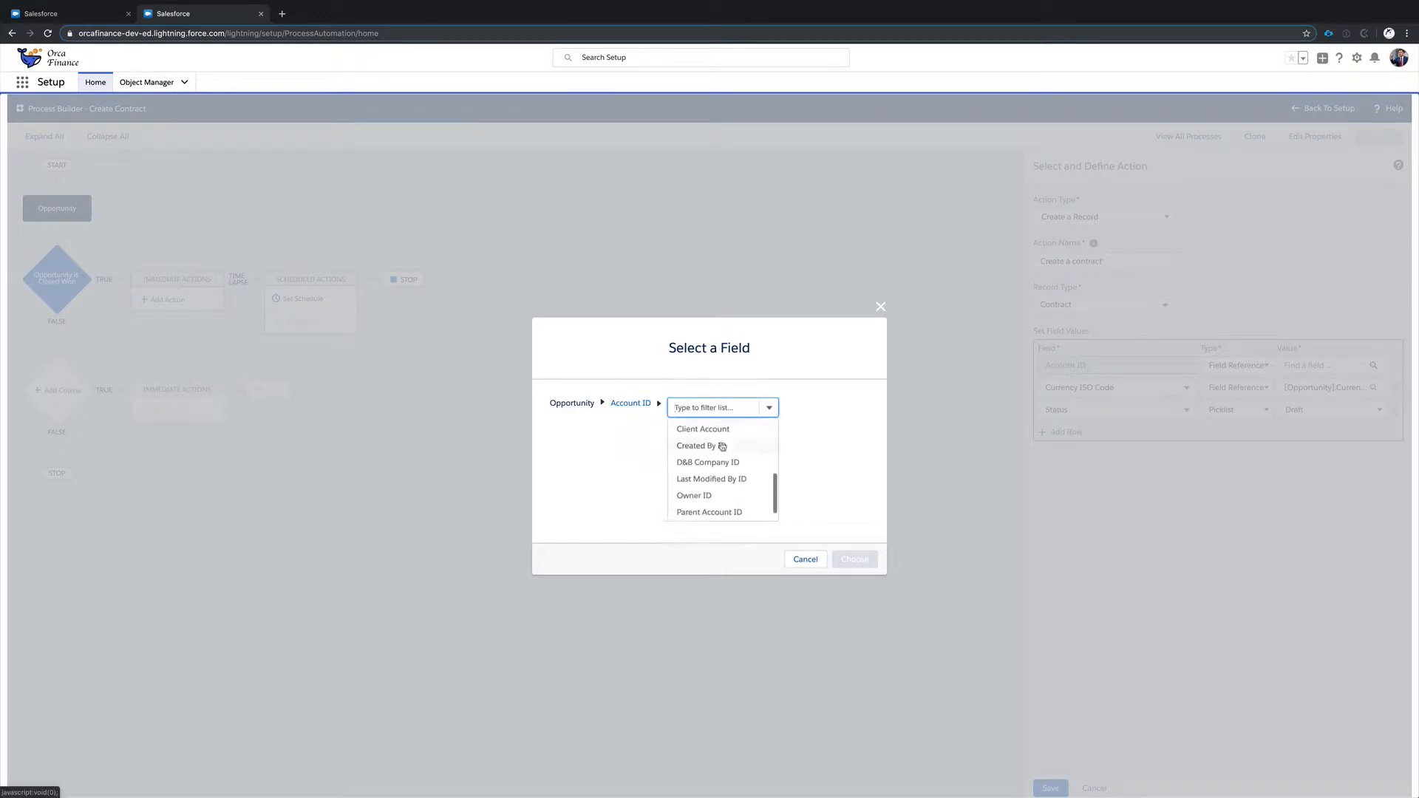
{"action": "left_click", "coordinate": [645, 405]}
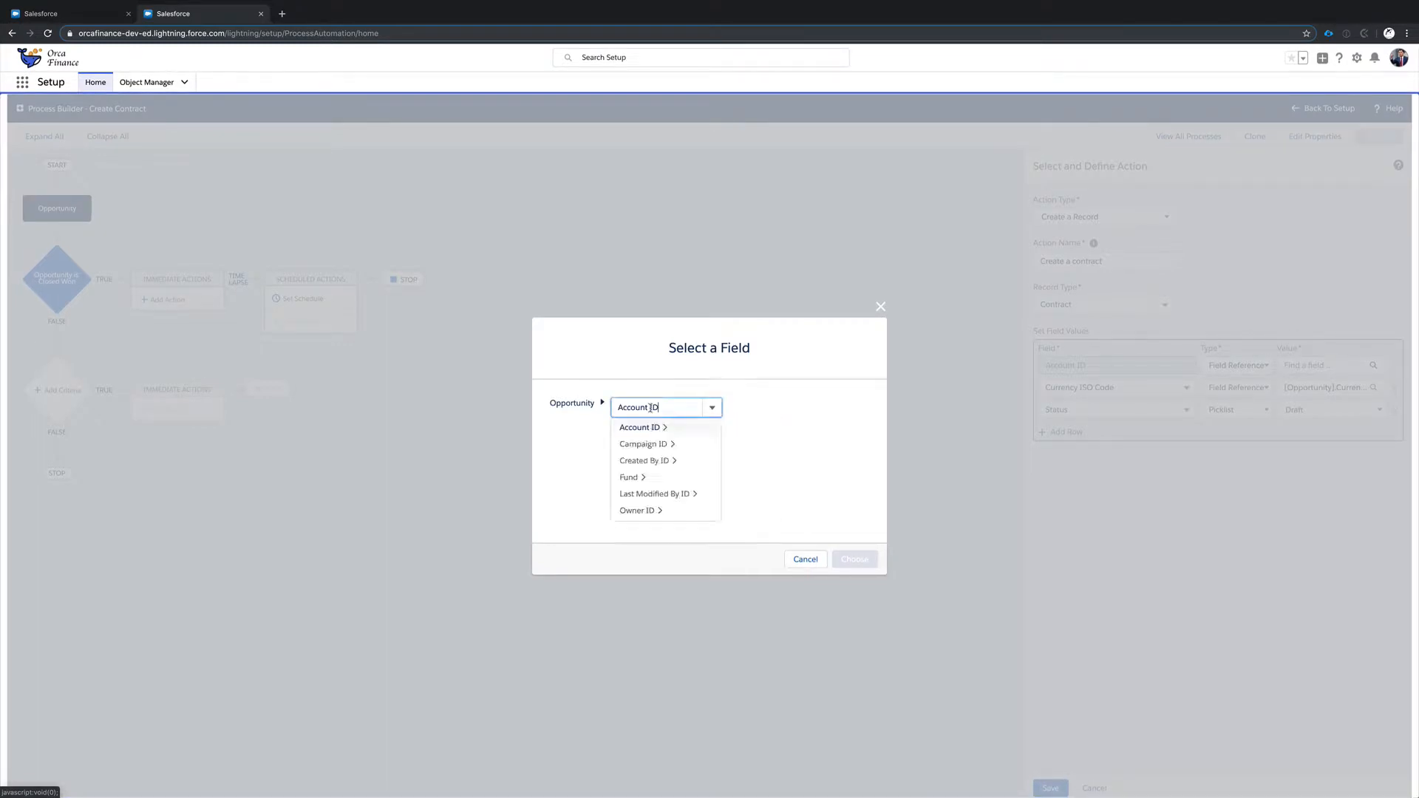
{"action": "scroll", "coordinate": [677, 500], "scroll_direction": "down", "scroll_amount": 2}
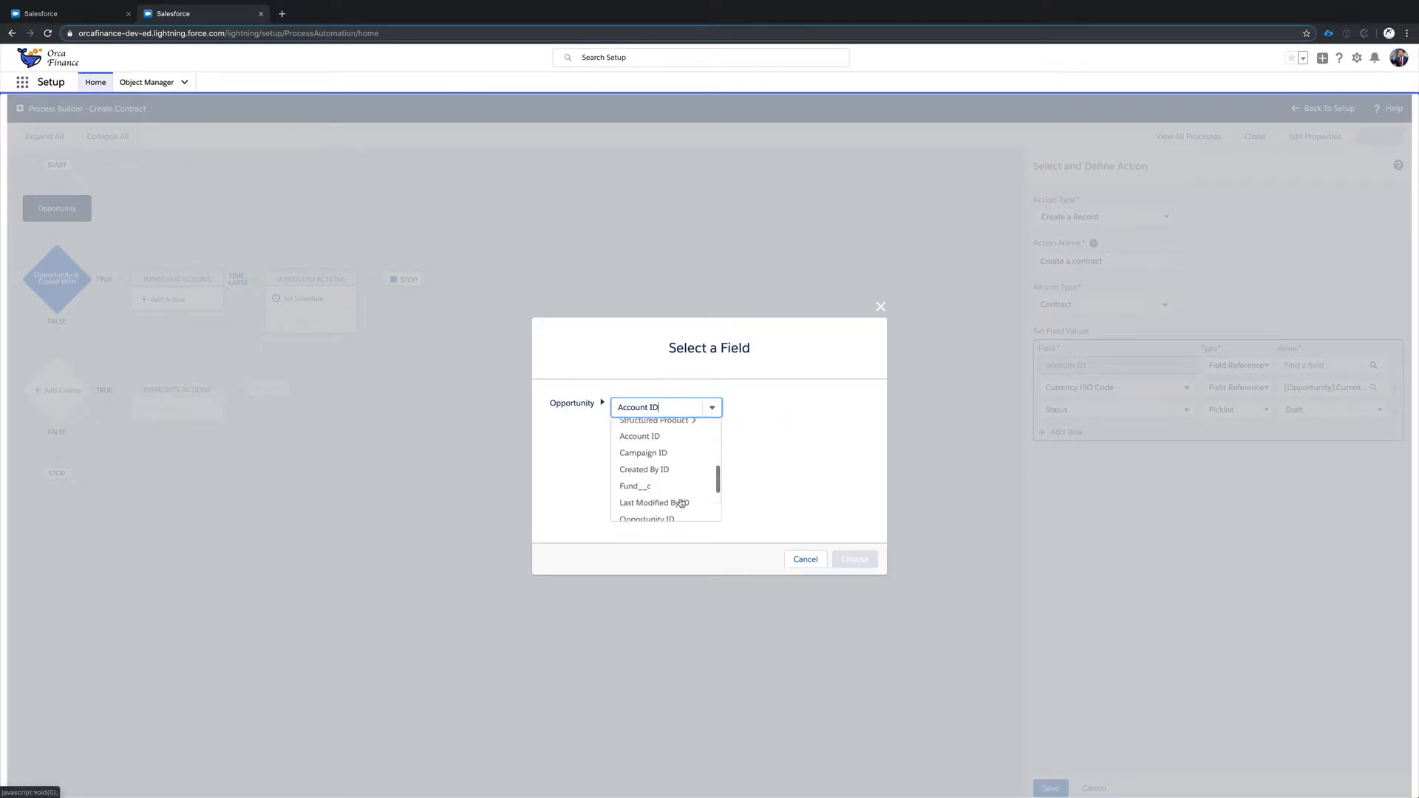
{"action": "scroll", "coordinate": [677, 488], "scroll_direction": "down", "scroll_amount": 1}
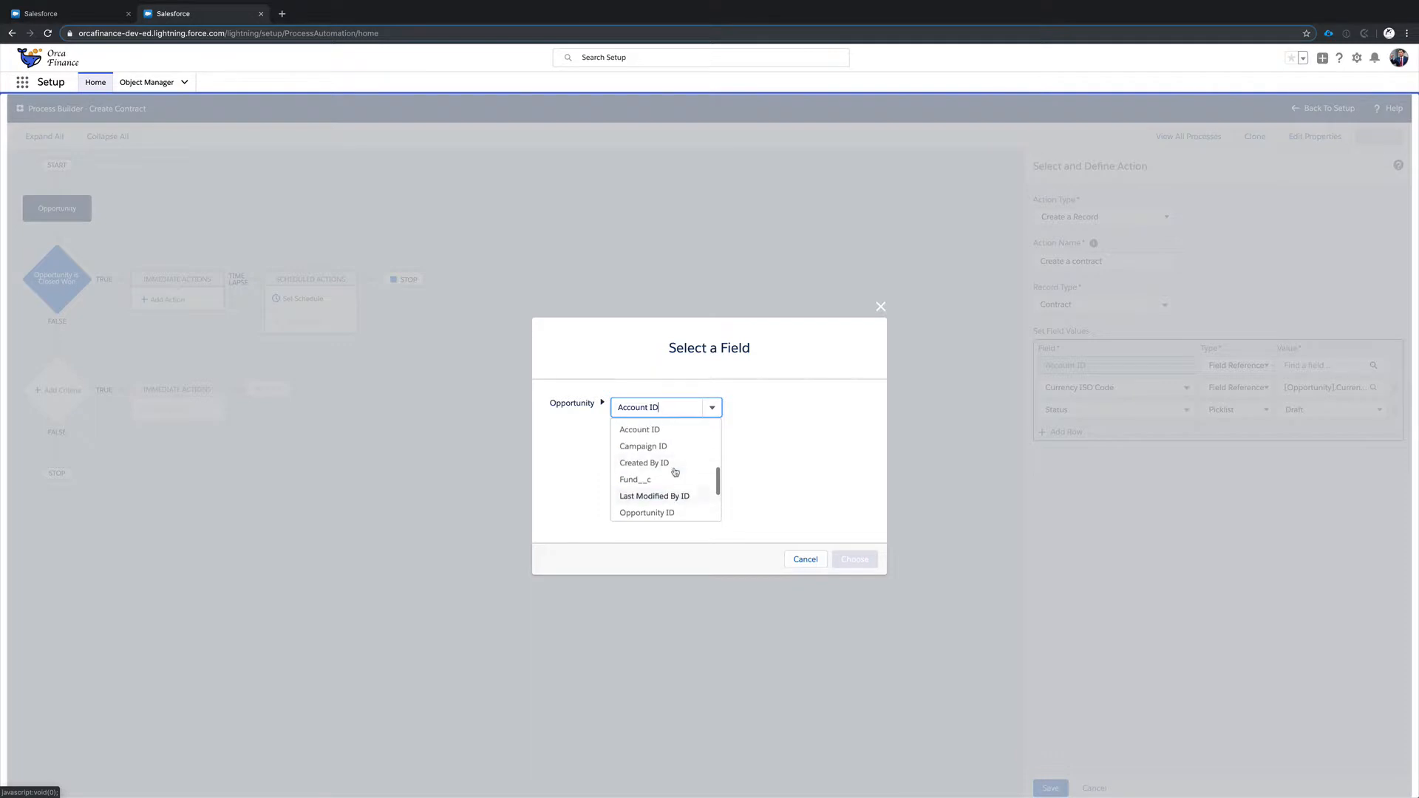
{"action": "scroll", "coordinate": [675, 471], "scroll_direction": "up", "scroll_amount": 1}
{"action": "left_click", "coordinate": [655, 454]}
{"action": "left_click", "coordinate": [855, 559]}
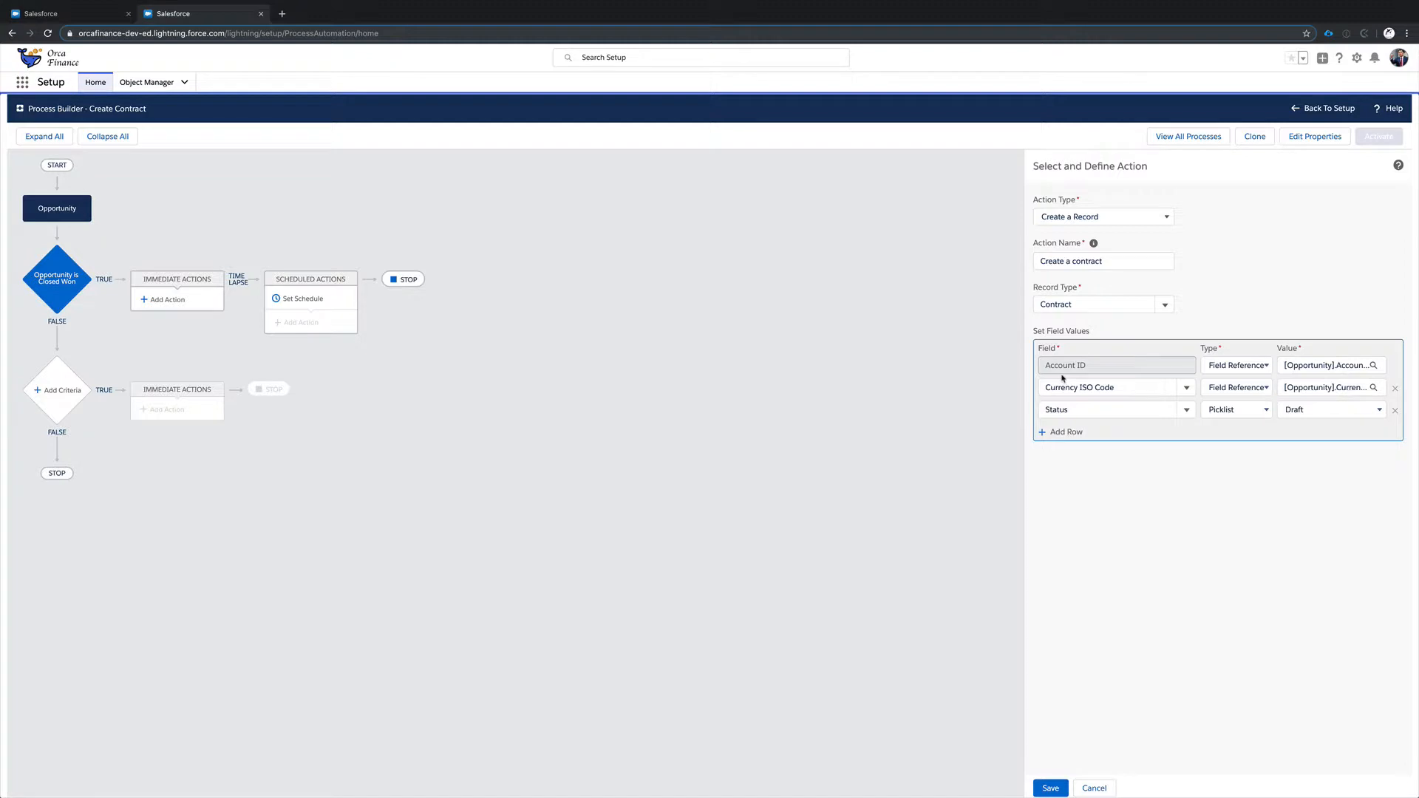
- Review the Status options while keeping Draft, and check the account and currency on the opportunity record
{"action": "left_click", "coordinate": [1298, 422]}
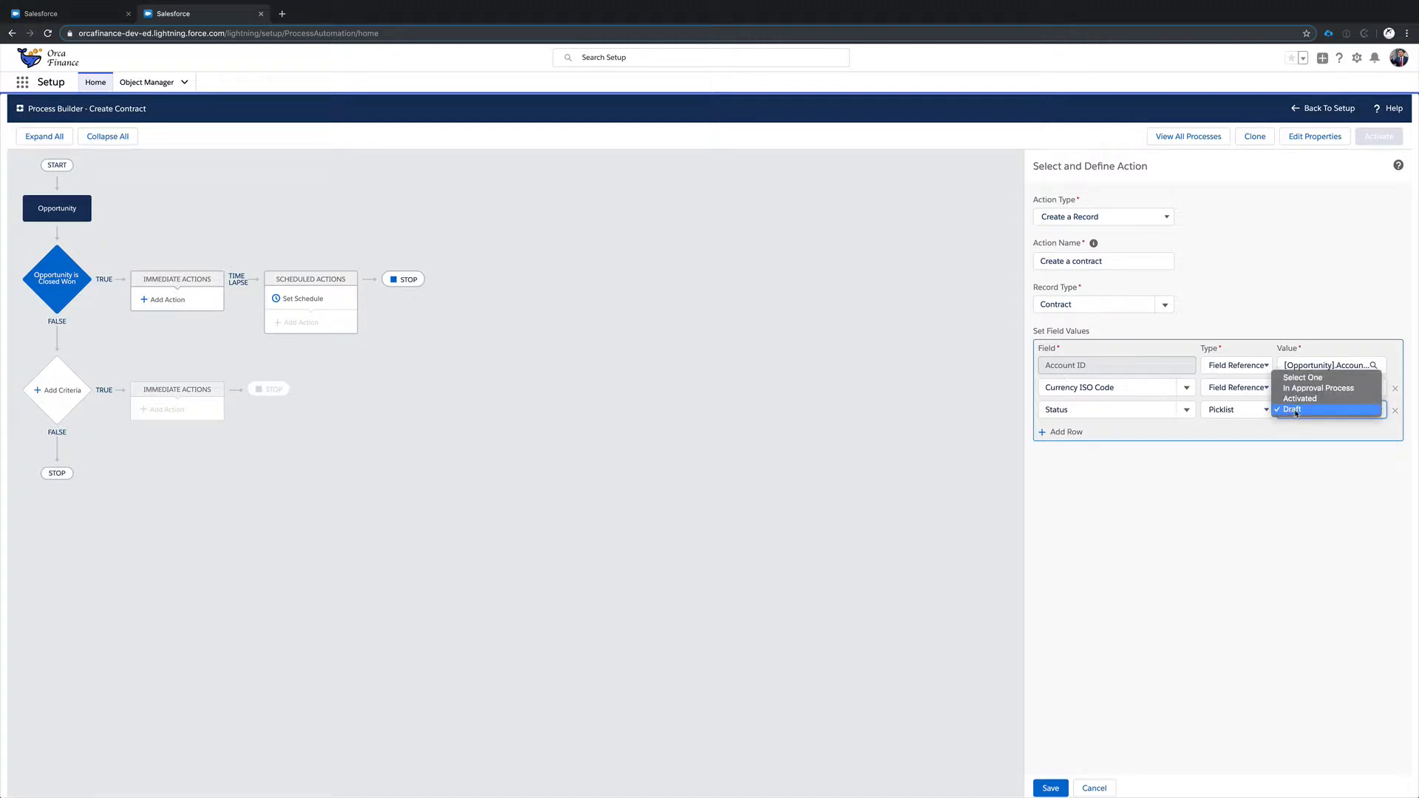
{"action": "left_click", "coordinate": [1296, 411]}
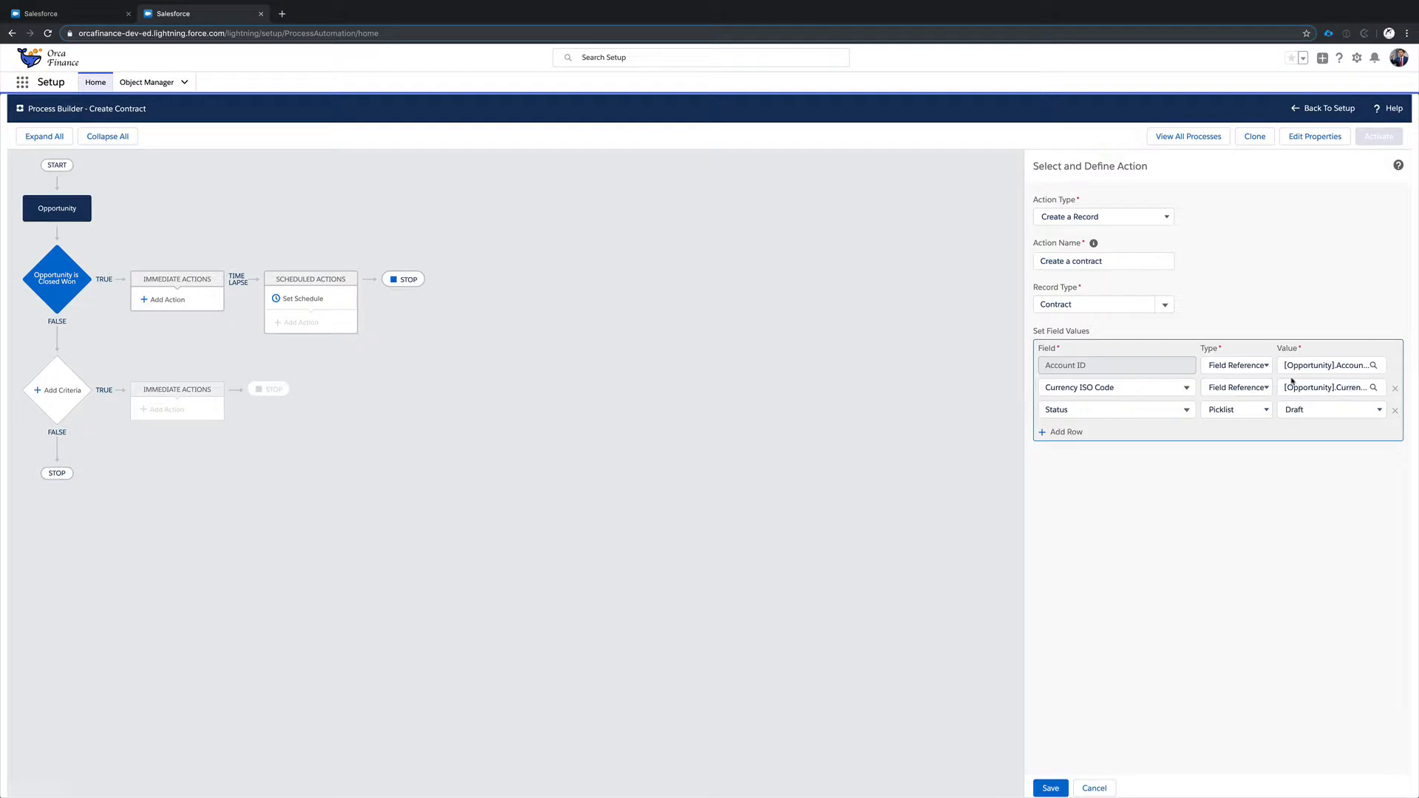
{"action": "left_click", "coordinate": [58, 16]}
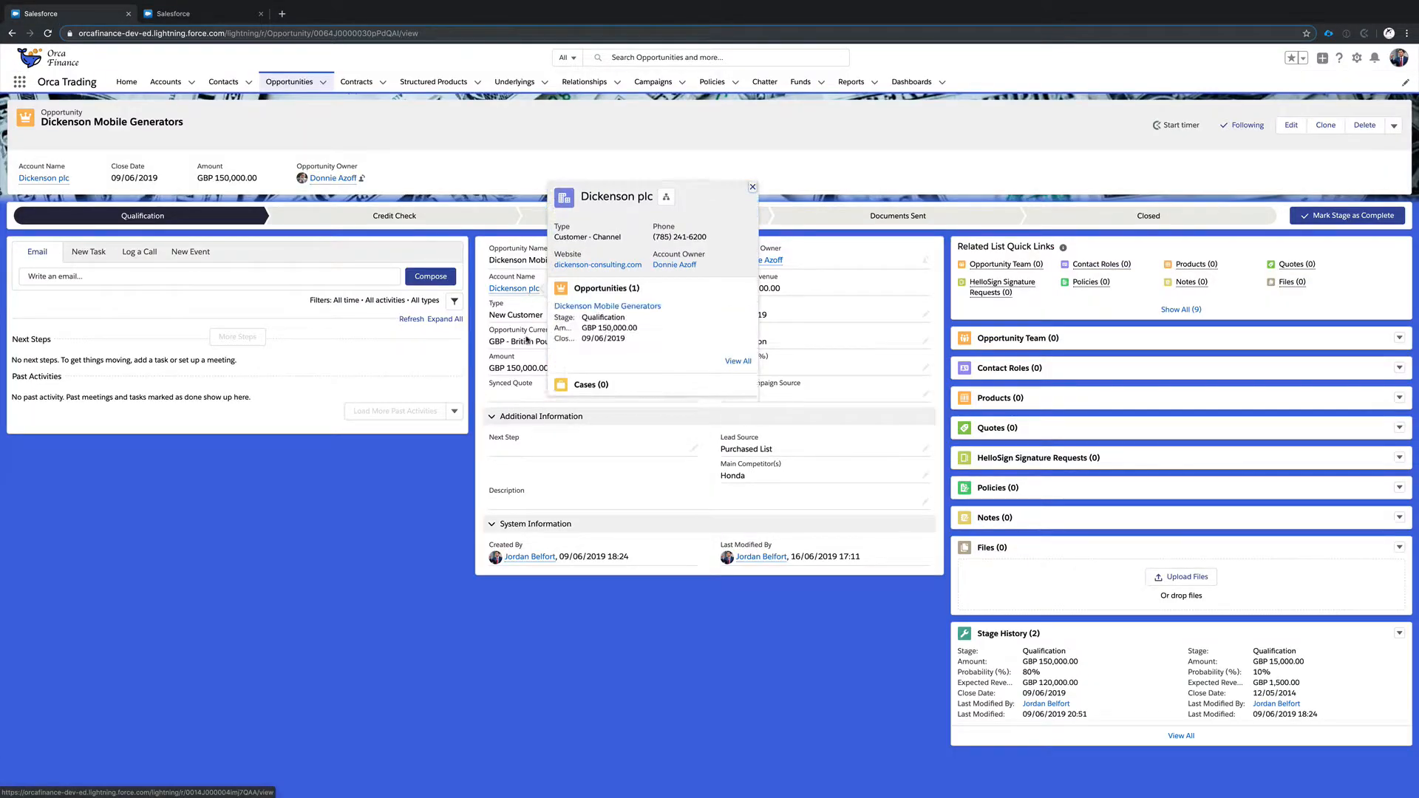
{"action": "left_click", "coordinate": [219, 19]}
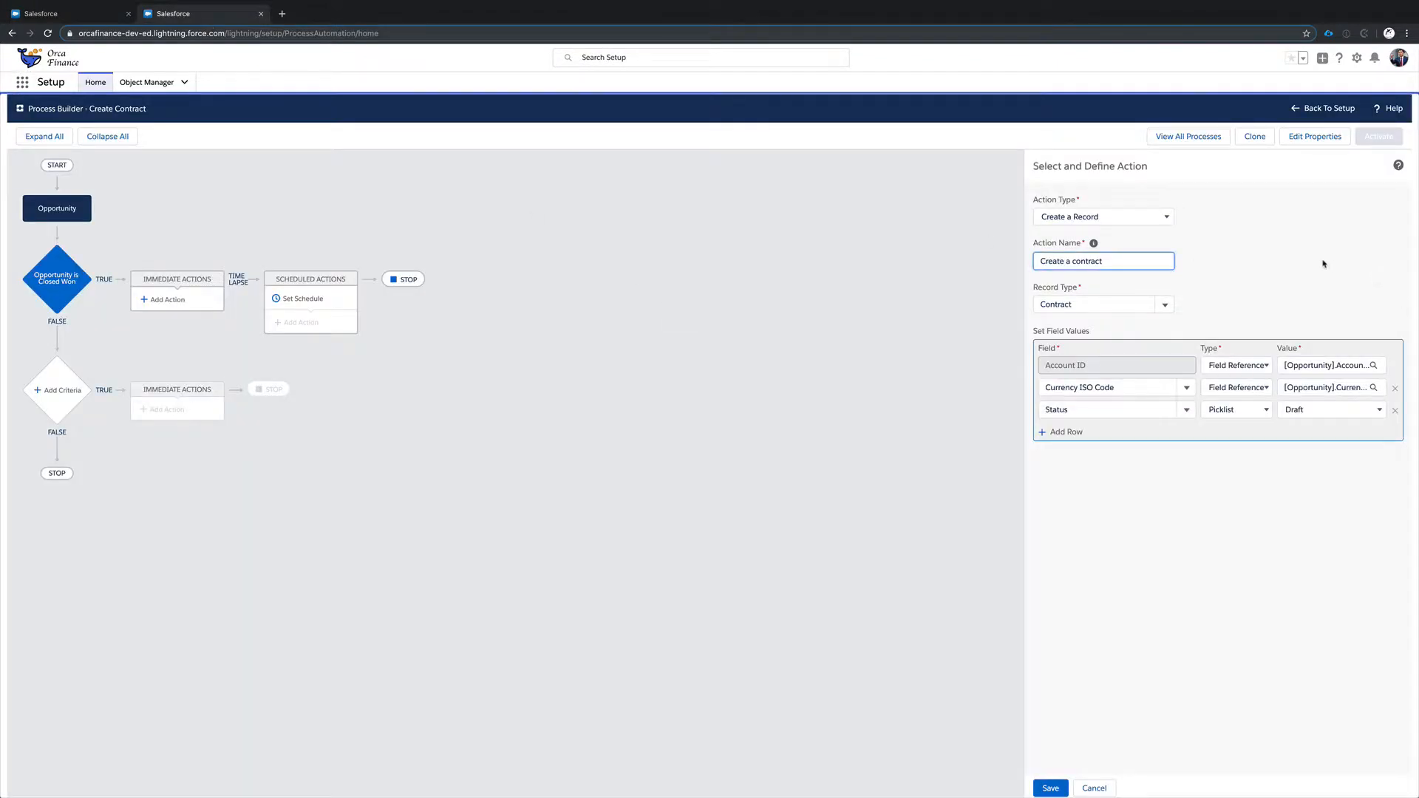
- Add a field row for Contract Start Date to the contract's field values
{"action": "left_click", "coordinate": [1072, 434]}
{"action": "type", "text": "date"}
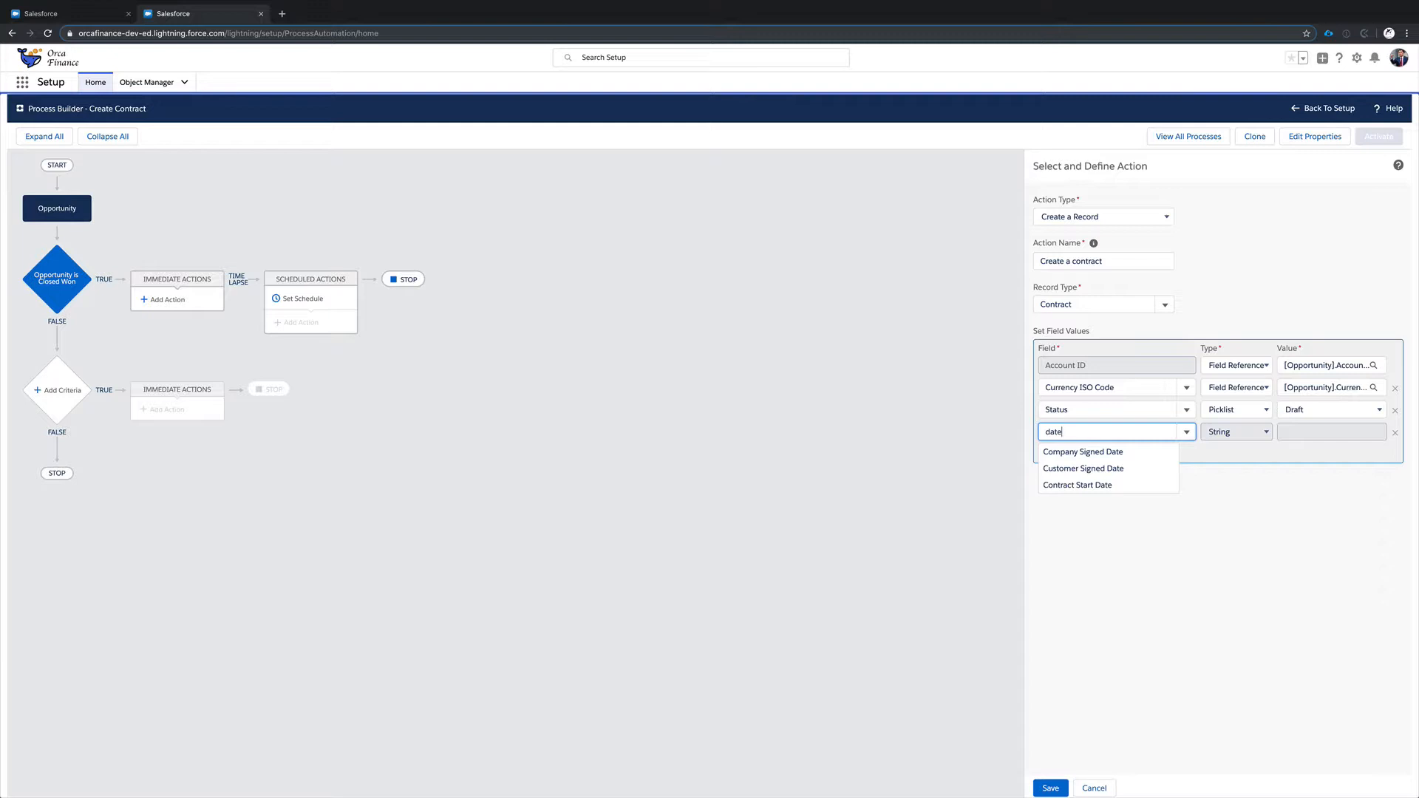
{"action": "left_click", "coordinate": [1091, 485]}
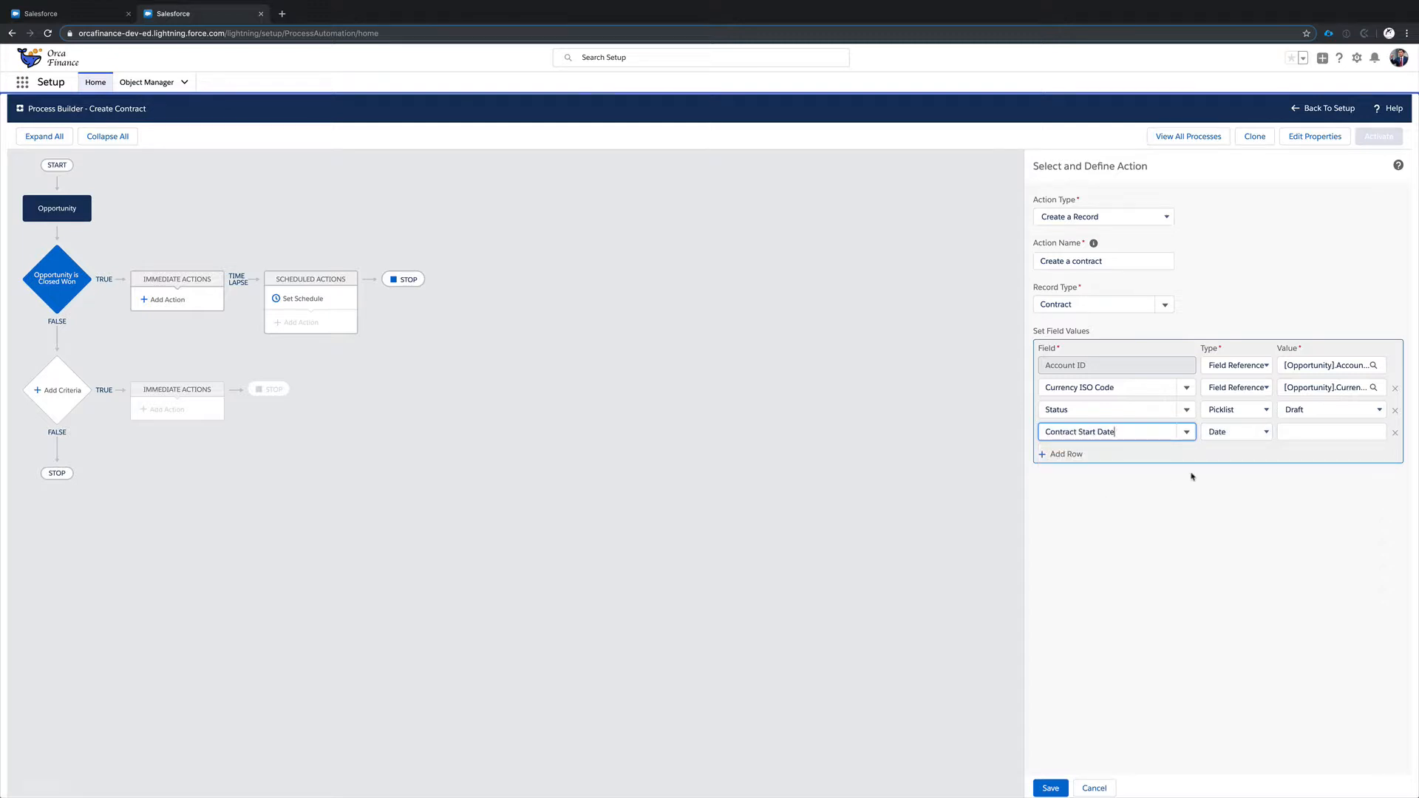
{"action": "left_click", "coordinate": [1226, 440]}
{"action": "left_click", "coordinate": [1301, 434]}
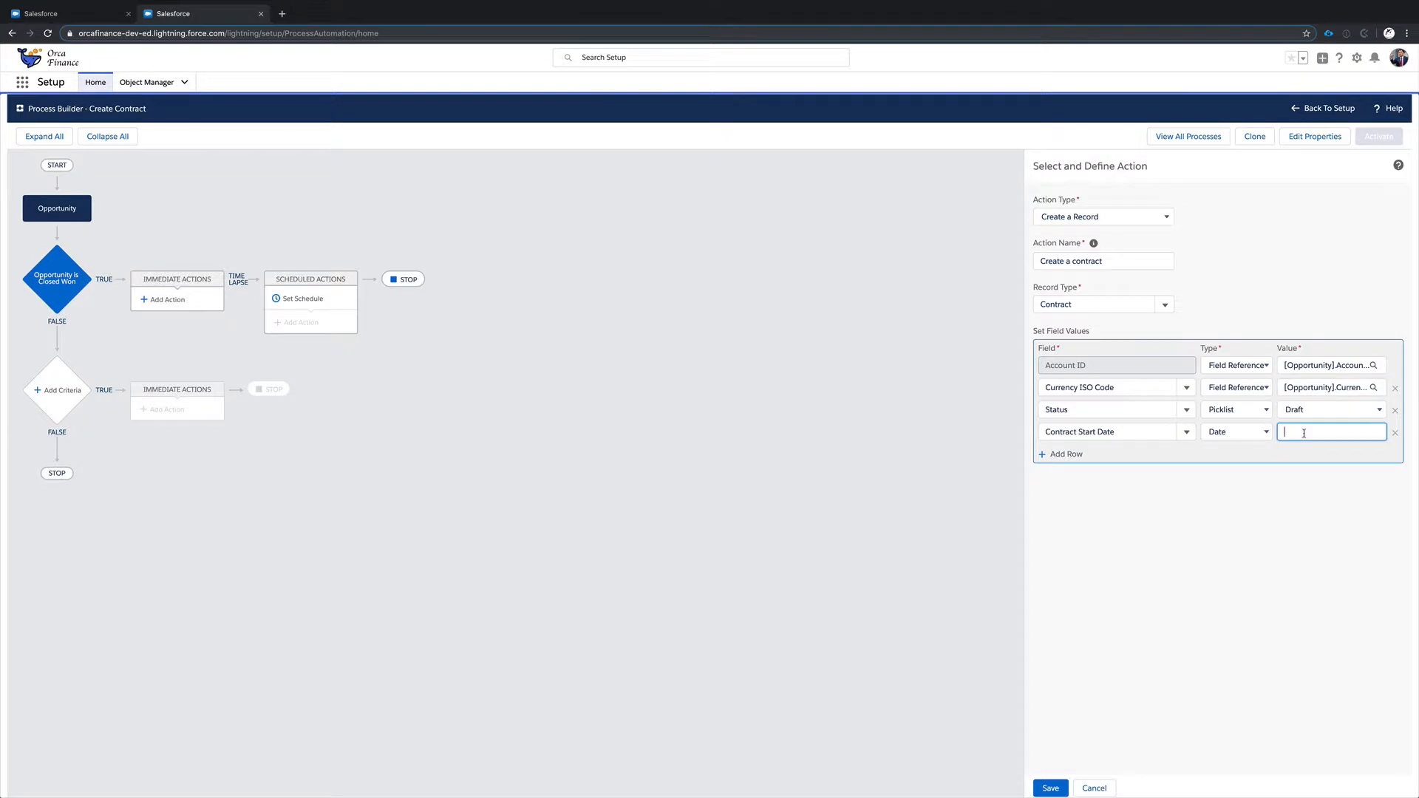
{"action": "type", "text": "15/08/2019"}
{"action": "left_click", "coordinate": [1291, 481]}
{"action": "left_click_drag", "start_coordinate": [1334, 433], "coordinate": [1279, 433]}
{"action": "key", "text": "BackSpace"}
- Set the Contract Start Date's type to Formula and open its formula editor
{"action": "left_click", "coordinate": [1245, 434]}
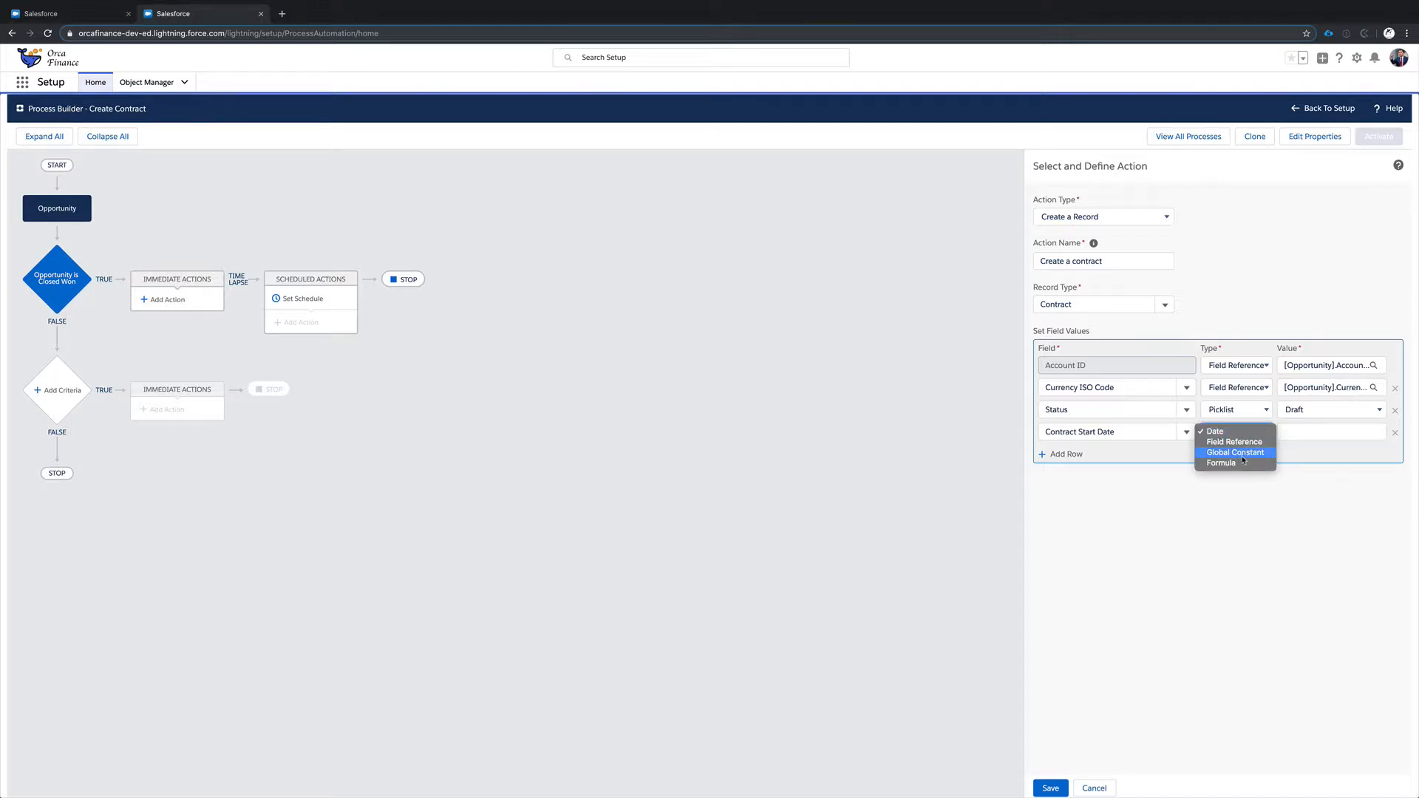
{"action": "left_click", "coordinate": [1243, 463]}
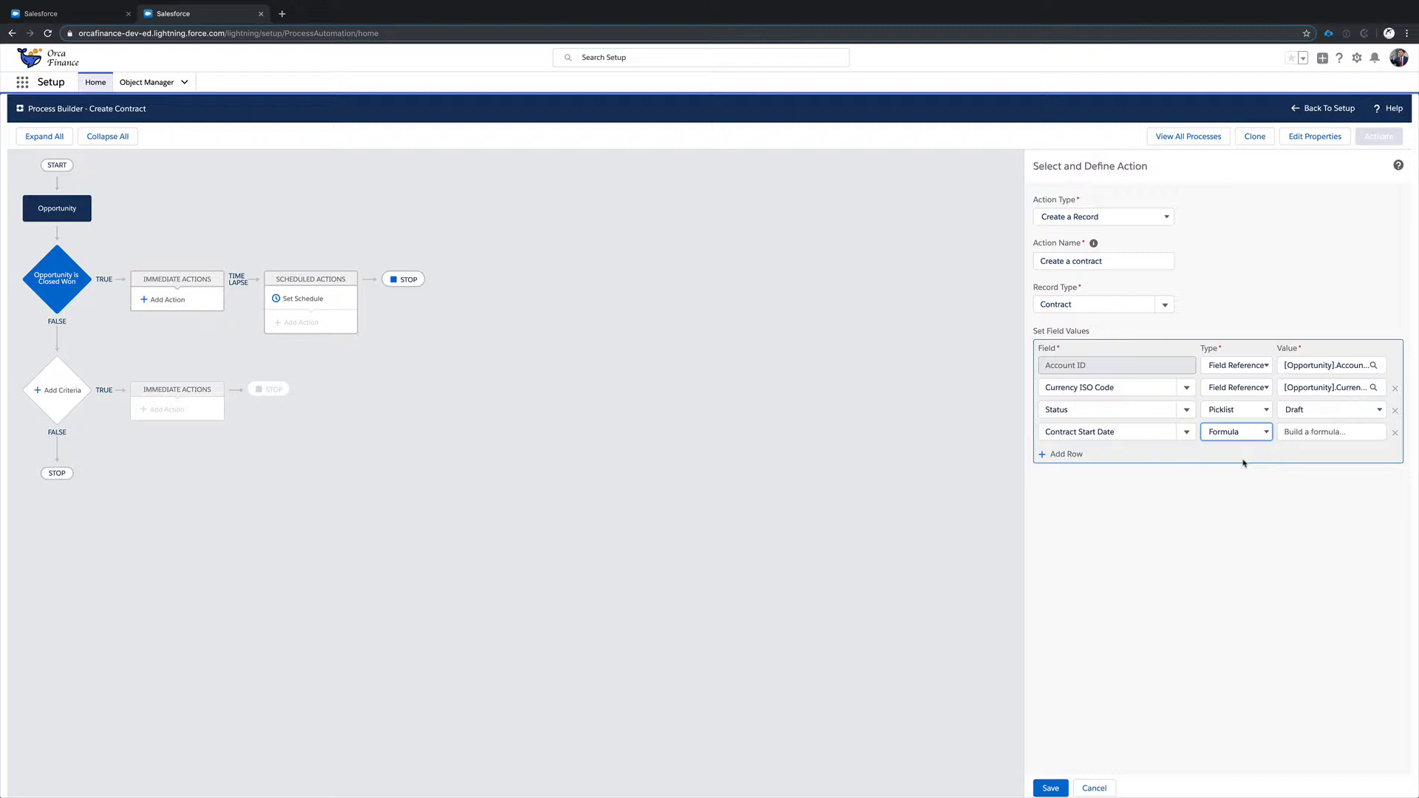
{"action": "left_click", "coordinate": [1249, 453]}
{"action": "left_click", "coordinate": [1319, 438]}
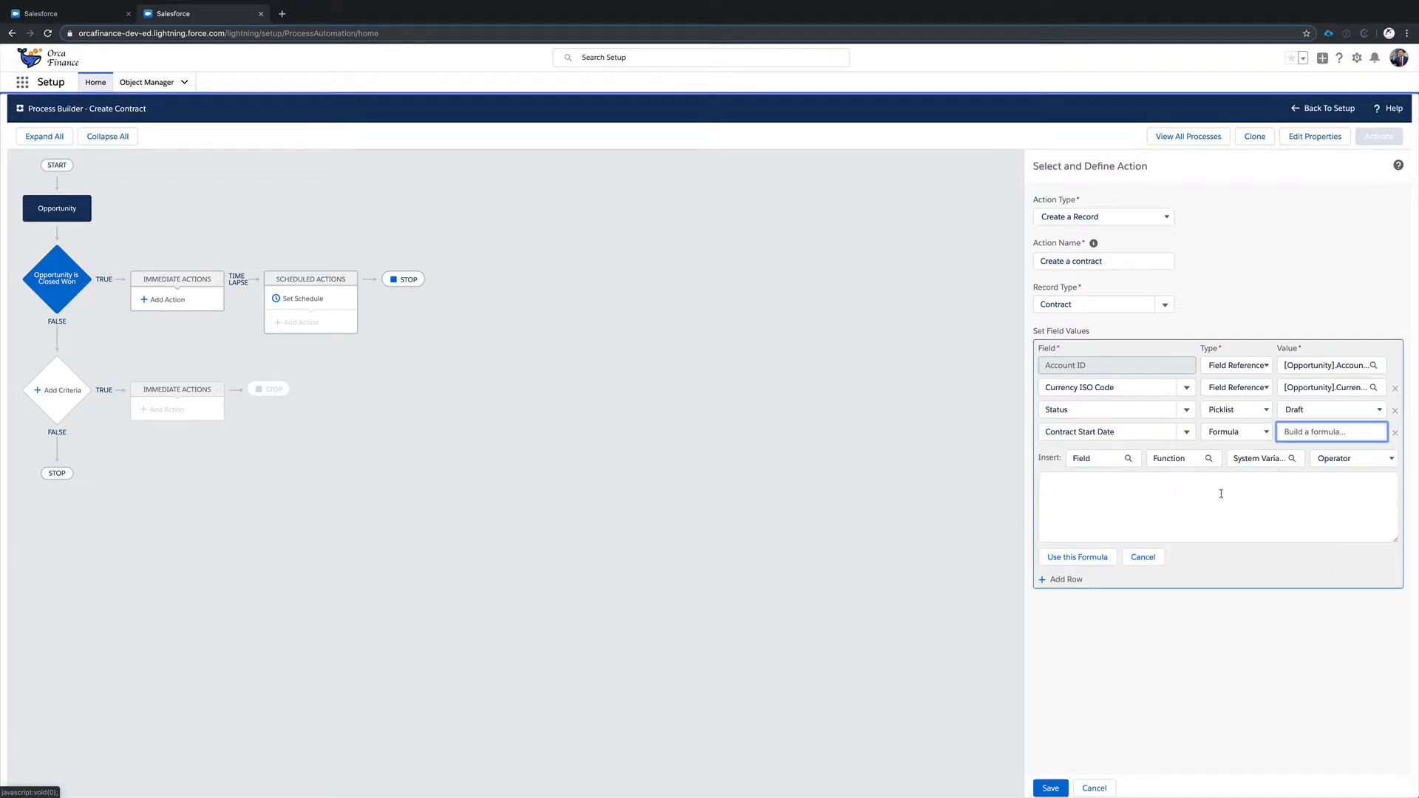
{"action": "left_click", "coordinate": [1178, 502]}
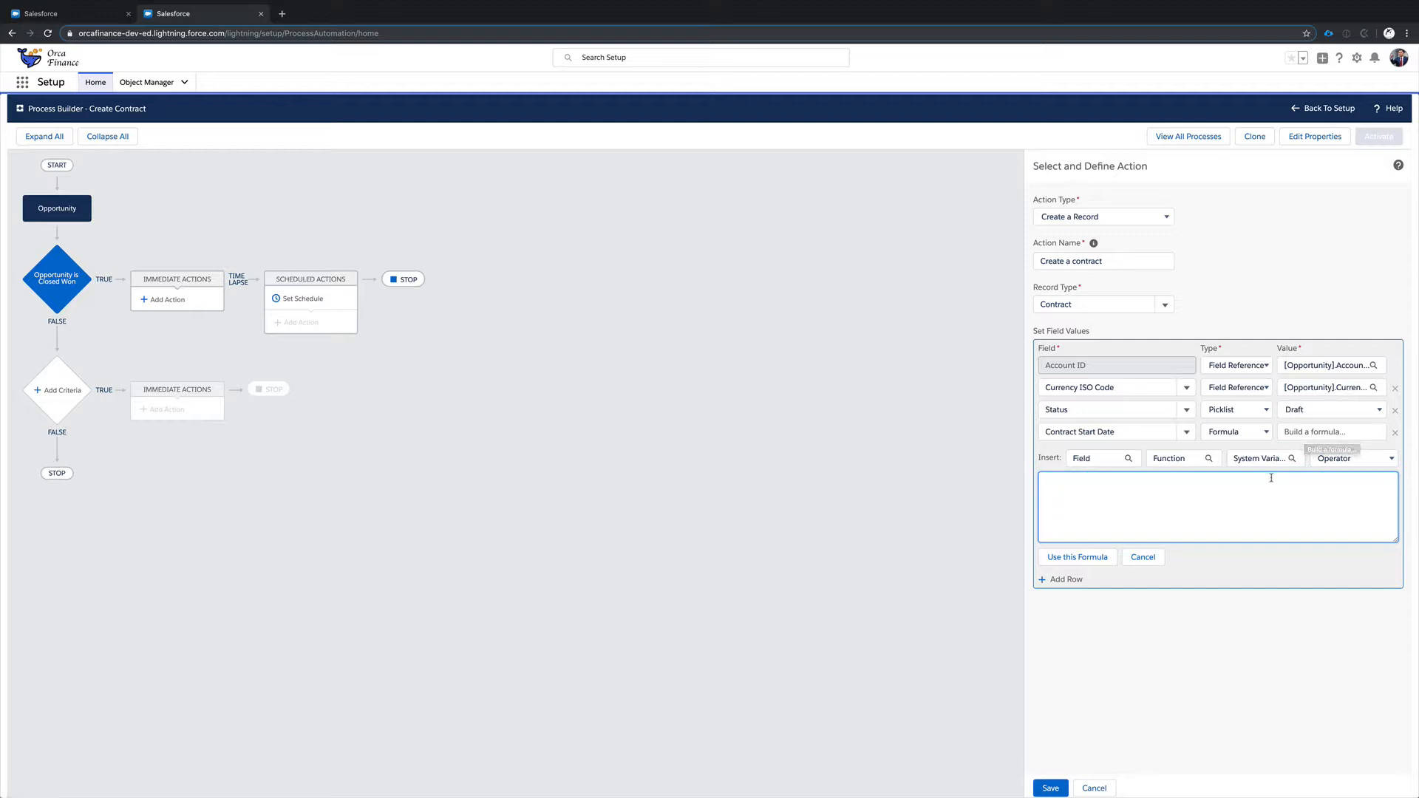
- Build the Contract Start Date formula with the Date & Time function TODAY() and apply it to the field
{"action": "left_click", "coordinate": [1192, 466]}
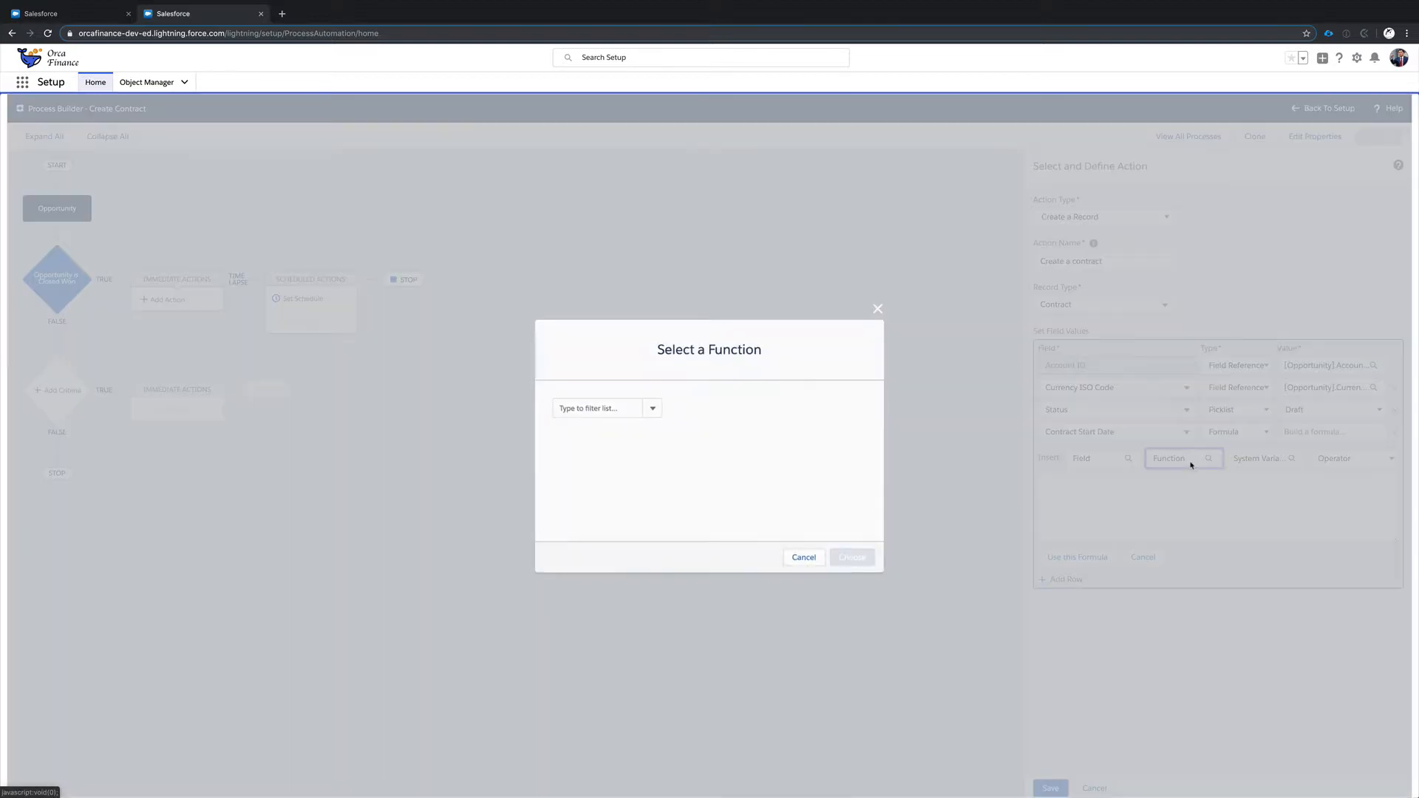
{"action": "left_click", "coordinate": [572, 410]}
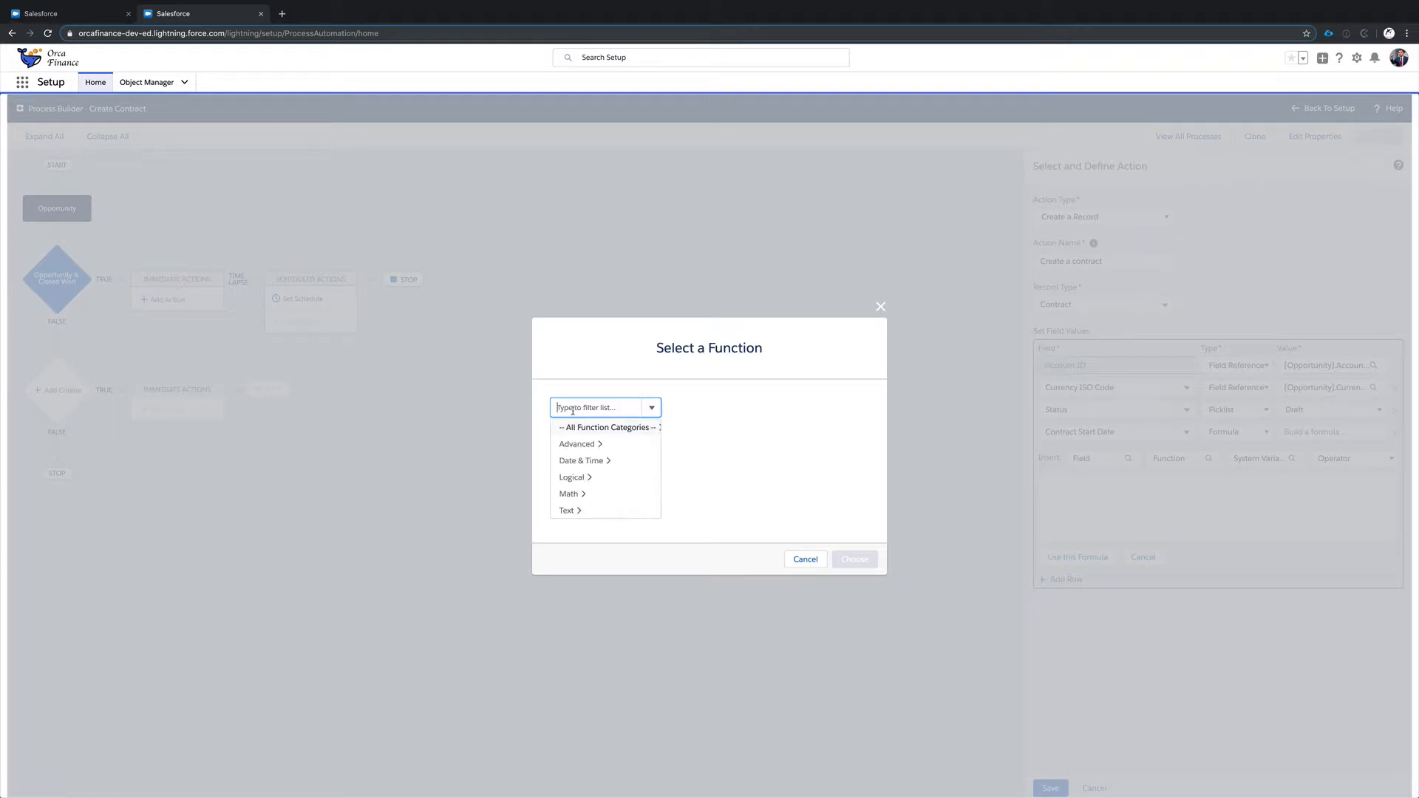
{"action": "left_click", "coordinate": [591, 461]}
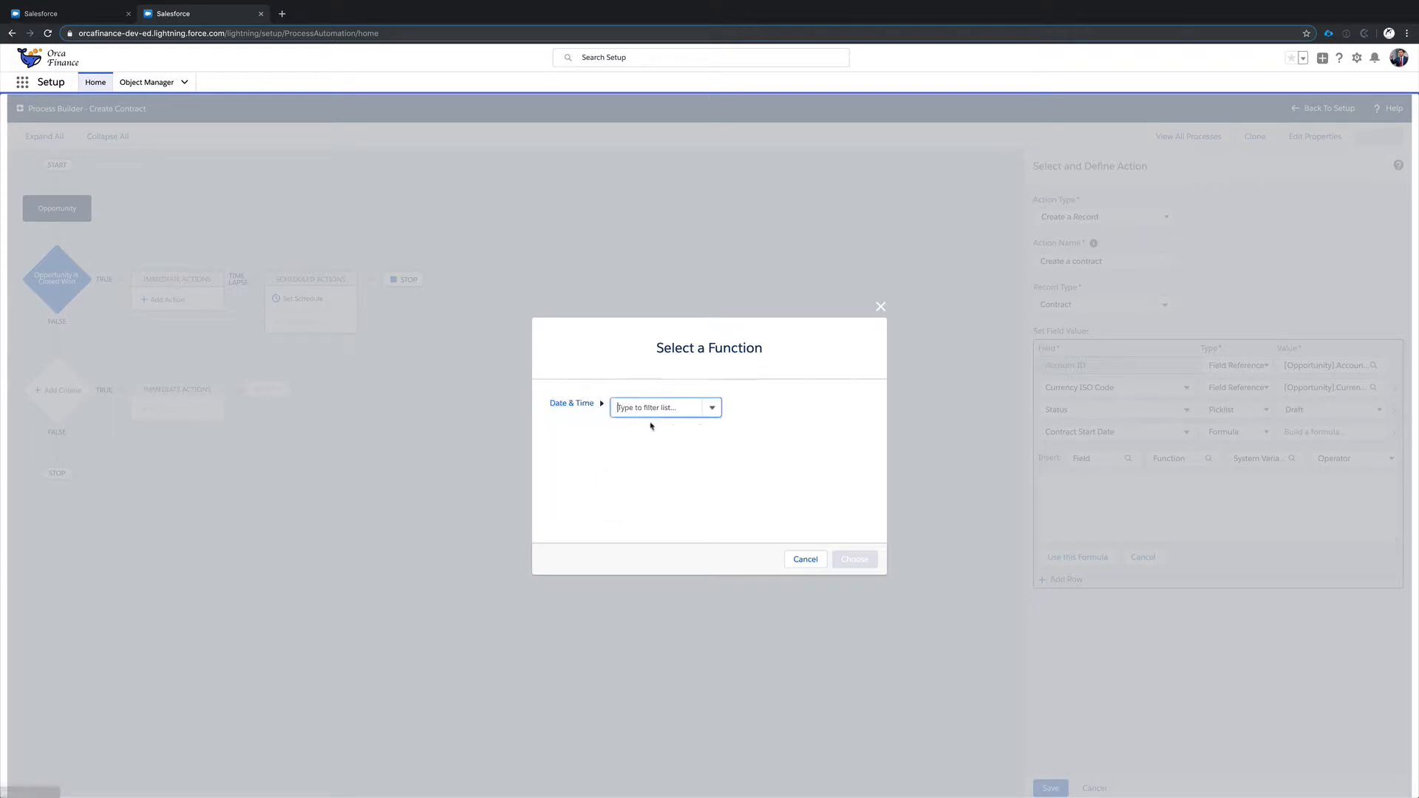
{"action": "scroll", "coordinate": [665, 434], "scroll_direction": "down", "scroll_amount": 2}
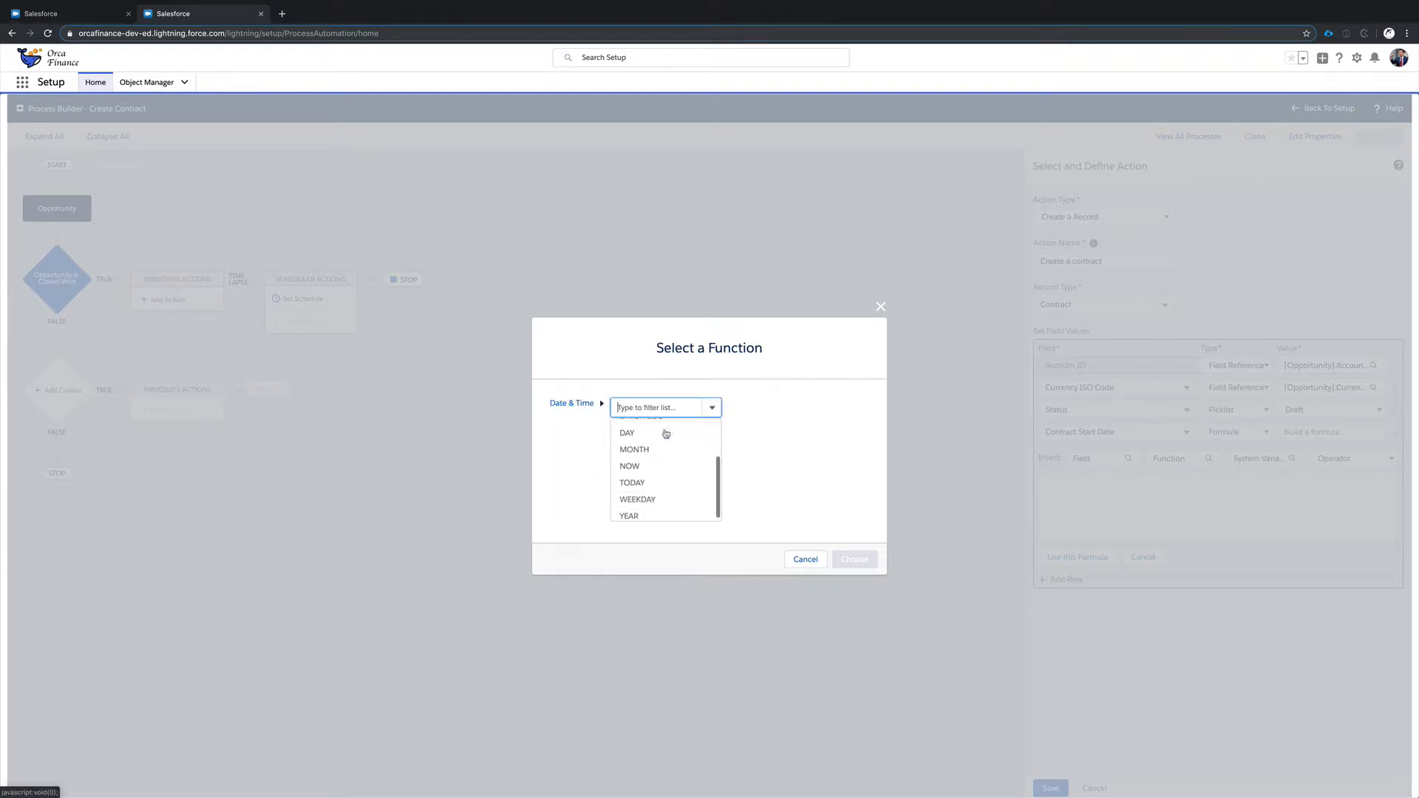
{"action": "left_click", "coordinate": [632, 479]}
{"action": "left_click", "coordinate": [855, 558]}
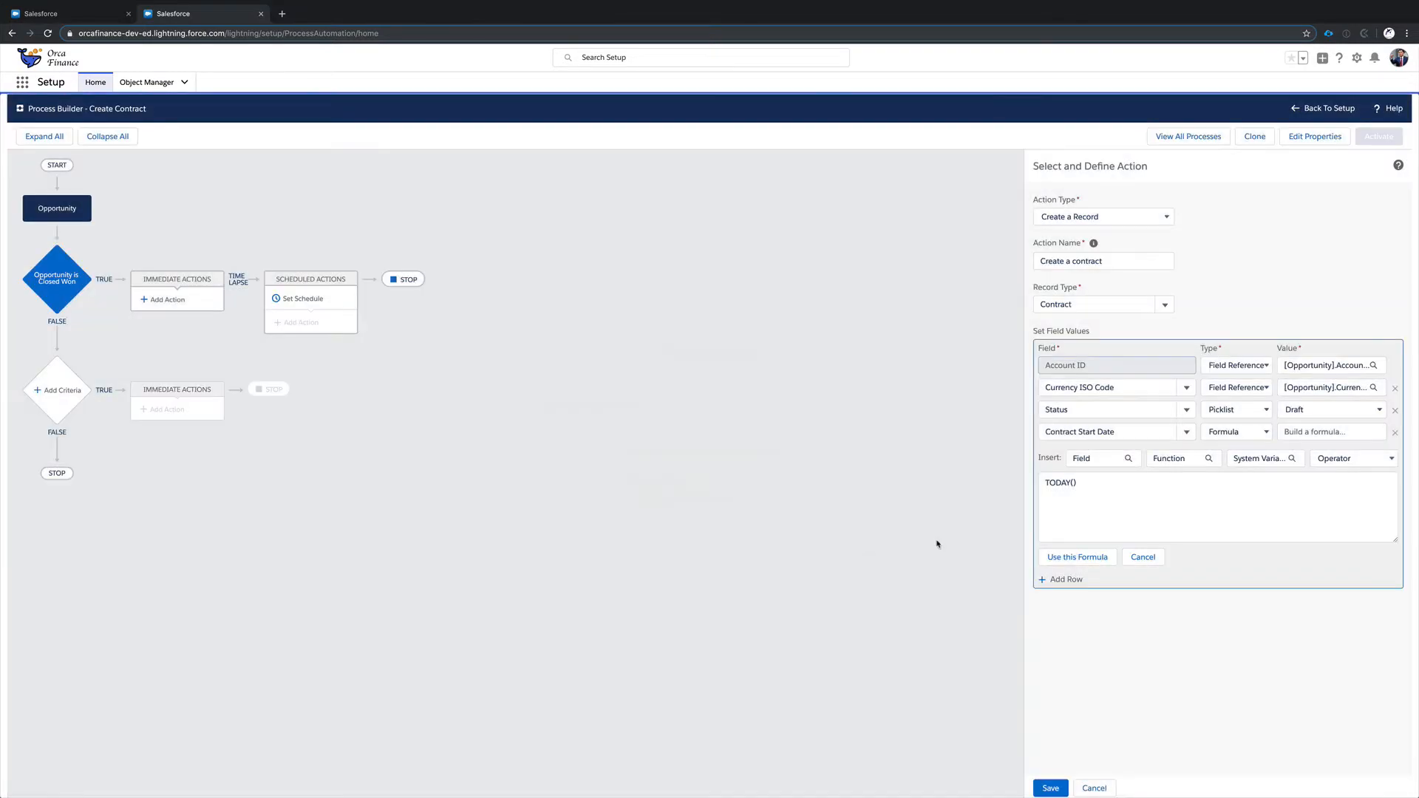
{"action": "left_click", "coordinate": [1132, 492]}
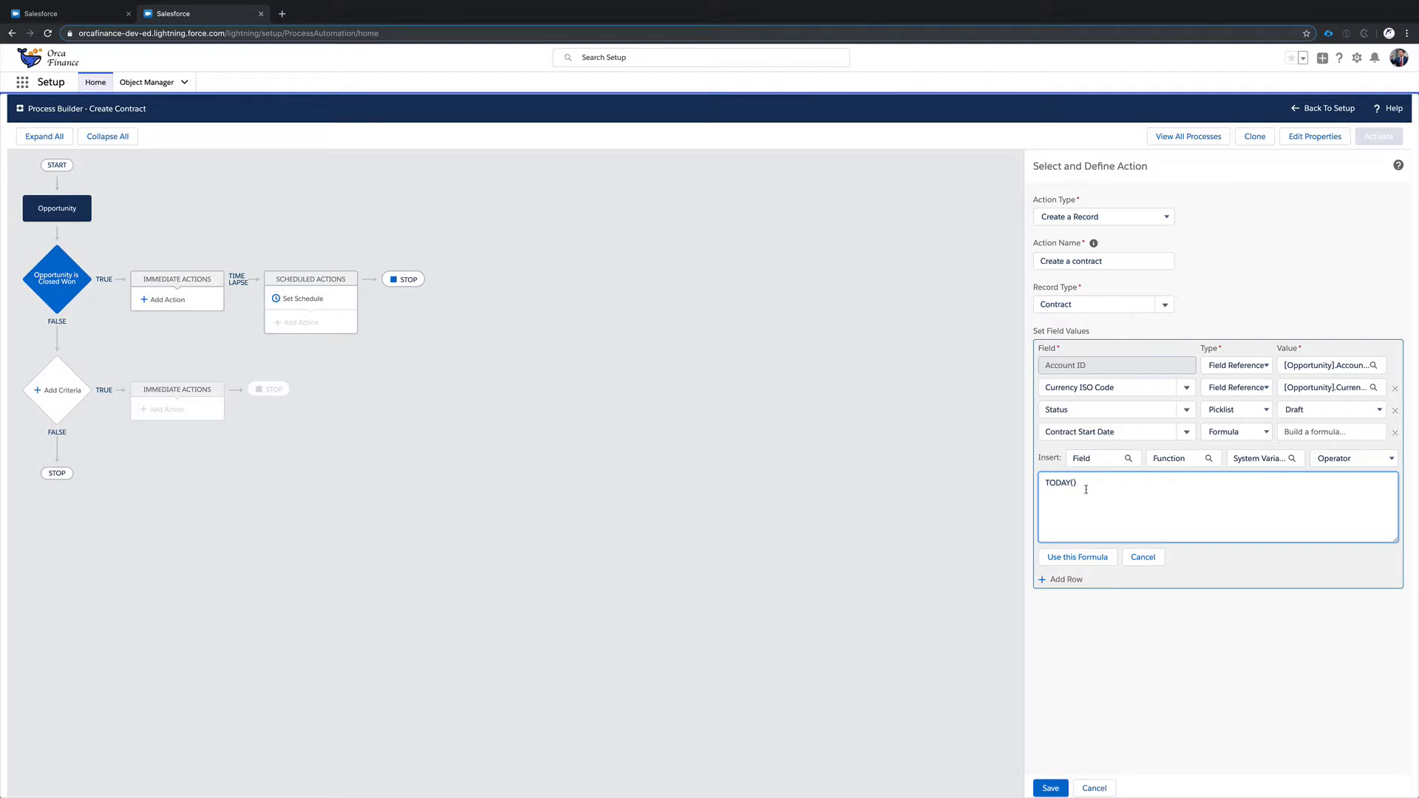
{"action": "left_click", "coordinate": [1086, 559]}
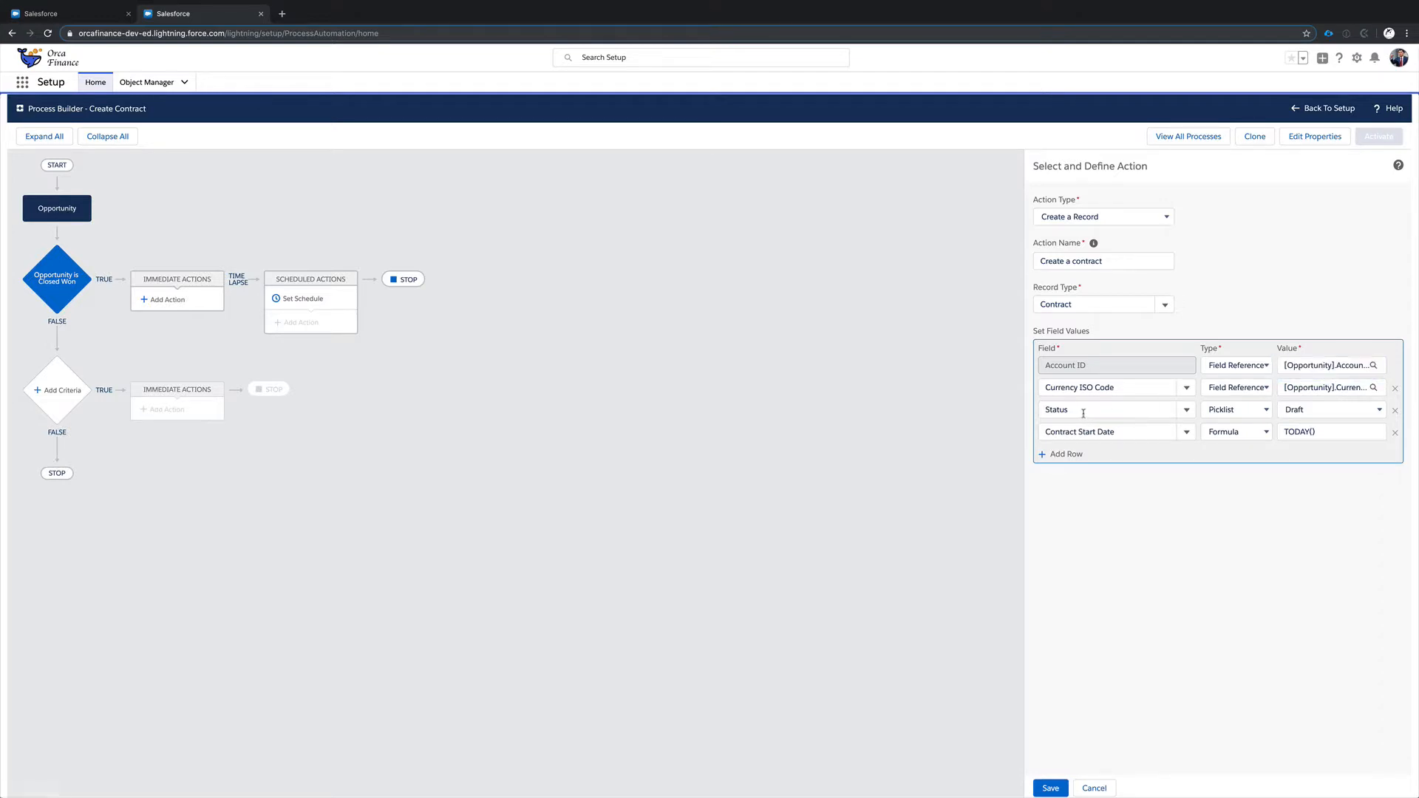
- Check the Status options while keeping Draft, and save the contract creation action
{"action": "left_click", "coordinate": [1313, 413]}
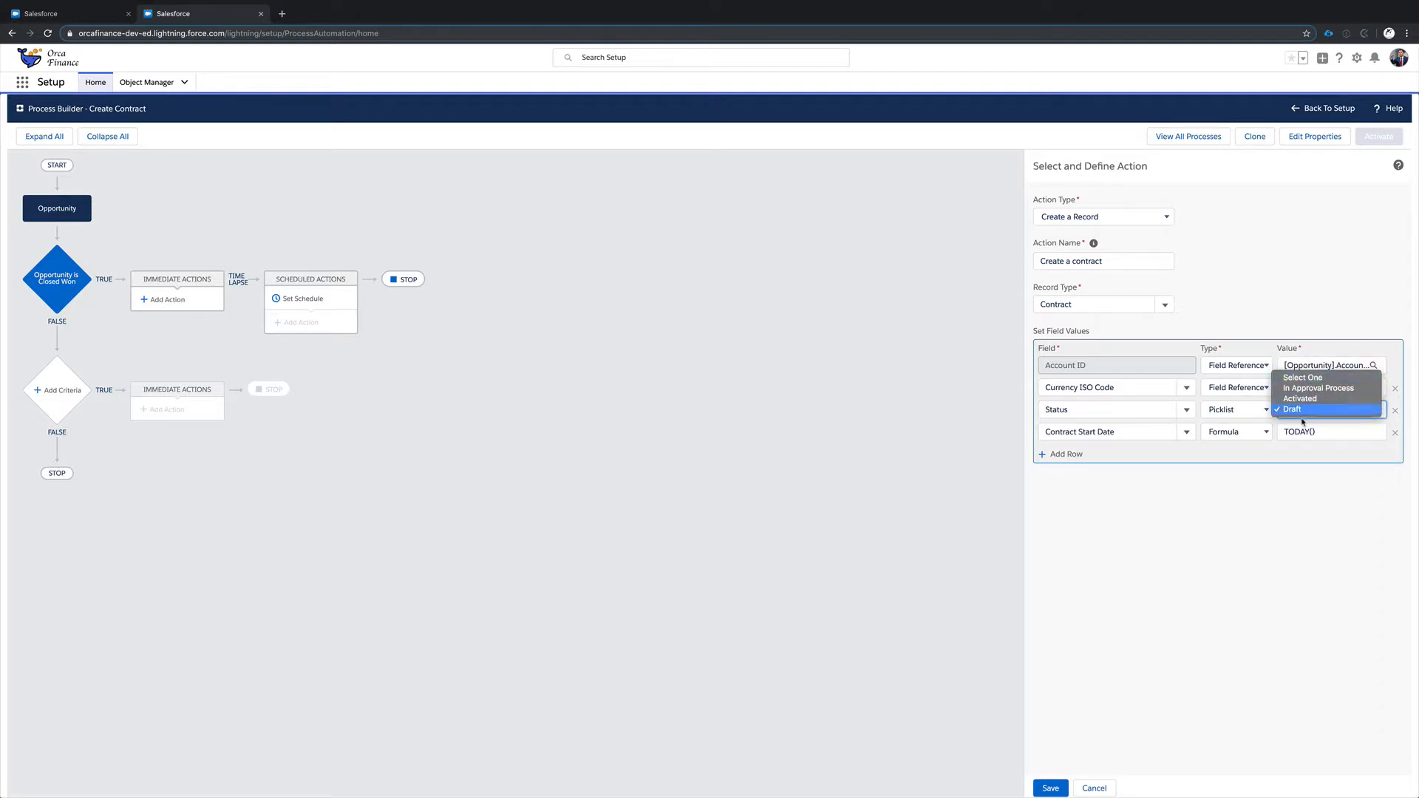
{"action": "left_click", "coordinate": [1303, 437]}
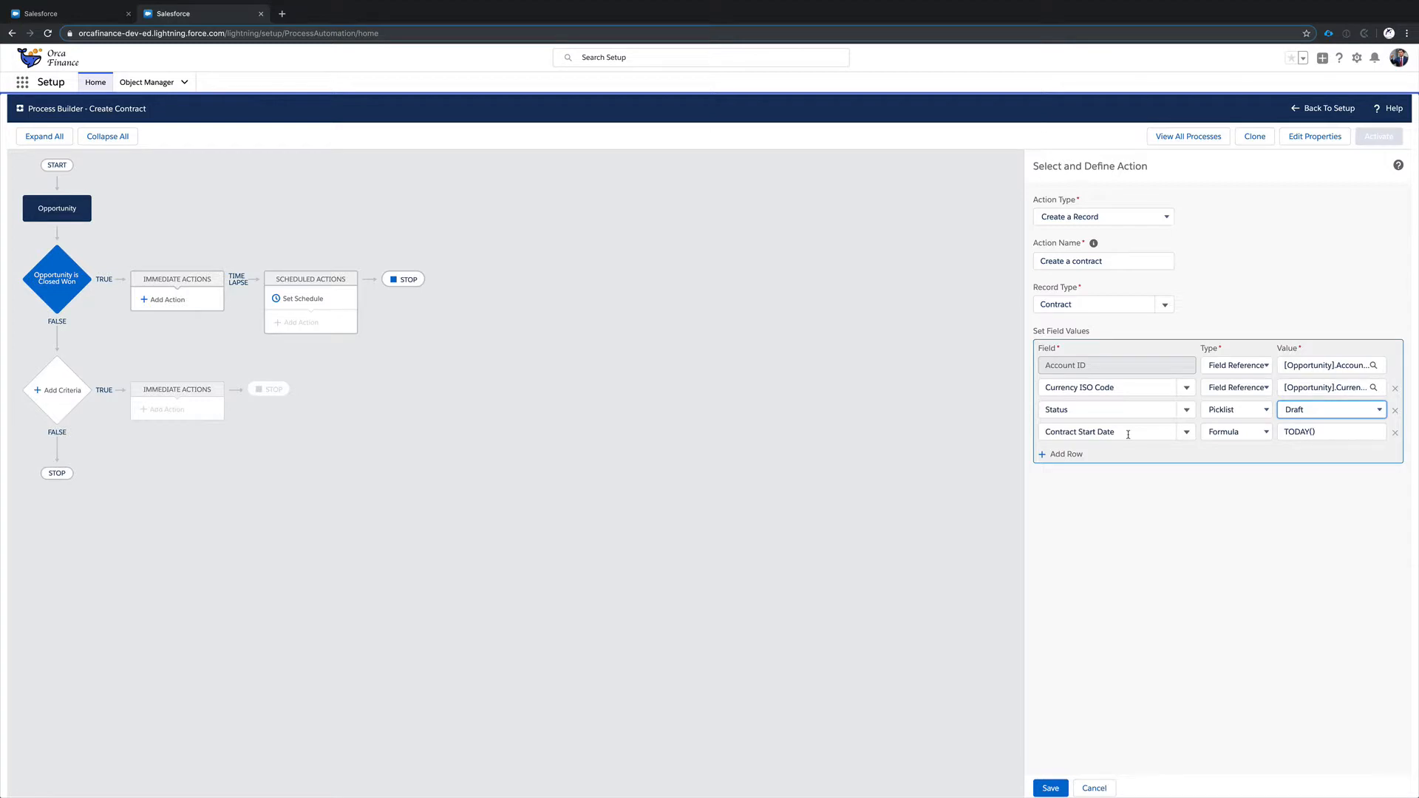
{"action": "left_click", "coordinate": [1290, 455]}
{"action": "left_click", "coordinate": [1036, 789]}
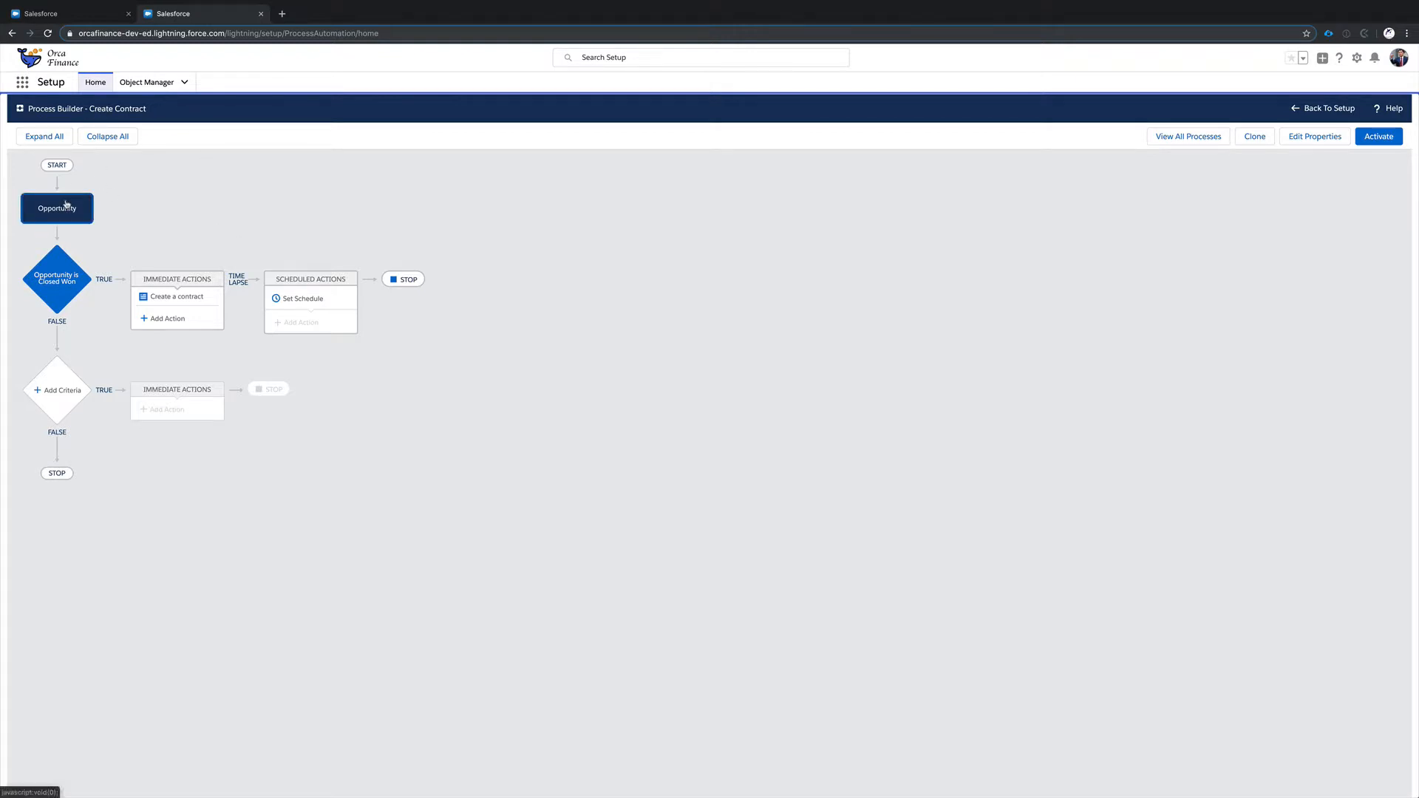
- Review the Opportunity is Closed Won criteria and the field values of the Create a contract action
{"action": "left_click", "coordinate": [57, 280]}
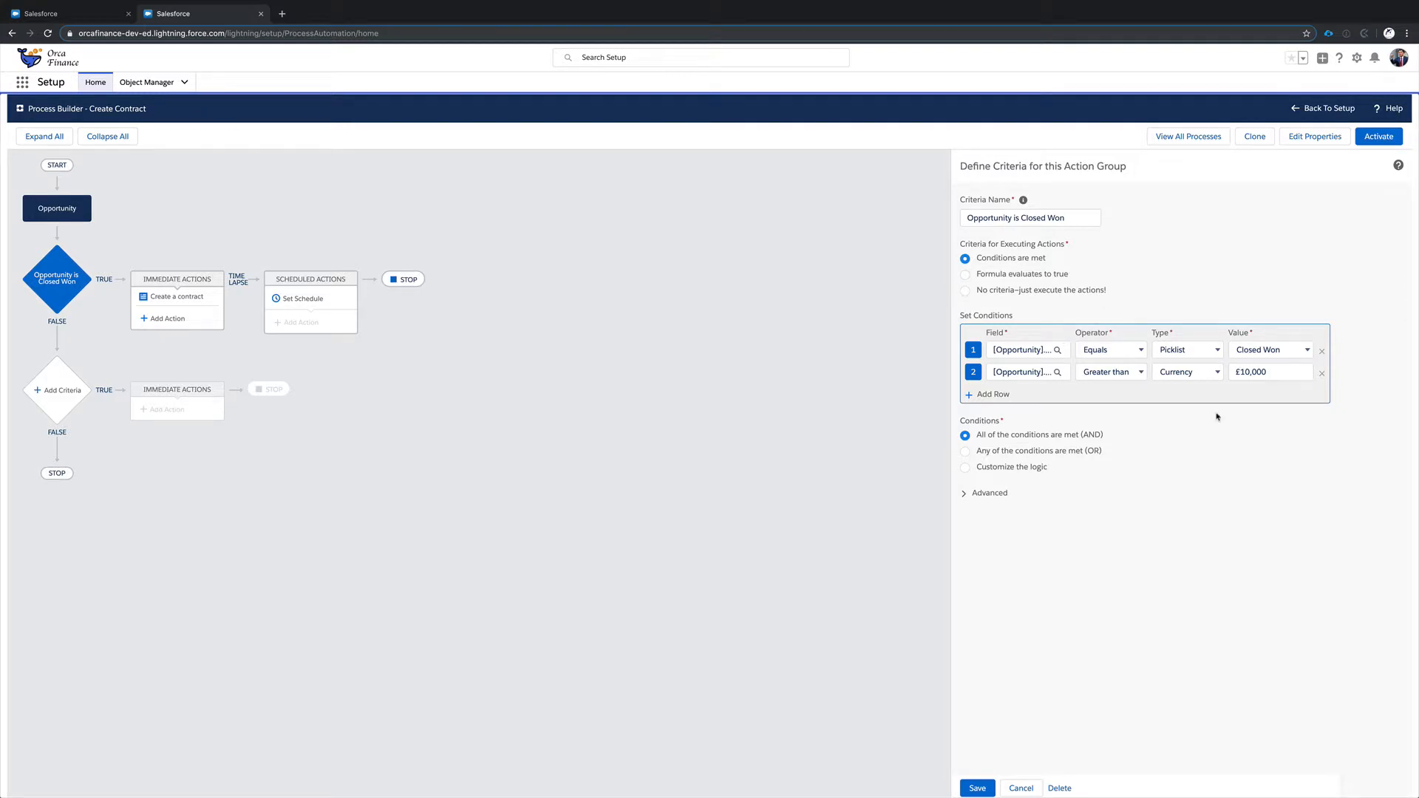
{"action": "left_click", "coordinate": [183, 297]}
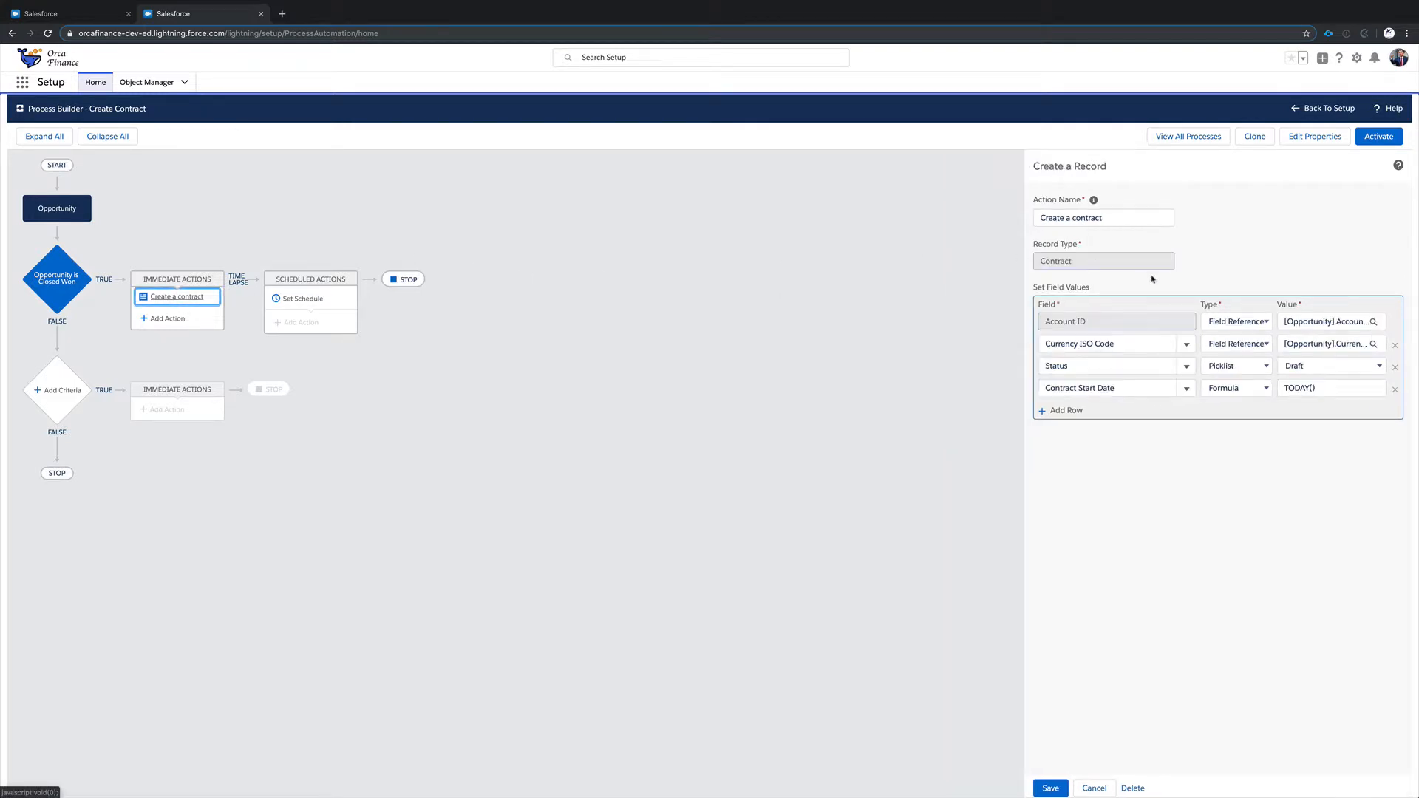
{"action": "left_click", "coordinate": [1096, 788]}
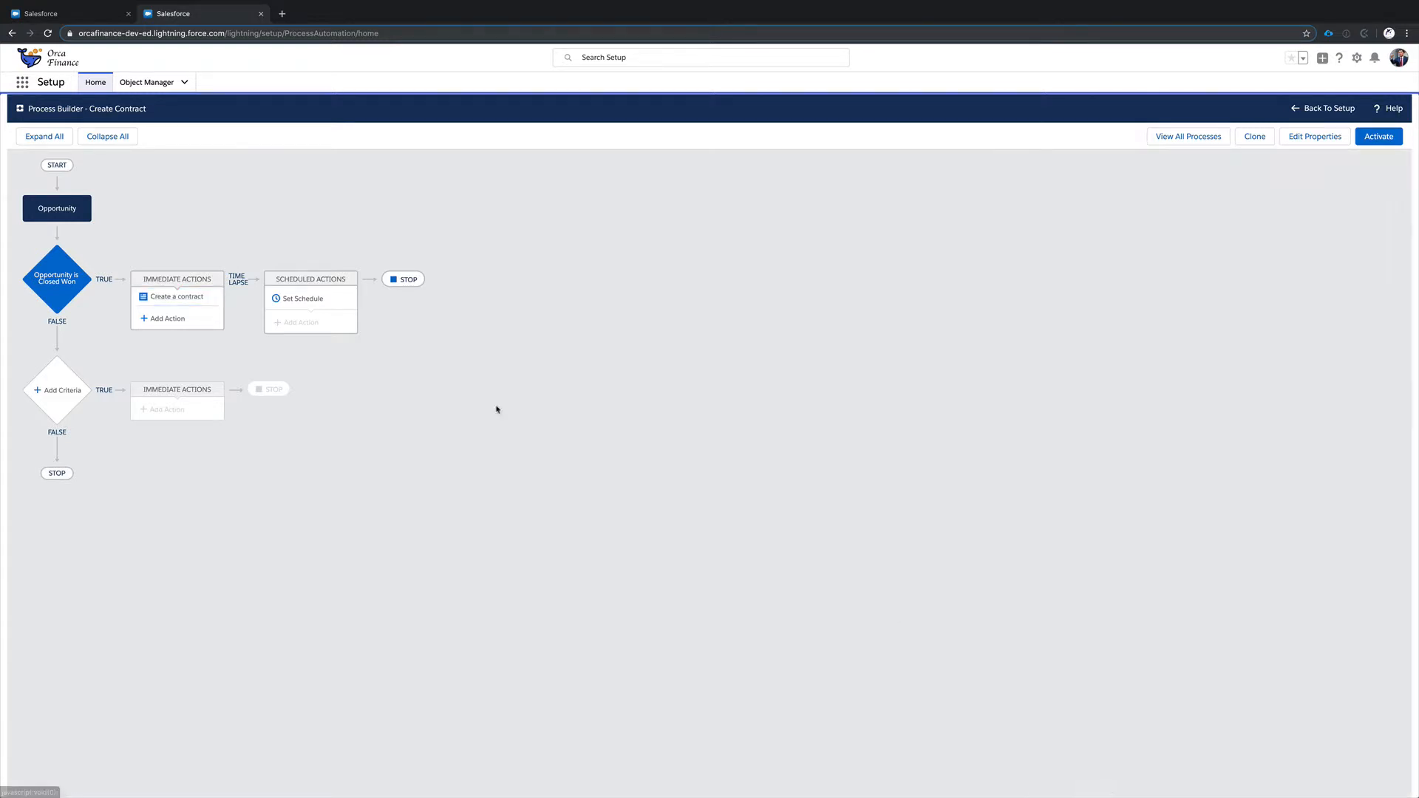
- Add a second immediate action of type Post to Chatter after the Create a contract action
{"action": "left_click", "coordinate": [167, 319]}
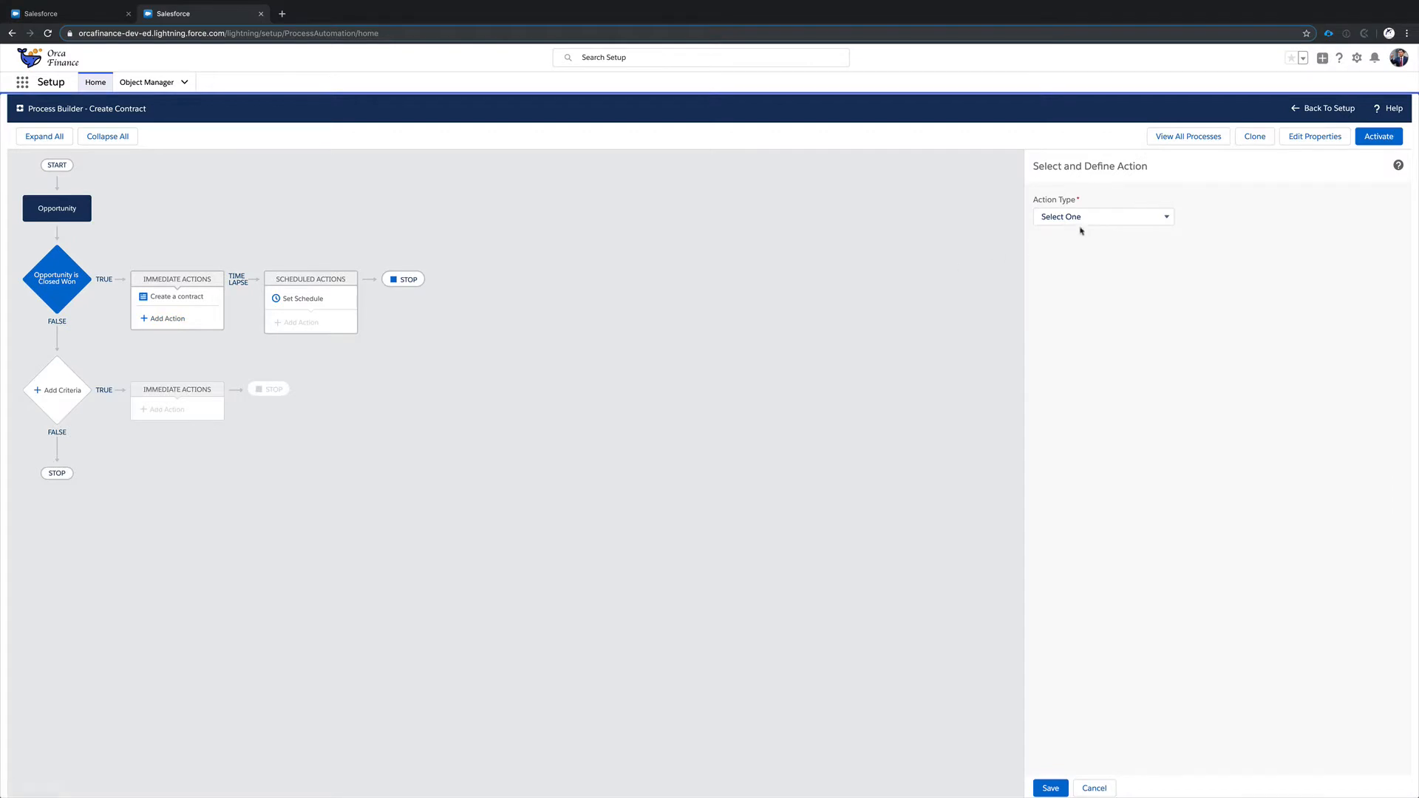
{"action": "left_click", "coordinate": [1089, 217]}
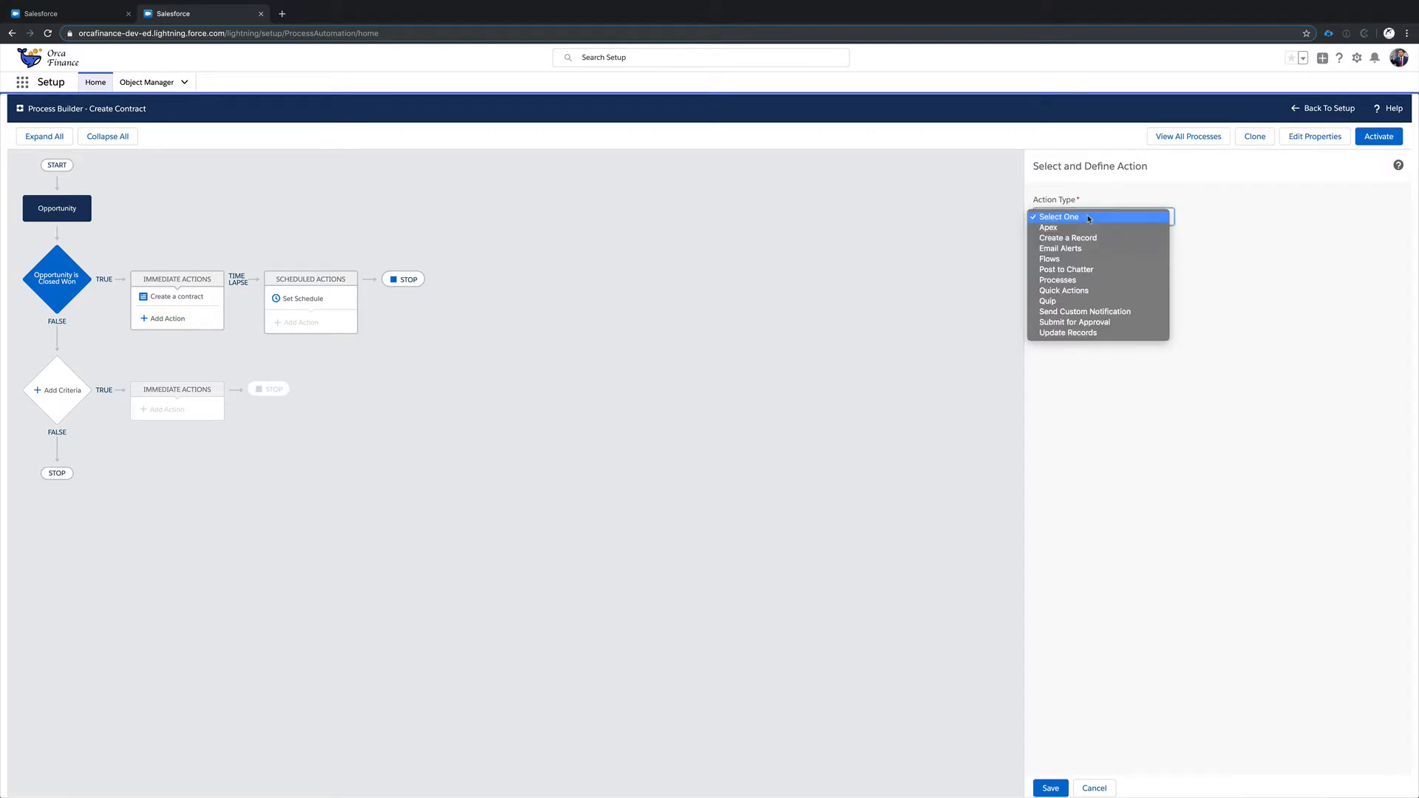
{"action": "left_click", "coordinate": [1070, 270]}
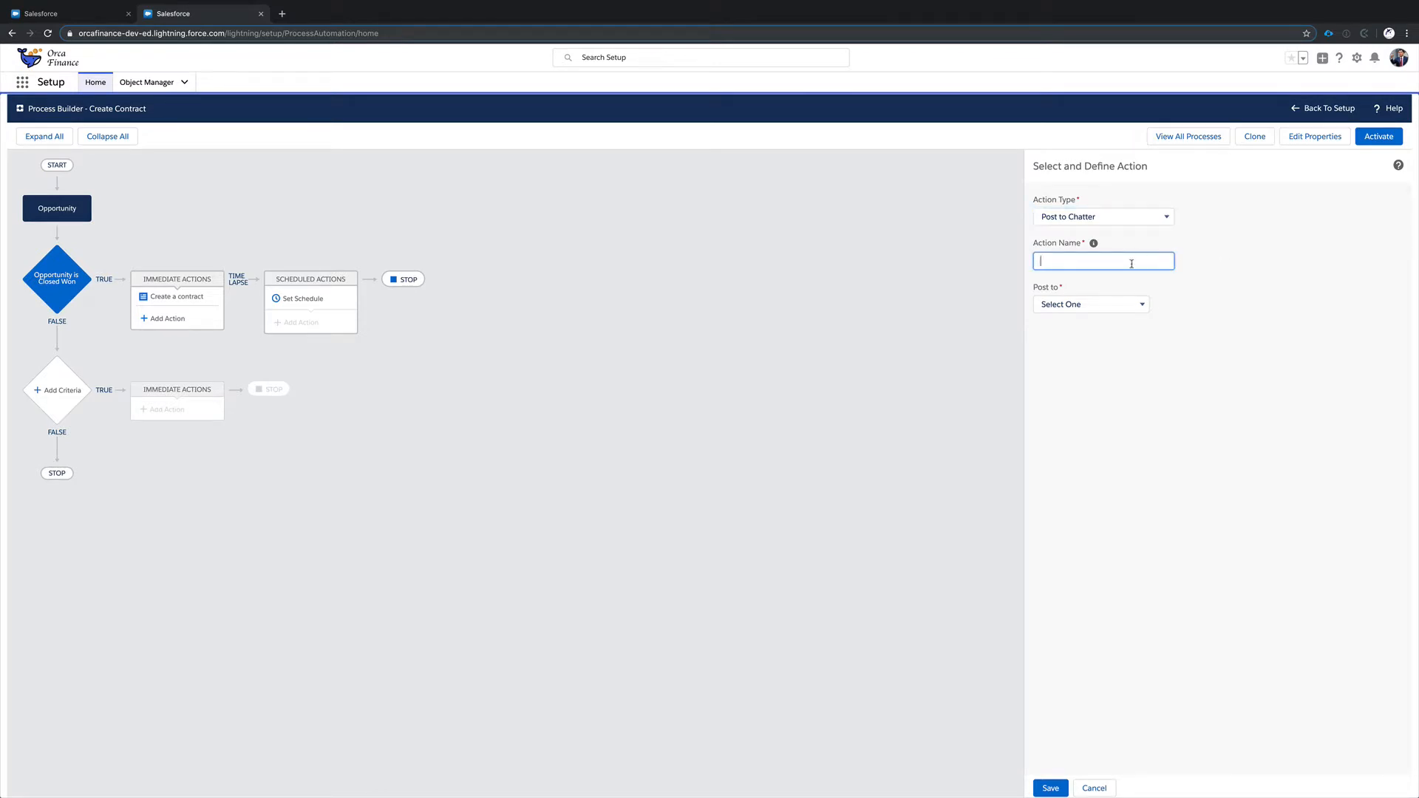
- Name the Chatter action "Congratulate the opportunity owner"
{"action": "type", "text": "Cong"}
{"action": "type", "text": "ract"}
{"action": "type", "text": "ulate "}
{"action": "type", "text": "the "}
{"action": "type", "text": "opportunit"}
{"action": "type", "text": "y owner"}
{"action": "right_click", "coordinate": [1077, 261]}
{"action": "left_click", "coordinate": [1073, 267]}
- Set the Chatter post to go to a User, using the option to select a user from a record
{"action": "left_click", "coordinate": [1106, 304]}
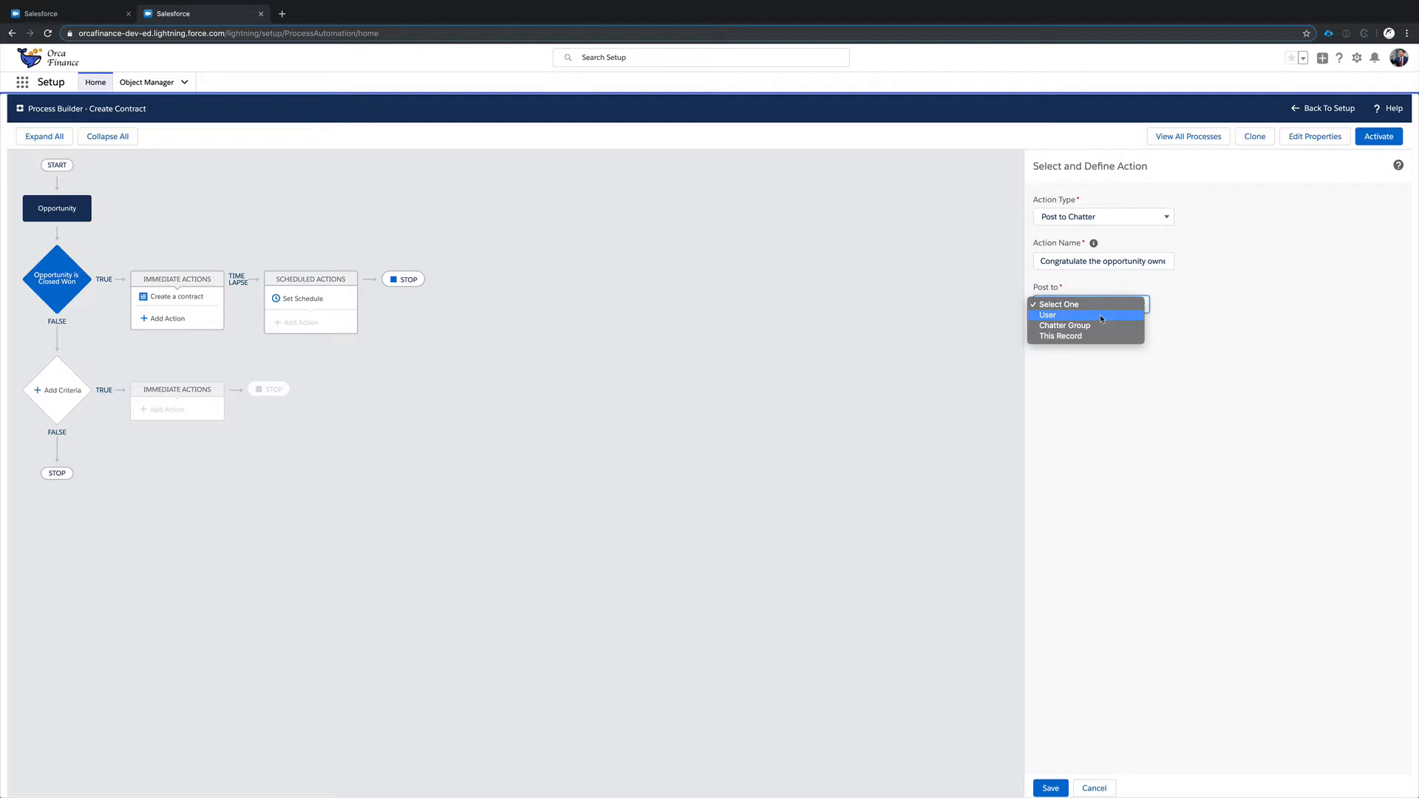
{"action": "left_click", "coordinate": [1101, 319]}
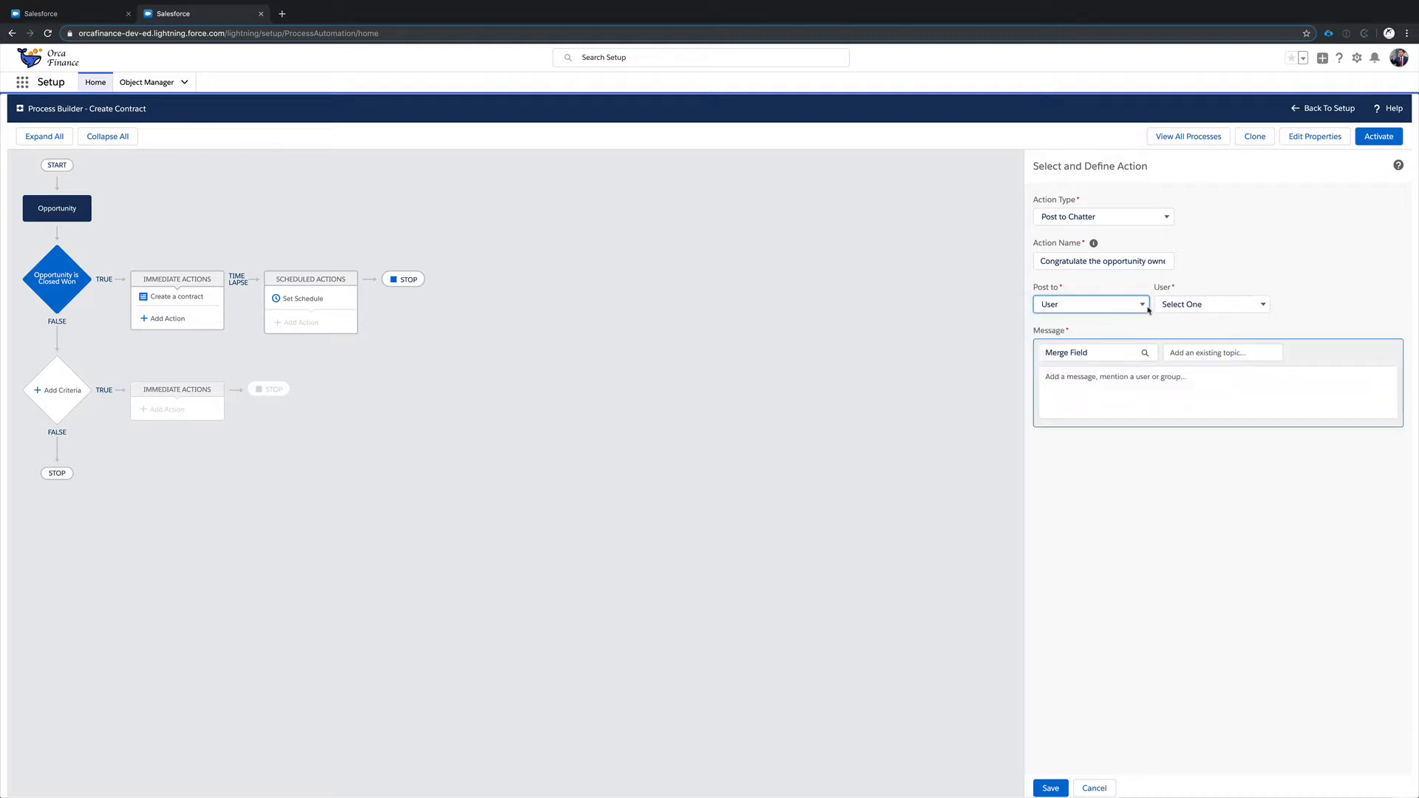
{"action": "left_click", "coordinate": [1161, 306]}
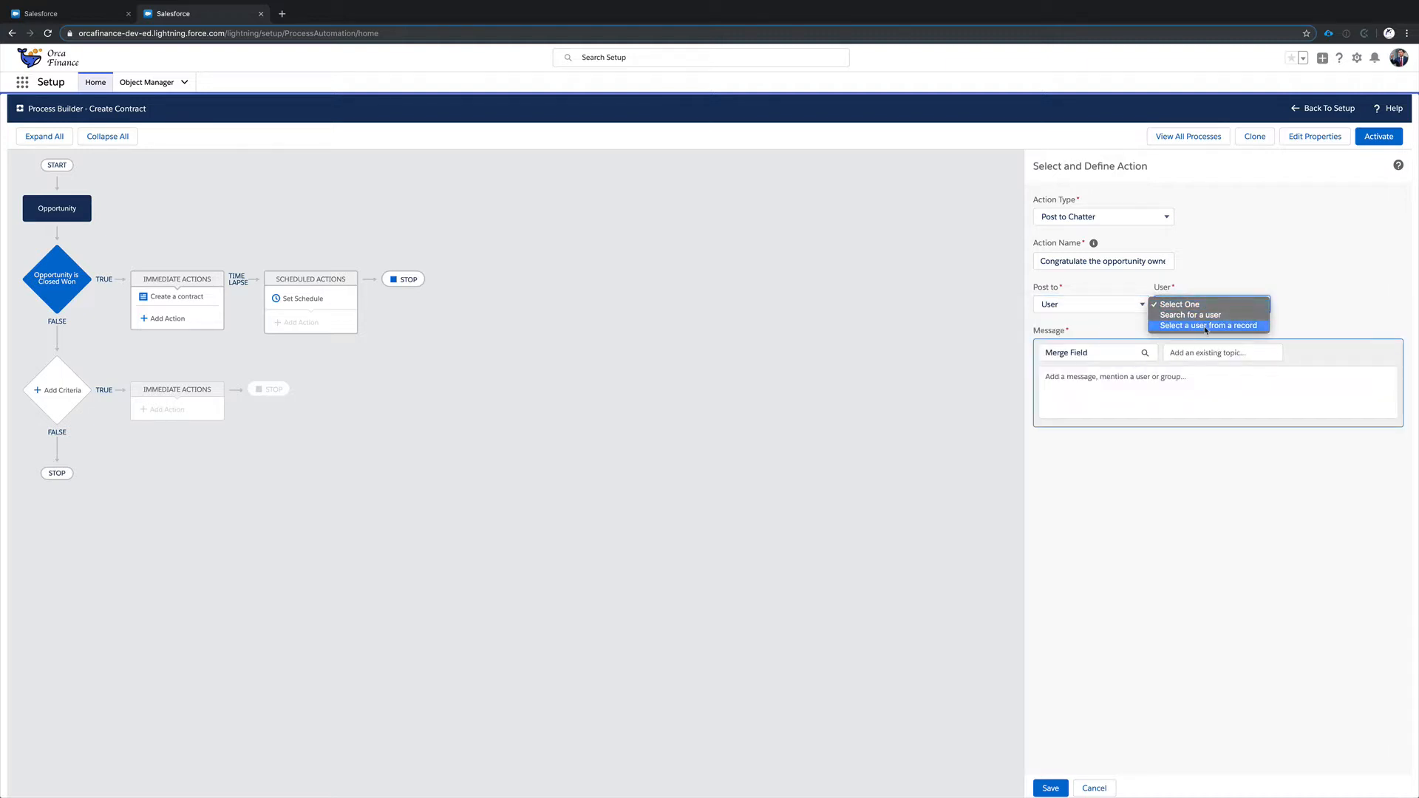
{"action": "left_click", "coordinate": [1206, 326]}
- Choose the User ID under the opportunity's Owner ID as the recipient of the Chatter post
{"action": "left_click", "coordinate": [1305, 305]}
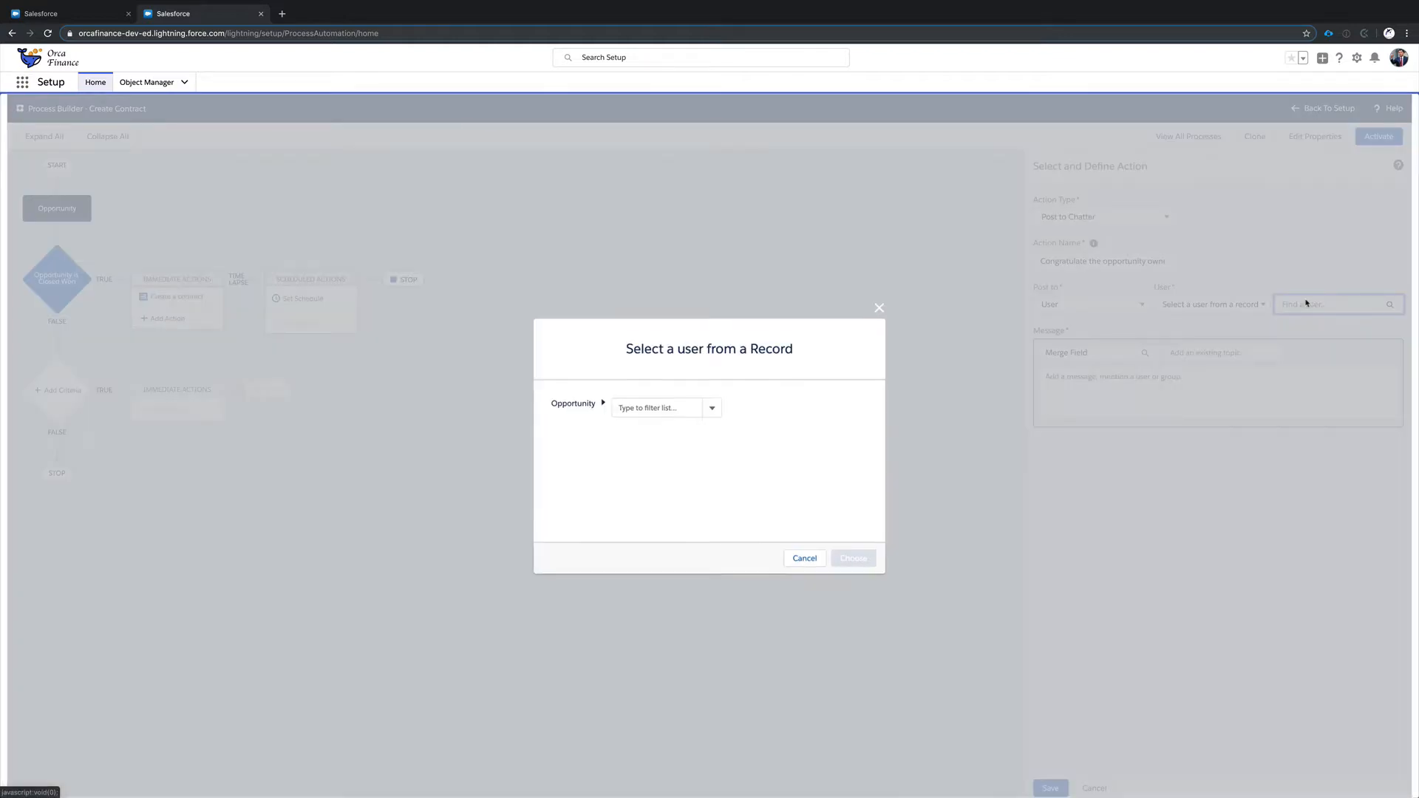
{"action": "left_click", "coordinate": [645, 407]}
{"action": "type", "text": "own"}
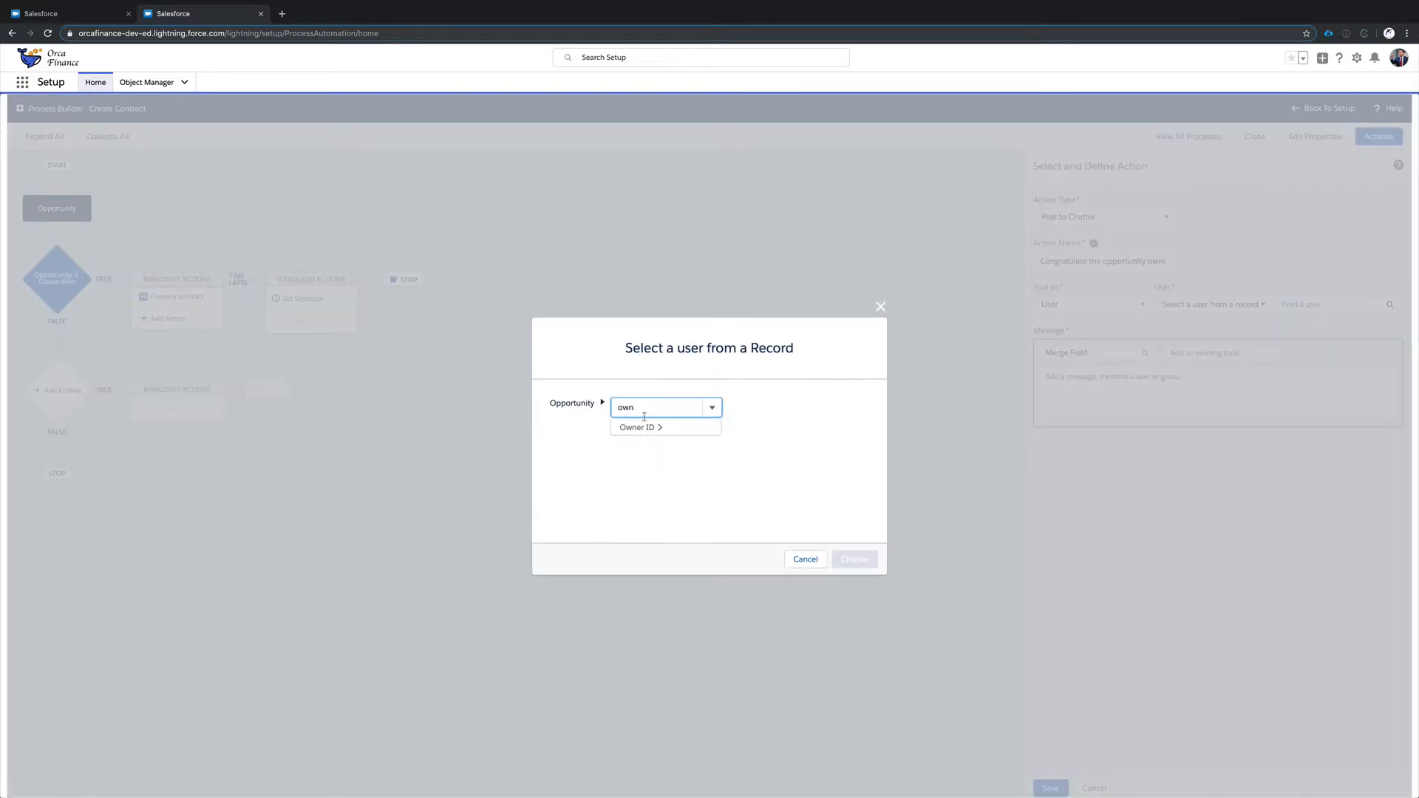
{"action": "left_click", "coordinate": [637, 427]}
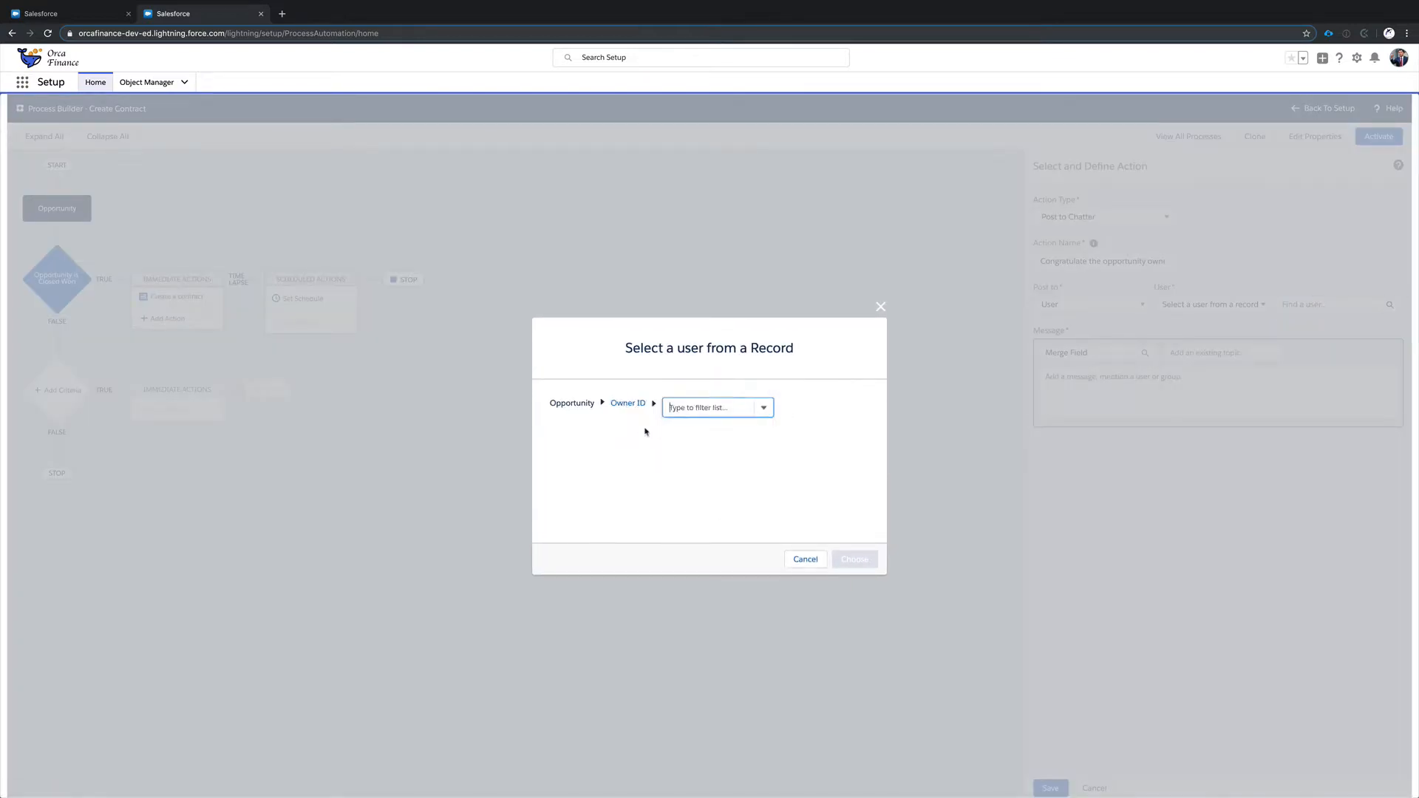
{"action": "left_click", "coordinate": [702, 407]}
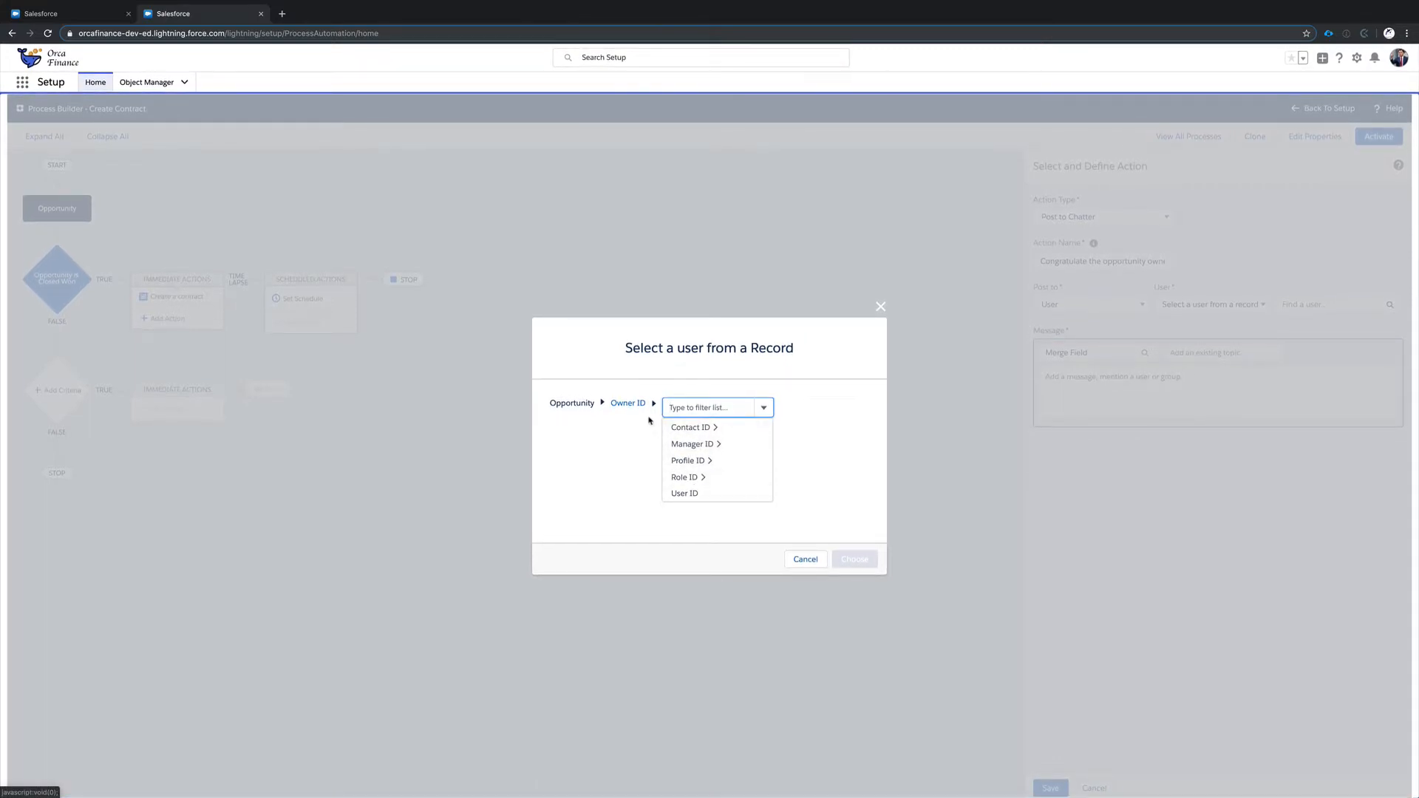
{"action": "left_click", "coordinate": [713, 501]}
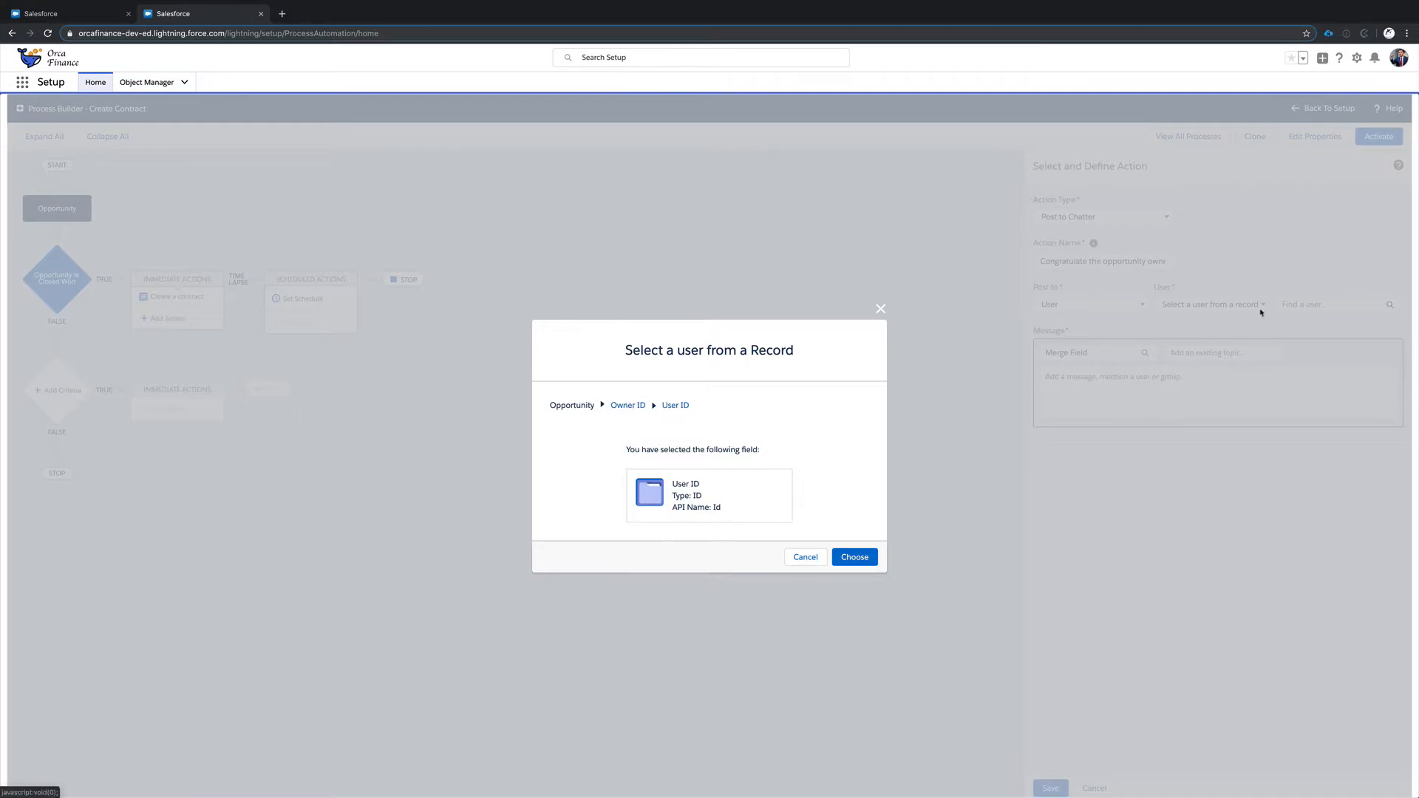
{"action": "left_click", "coordinate": [628, 406]}
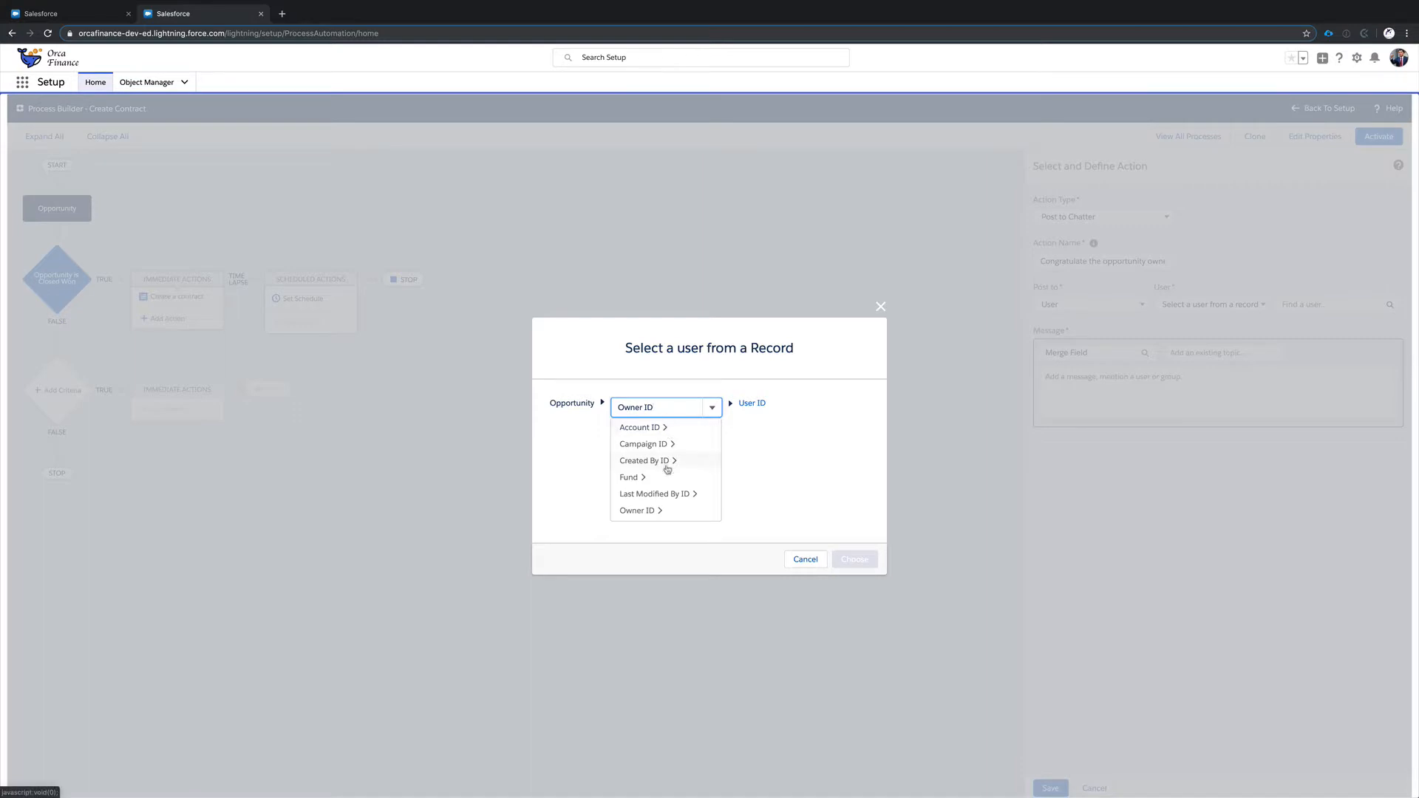
{"action": "left_click", "coordinate": [660, 511]}
{"action": "left_click", "coordinate": [688, 411]}
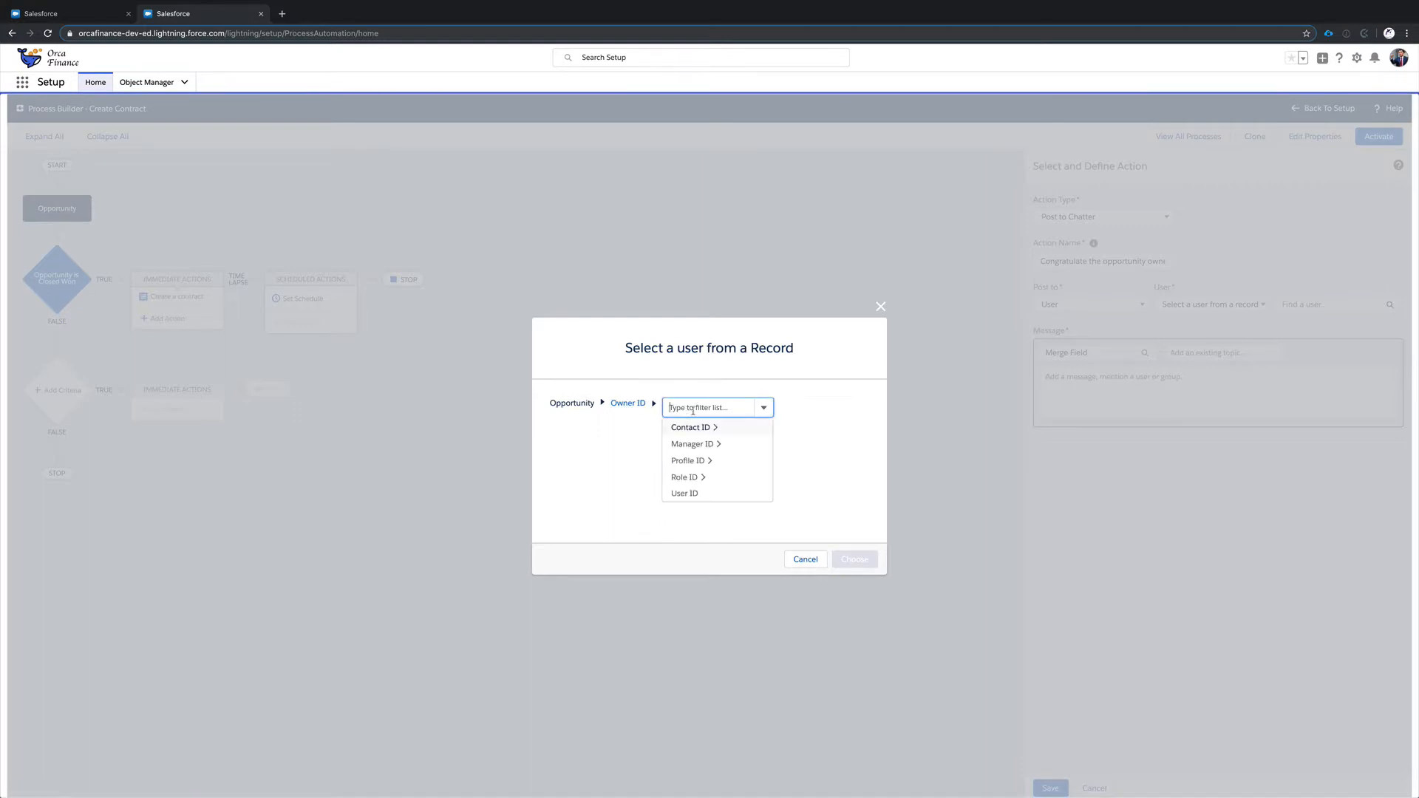
{"action": "left_click", "coordinate": [691, 494]}
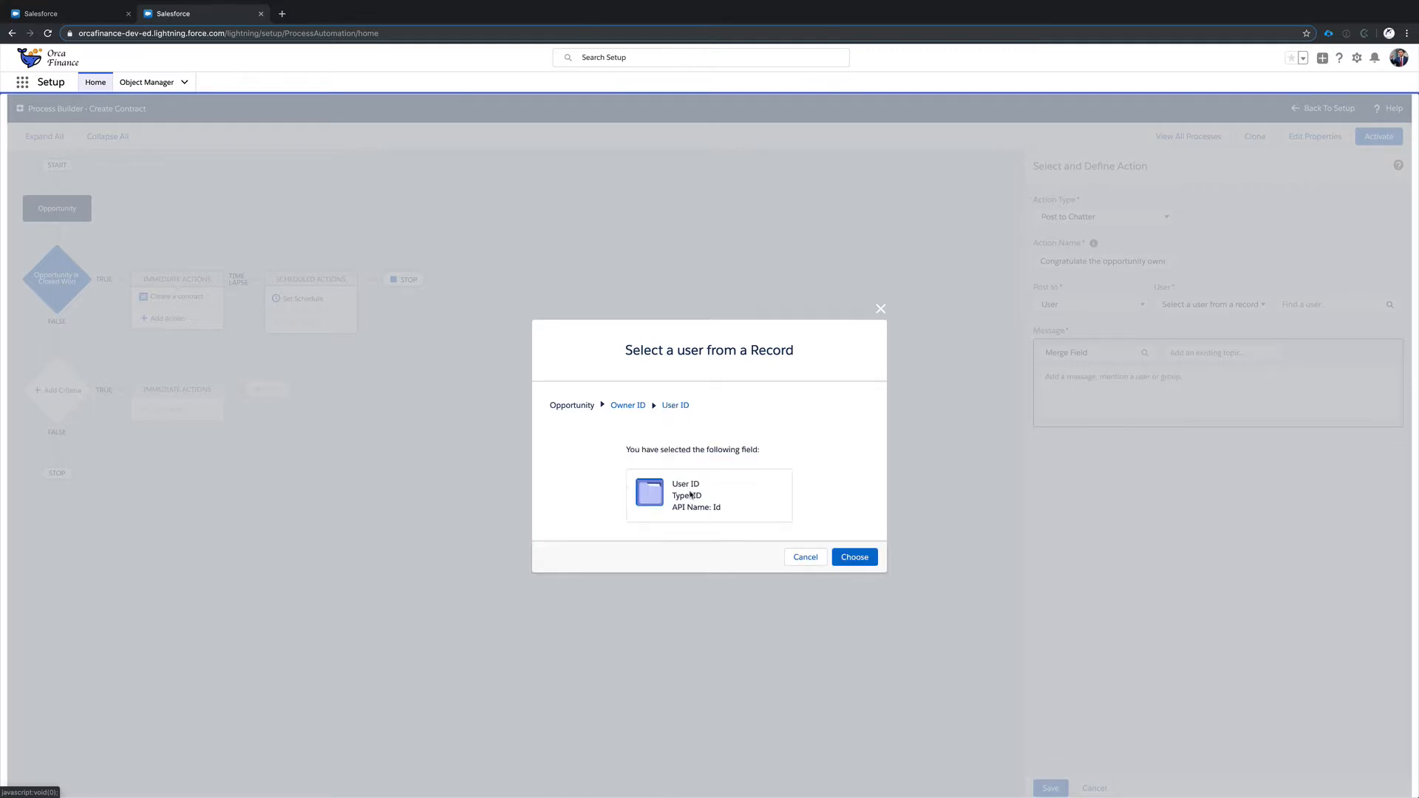
{"action": "left_click", "coordinate": [851, 559]}
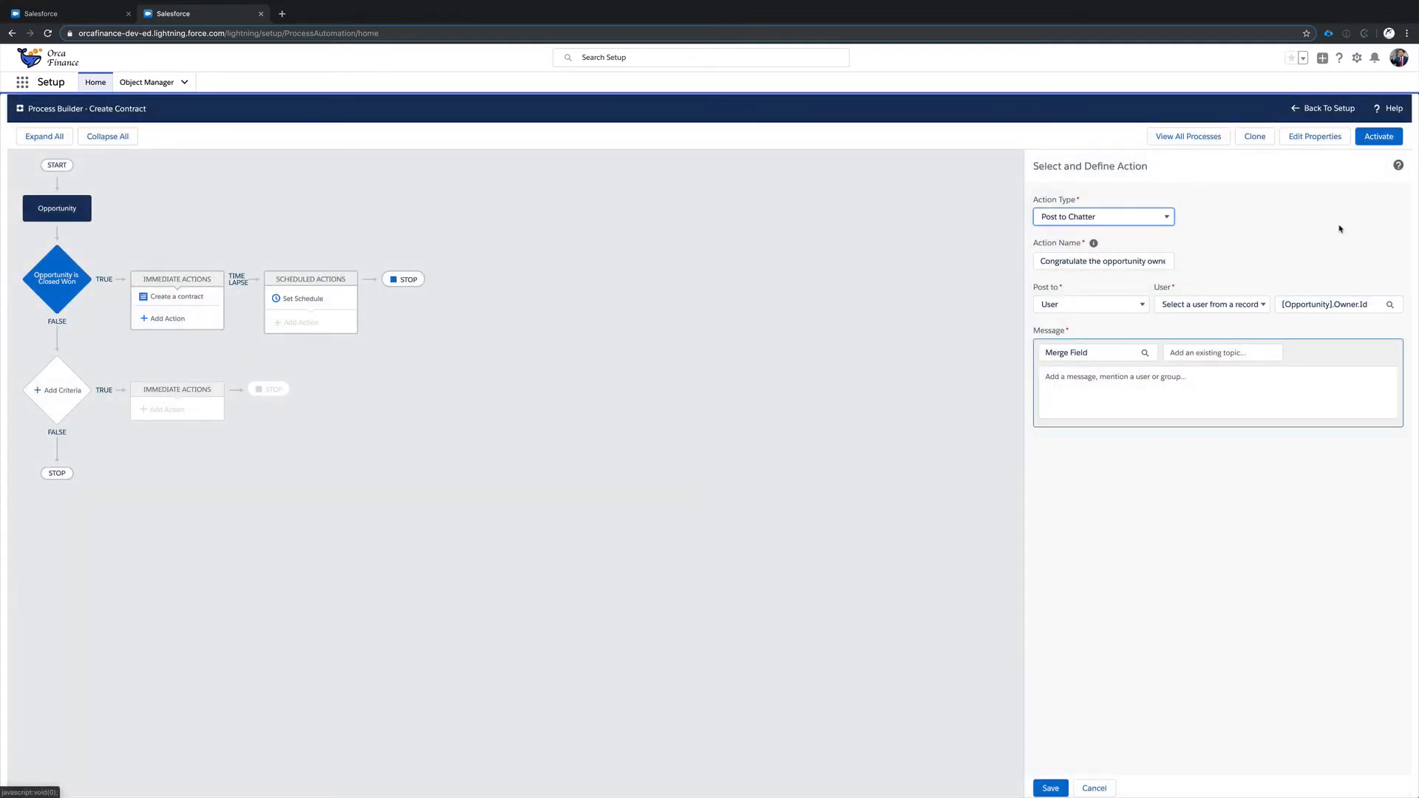
- Begin the Chatter message with the greeting "Hi"
{"action": "left_click", "coordinate": [1087, 261]}
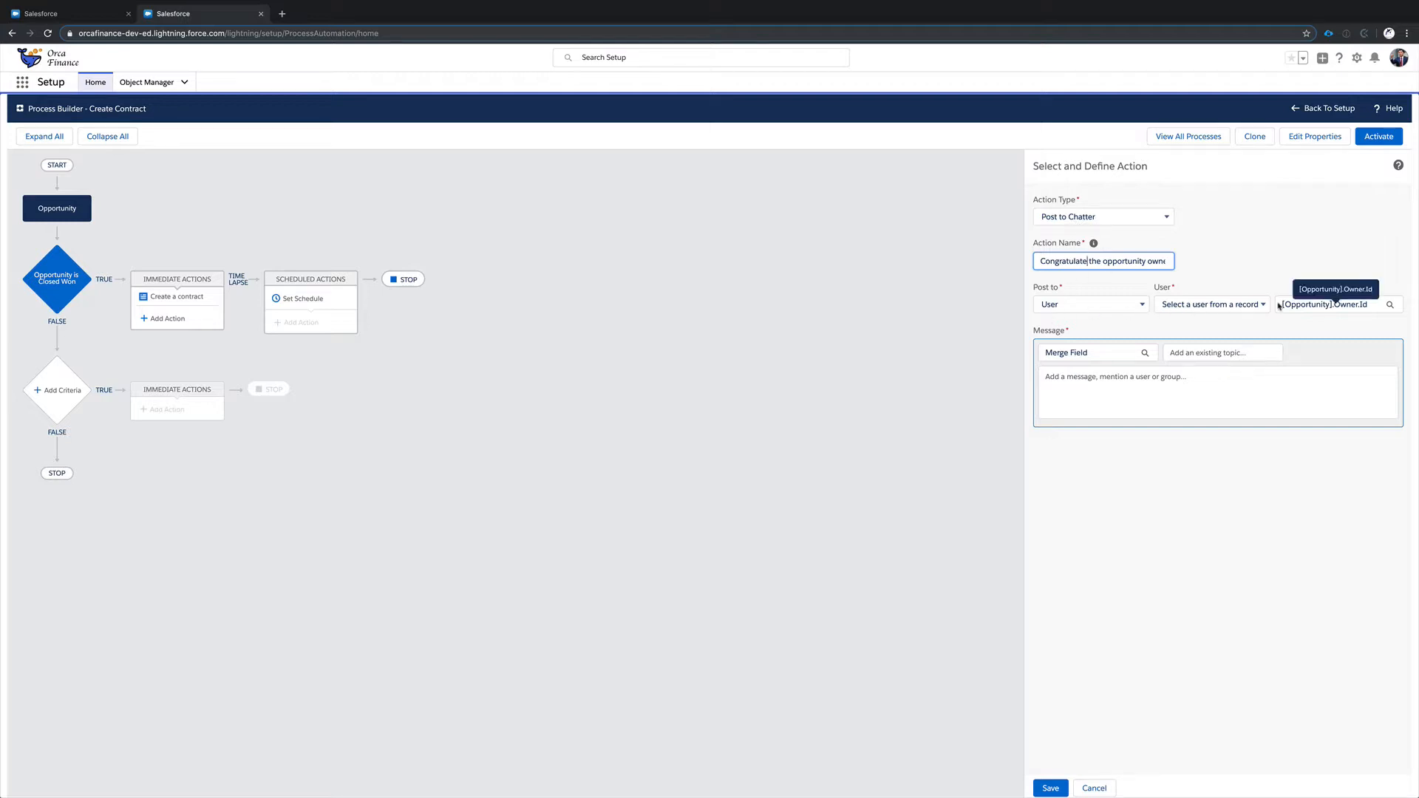
{"action": "left_click", "coordinate": [1203, 382]}
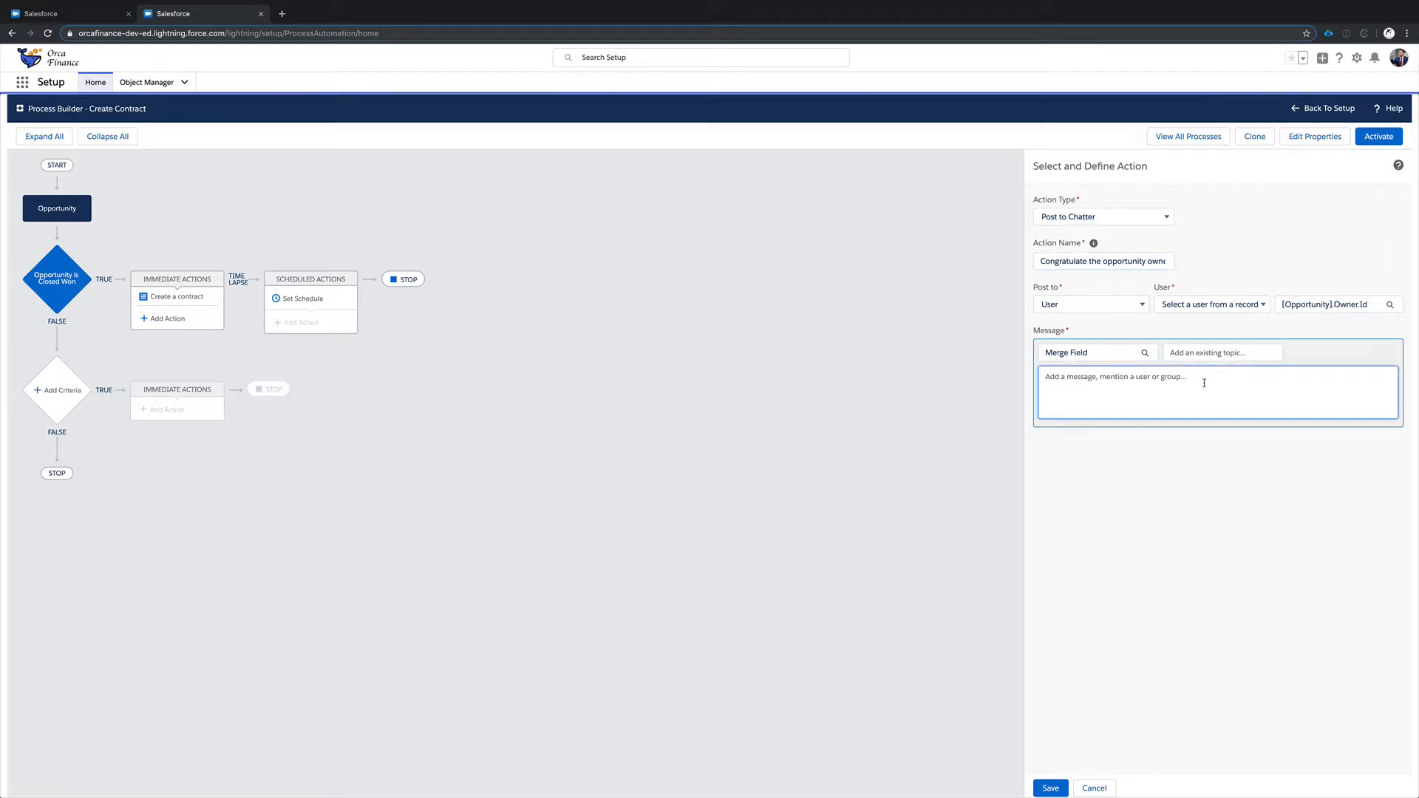
{"action": "type", "text": "Hi"}
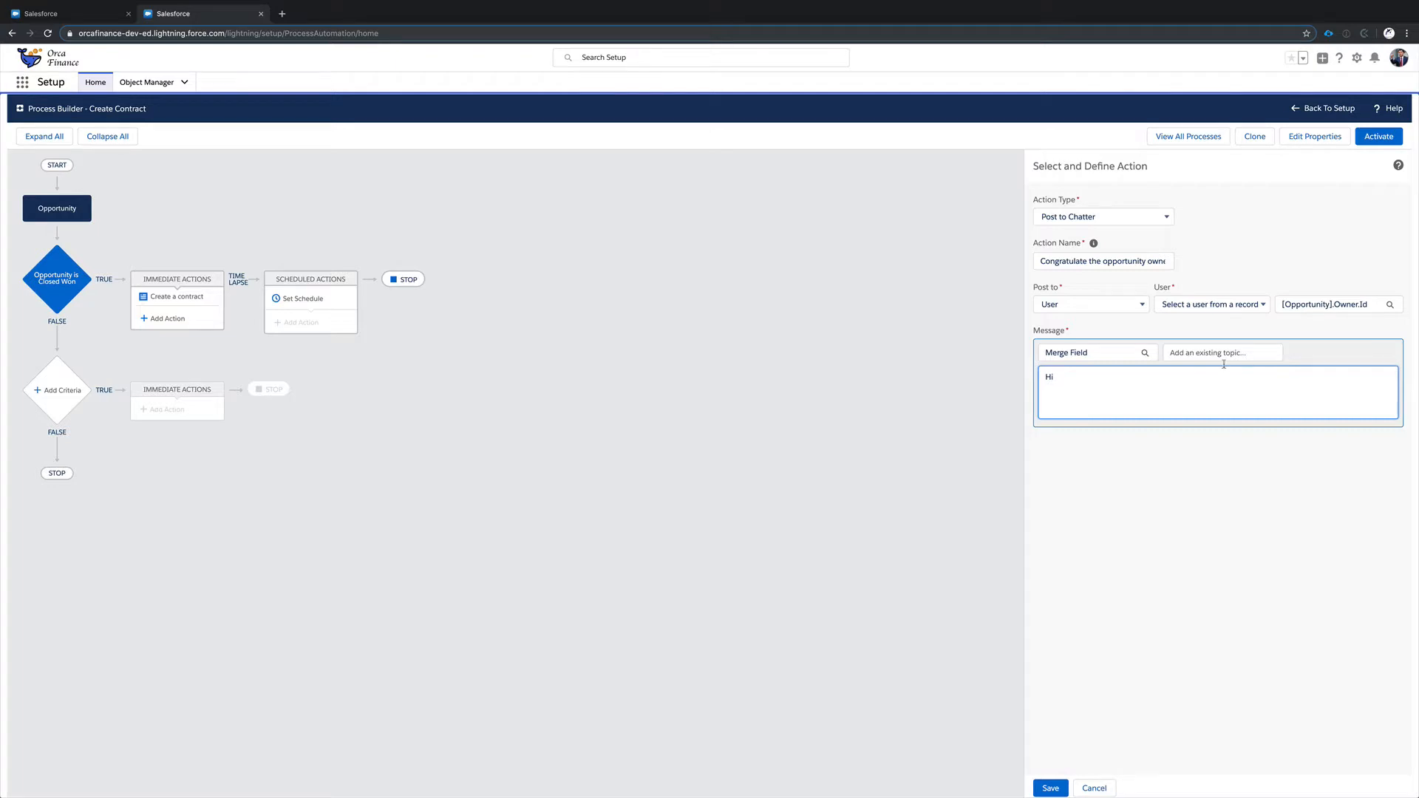
{"action": "left_click", "coordinate": [1056, 354]}
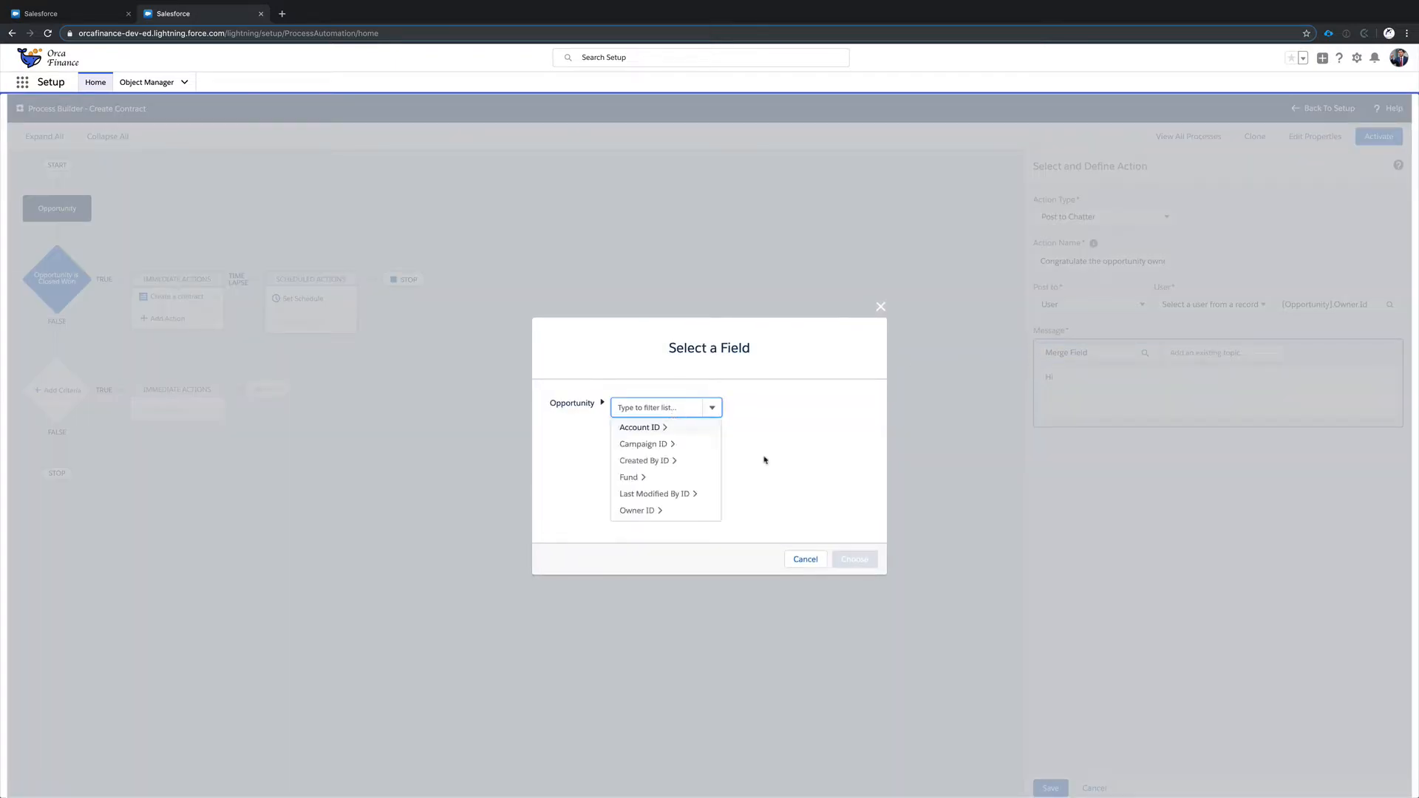
{"action": "left_click", "coordinate": [804, 559]}
{"action": "left_click", "coordinate": [1067, 381]}
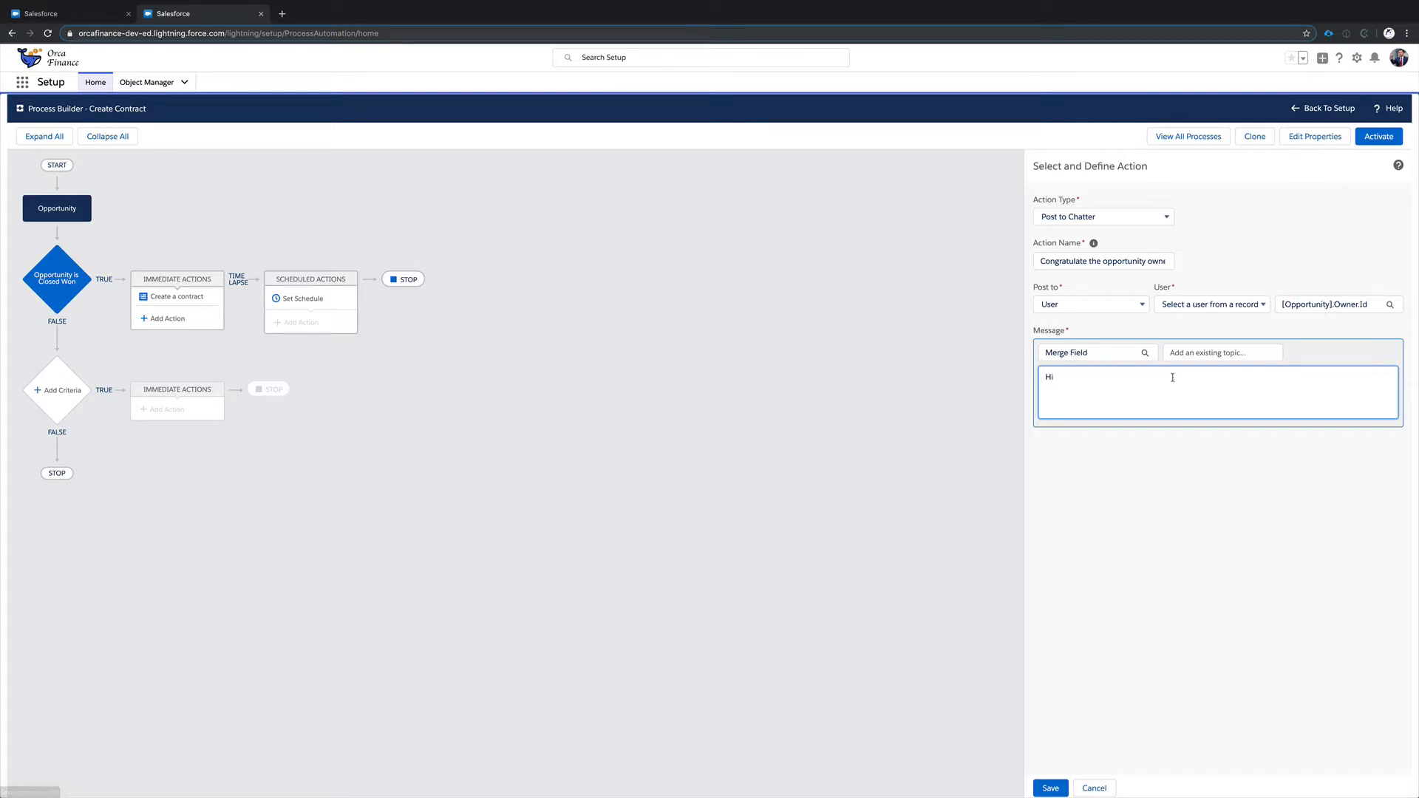
- Insert the First Name merge field found under the opportunity's Owner ID after the greeting in the Chatter message
{"action": "left_click", "coordinate": [1092, 355]}
{"action": "left_click", "coordinate": [661, 409]}
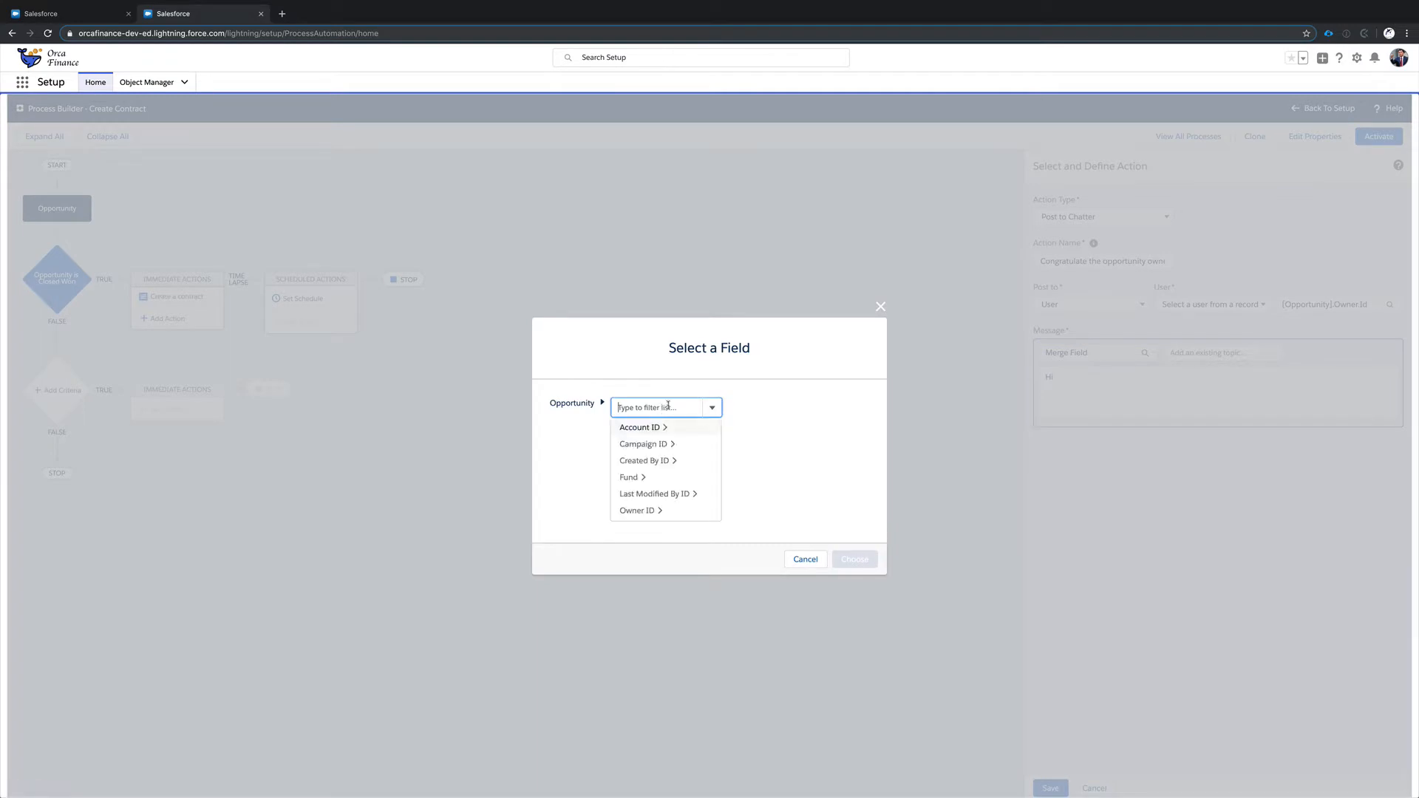
{"action": "scroll", "coordinate": [670, 429], "scroll_direction": "down", "scroll_amount": 2}
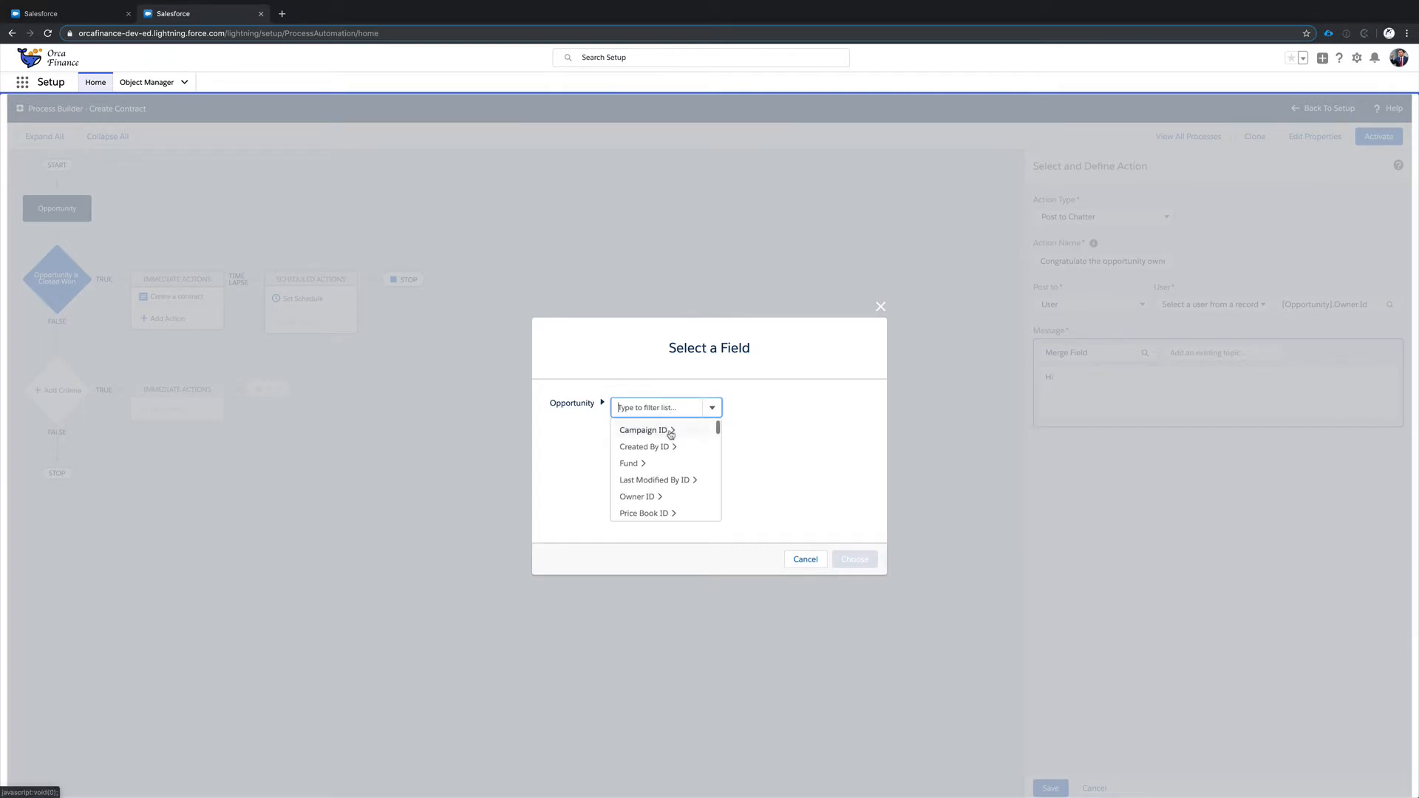
{"action": "scroll", "coordinate": [670, 433], "scroll_direction": "down", "scroll_amount": 1}
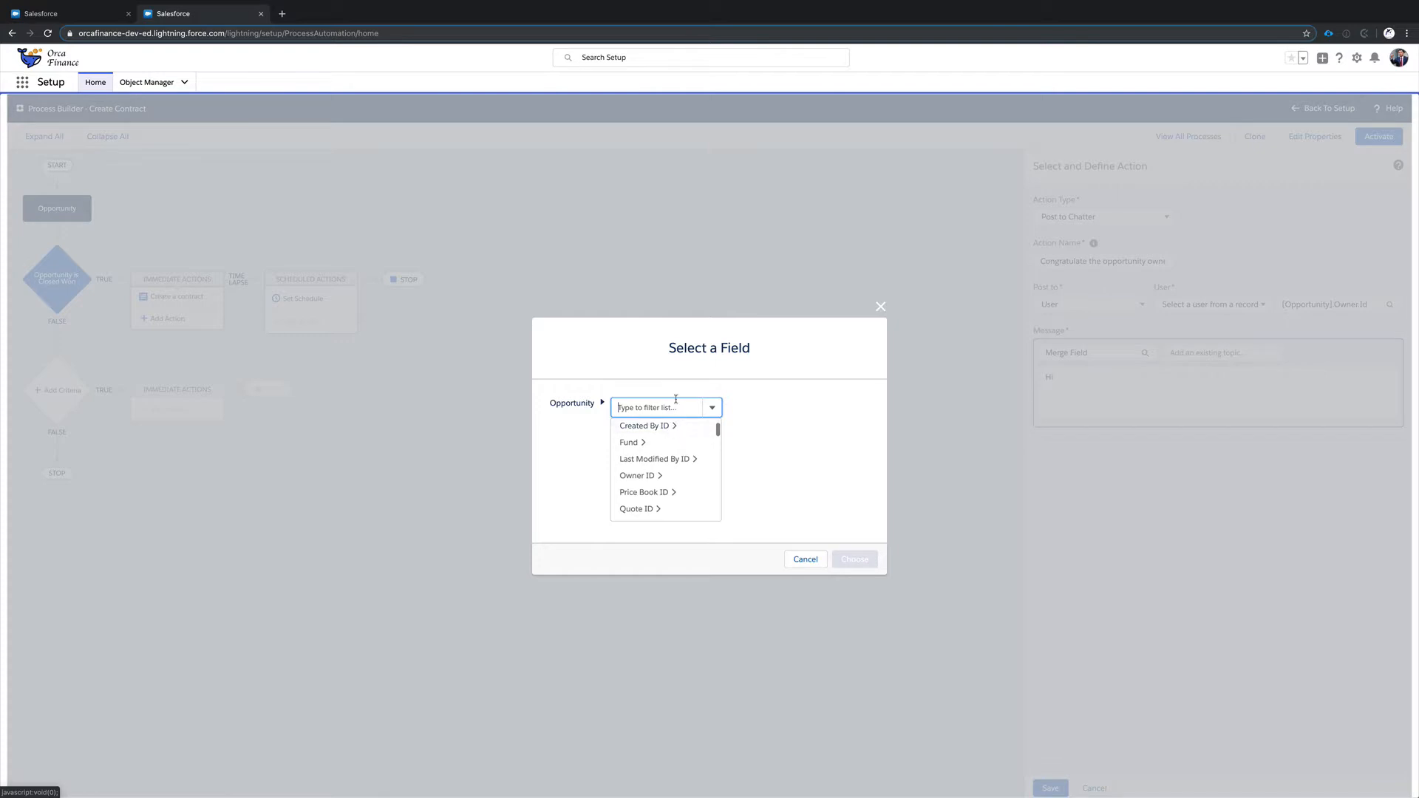
{"action": "scroll", "coordinate": [674, 428], "scroll_direction": "down", "scroll_amount": 1}
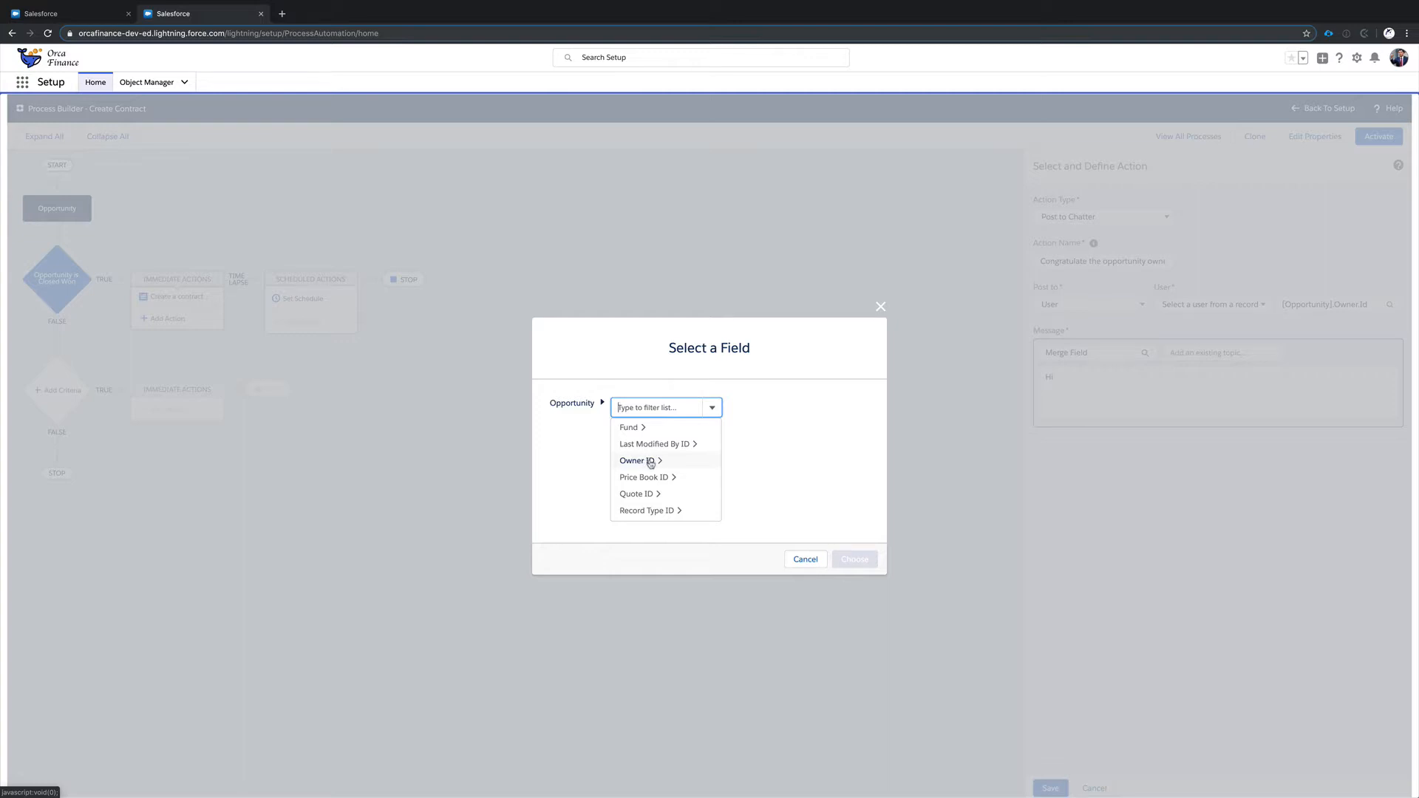
{"action": "left_click", "coordinate": [642, 460]}
{"action": "left_click", "coordinate": [686, 404]}
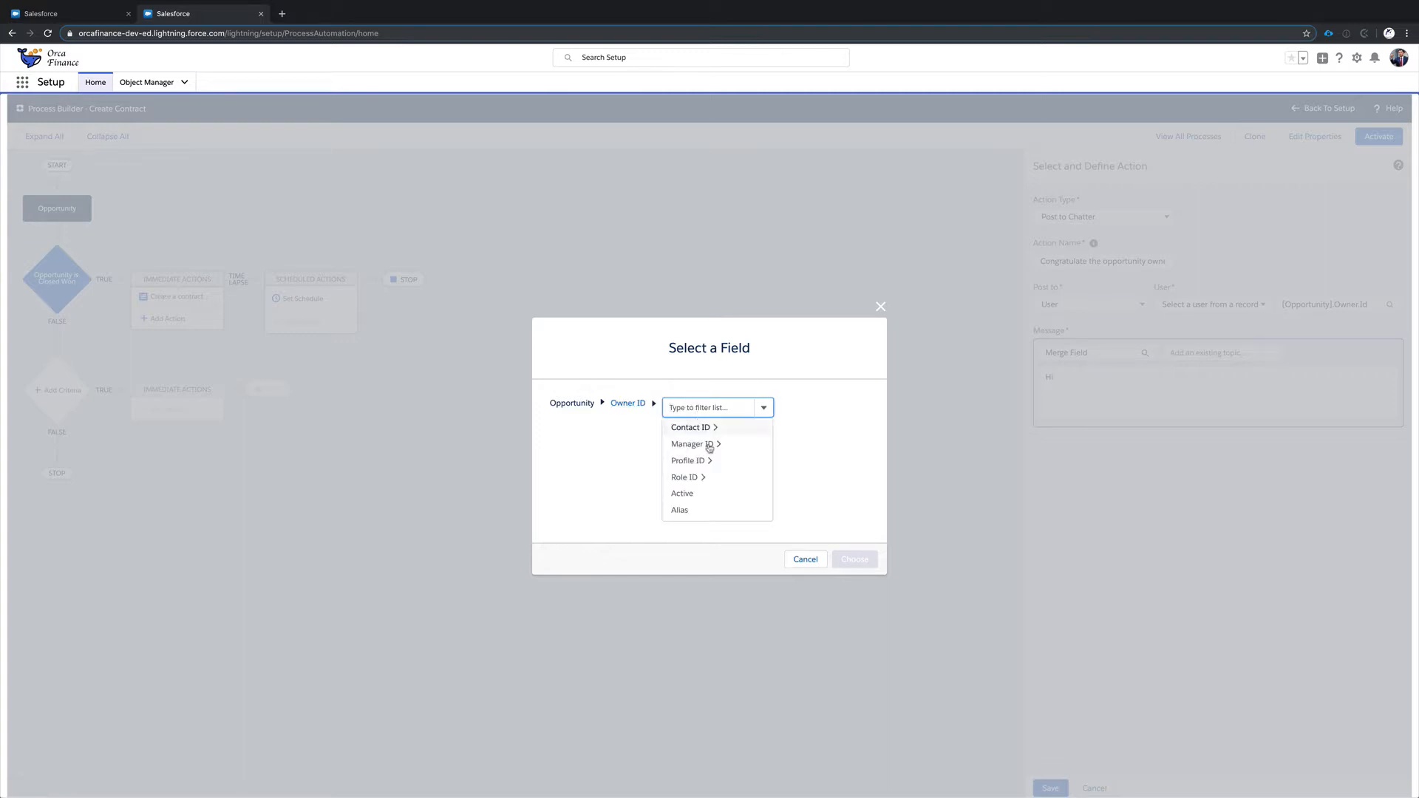
{"action": "scroll", "coordinate": [713, 459], "scroll_direction": "down", "scroll_amount": 2}
{"action": "scroll", "coordinate": [715, 465], "scroll_direction": "up", "scroll_amount": 2}
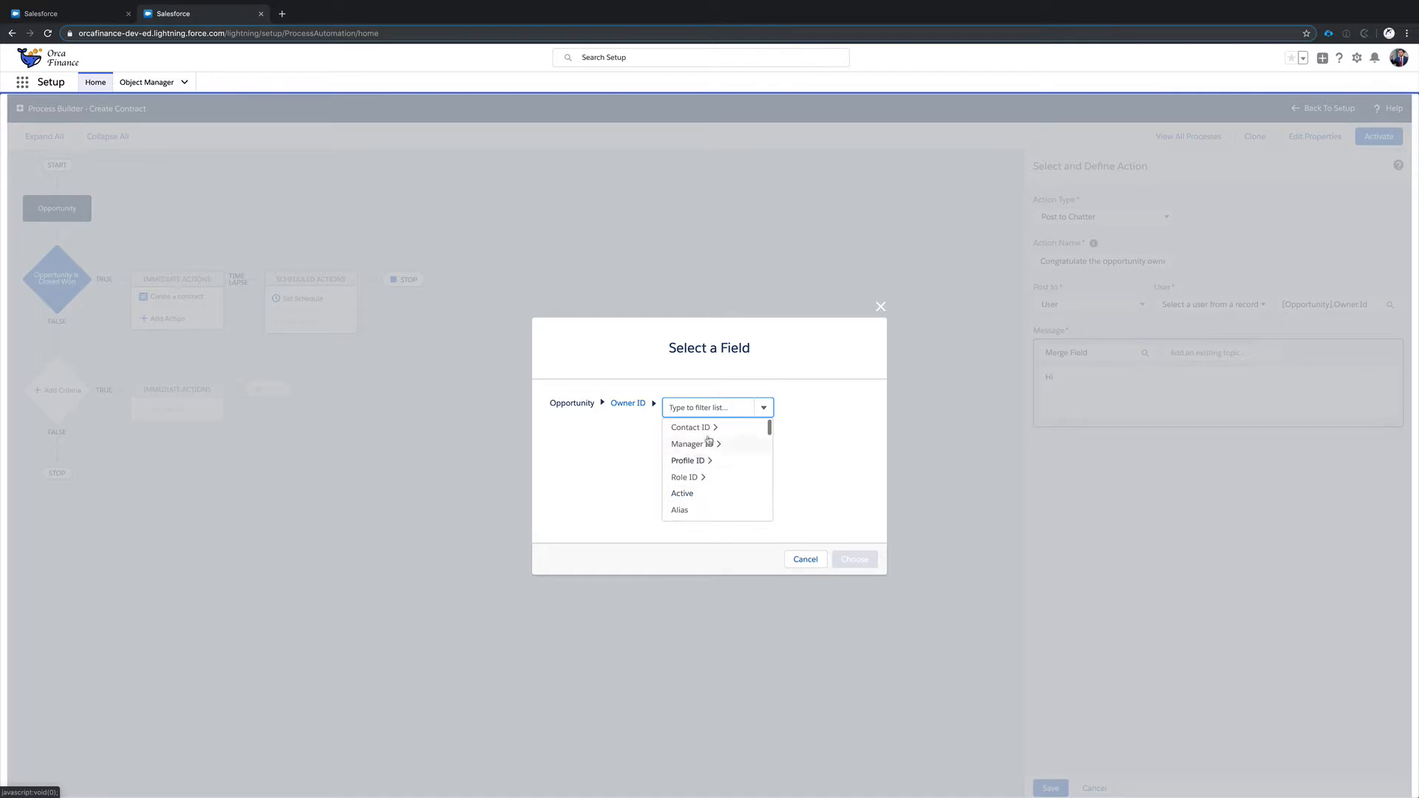
{"action": "scroll", "coordinate": [711, 458], "scroll_direction": "down", "scroll_amount": 3}
{"action": "scroll", "coordinate": [710, 456], "scroll_direction": "down", "scroll_amount": 5}
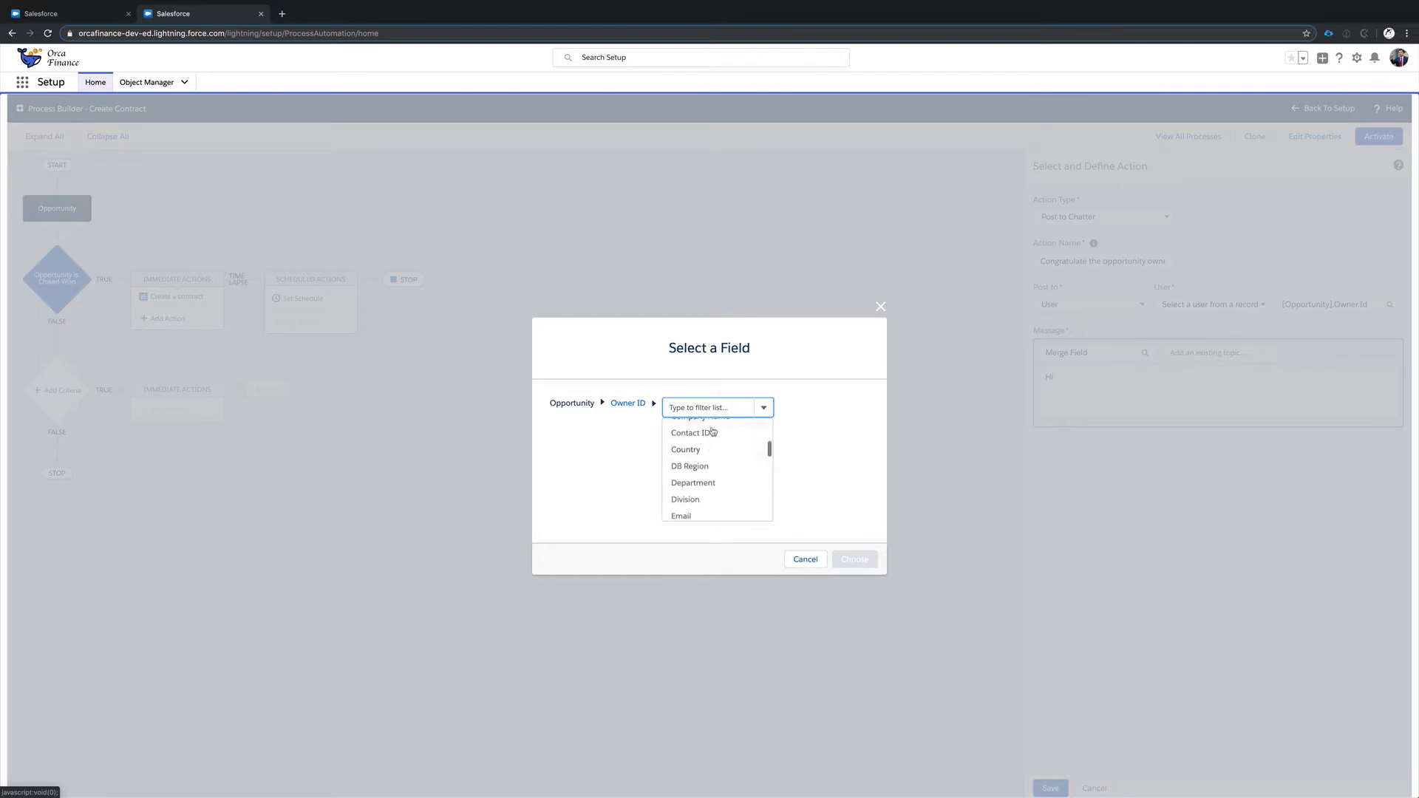
{"action": "scroll", "coordinate": [711, 443], "scroll_direction": "down", "scroll_amount": 3}
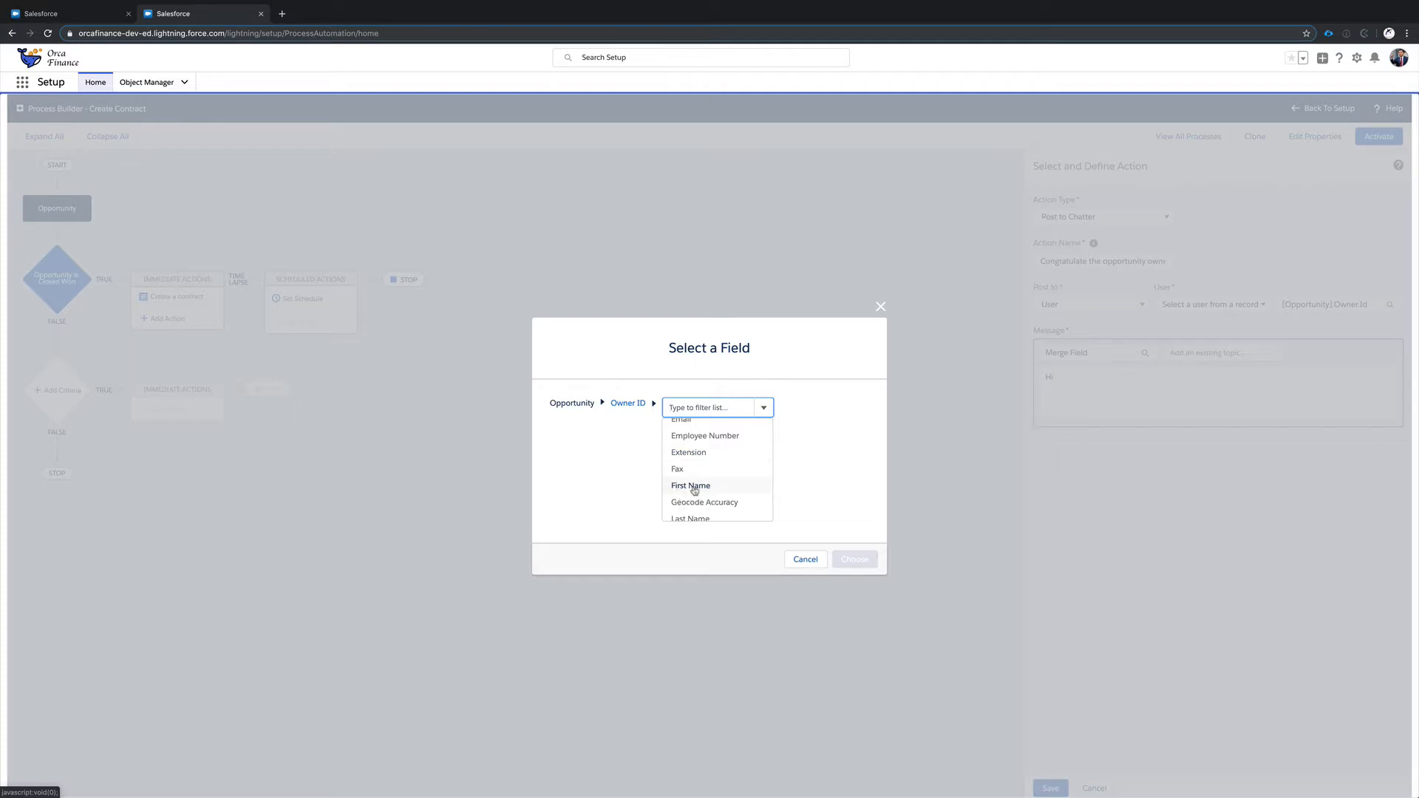
{"action": "left_click", "coordinate": [693, 488]}
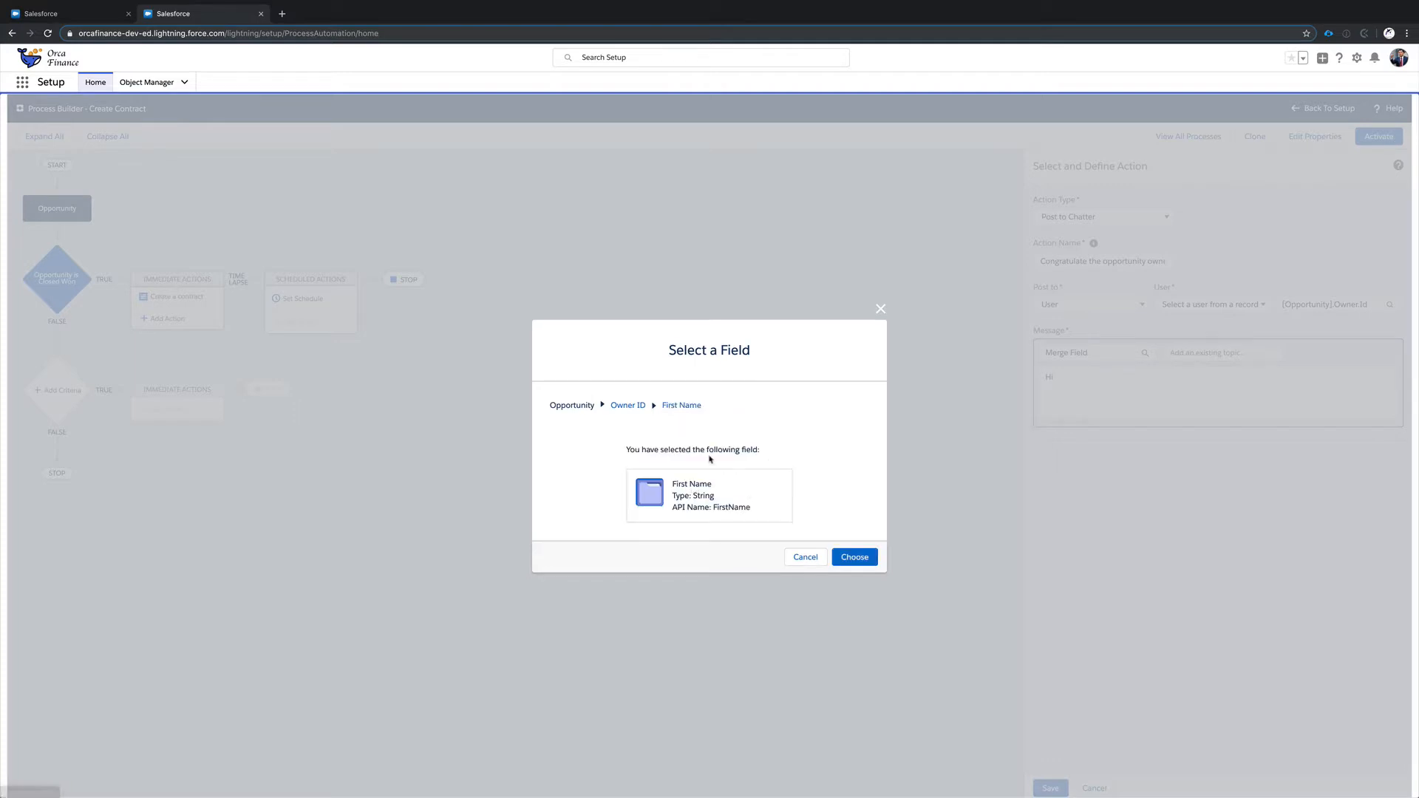
{"action": "left_click", "coordinate": [854, 560]}
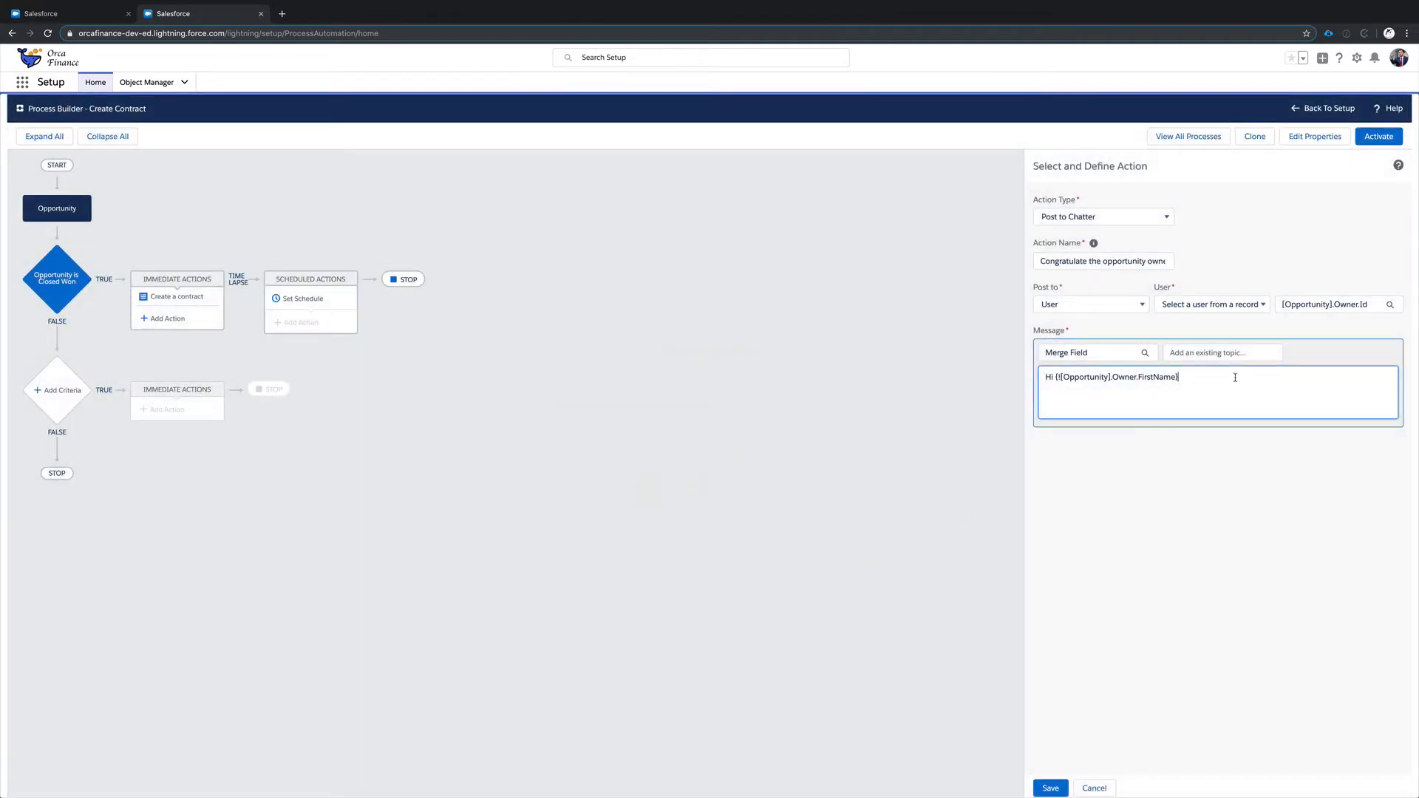
- Add the line "Congratulations on winning this opportunity for" to the message, followed by the Account Name merge field under the opportunity's Account ID
{"action": "type", "text": "Congratulations on winning this opportunituy "}
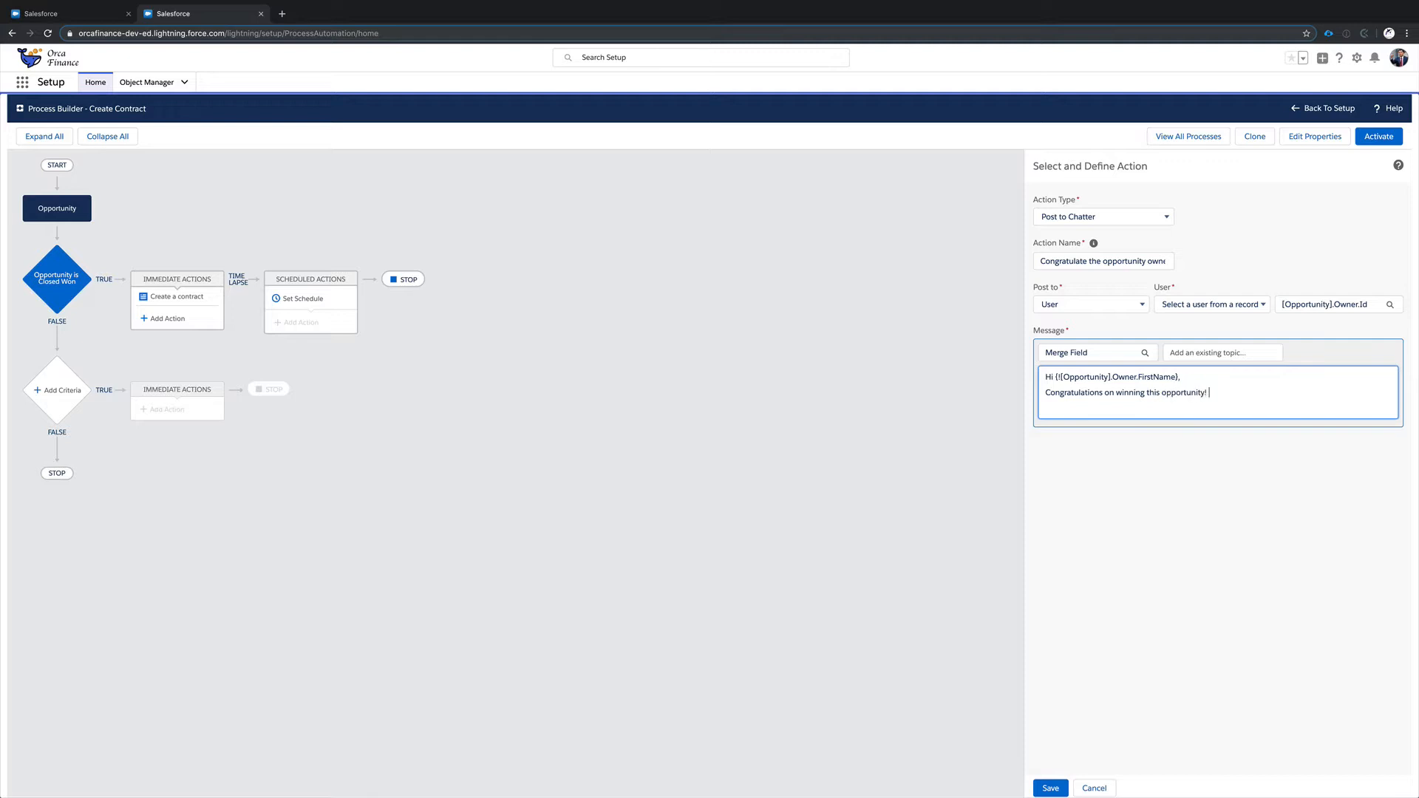
{"action": "type", "text": "for"}
{"action": "left_click", "coordinate": [1104, 354]}
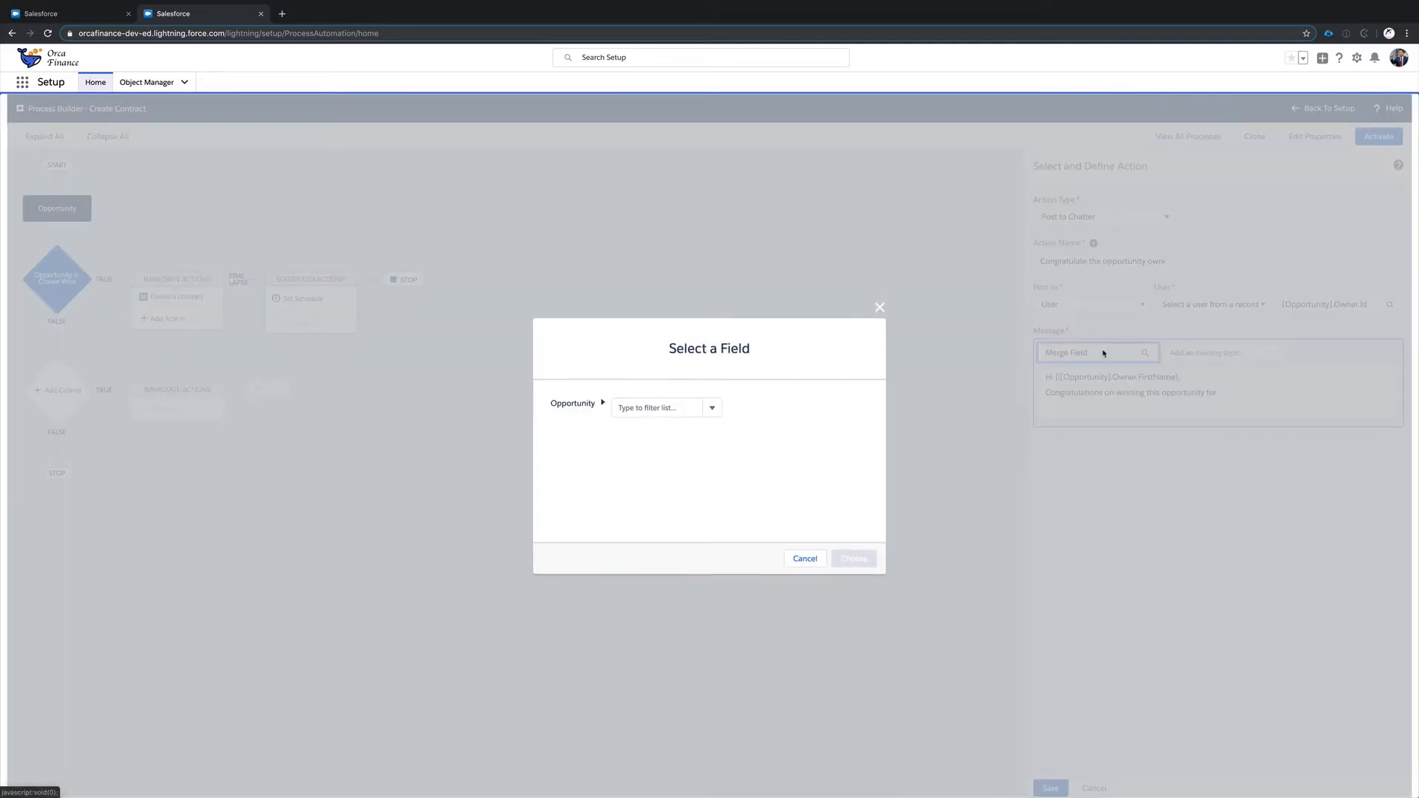
{"action": "left_click", "coordinate": [650, 409]}
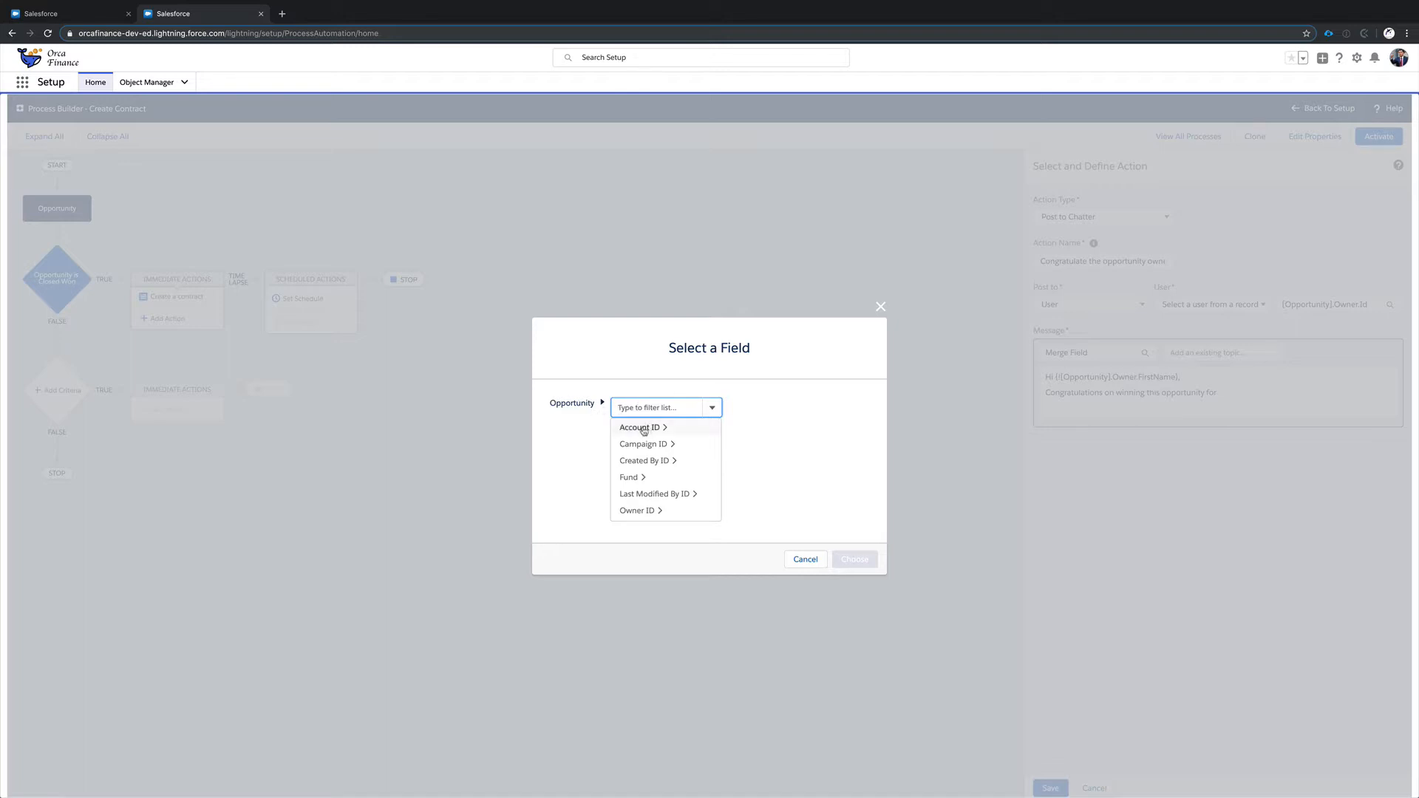
{"action": "left_click", "coordinate": [639, 429]}
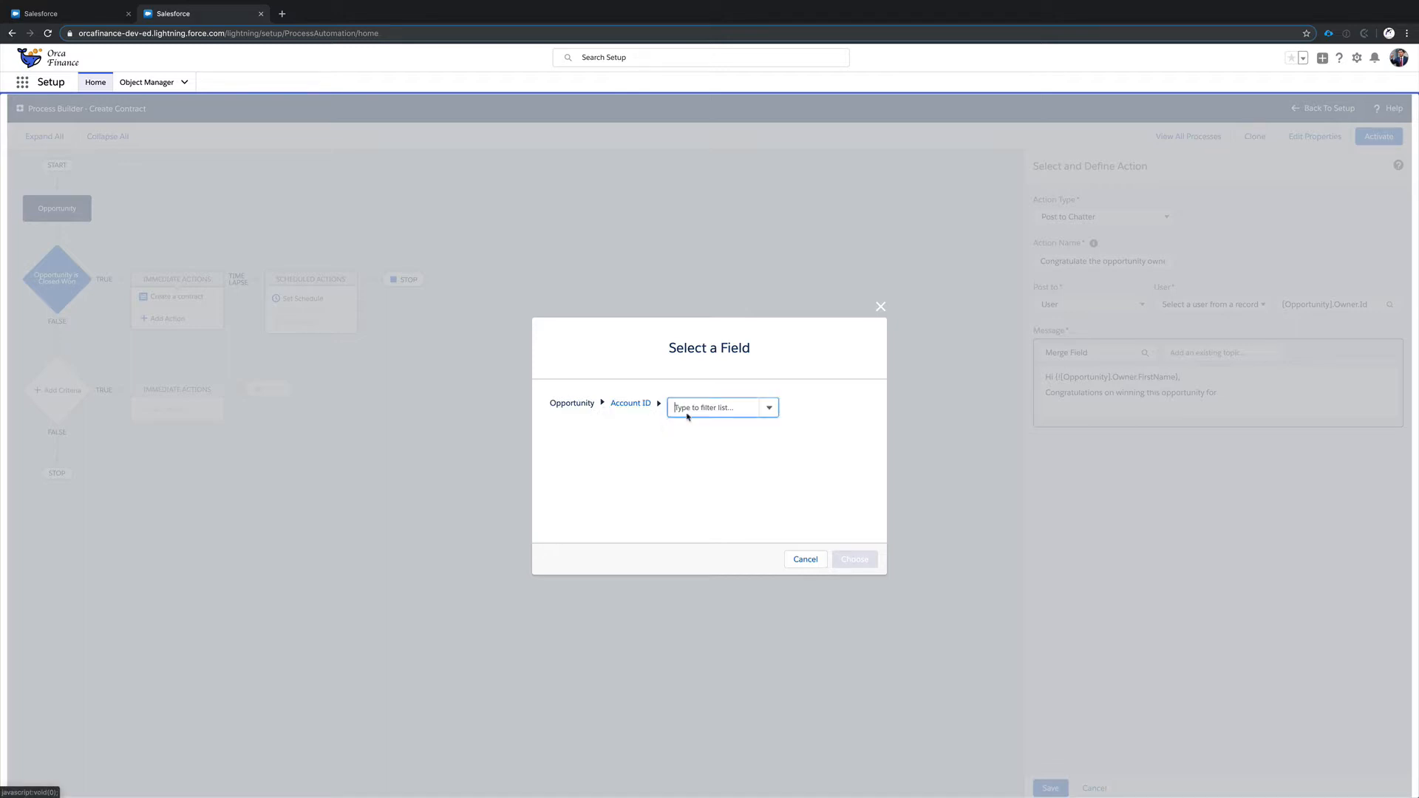
{"action": "left_click", "coordinate": [689, 409]}
{"action": "type", "text": "name"}
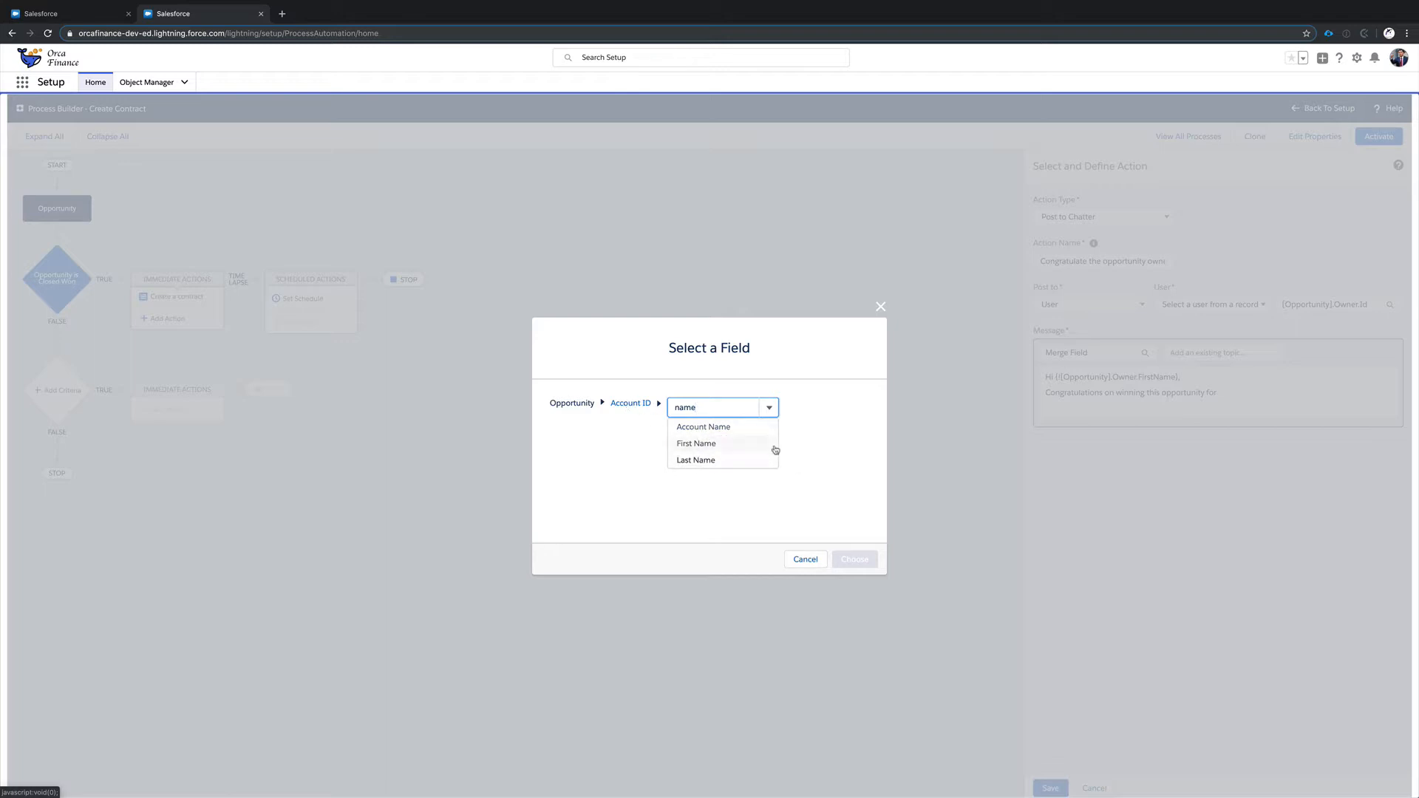
{"action": "left_click", "coordinate": [717, 427]}
{"action": "left_click", "coordinate": [853, 555]}
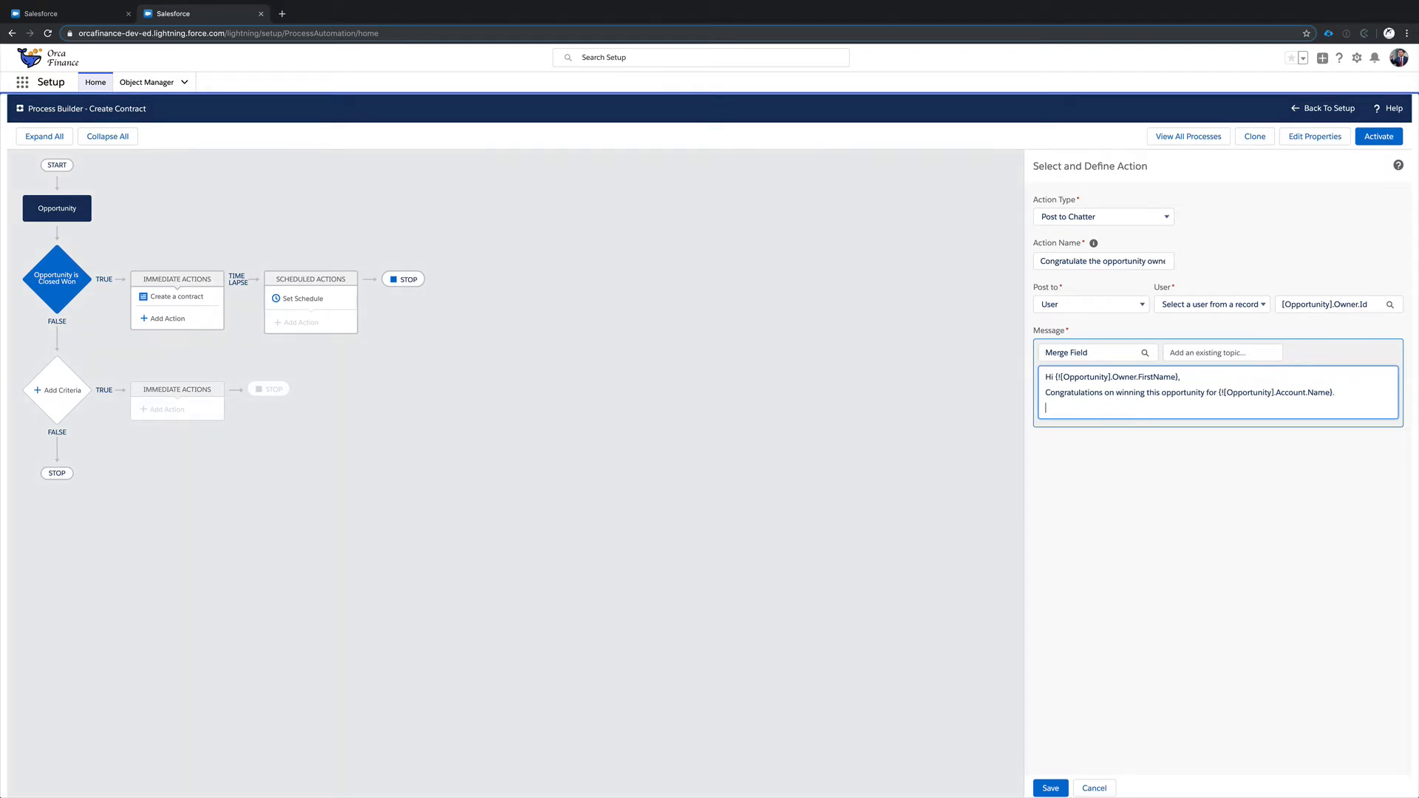
- Close the Chatter message with the line "Orca Finance Success!!!"
{"action": "type", "text": "Orca Finance Success!!!"}
{"action": "left_click", "coordinate": [1321, 454]}
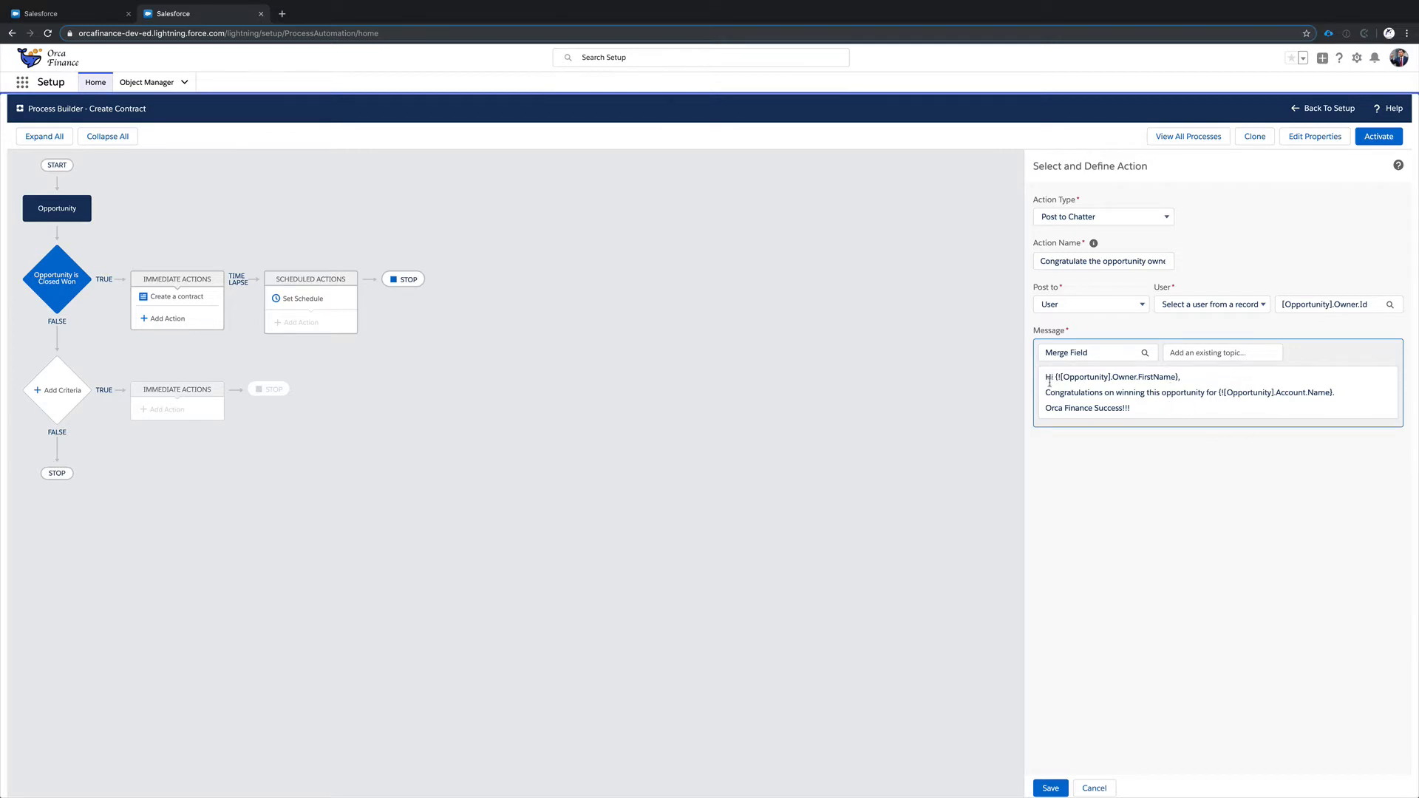
{"action": "left_click", "coordinate": [1150, 379]}
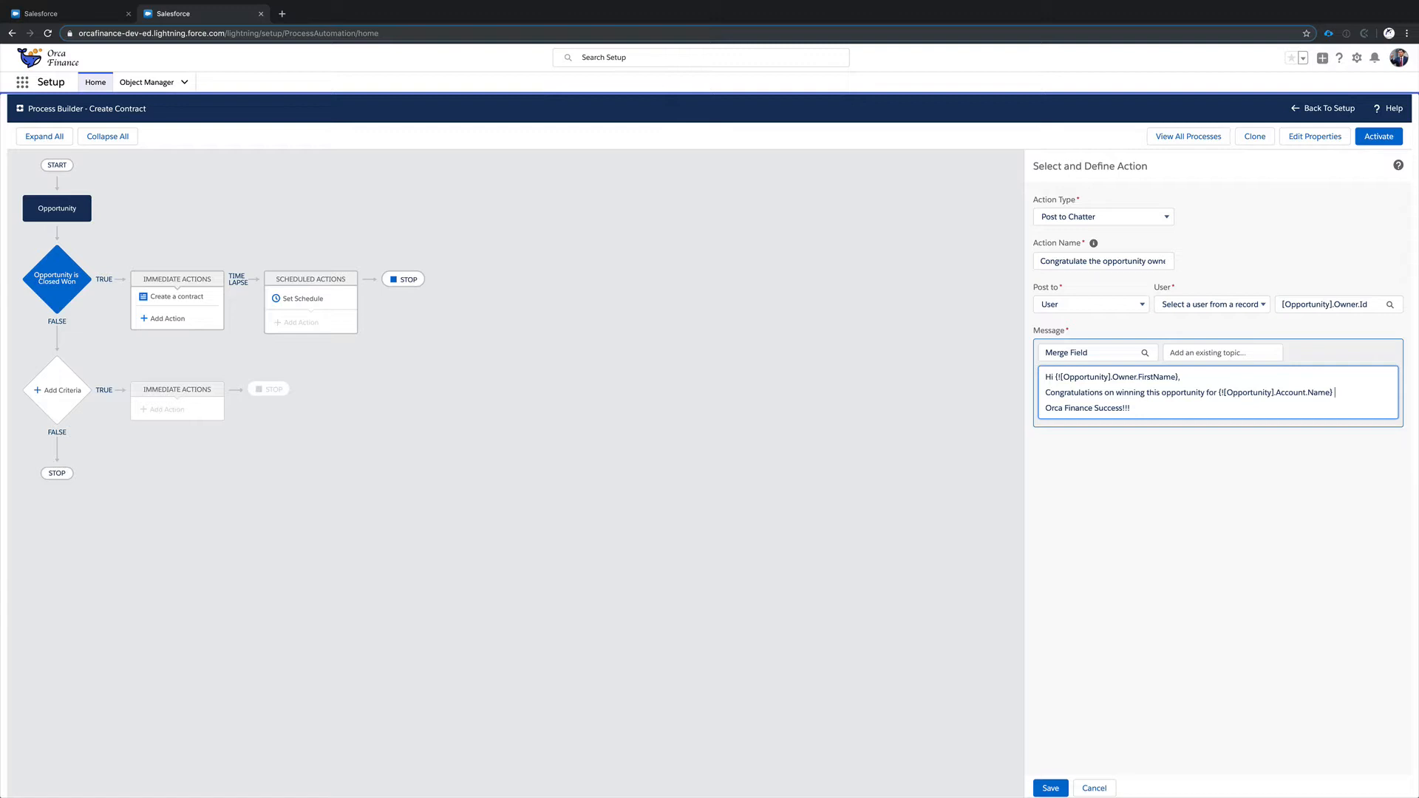
- Extend the congratulations sentence with "for the value of", the opportunity's Amount merge field and "!!!"
{"action": "type", "text": "for the value of"}
{"action": "left_click", "coordinate": [1066, 351]}
{"action": "left_click", "coordinate": [650, 406]}
{"action": "type", "text": "a"}
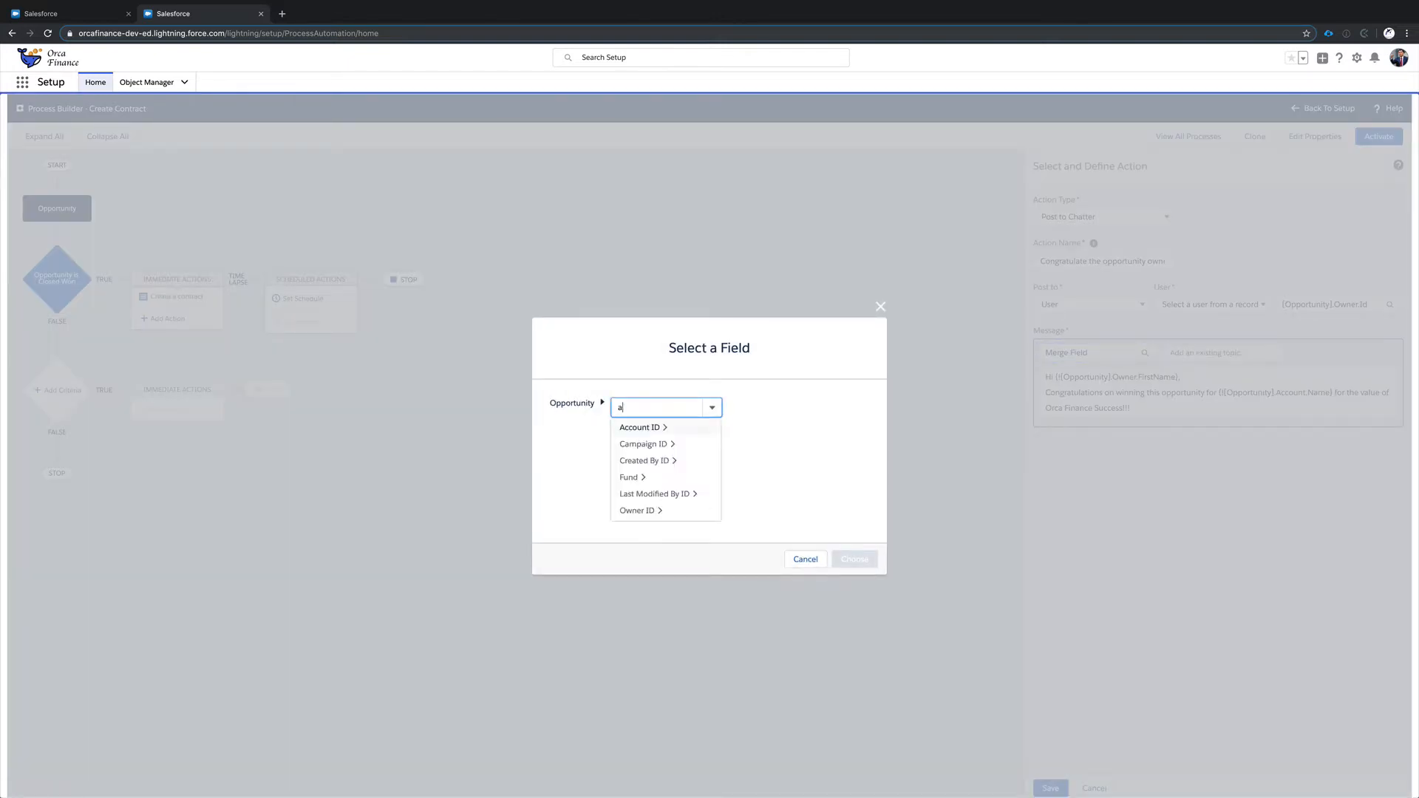
{"action": "type", "text": "mount"}
{"action": "left_click", "coordinate": [648, 427]}
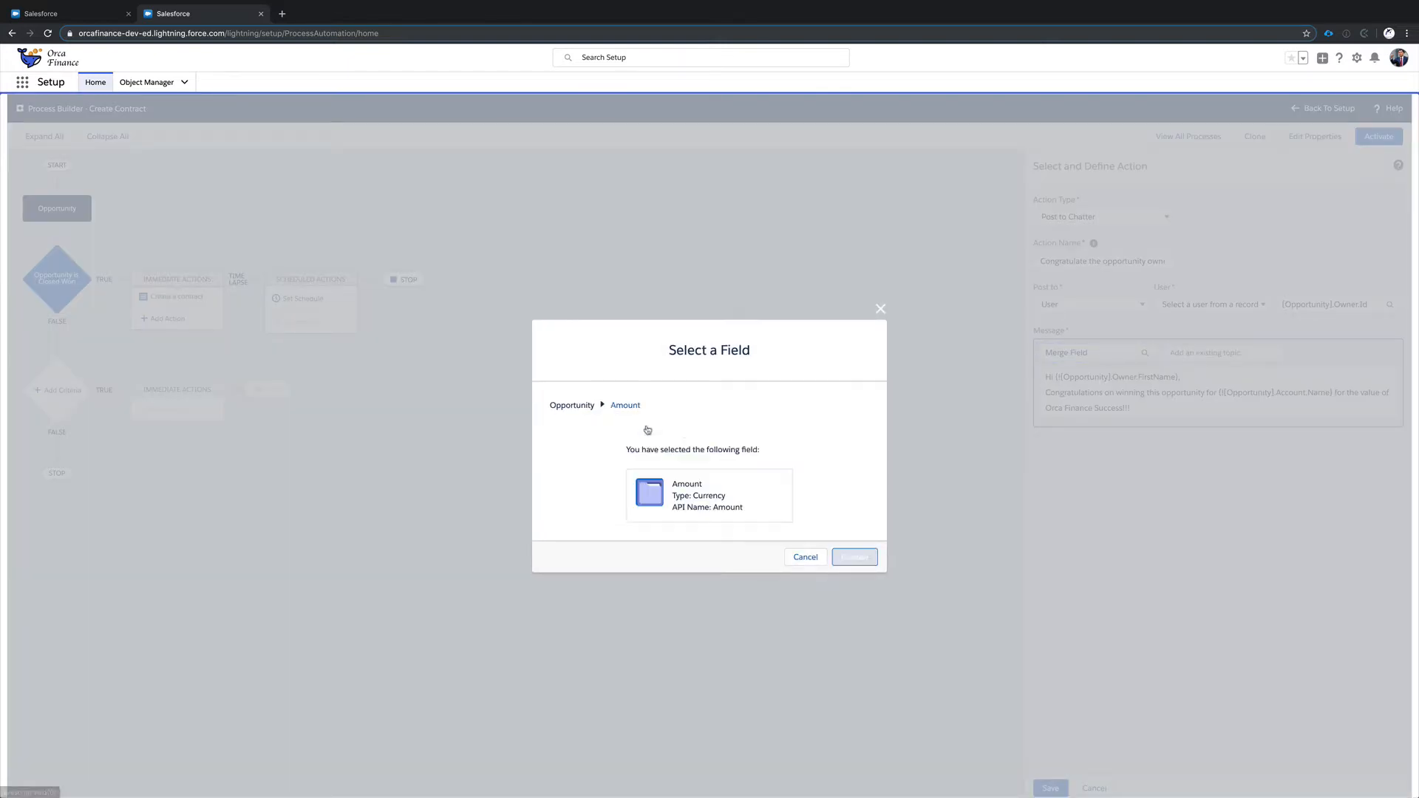
{"action": "left_click", "coordinate": [866, 560]}
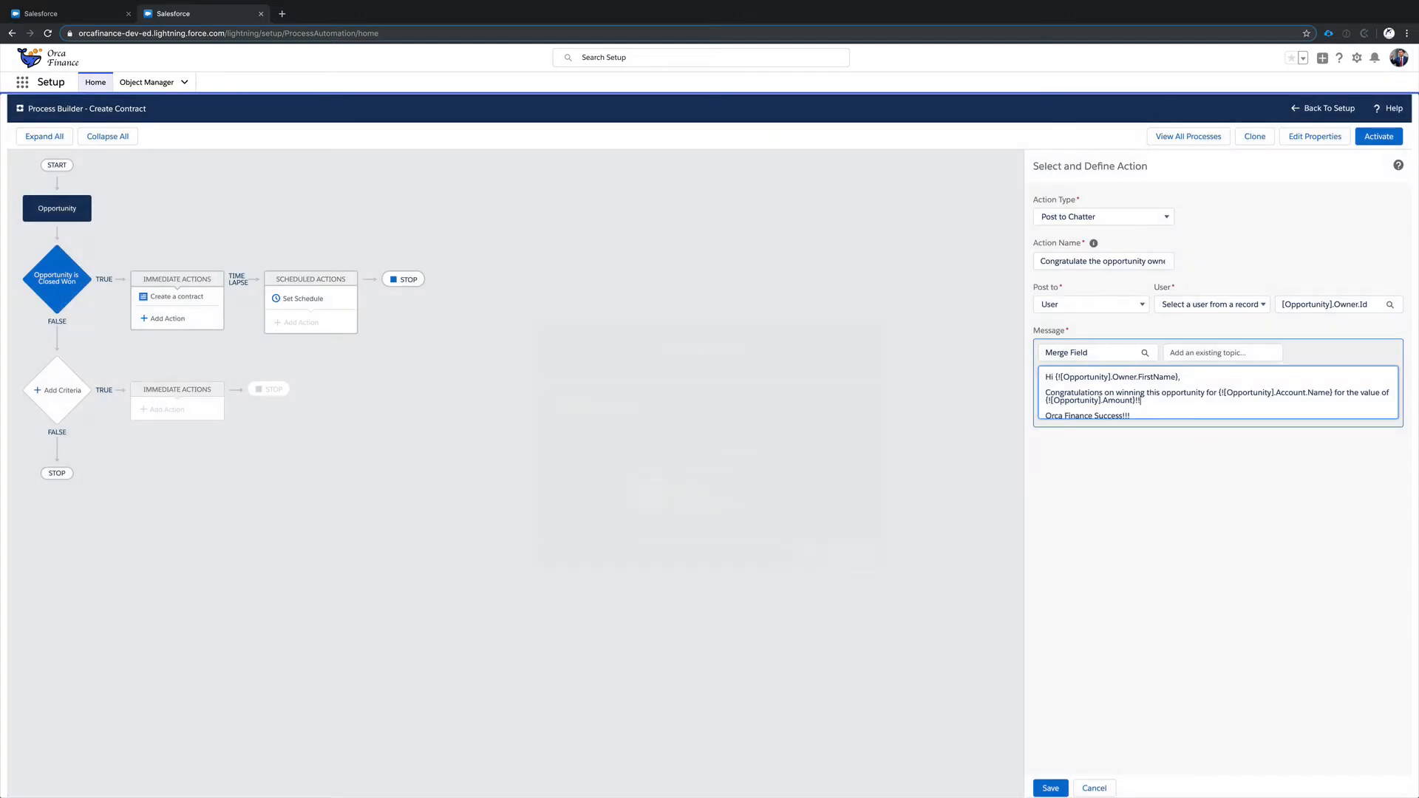
- Save the Chatter post action and expand the immediate actions list of the Closed Won criteria
{"action": "scroll", "coordinate": [1140, 387], "scroll_direction": "down", "scroll_amount": 1}
{"action": "scroll", "coordinate": [1138, 384], "scroll_direction": "up", "scroll_amount": 1}
{"action": "scroll", "coordinate": [1321, 402], "scroll_direction": "down", "scroll_amount": 1}
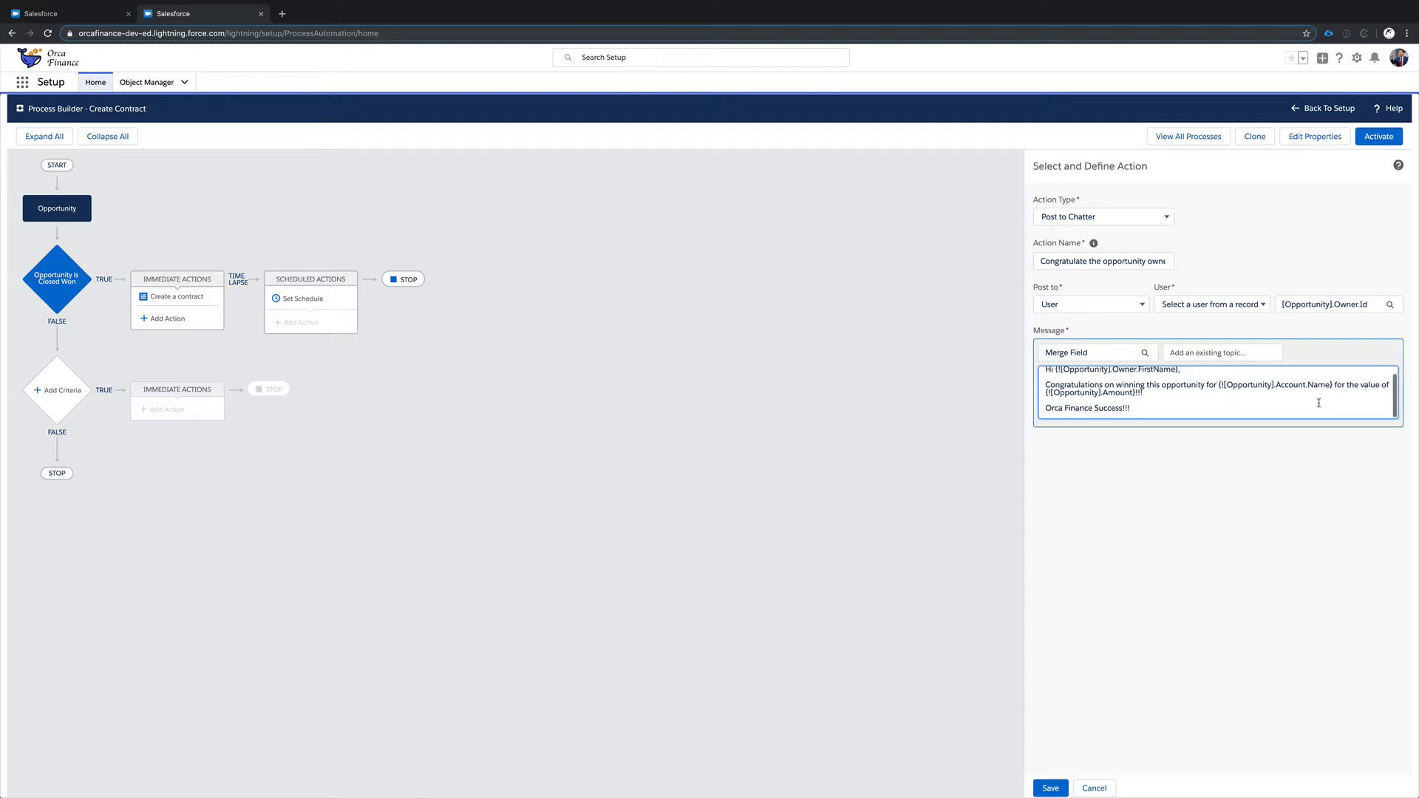
{"action": "scroll", "coordinate": [1187, 405], "scroll_direction": "up", "scroll_amount": 1}
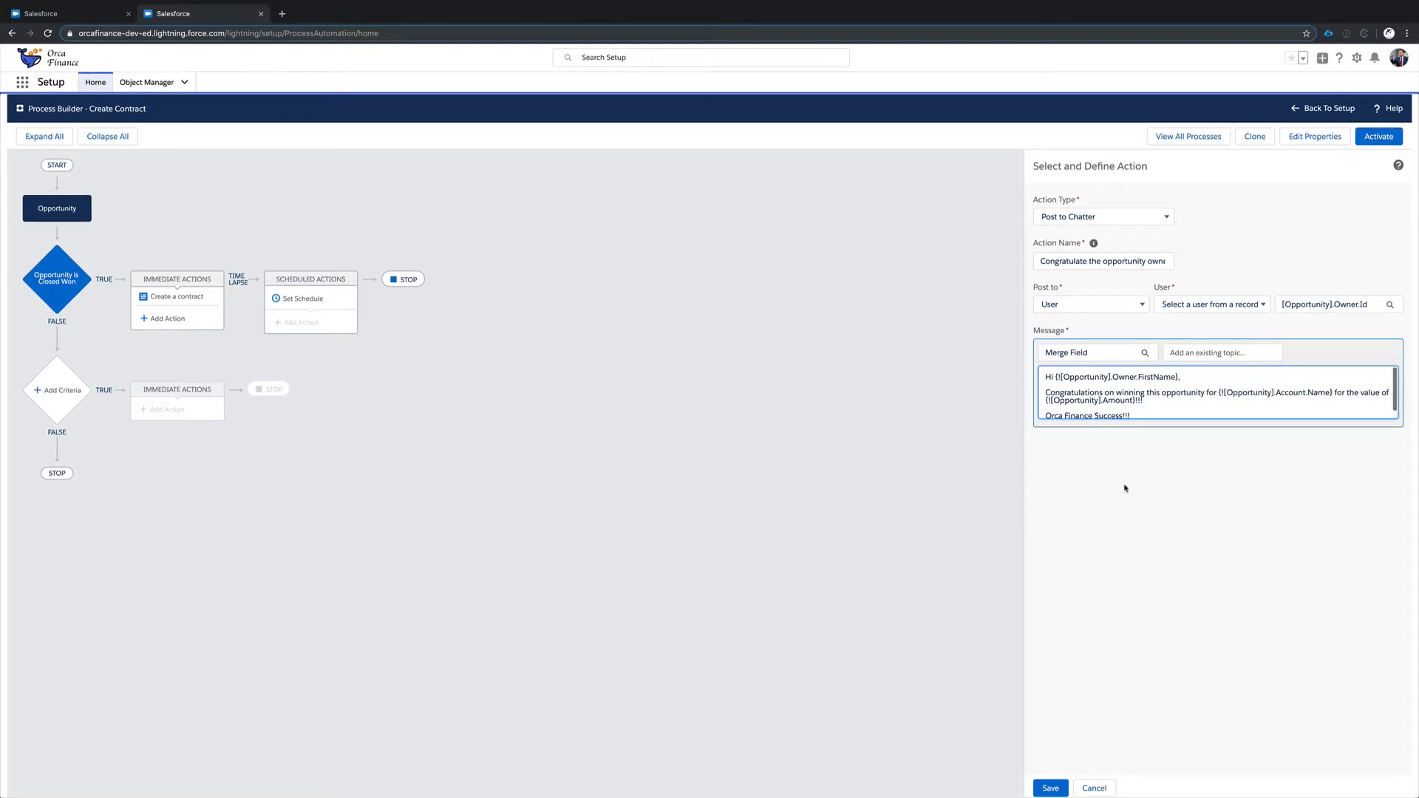
{"action": "left_click", "coordinate": [1062, 787]}
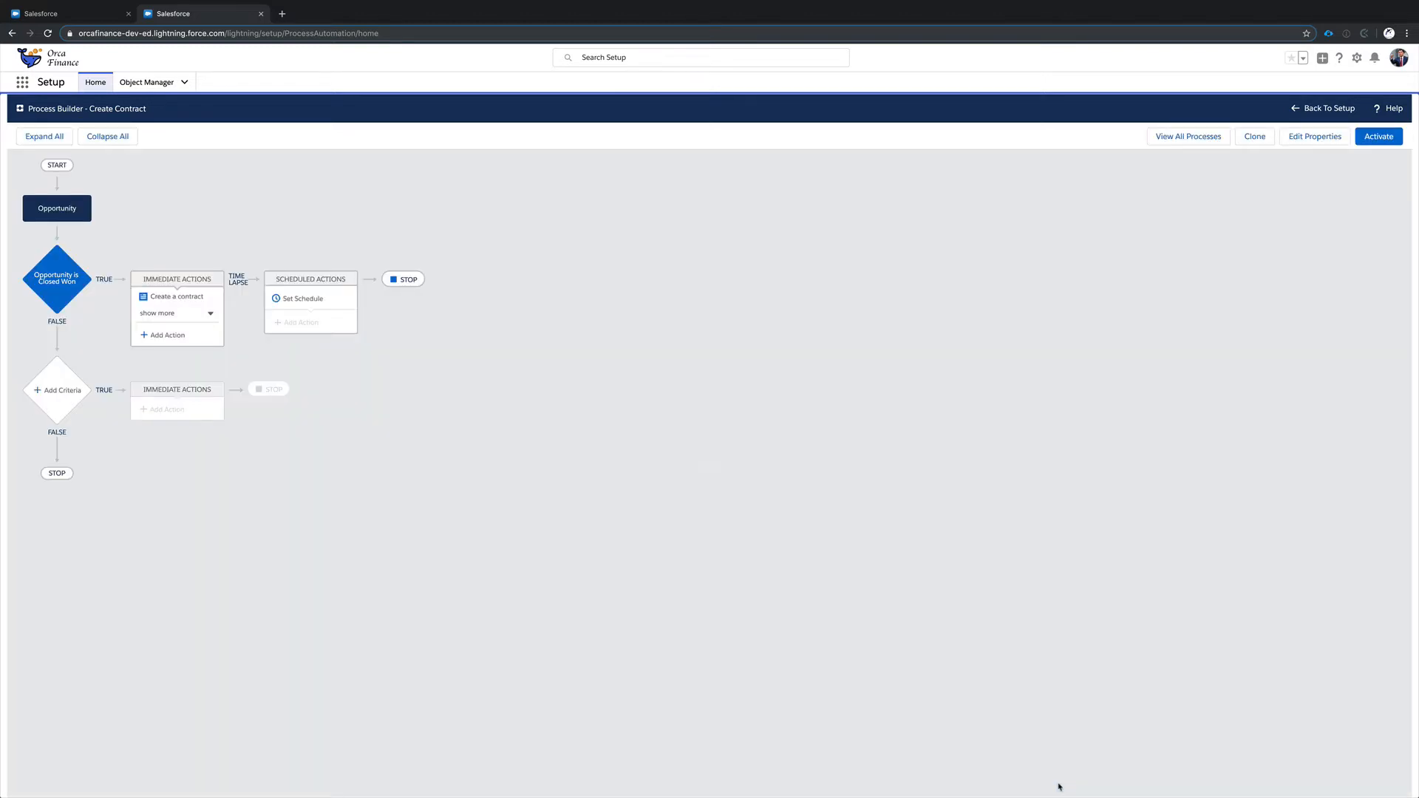
{"action": "left_click", "coordinate": [209, 314]}
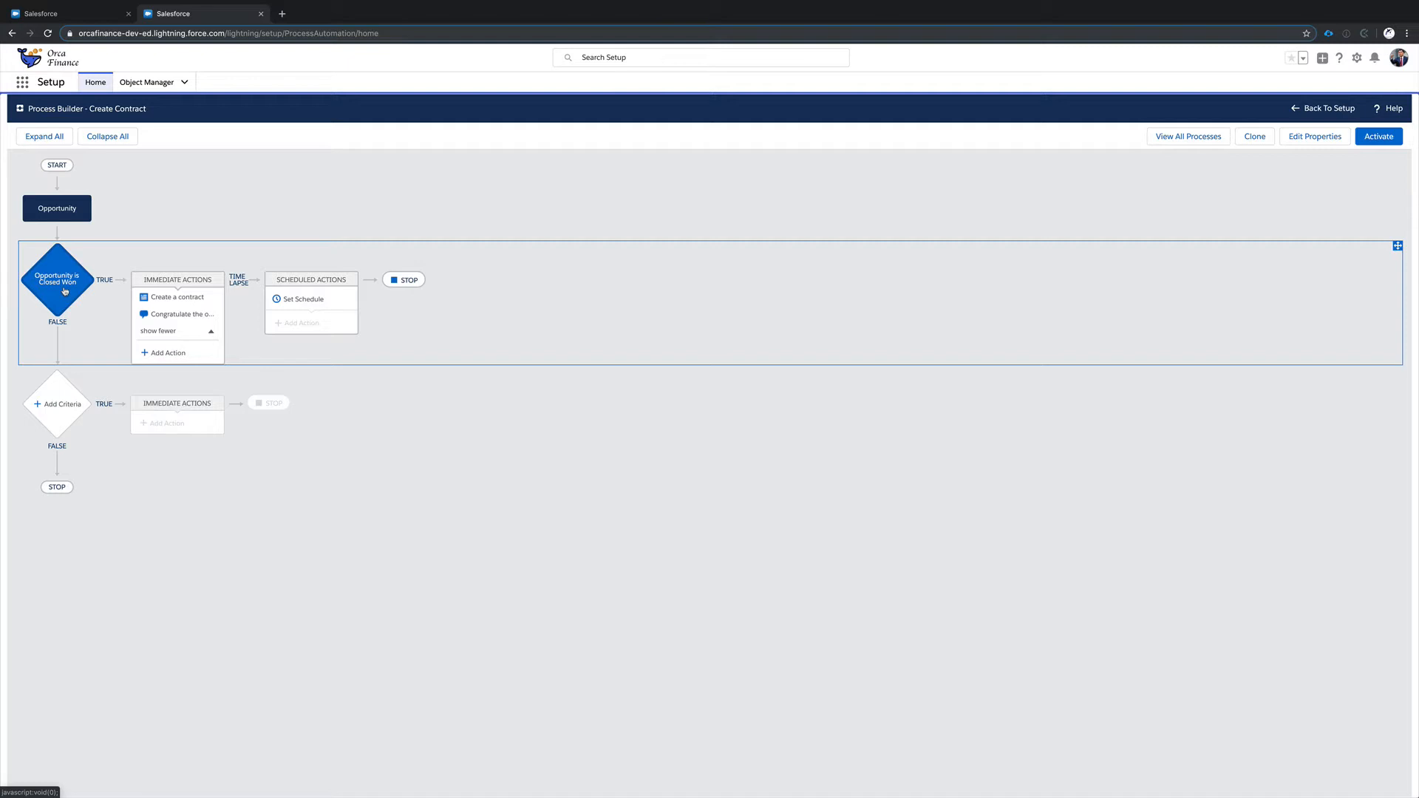
{"action": "left_click", "coordinate": [175, 317]}
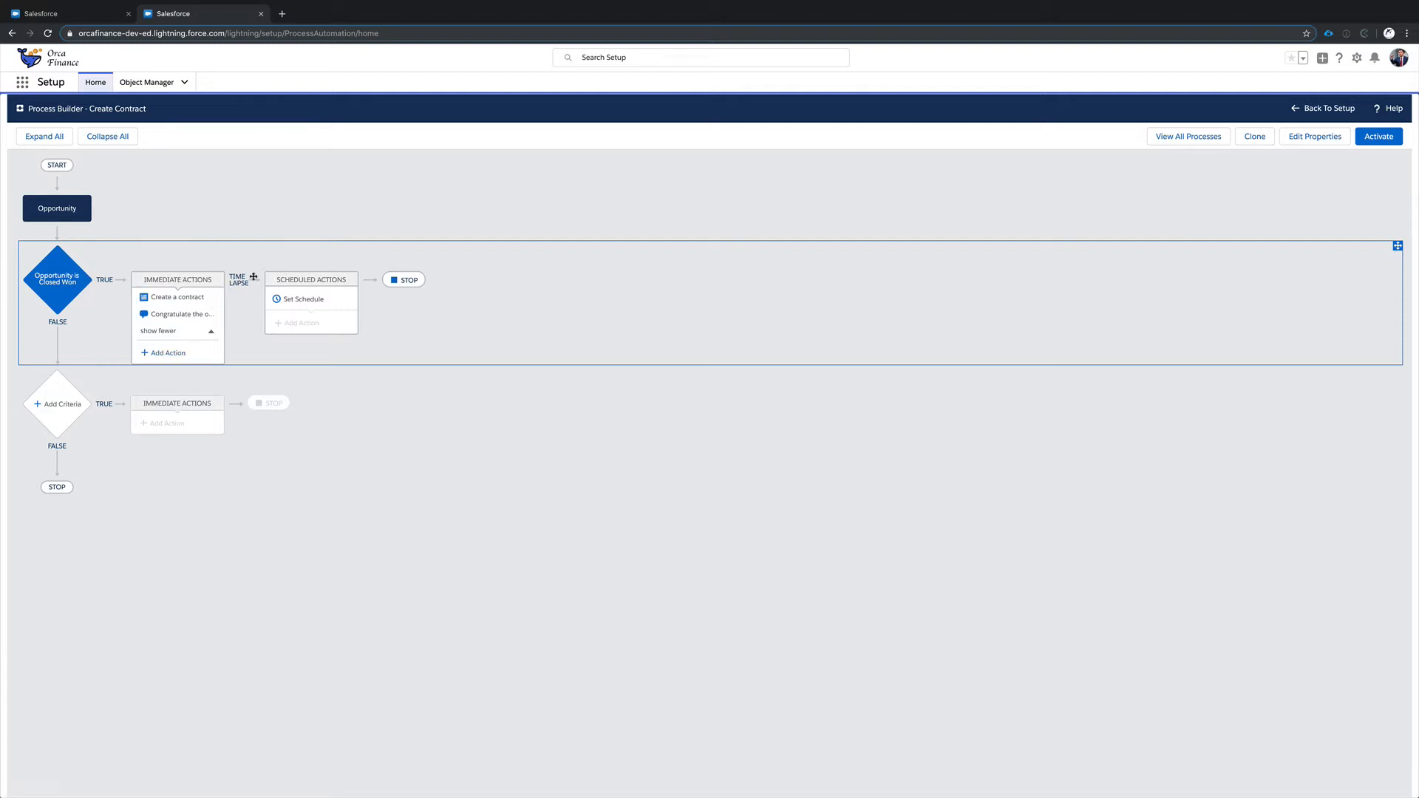
- Set and save the schedule for the Closed Won criteria's scheduled actions as 60 days from now
{"action": "left_click", "coordinate": [285, 299]}
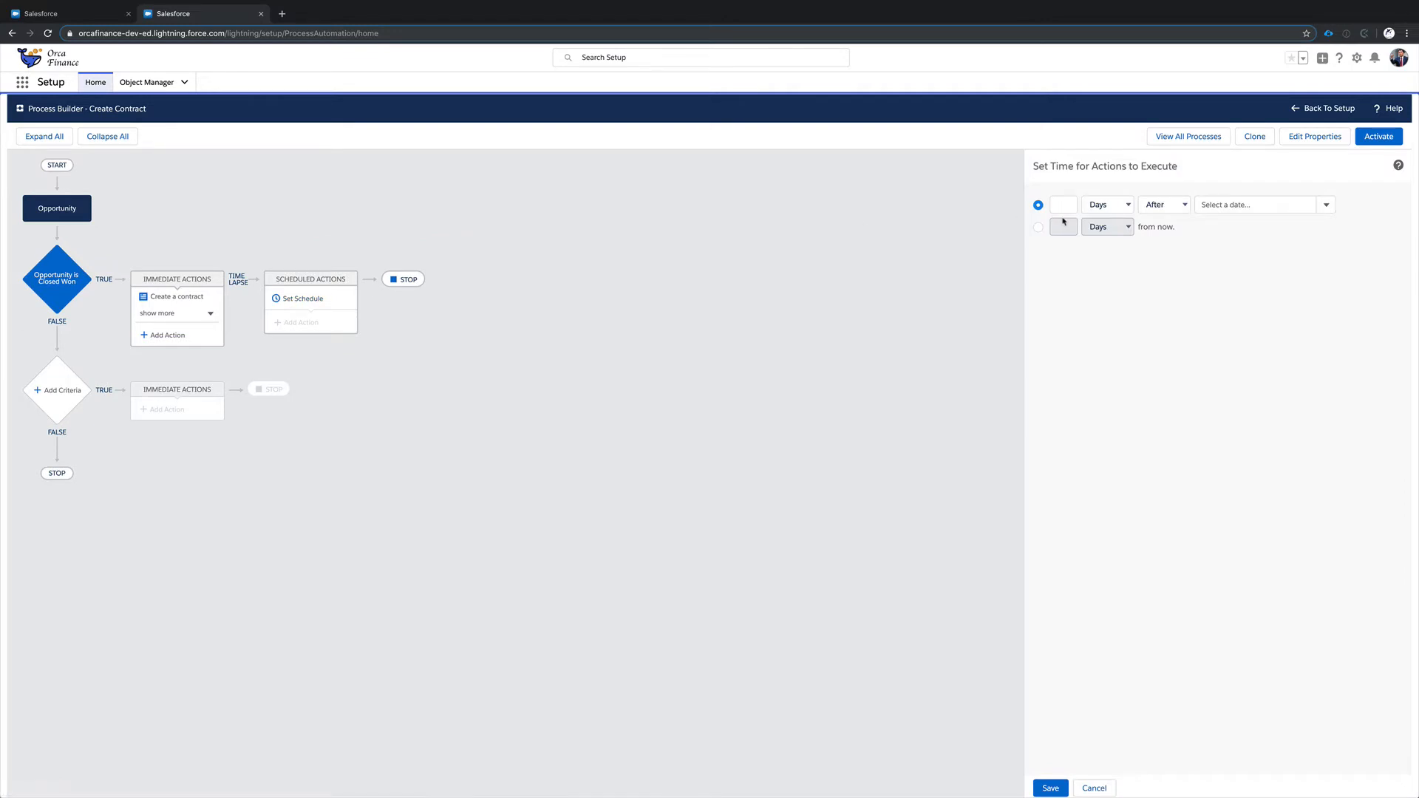
{"action": "left_click", "coordinate": [1039, 227]}
{"action": "left_click", "coordinate": [1059, 228]}
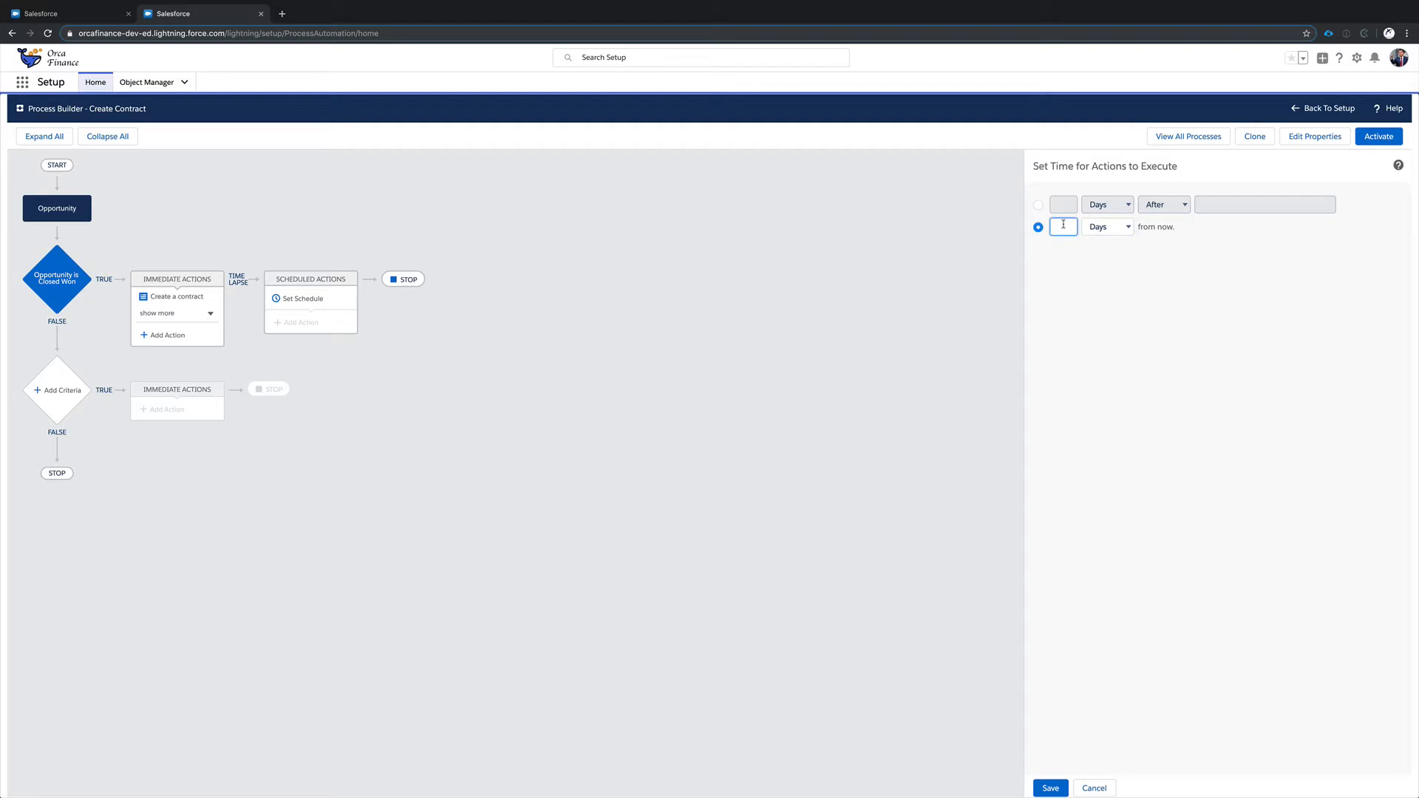
{"action": "type", "text": "60"}
{"action": "left_click", "coordinate": [1051, 788]}
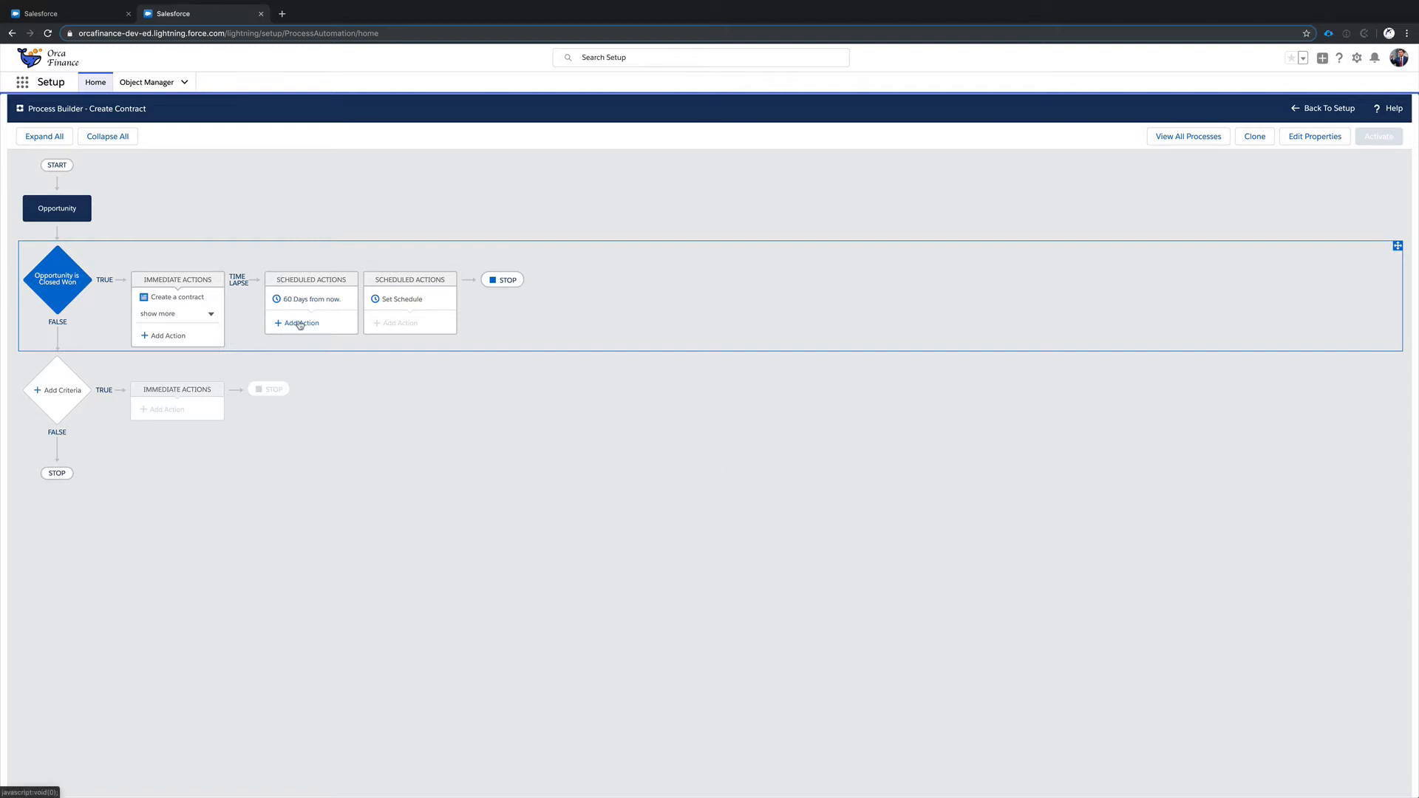
- Add an action of type Quick Actions to the 60-day schedule and name it "Follow Up Task"
{"action": "left_click", "coordinate": [299, 323]}
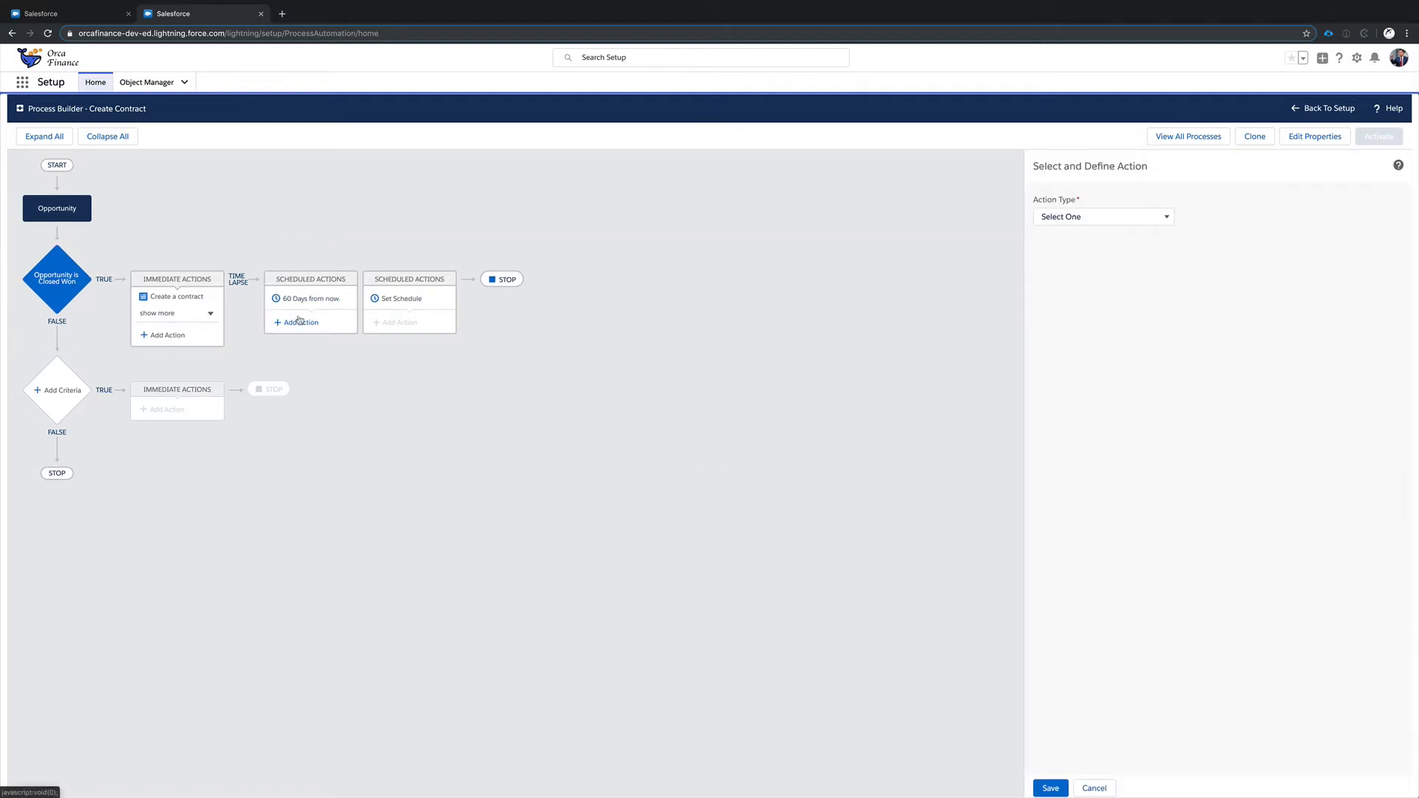
{"action": "left_click", "coordinate": [1123, 217]}
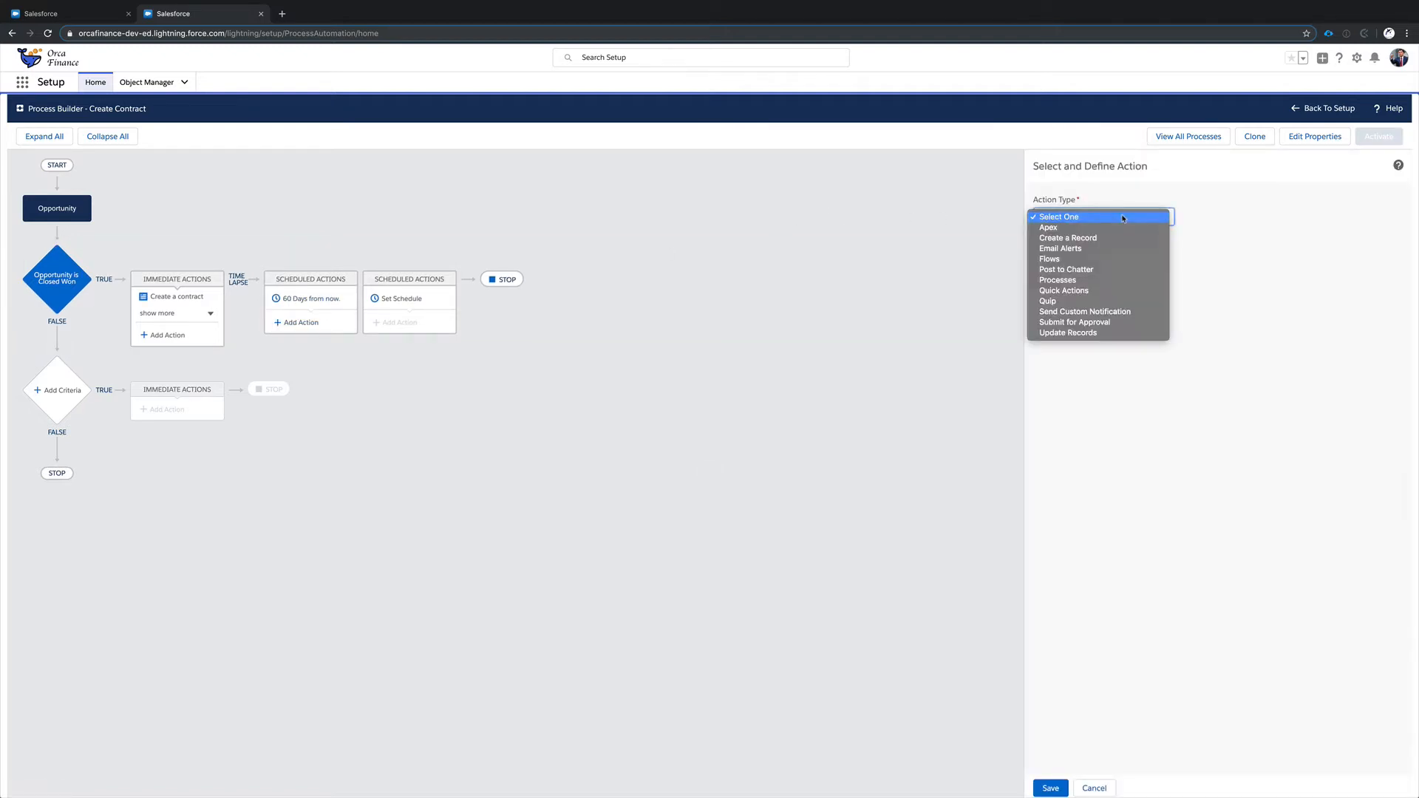
{"action": "left_click", "coordinate": [1100, 295]}
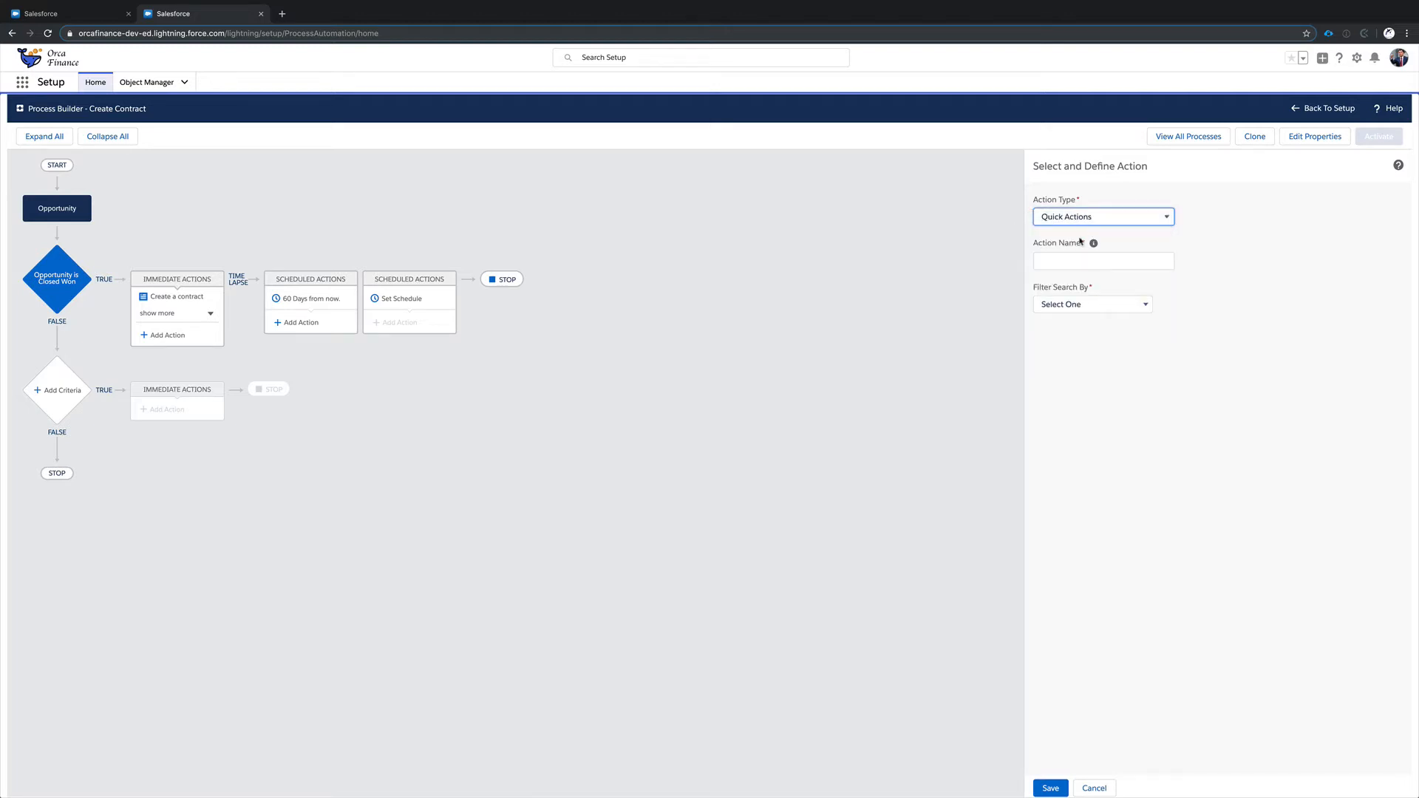
{"action": "left_click", "coordinate": [1095, 302]}
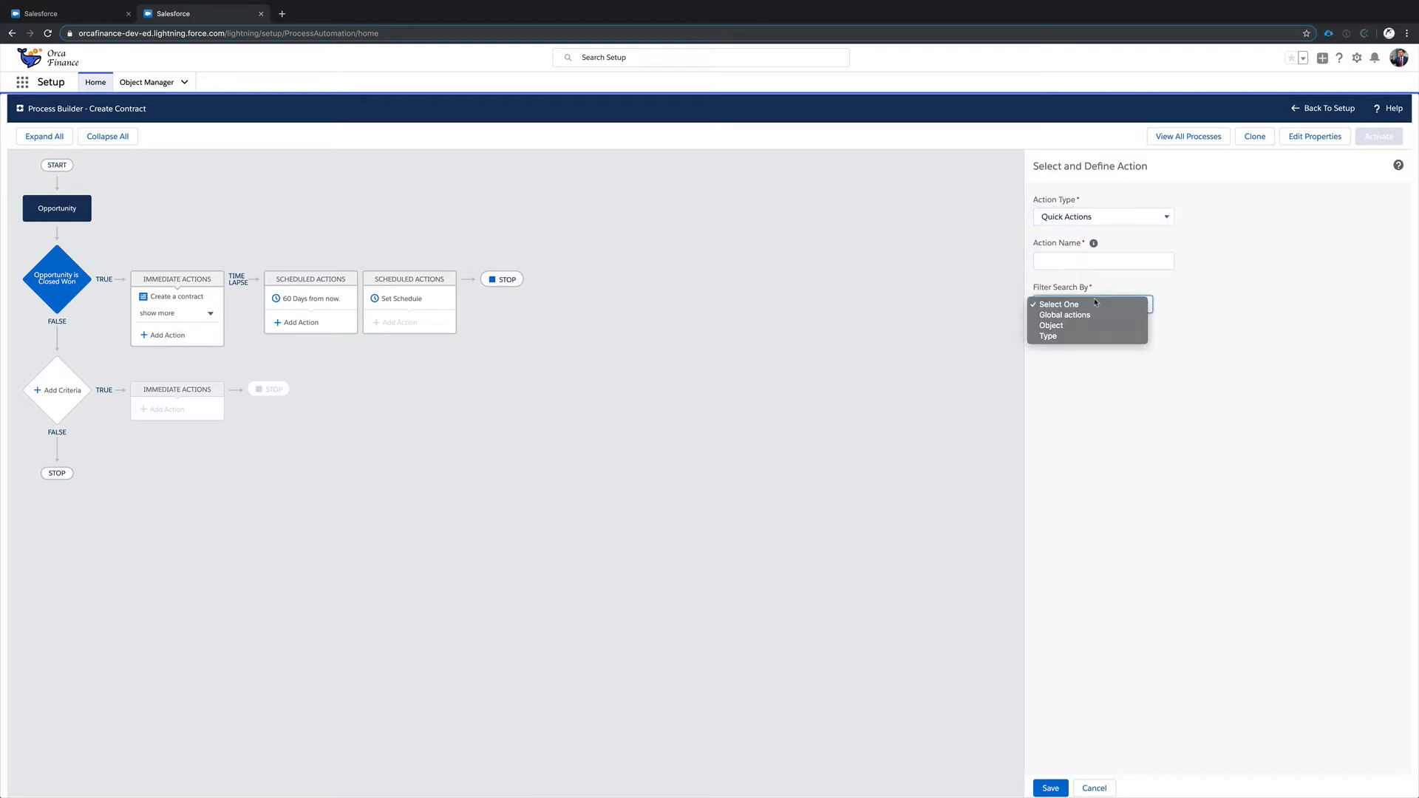
{"action": "left_click", "coordinate": [1113, 261]}
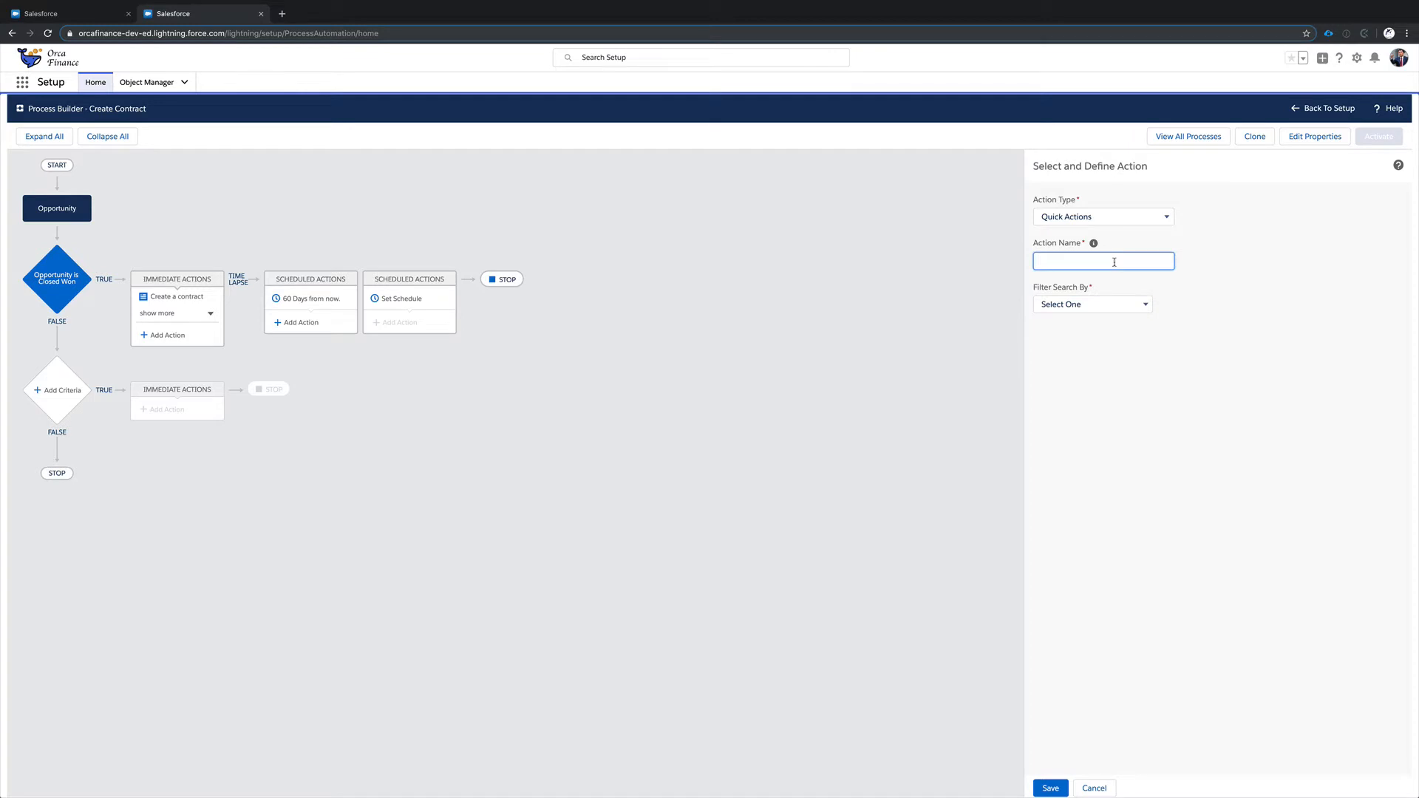
{"action": "type", "text": "Follow Up Task"}
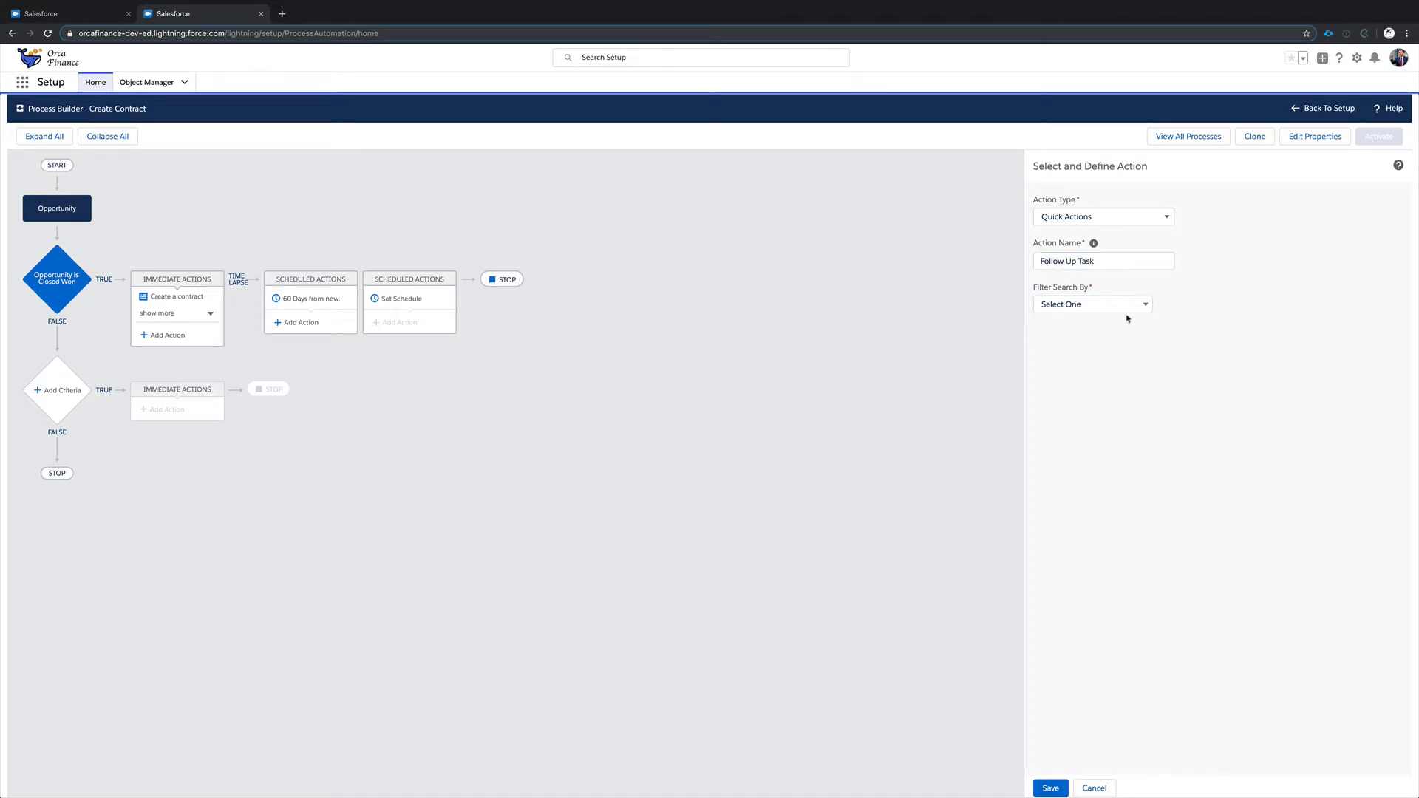
- Set the Follow Up Task action to filter by Global actions, type Create a Record, and choose the NewTask action
{"action": "left_click", "coordinate": [1128, 306]}
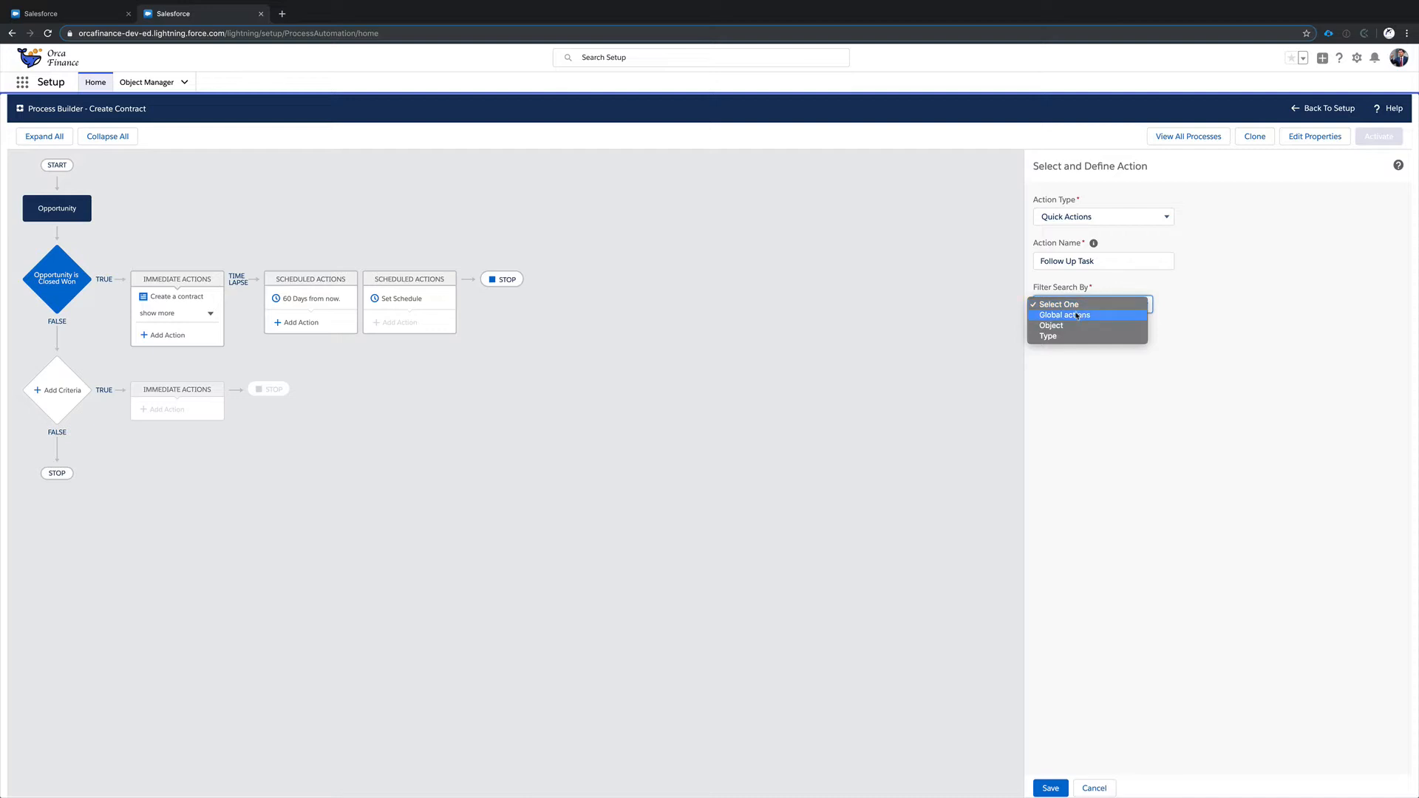
{"action": "left_click", "coordinate": [1102, 315]}
{"action": "left_click", "coordinate": [1193, 309]}
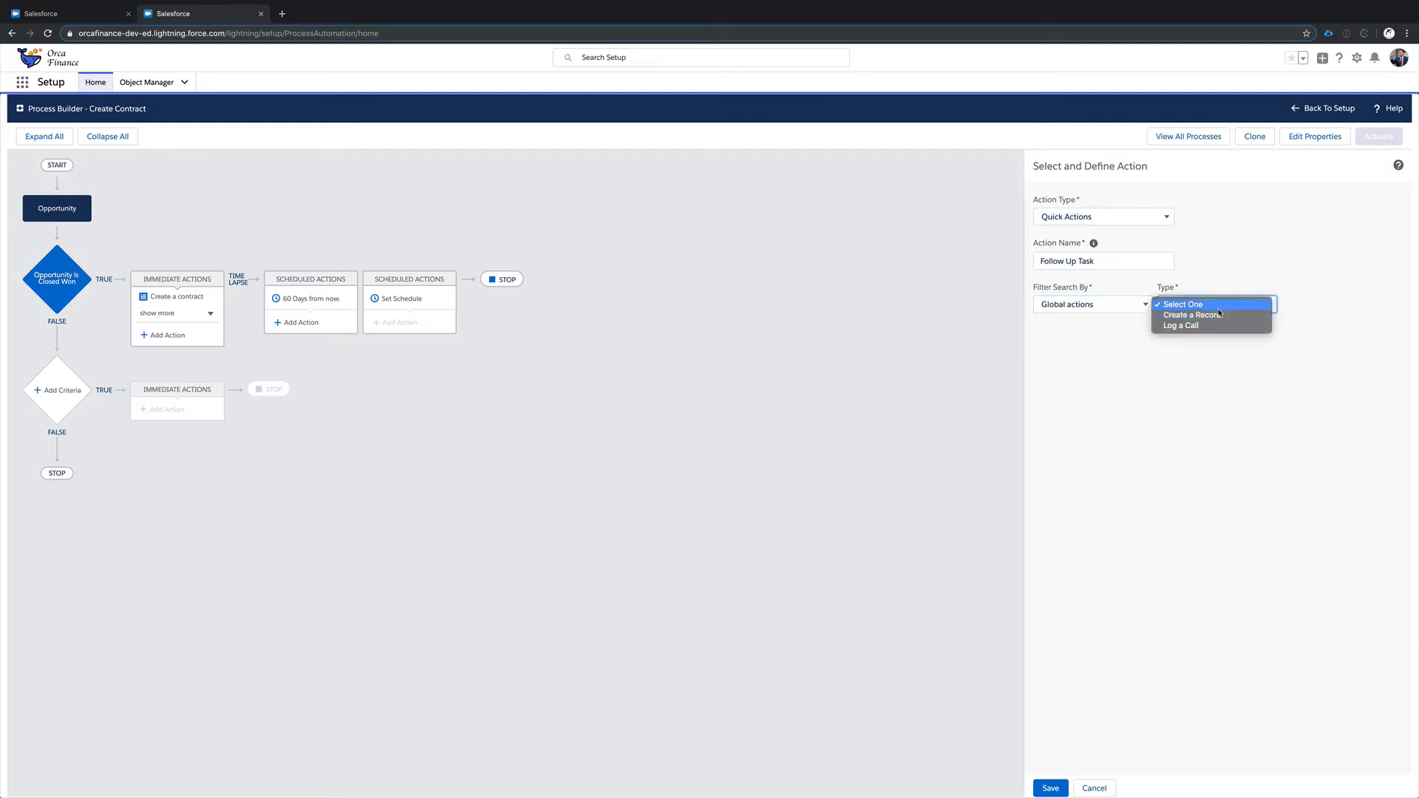
{"action": "left_click", "coordinate": [1205, 315]}
{"action": "left_click", "coordinate": [1300, 304]}
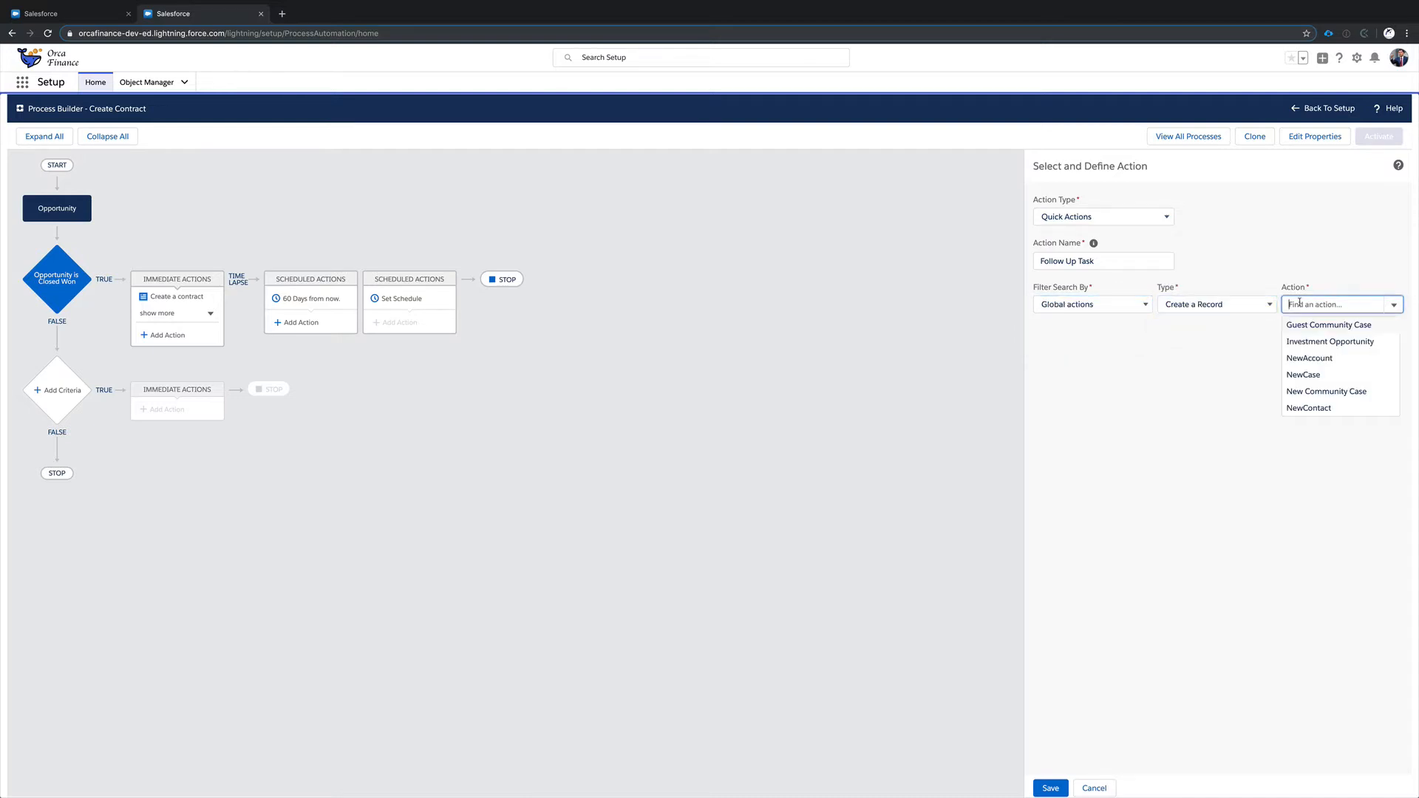
{"action": "scroll", "coordinate": [1322, 343], "scroll_direction": "down", "scroll_amount": 3}
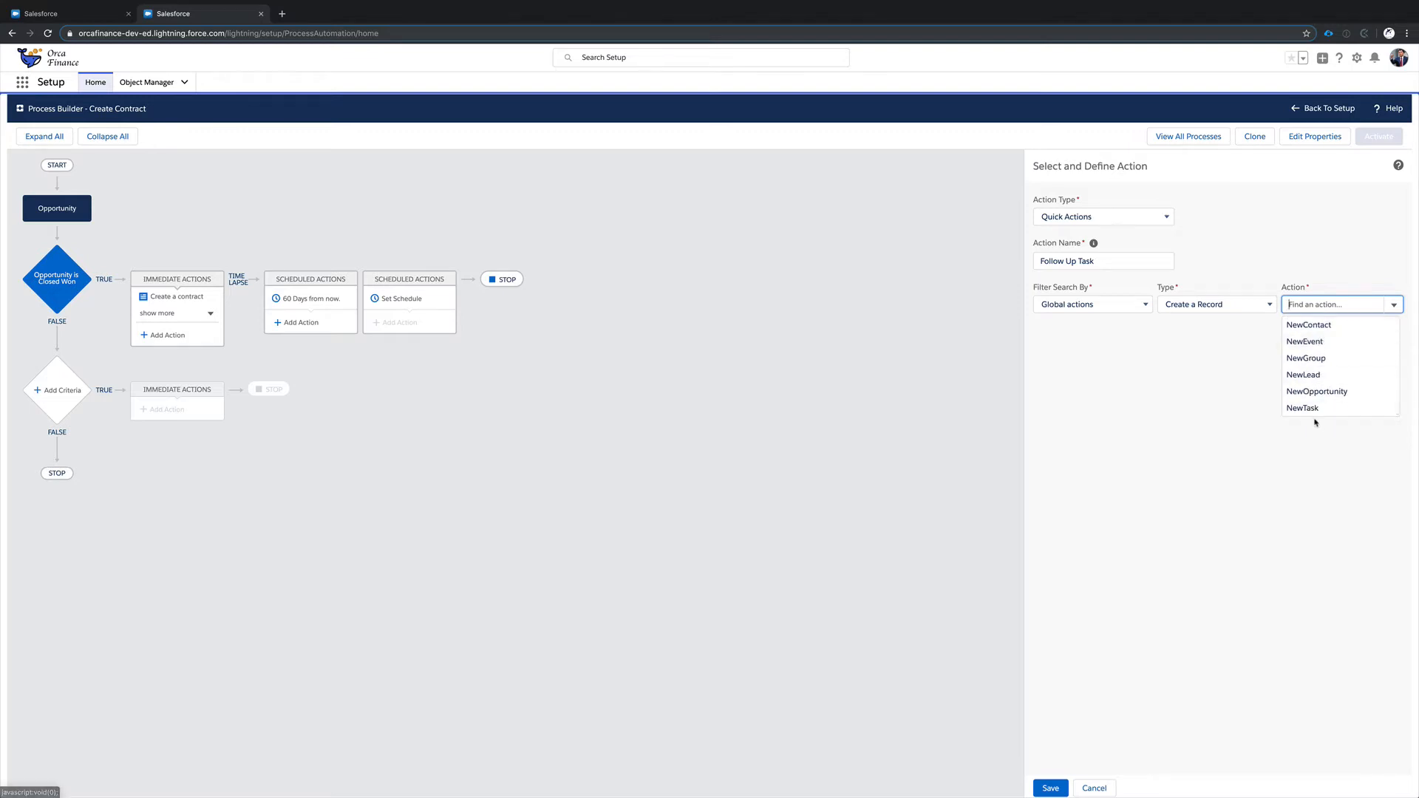
{"action": "left_click", "coordinate": [1310, 411]}
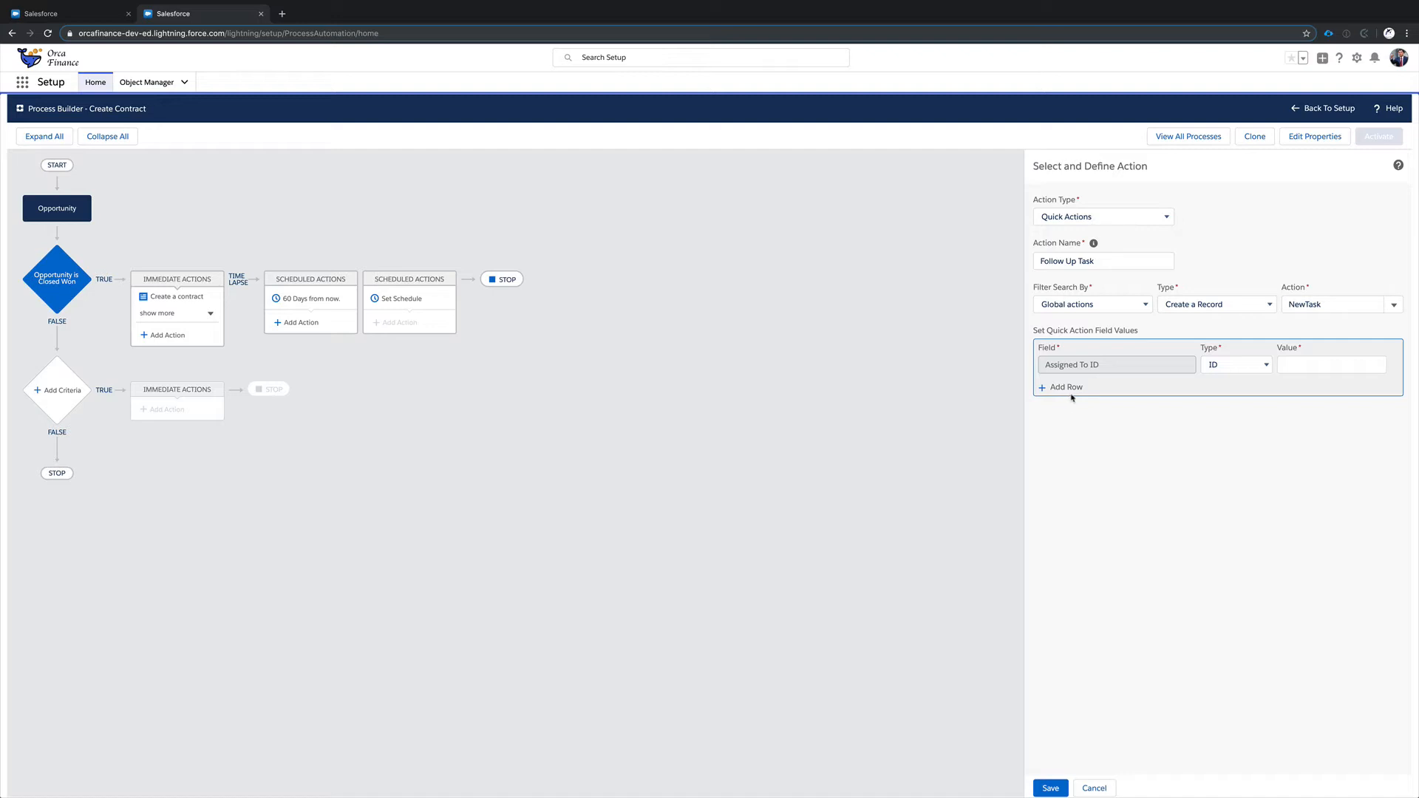
{"action": "left_click", "coordinate": [1232, 362]}
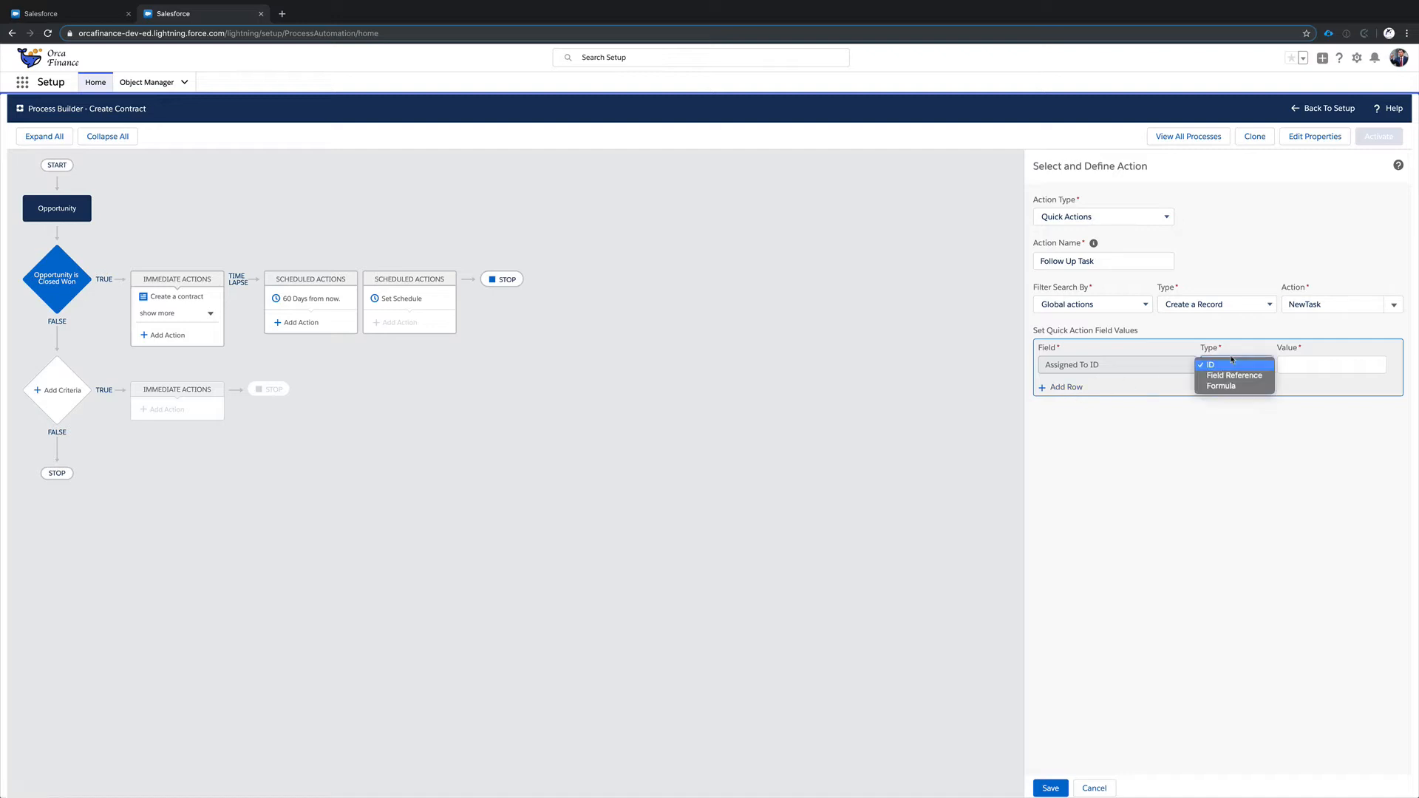
{"action": "left_click", "coordinate": [1230, 342]}
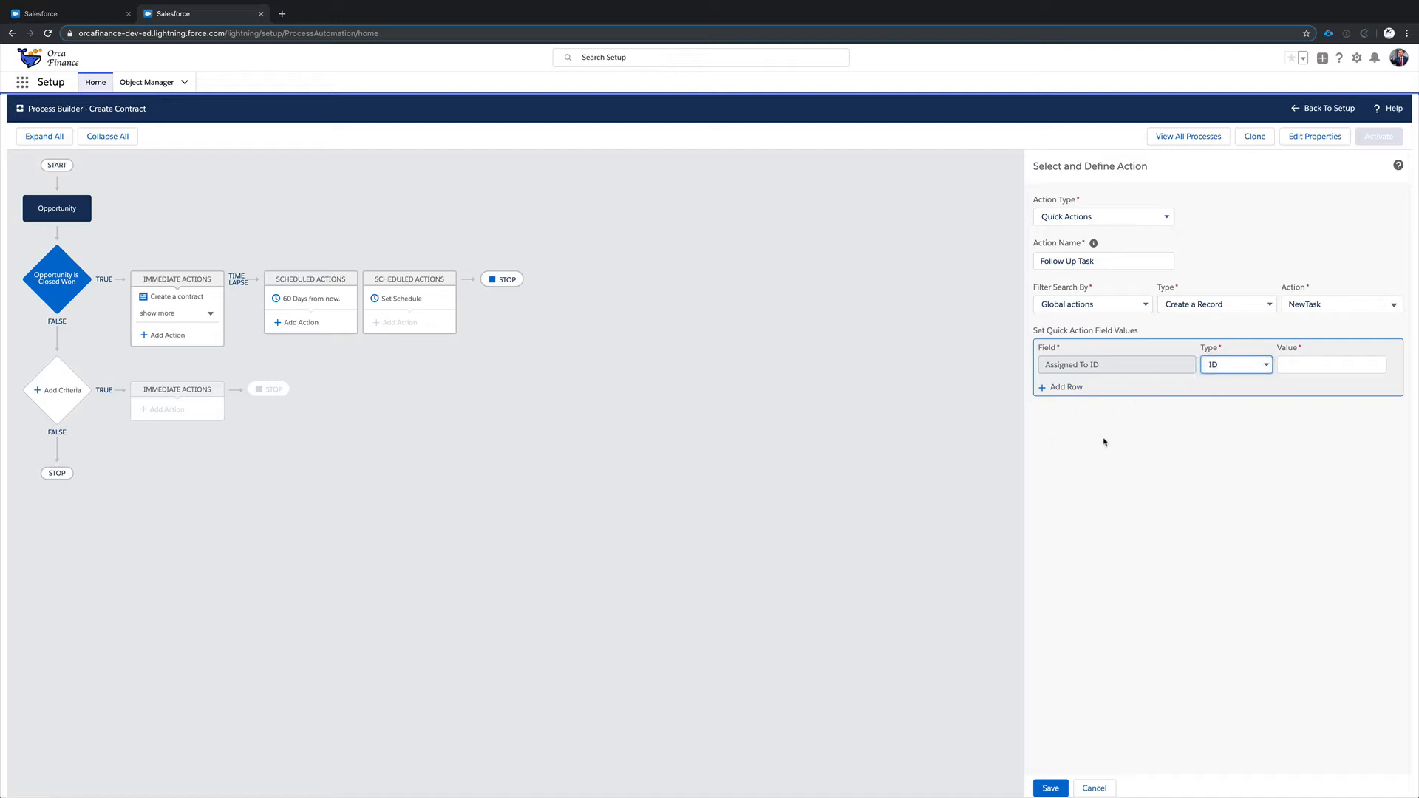
{"action": "left_click", "coordinate": [1042, 340]}
{"action": "left_click", "coordinate": [1234, 365]}
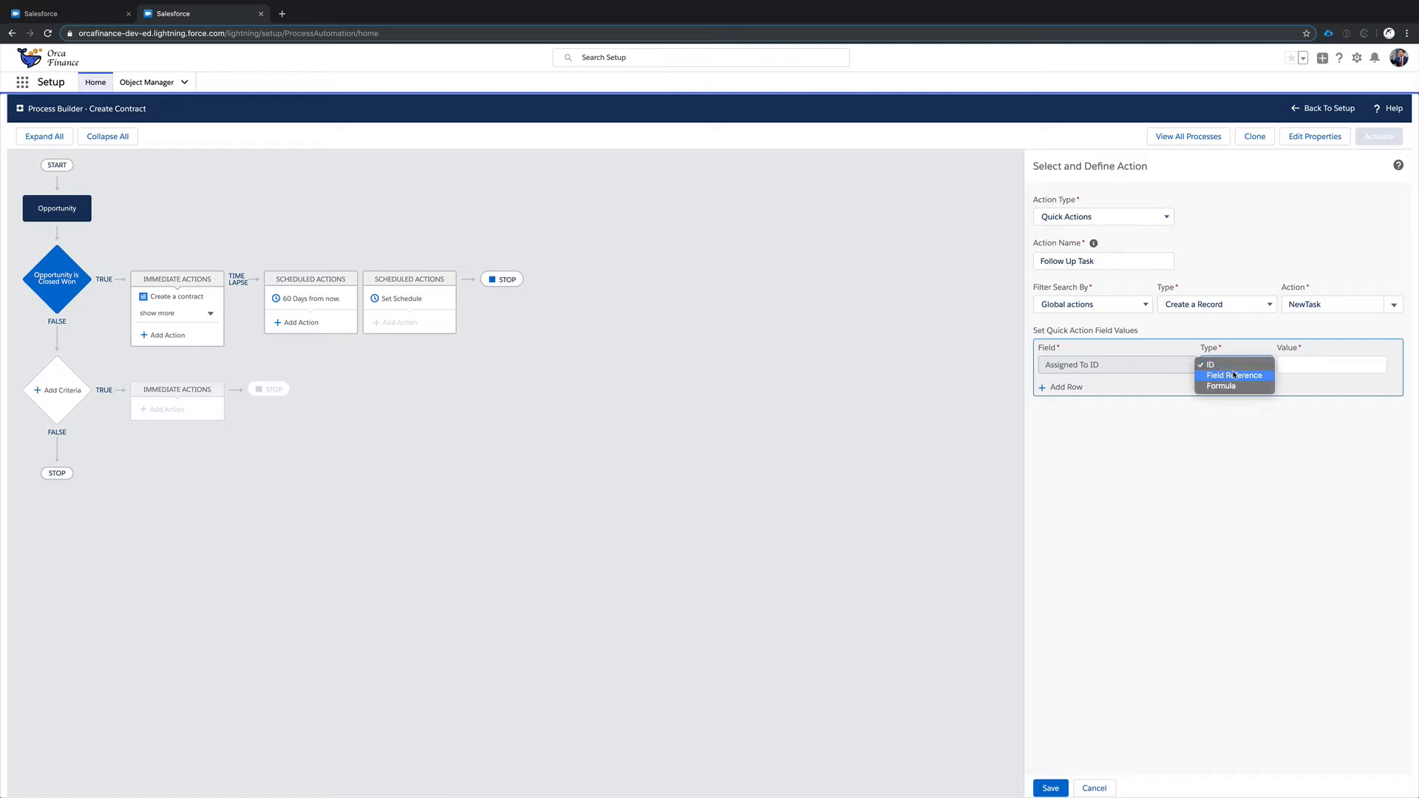
{"action": "left_click", "coordinate": [1238, 375]}
{"action": "left_click", "coordinate": [1231, 366]}
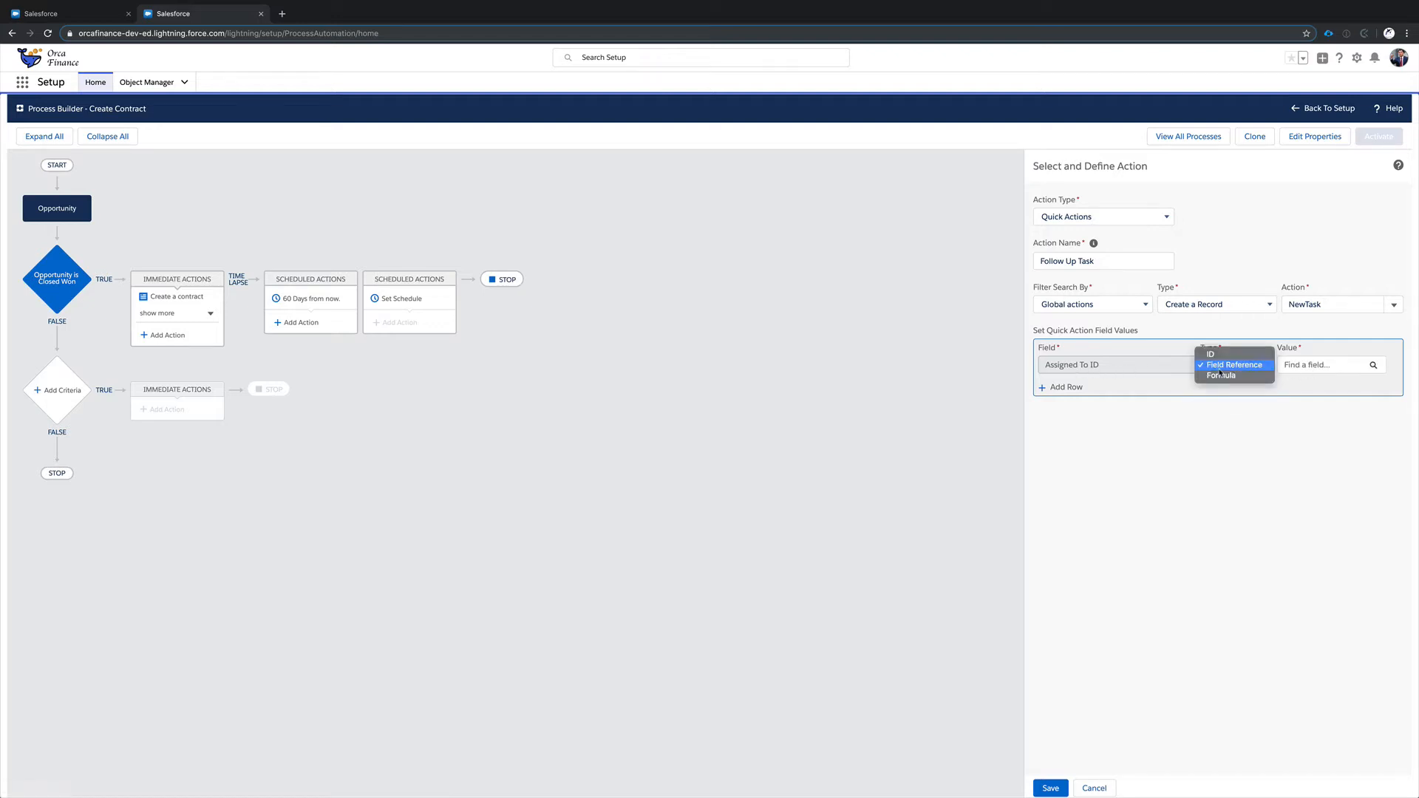
{"action": "left_click", "coordinate": [1220, 355]}
{"action": "left_click", "coordinate": [1326, 372]}
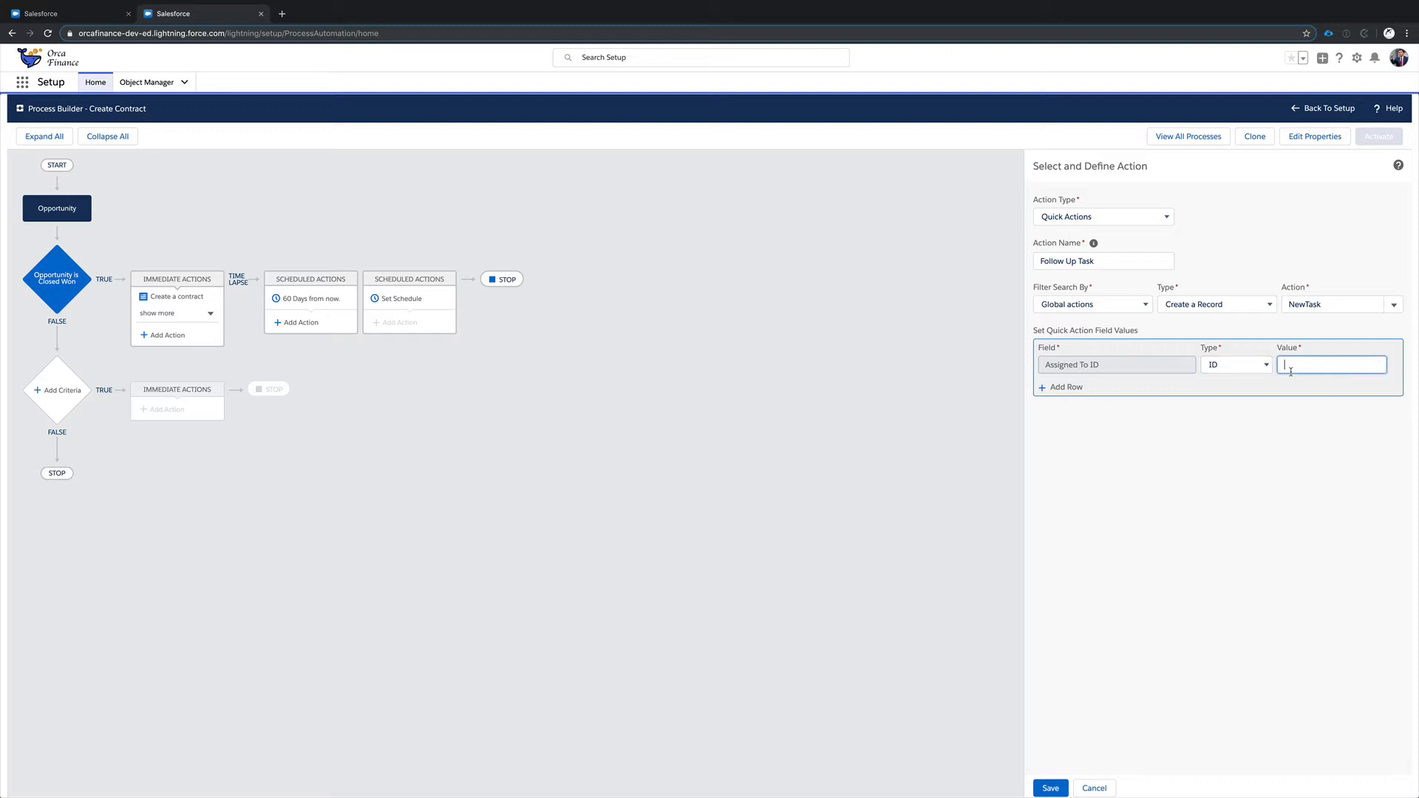
- Set the Assigned To ID value to a Field Reference pointing to the opportunity's Owner ID
{"action": "left_click", "coordinate": [1236, 371]}
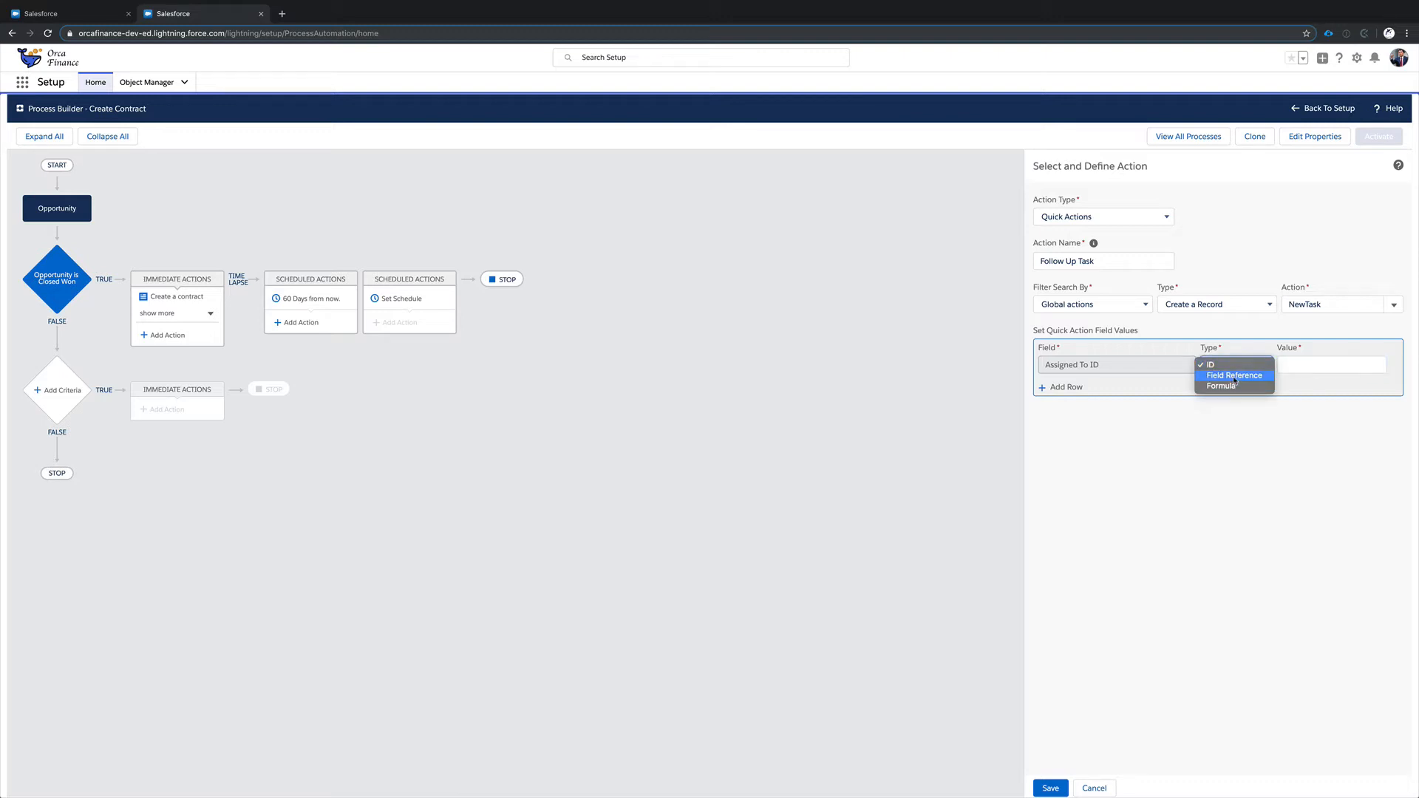
{"action": "left_click", "coordinate": [1239, 378]}
{"action": "left_click", "coordinate": [1287, 367]}
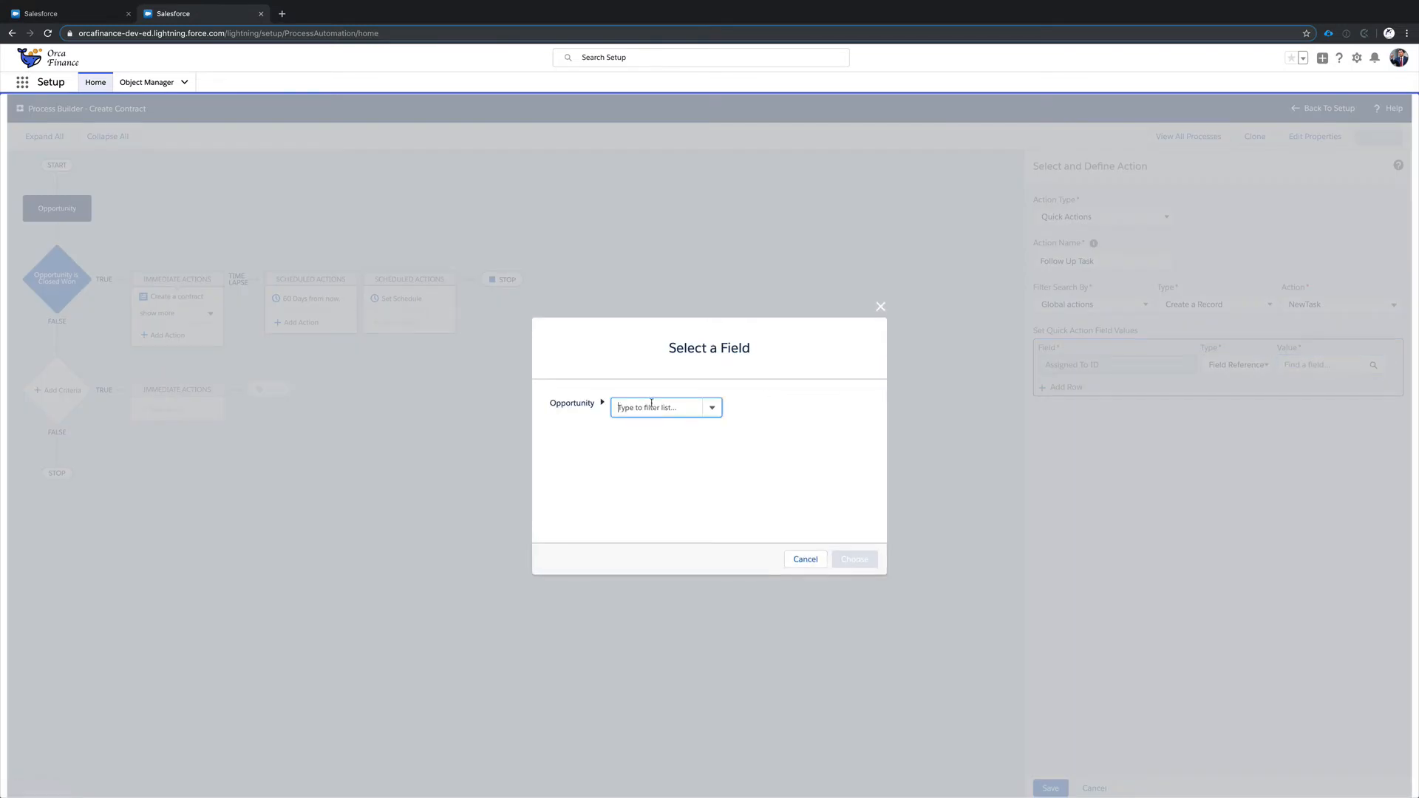
{"action": "type", "text": "own"}
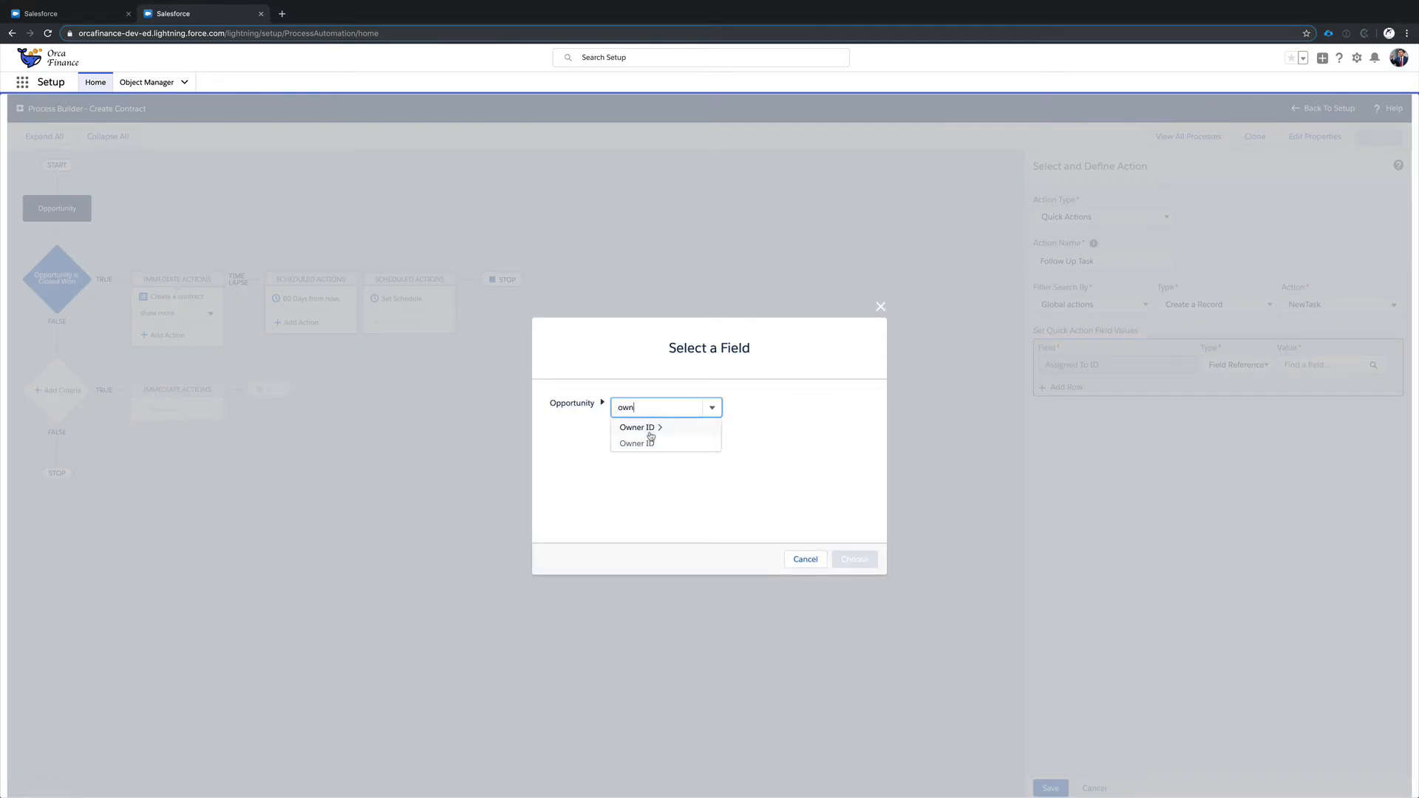
{"action": "left_click", "coordinate": [650, 442]}
{"action": "left_click", "coordinate": [854, 557]}
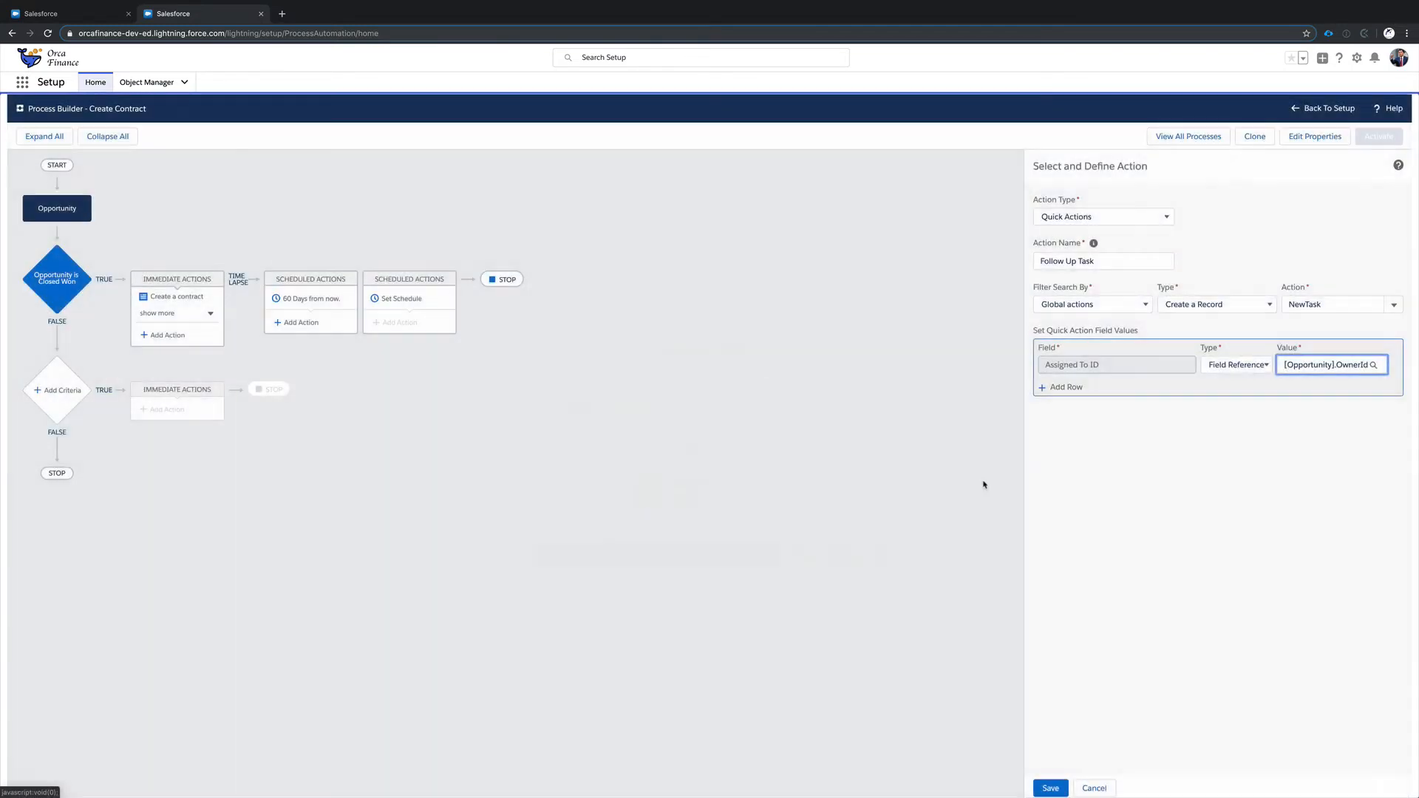
- Add a Subject field row of type String with the value "Follow Up Call for Success"
{"action": "left_click", "coordinate": [1063, 388]}
{"action": "left_click", "coordinate": [1078, 389]}
{"action": "type", "text": "sub"}
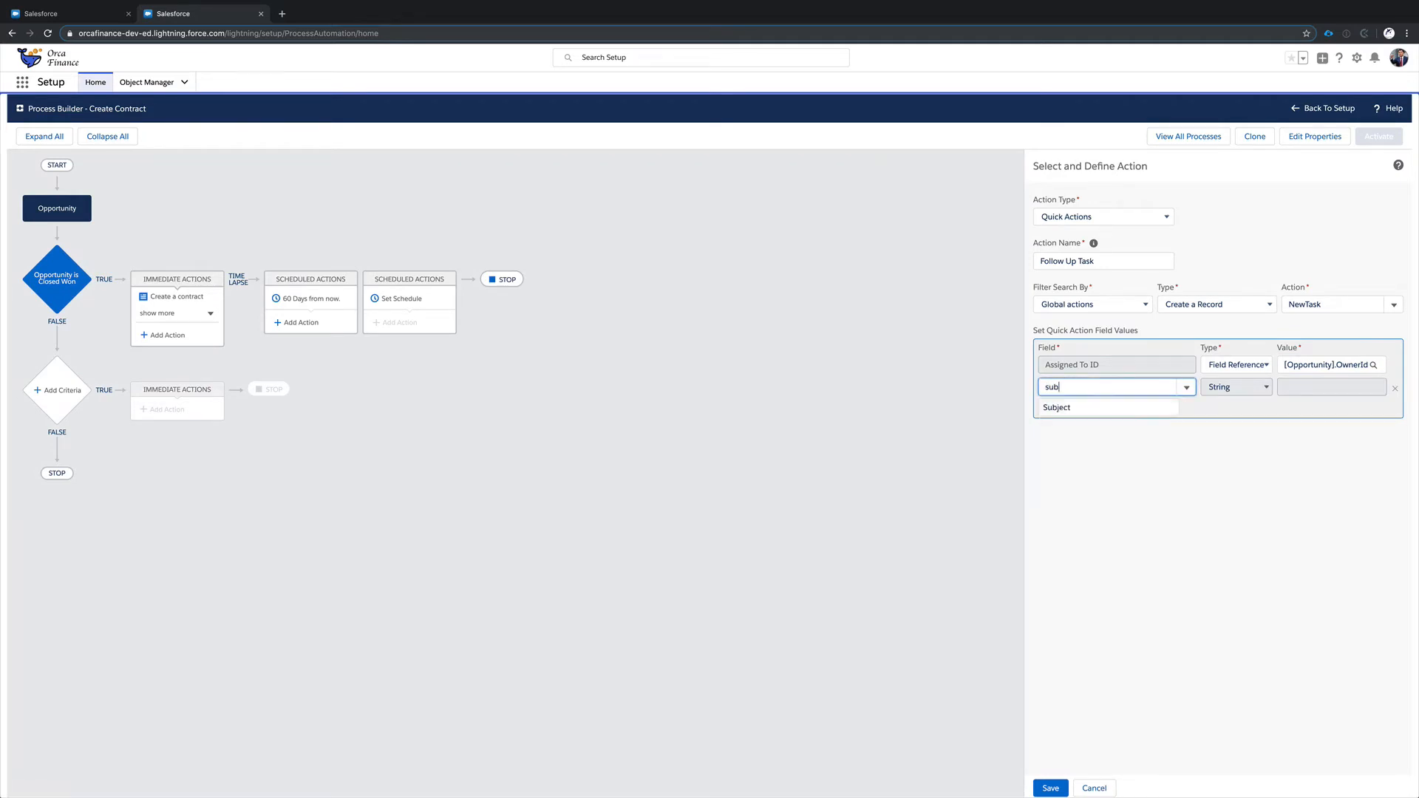
{"action": "left_click", "coordinate": [1084, 407]}
{"action": "left_click", "coordinate": [1229, 387]}
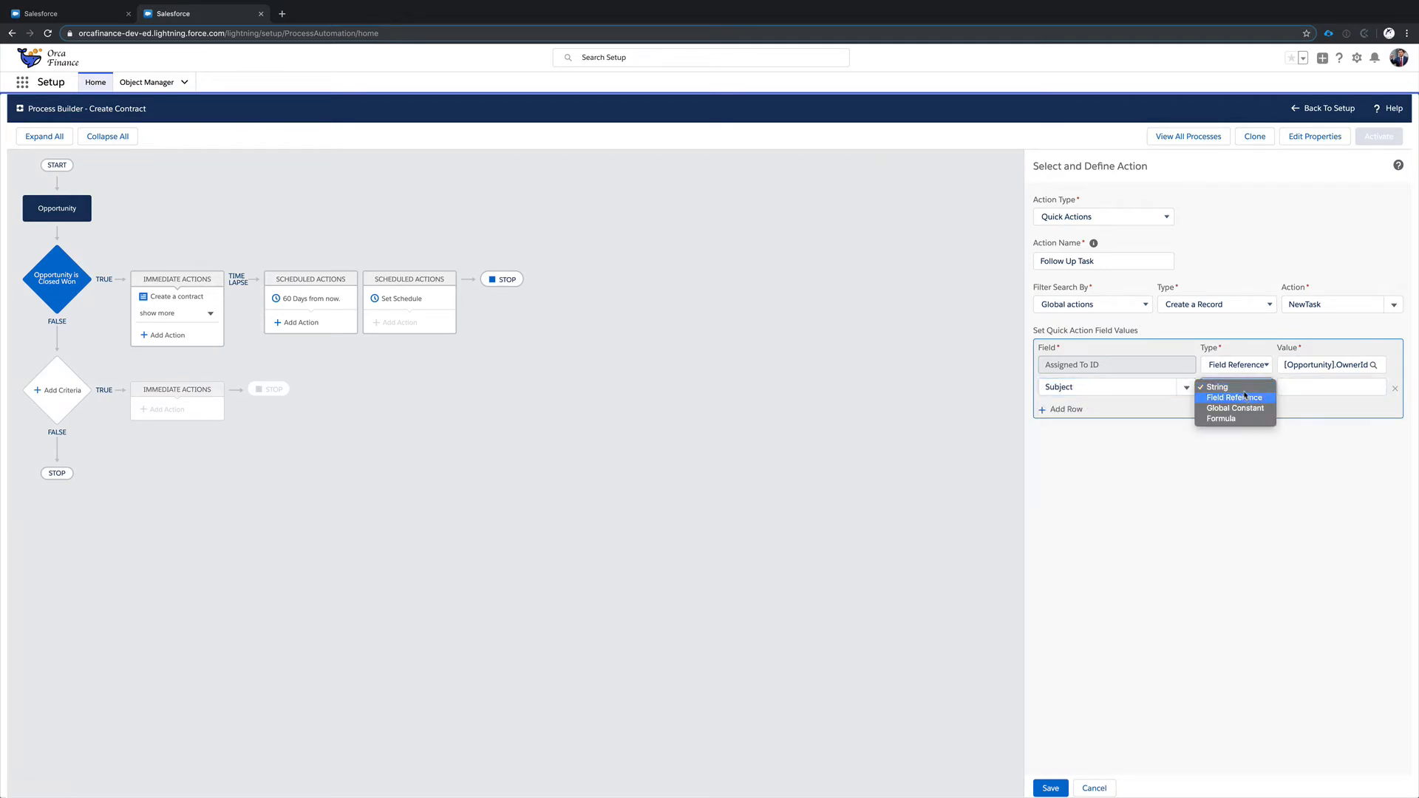
{"action": "left_click", "coordinate": [1224, 388]}
{"action": "left_click", "coordinate": [1286, 387]}
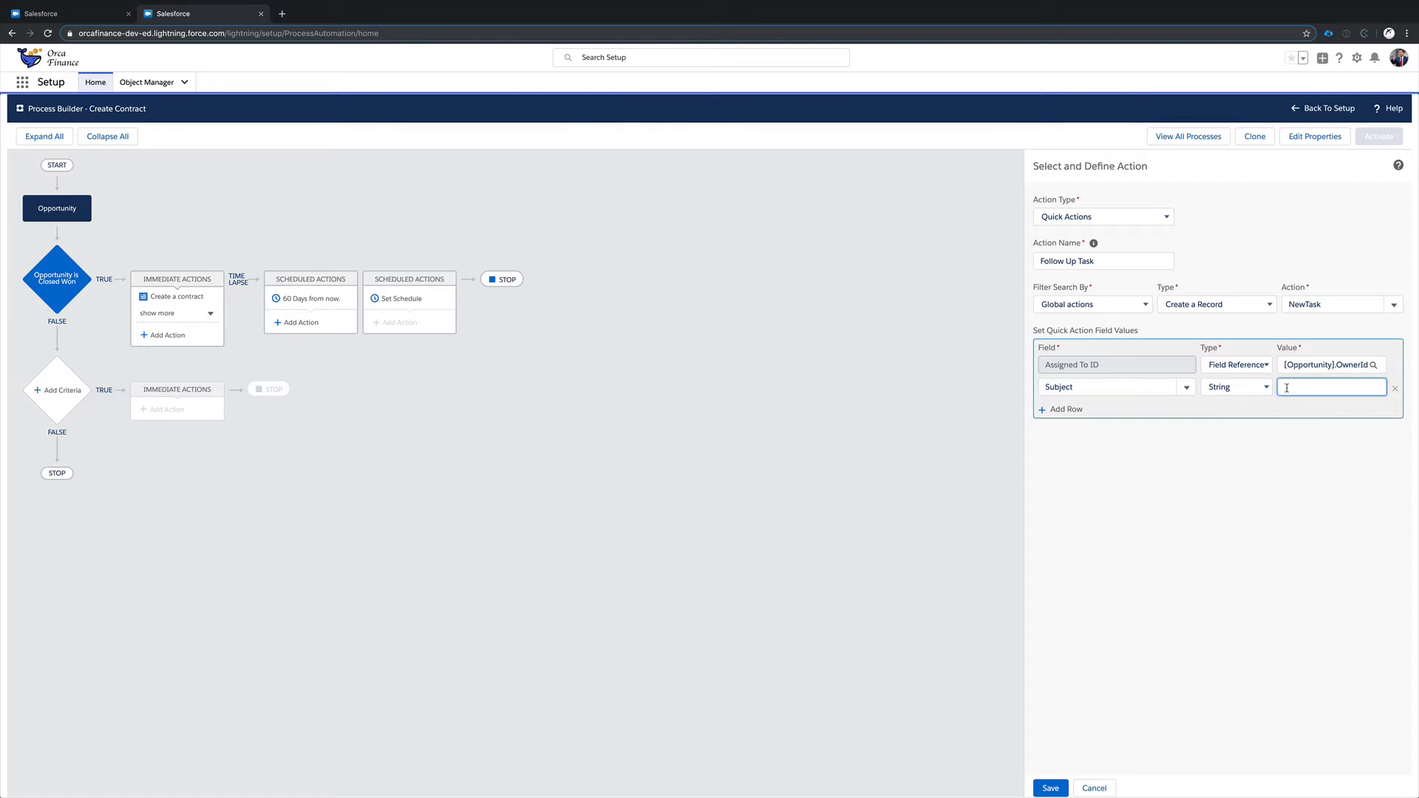
{"action": "type", "text": "Follow Up Call for Success"}
{"action": "left_click", "coordinate": [1232, 453]}
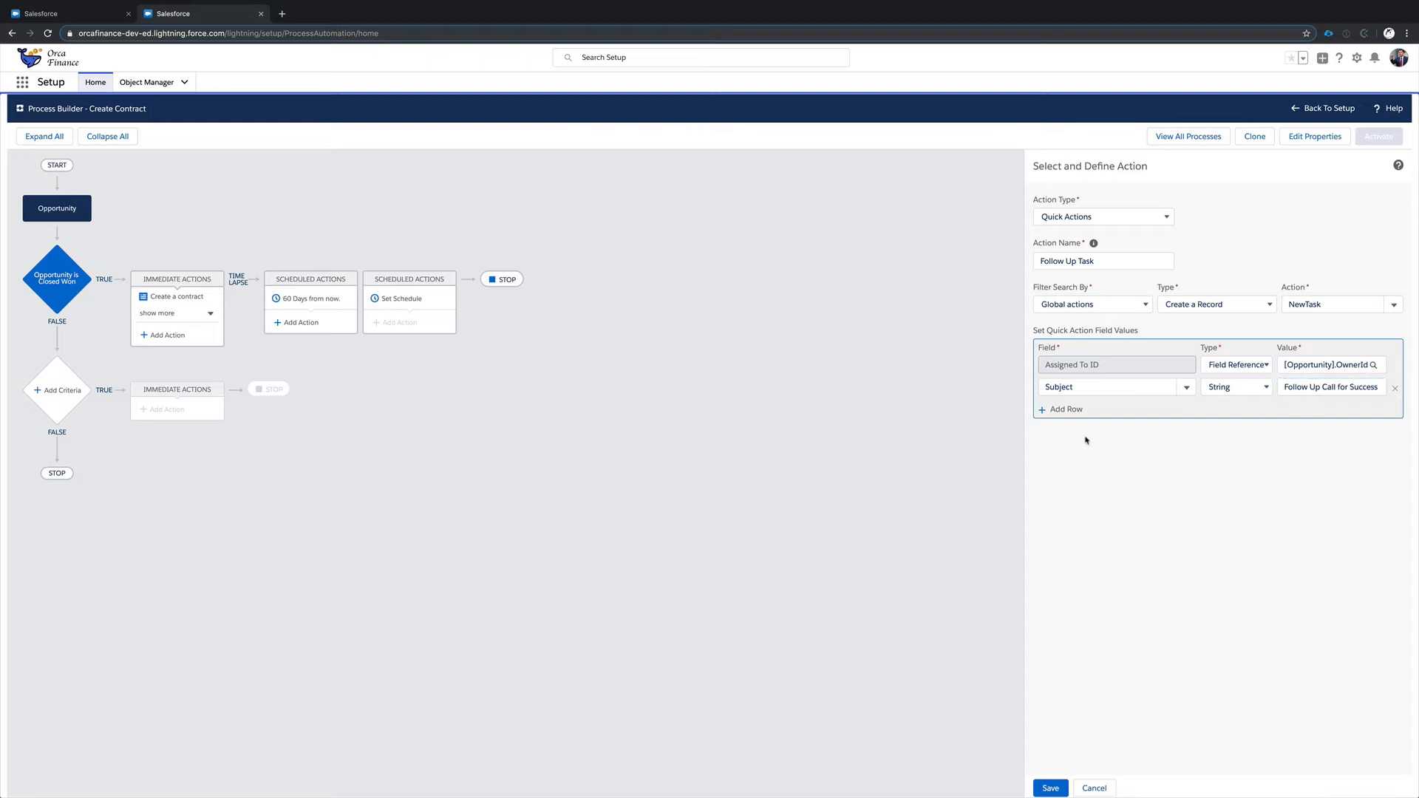
- Add a Status field row with the picklist value Not Started
{"action": "left_click", "coordinate": [1065, 409]}
{"action": "left_click", "coordinate": [1075, 410]}
{"action": "left_click", "coordinate": [1057, 429]}
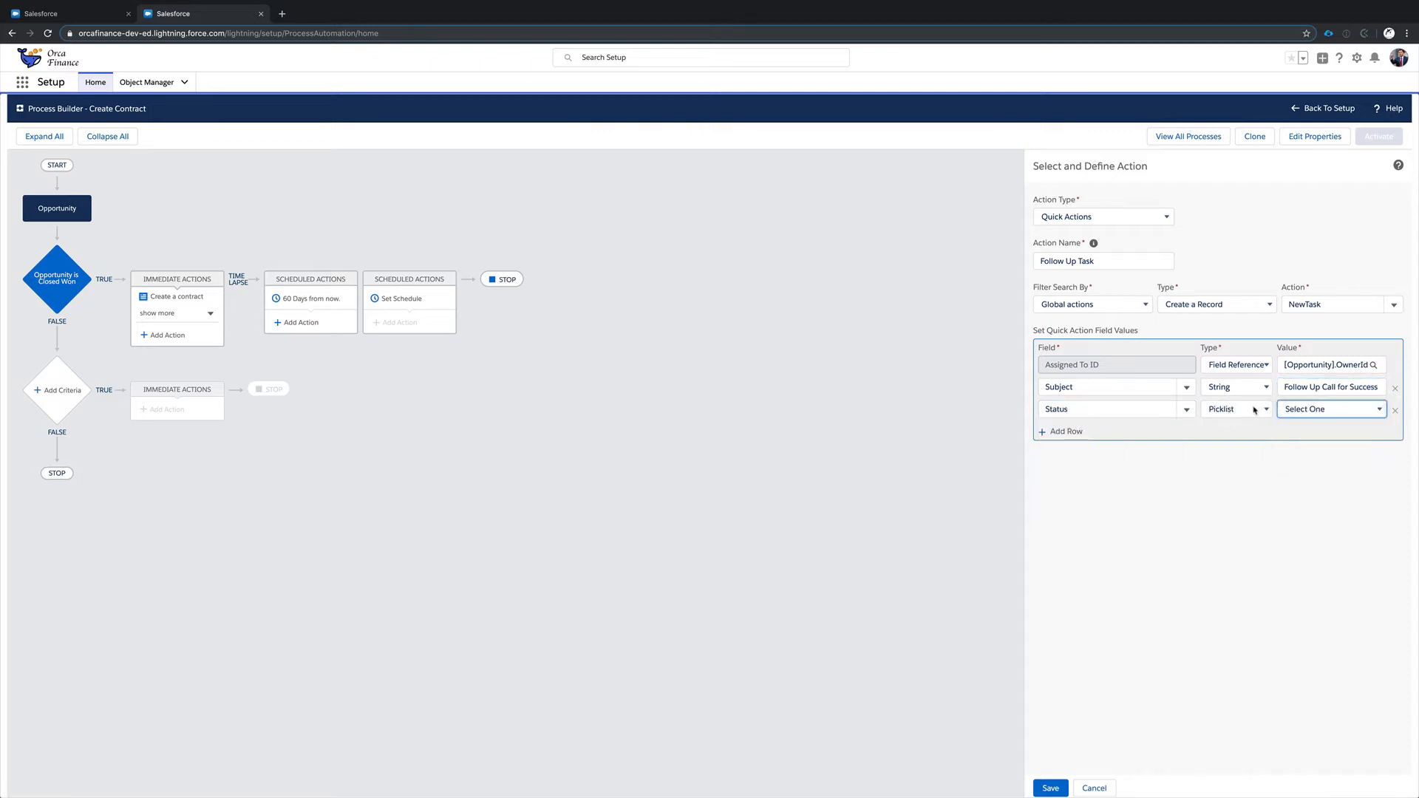
{"action": "left_click", "coordinate": [1308, 410]}
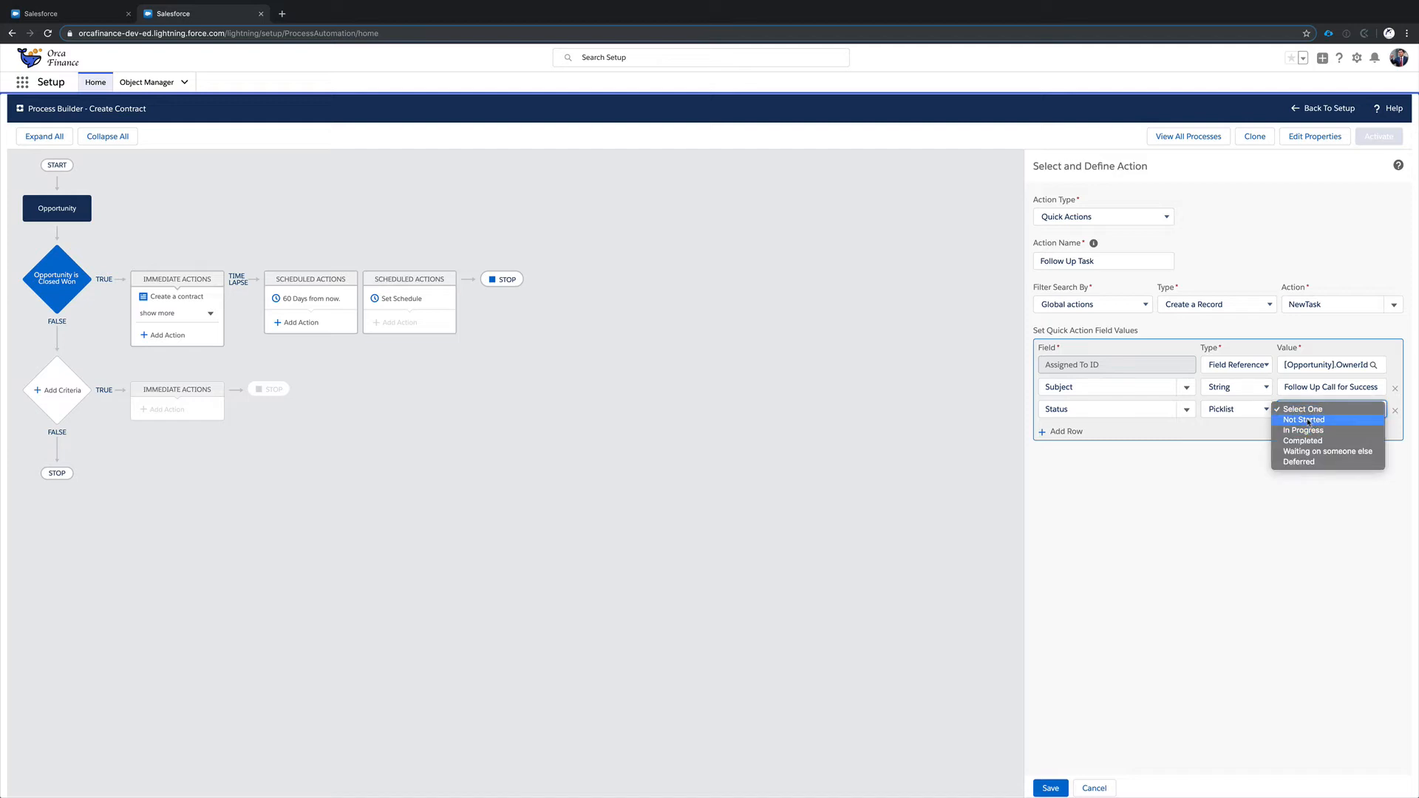
{"action": "left_click", "coordinate": [1304, 419]}
- Add another field row below Status and choose Related To ID as its field
{"action": "left_click", "coordinate": [1065, 432]}
{"action": "left_click", "coordinate": [1076, 431]}
{"action": "type", "text": "pri"}
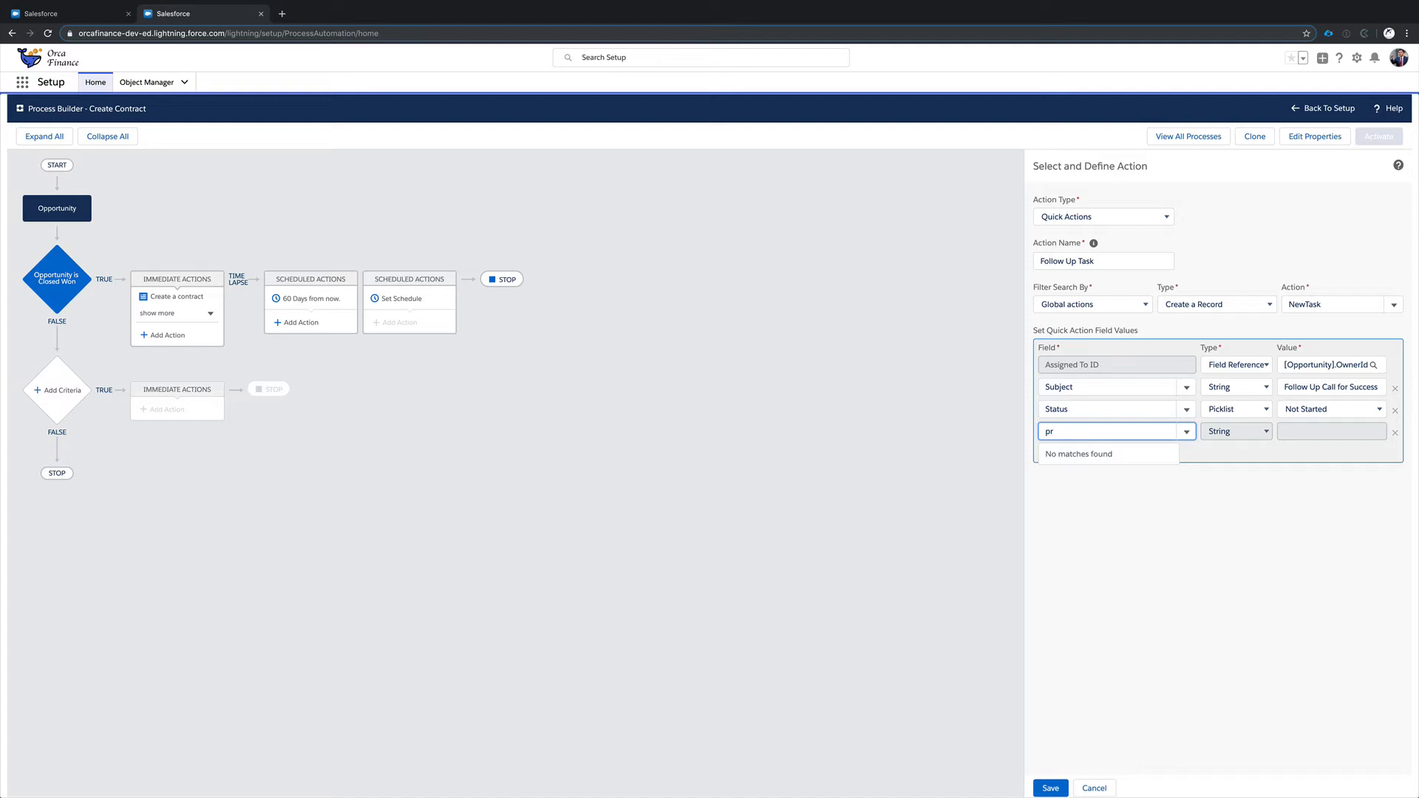
{"action": "key", "text": "BackSpace"}
{"action": "key", "text": "BackSpace"}
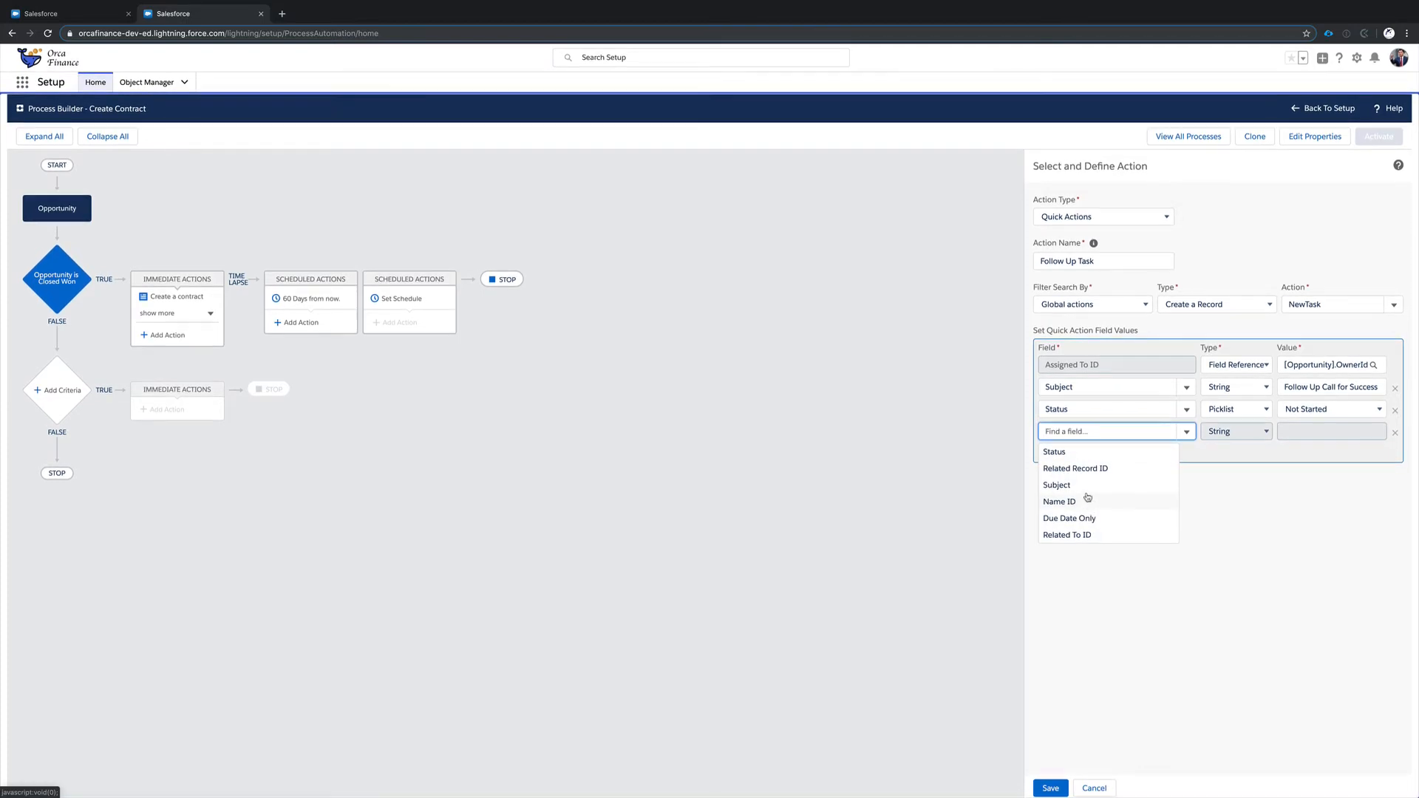
{"action": "left_click", "coordinate": [1076, 452]}
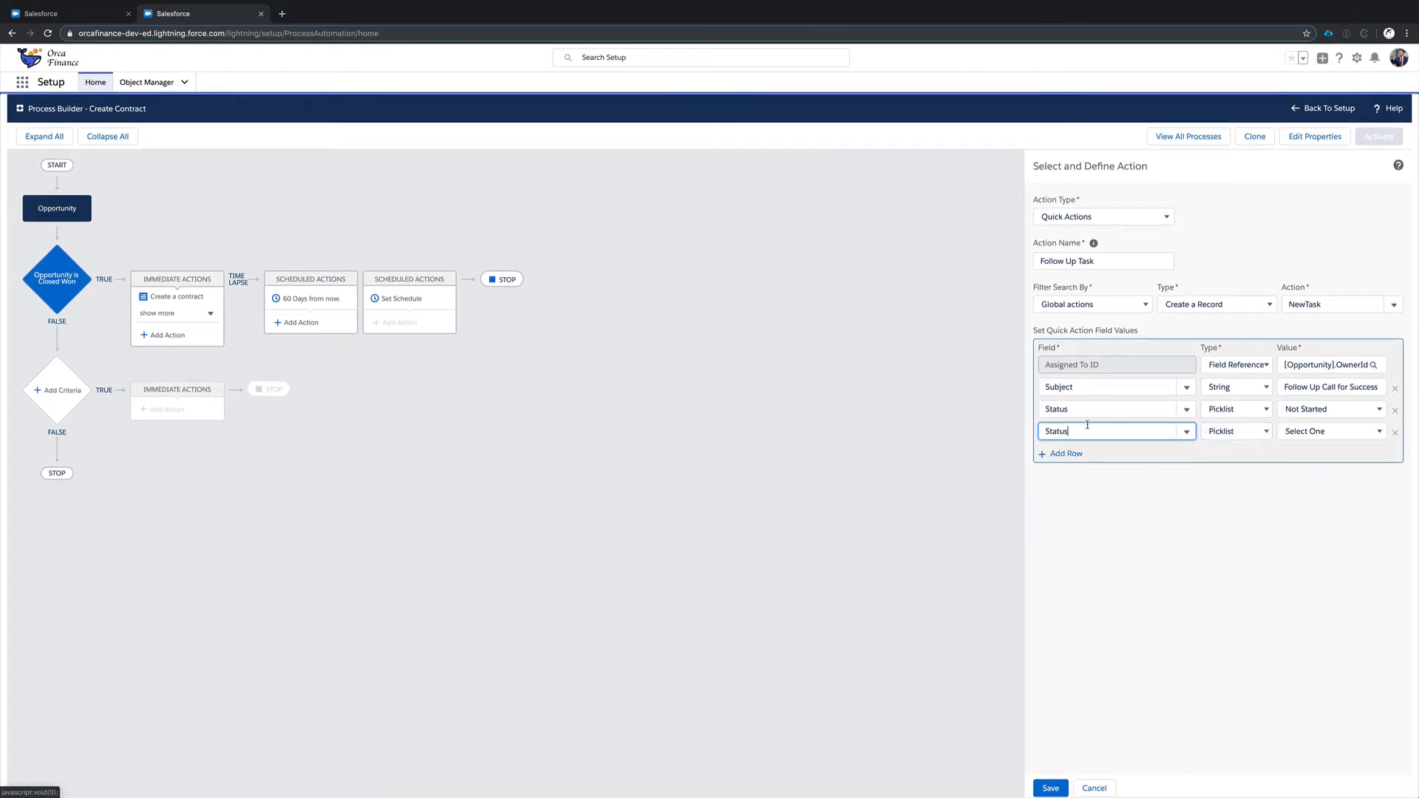
{"action": "left_click", "coordinate": [1165, 437]}
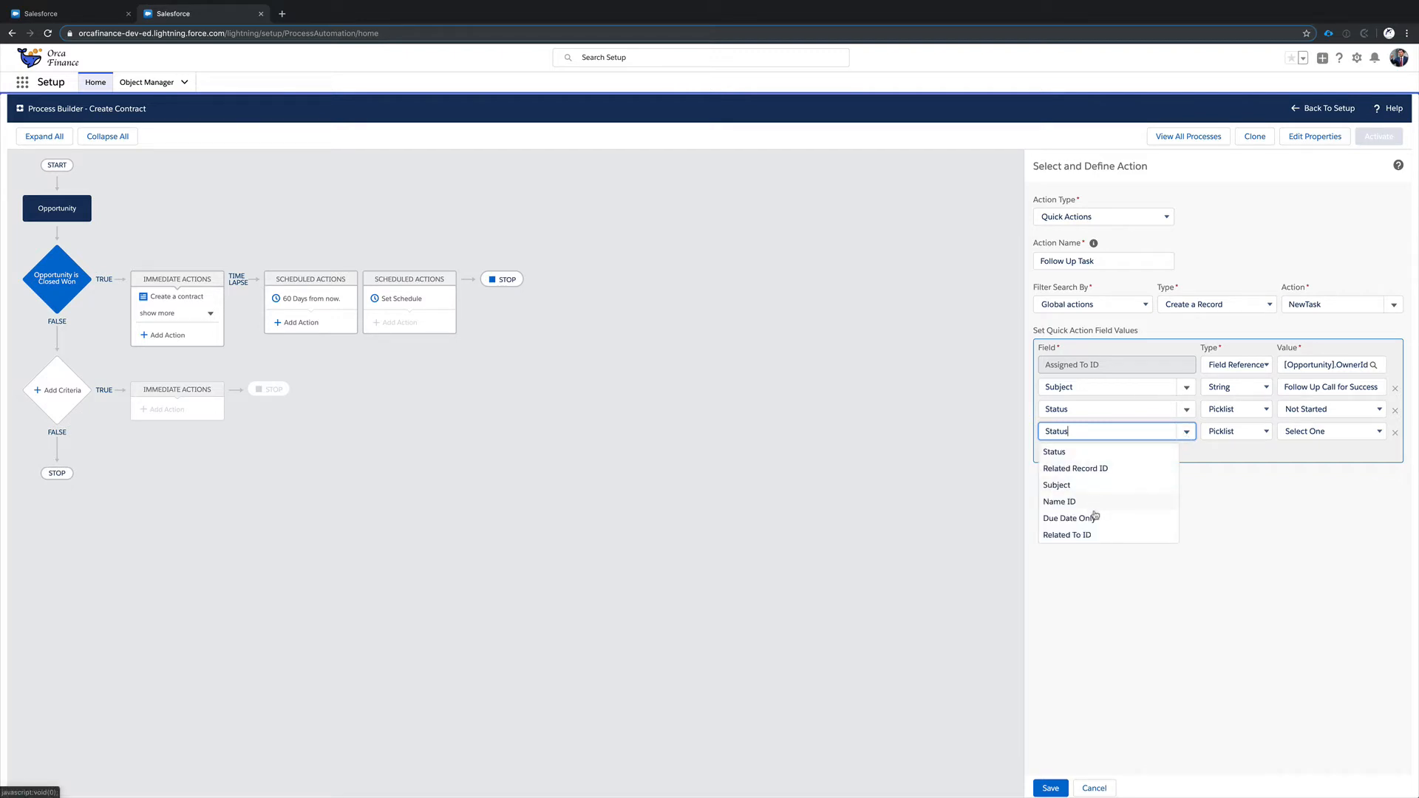
{"action": "left_click", "coordinate": [1091, 534]}
- Set Related To ID to a Field Reference to the opportunity's Account ID and save the Follow Up Task action
{"action": "left_click", "coordinate": [1220, 431]}
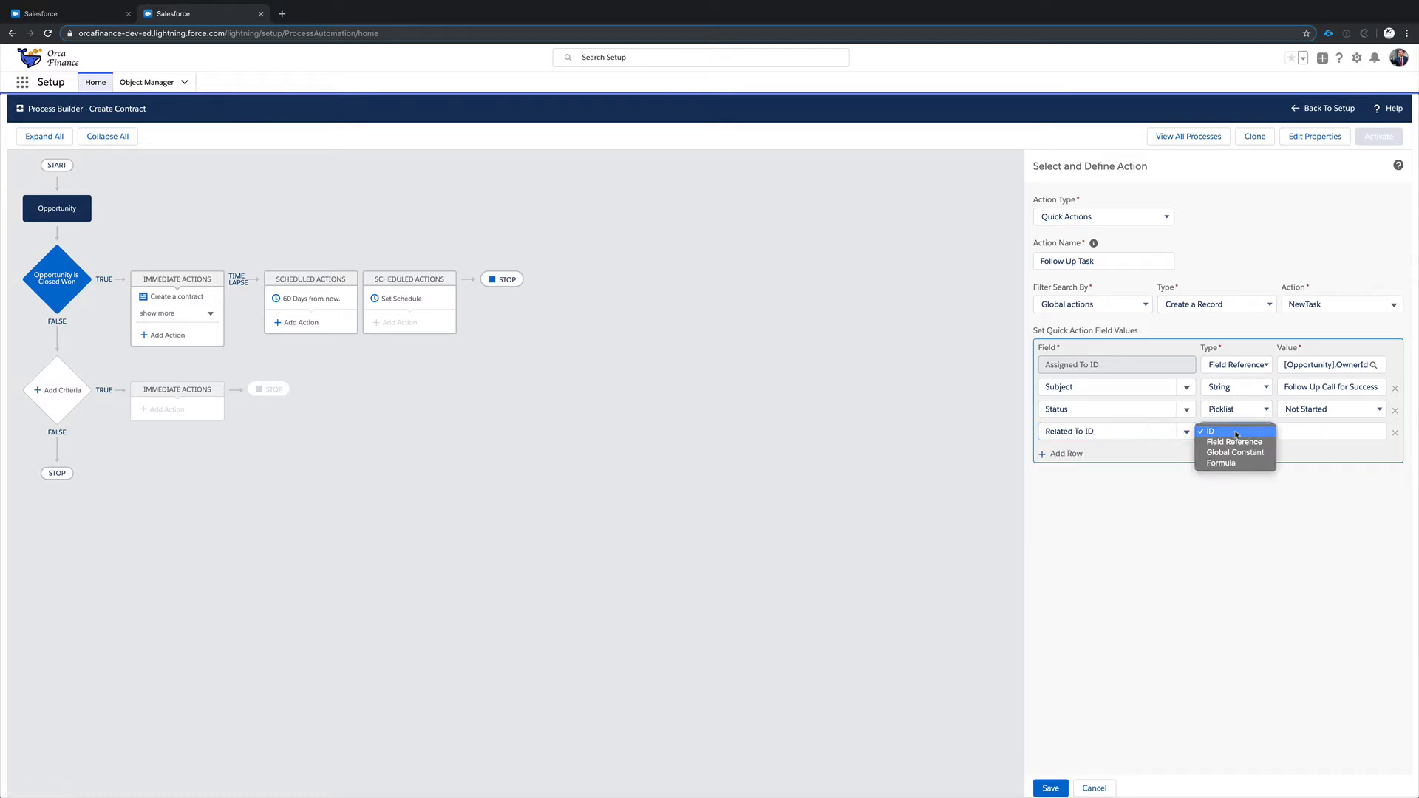
{"action": "left_click", "coordinate": [1223, 444]}
{"action": "left_click", "coordinate": [1302, 433]}
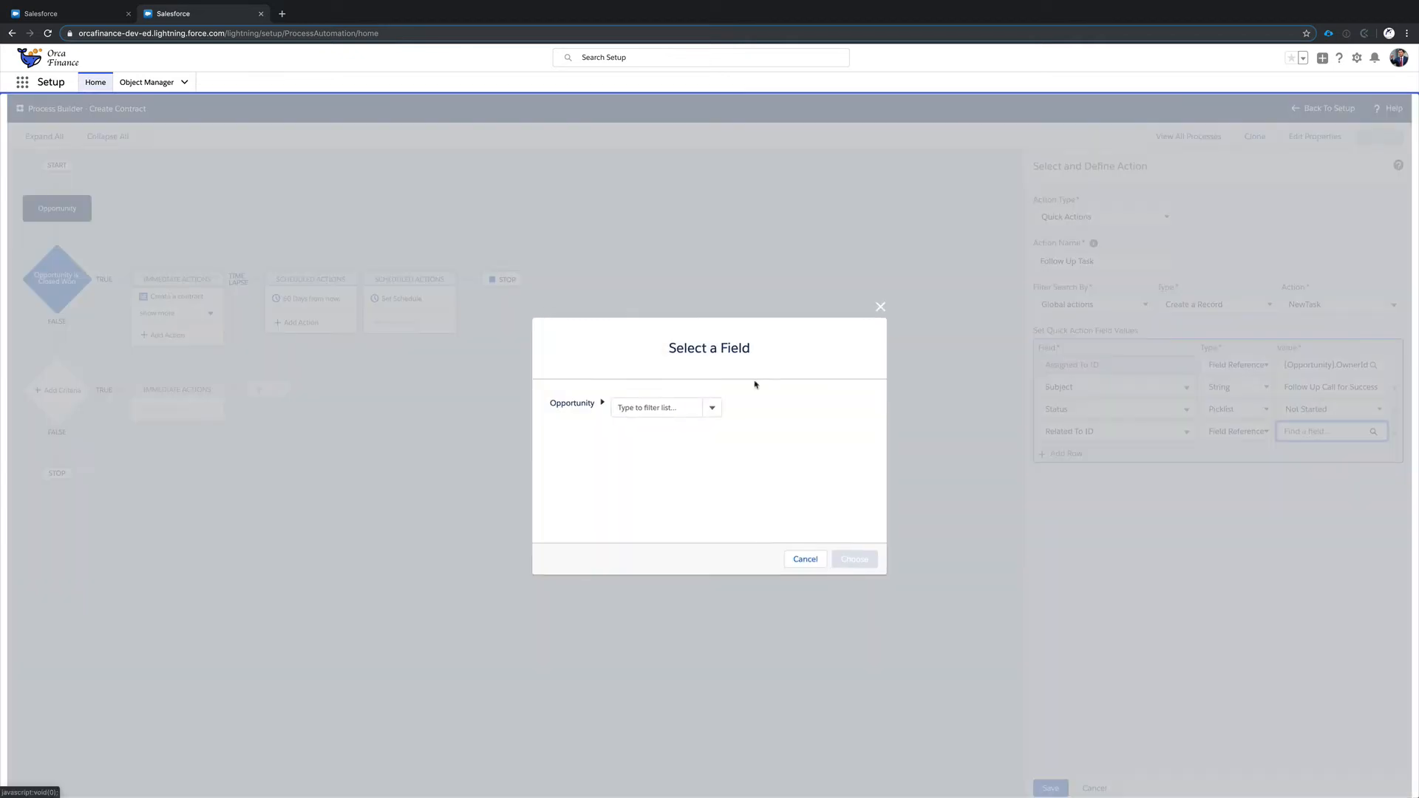
{"action": "type", "text": "a"}
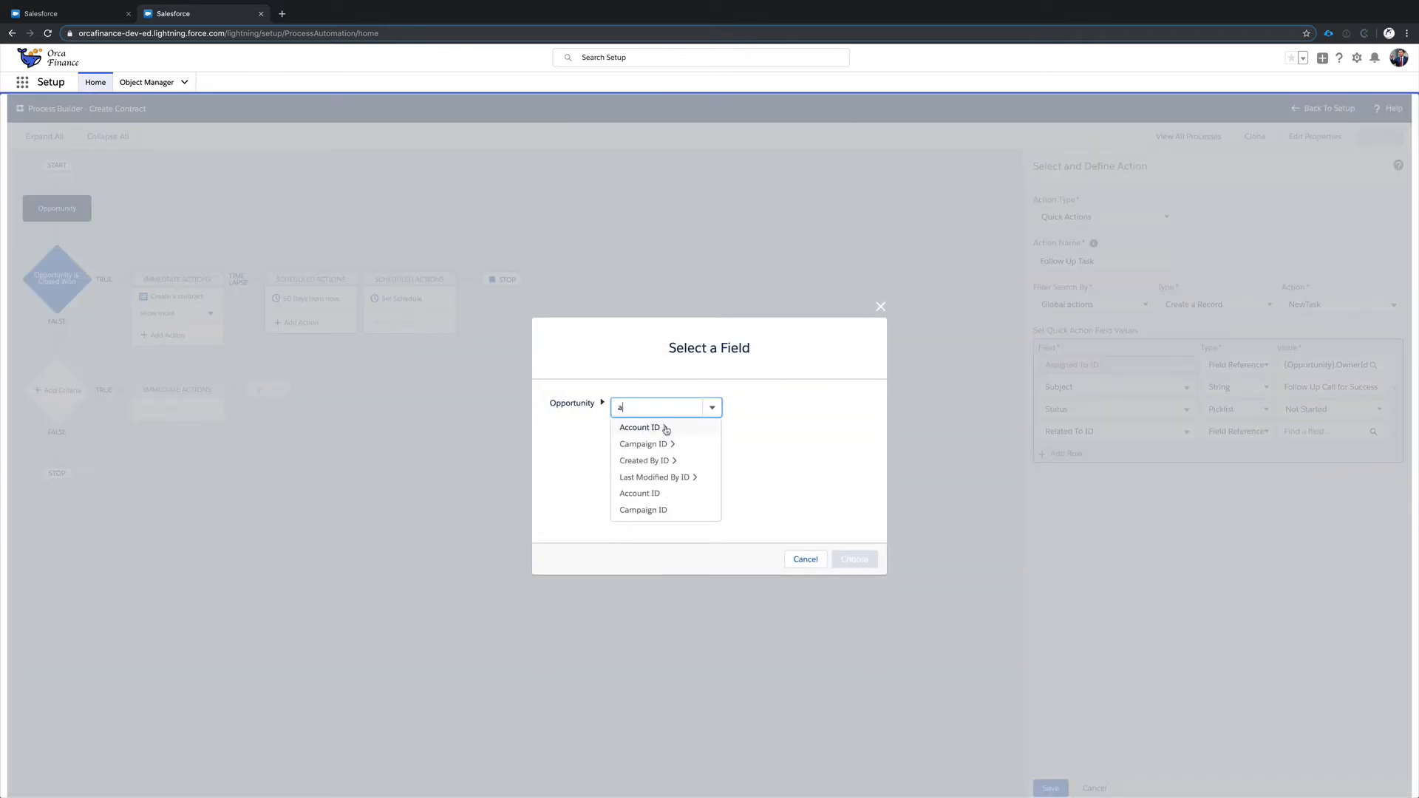
{"action": "left_click", "coordinate": [651, 494]}
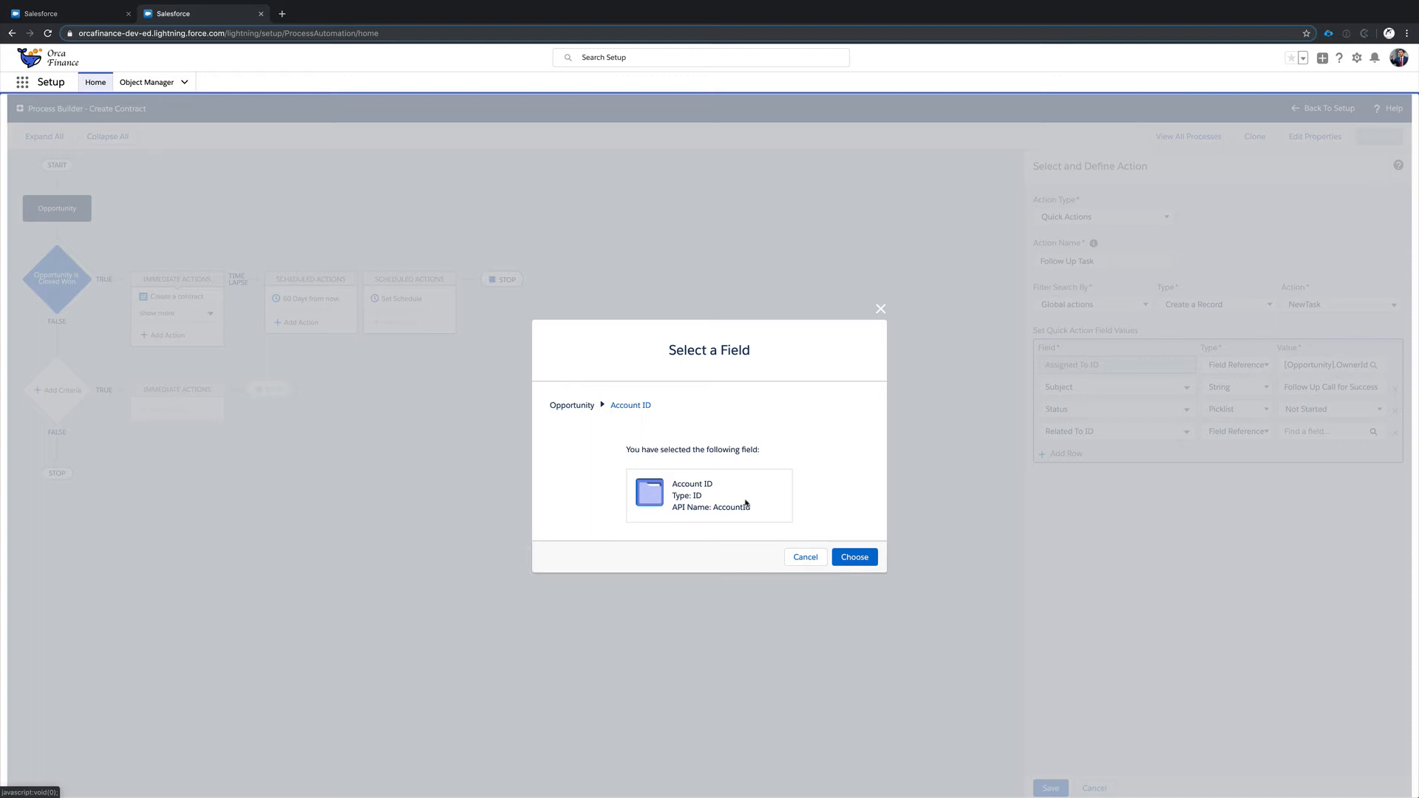
{"action": "left_click", "coordinate": [854, 556]}
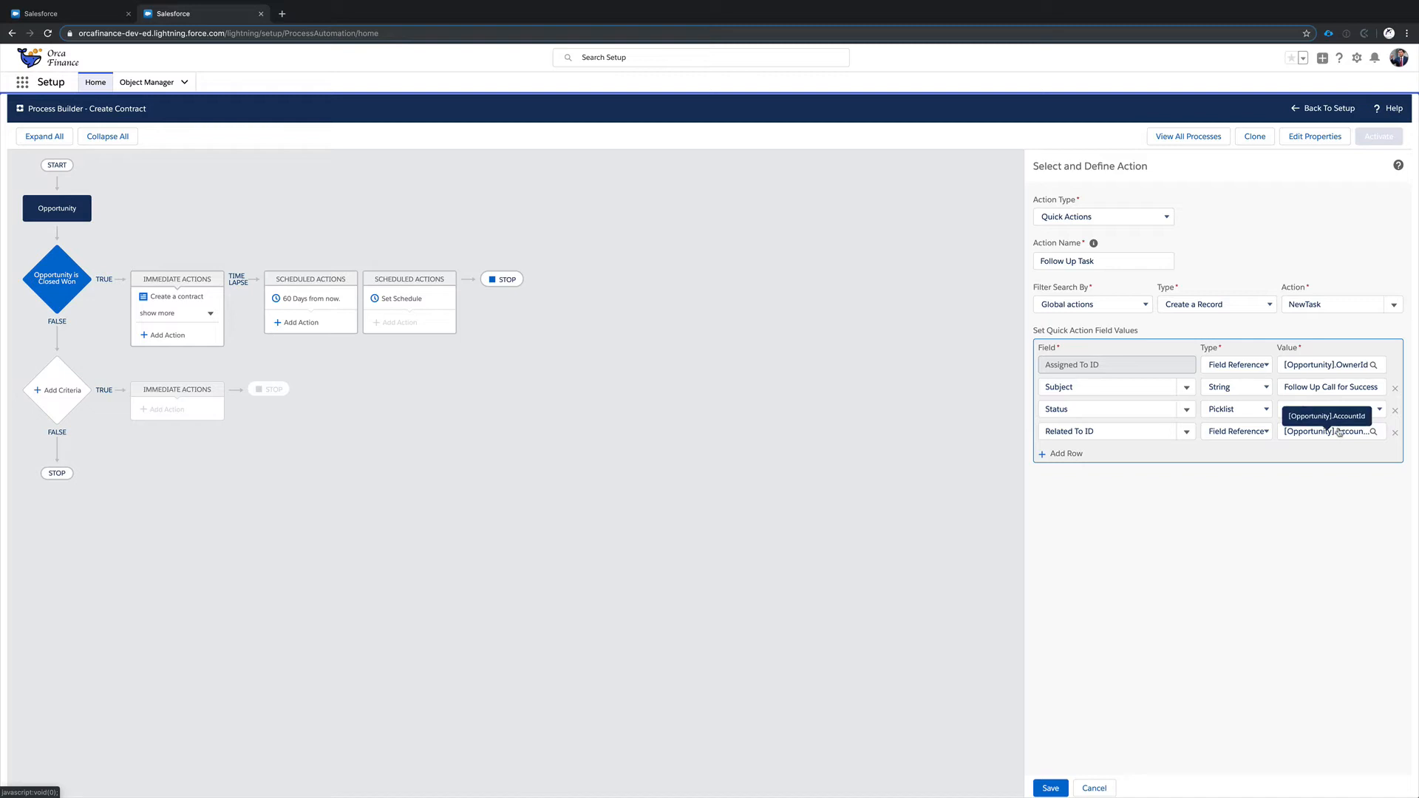
{"action": "left_click", "coordinate": [1048, 788]}
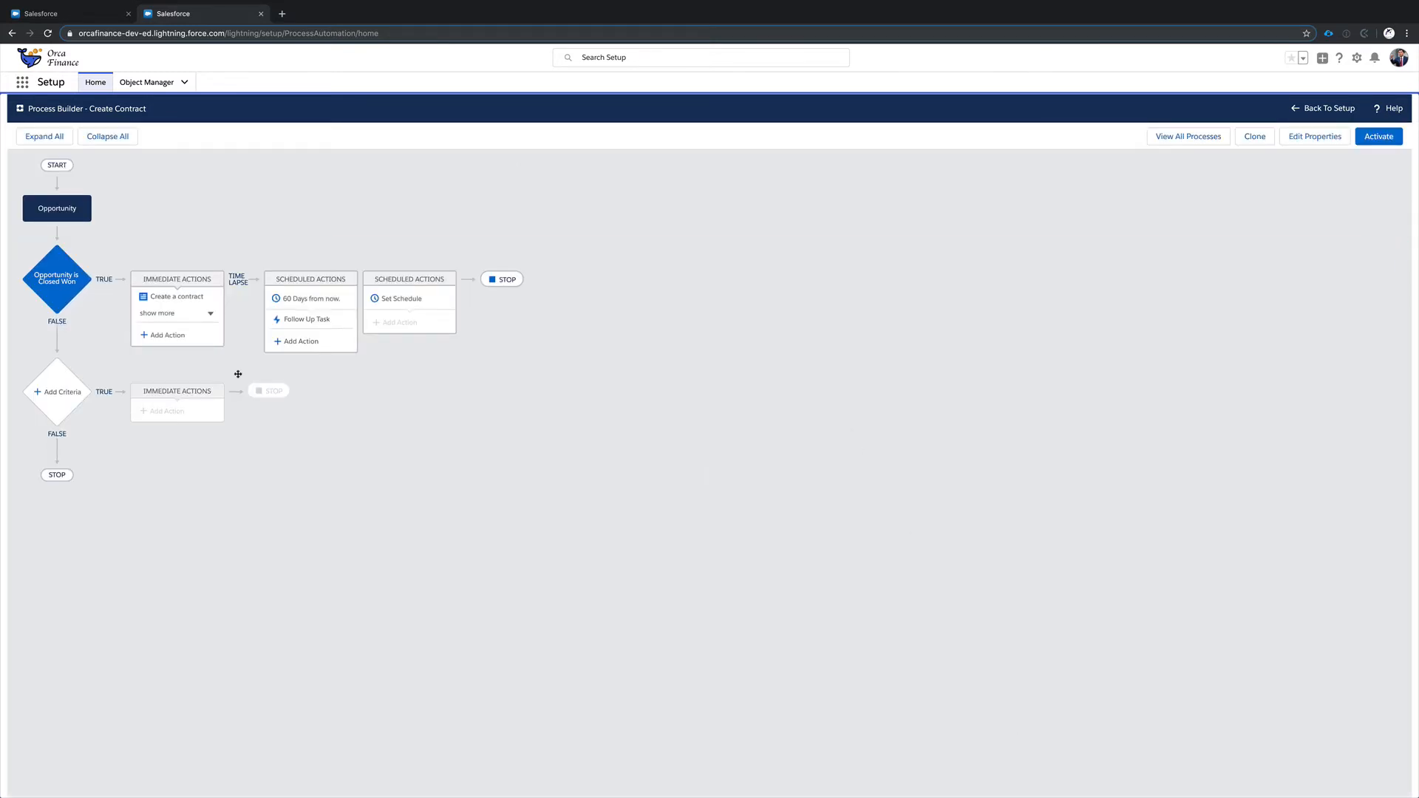
- Review the immediate actions, the Opportunity start setting and the stage and amount conditions of the Closed Won criteria
{"action": "left_click", "coordinate": [211, 313]}
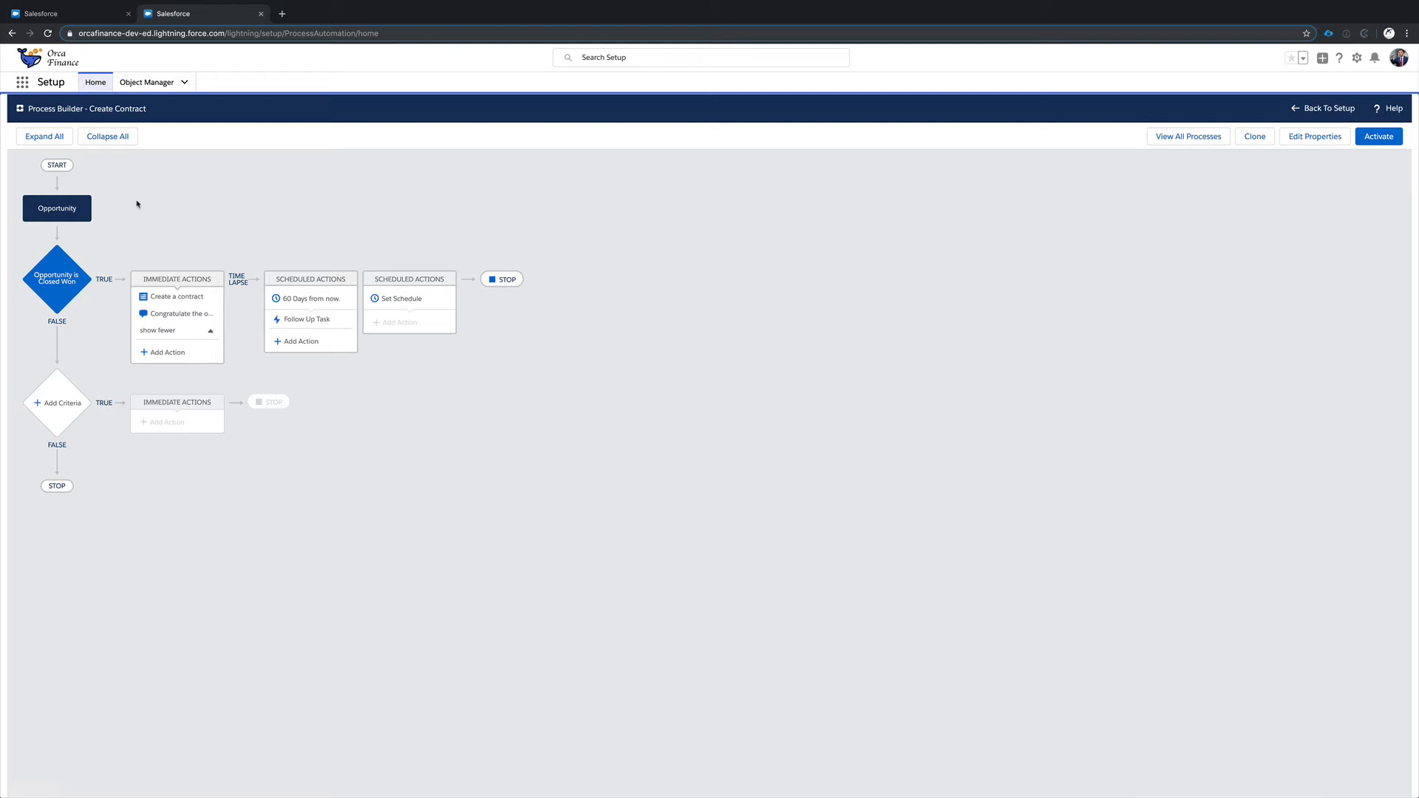
{"action": "left_click", "coordinate": [83, 207]}
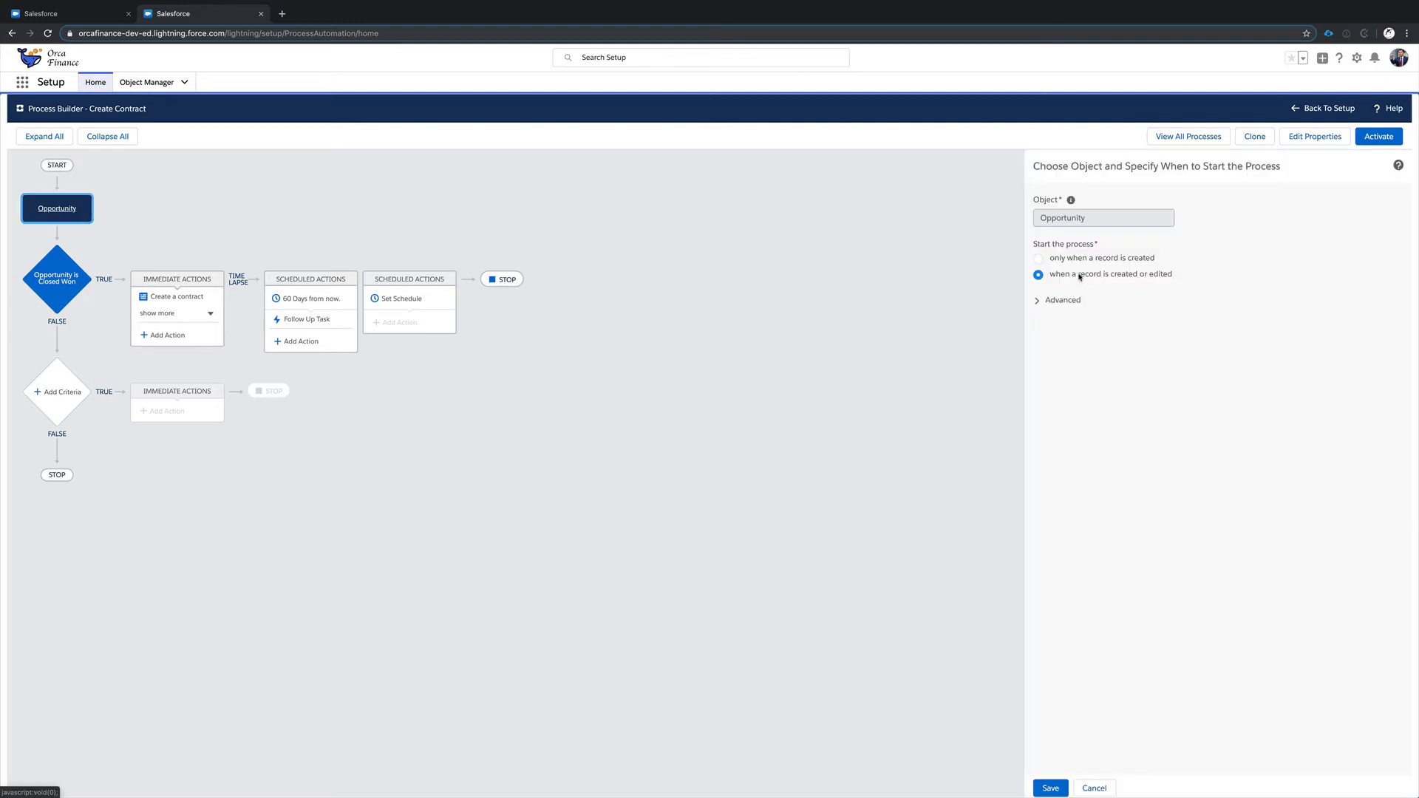
{"action": "left_click", "coordinate": [57, 279]}
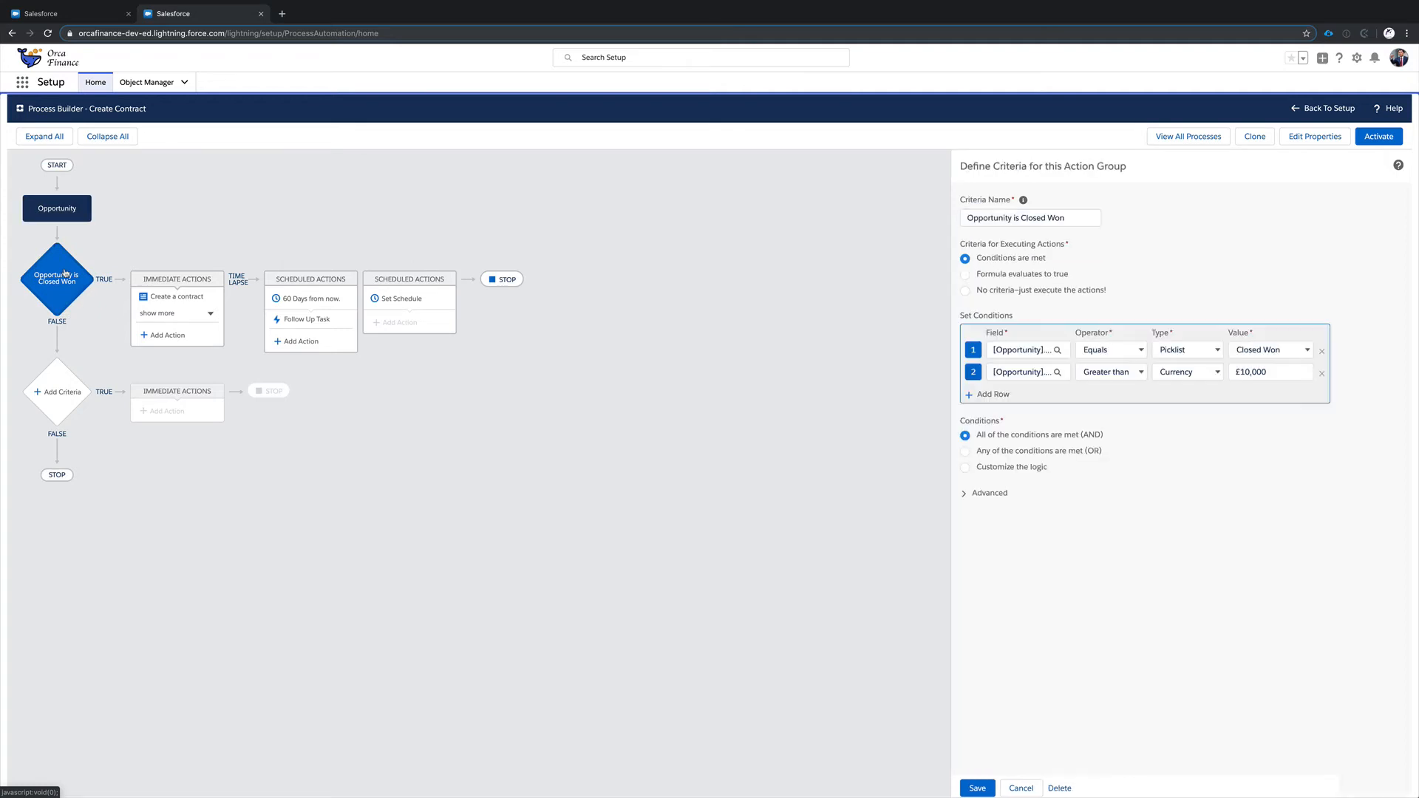
{"action": "left_click", "coordinate": [1254, 351]}
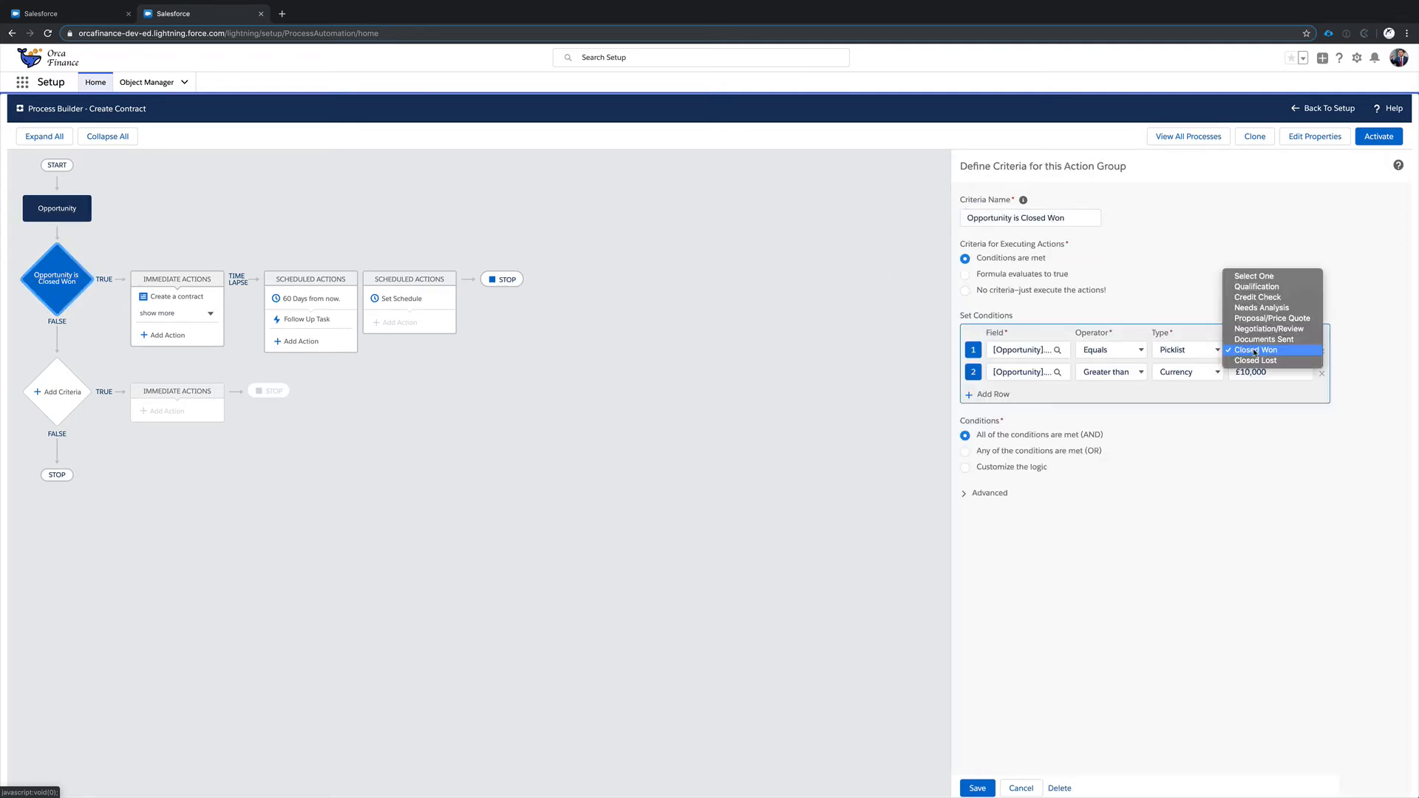
{"action": "left_click", "coordinate": [1254, 350]}
{"action": "left_click", "coordinate": [1266, 373]}
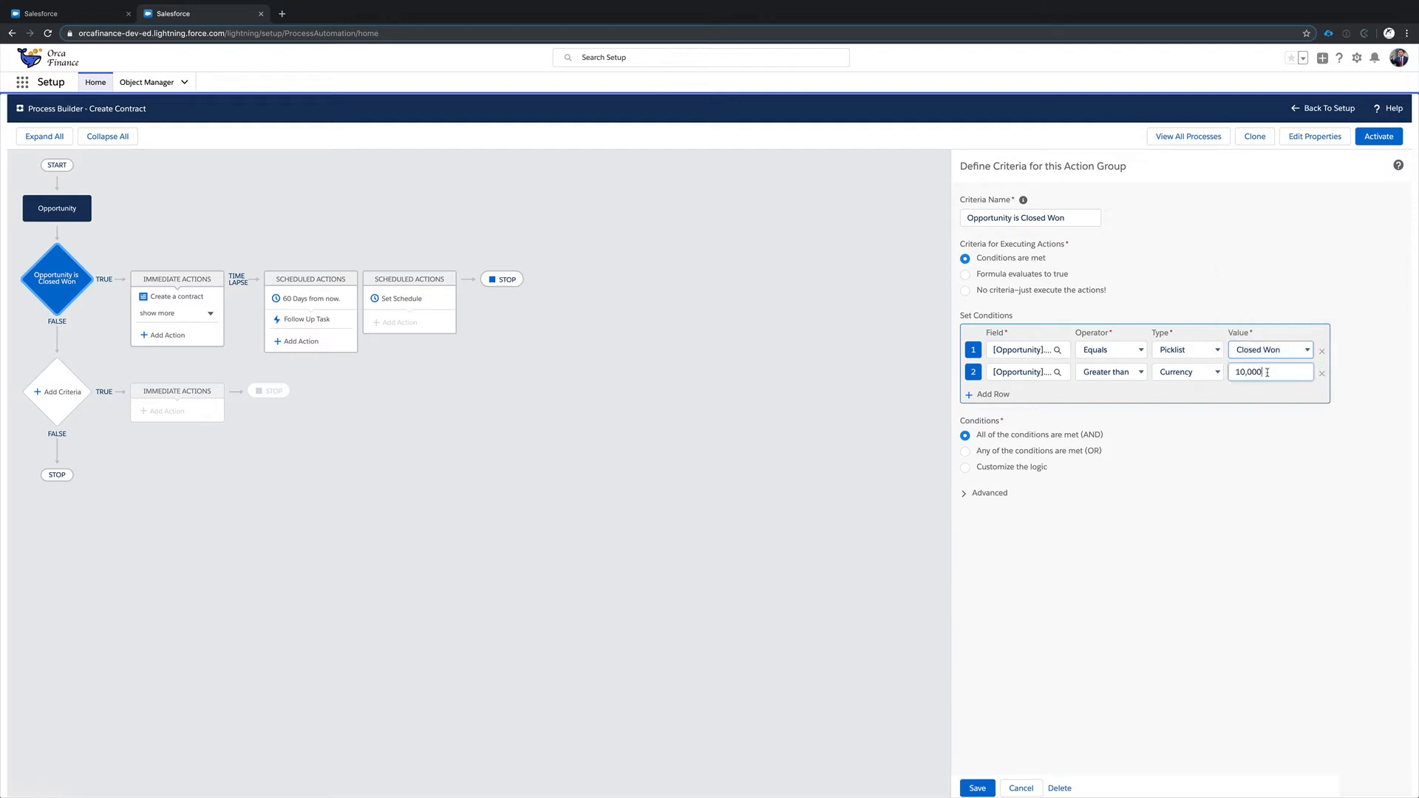
- Review the Create a contract action, the Chatter congratulation post, the 60-day schedule and the Follow Up Task settings
{"action": "left_click", "coordinate": [1266, 413]}
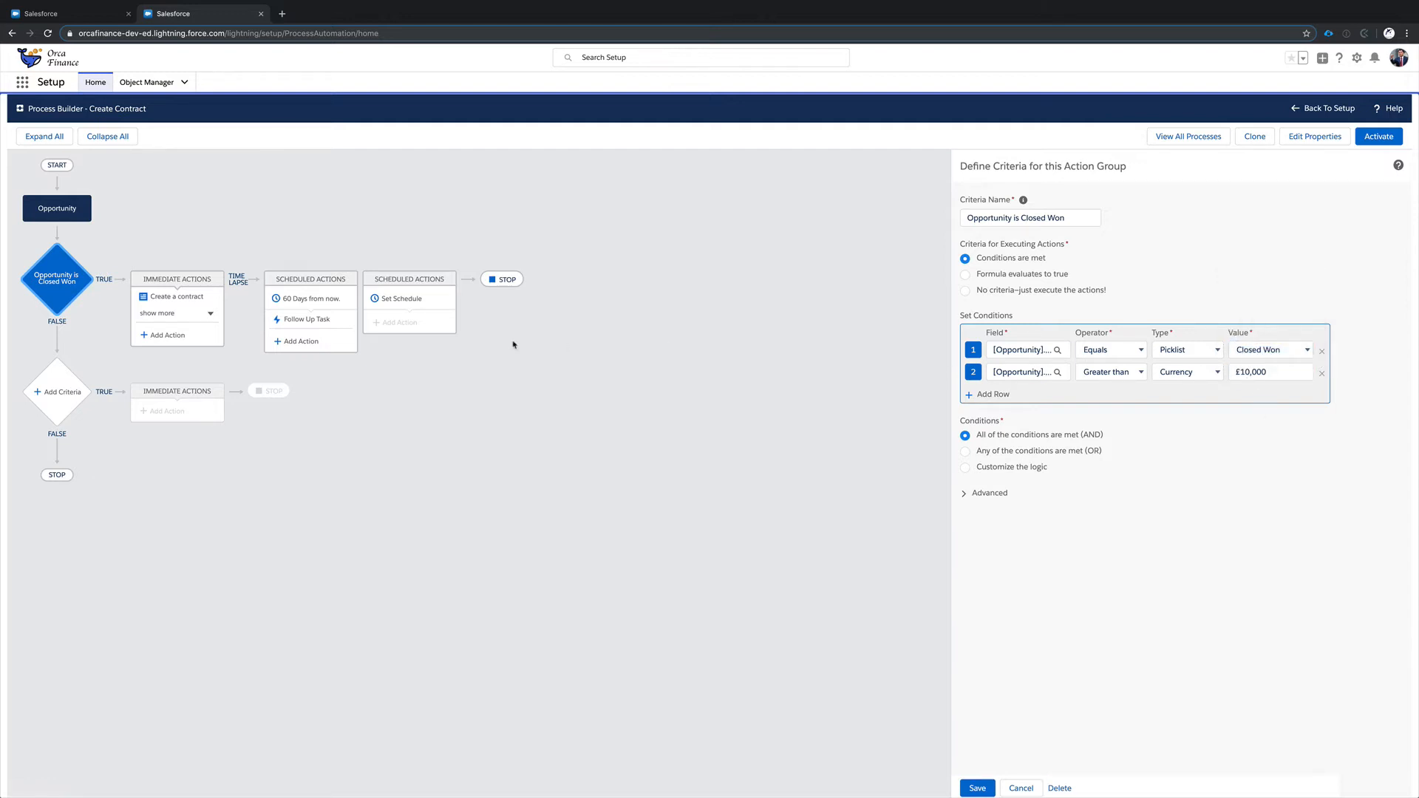
{"action": "left_click", "coordinate": [204, 314]}
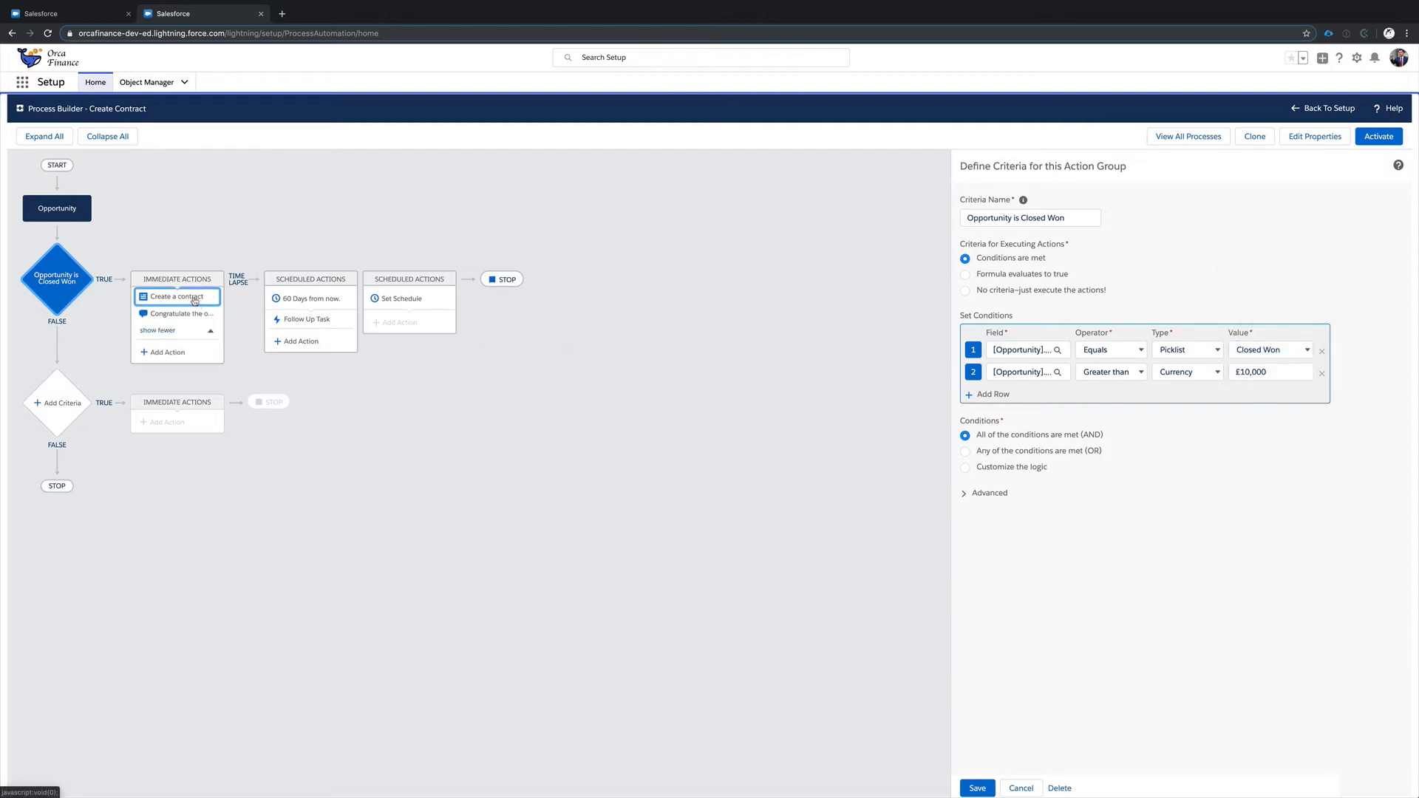
{"action": "left_click", "coordinate": [194, 298]}
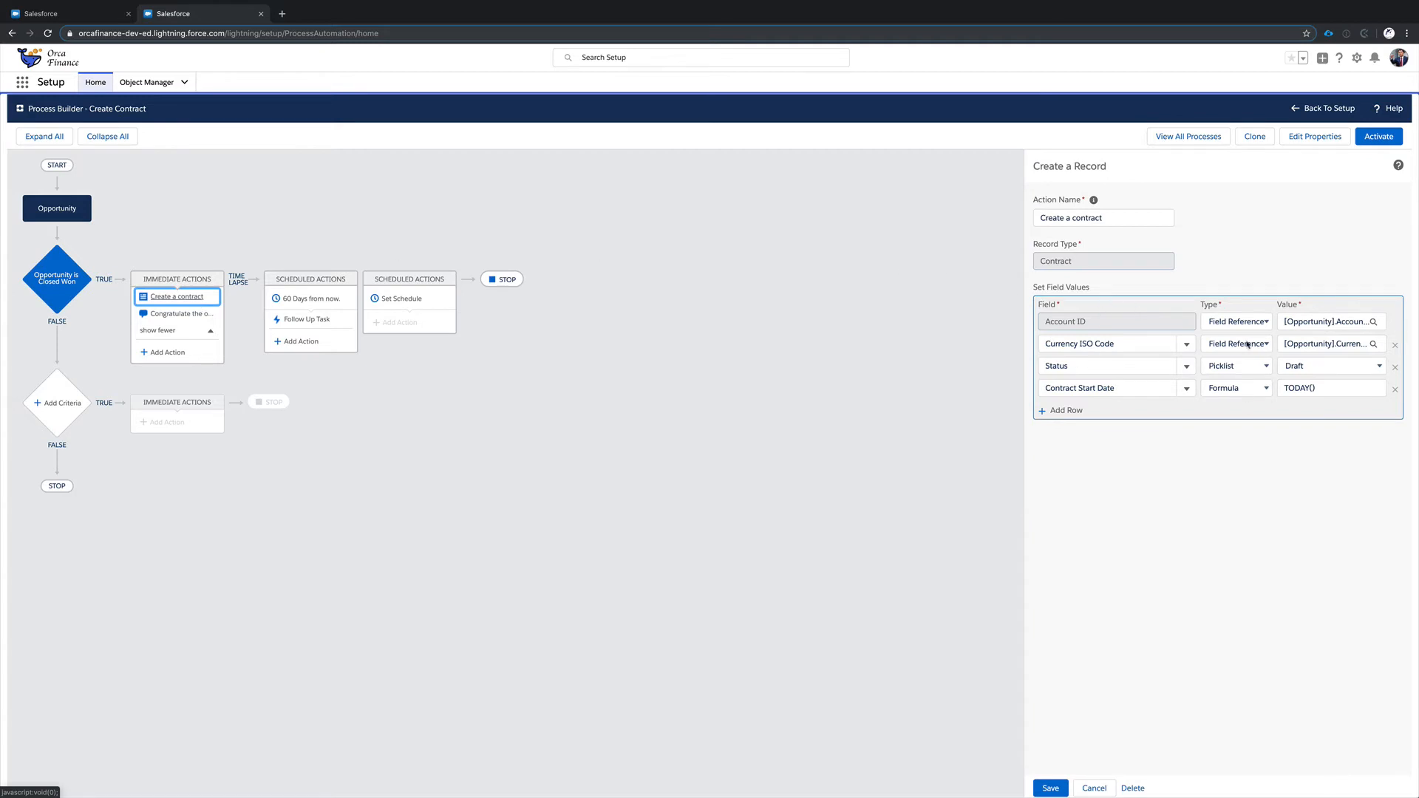
{"action": "left_click", "coordinate": [181, 313]}
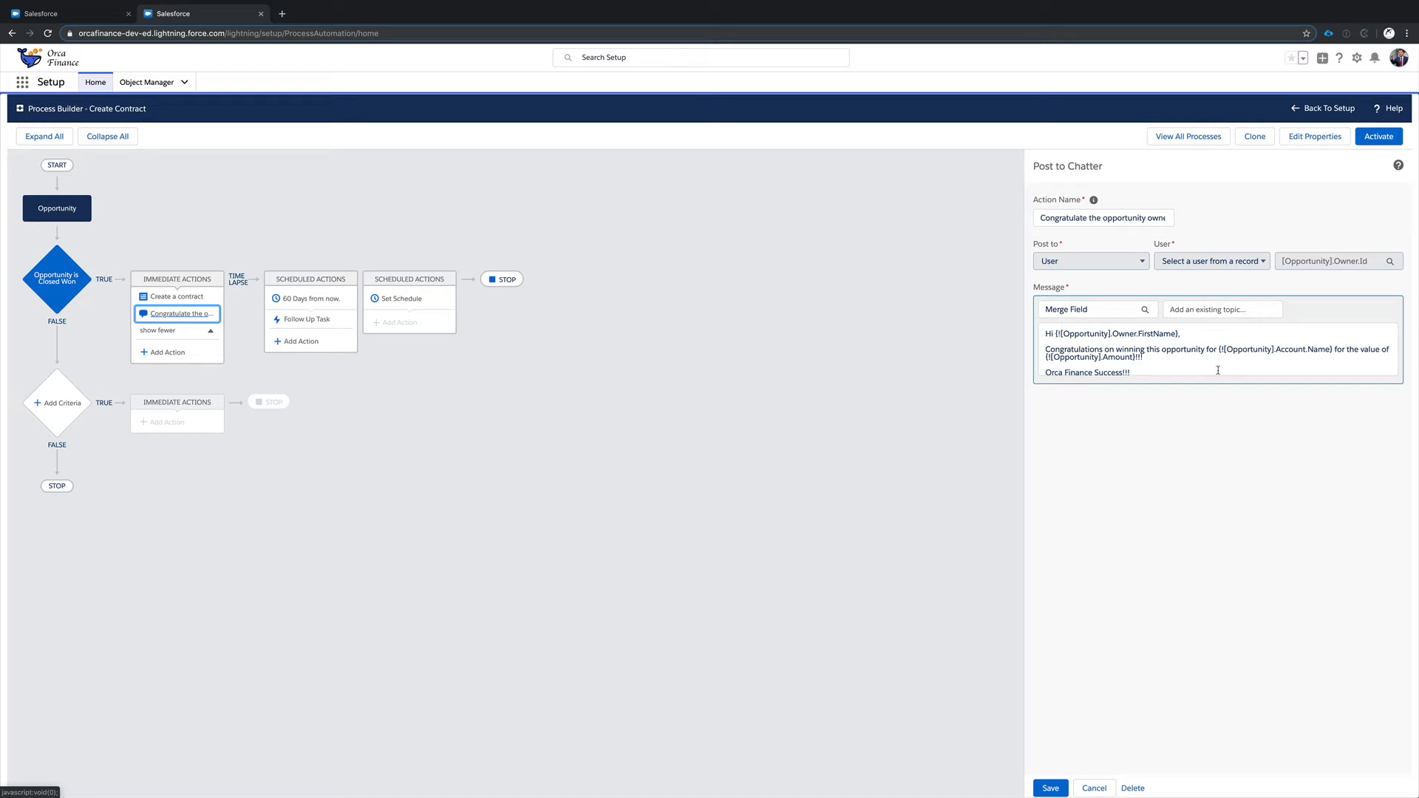
{"action": "left_click", "coordinate": [320, 300]}
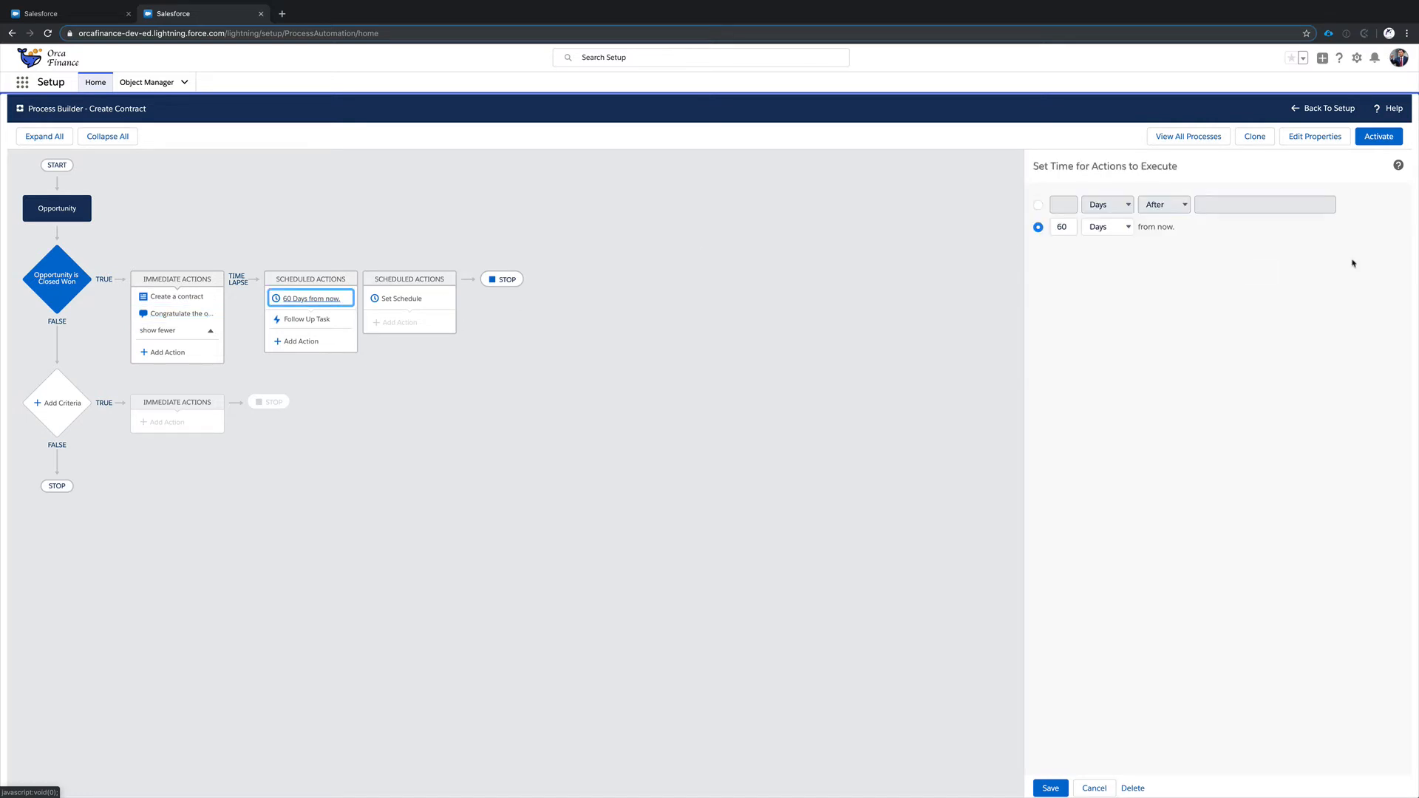
{"action": "left_click", "coordinate": [336, 320]}
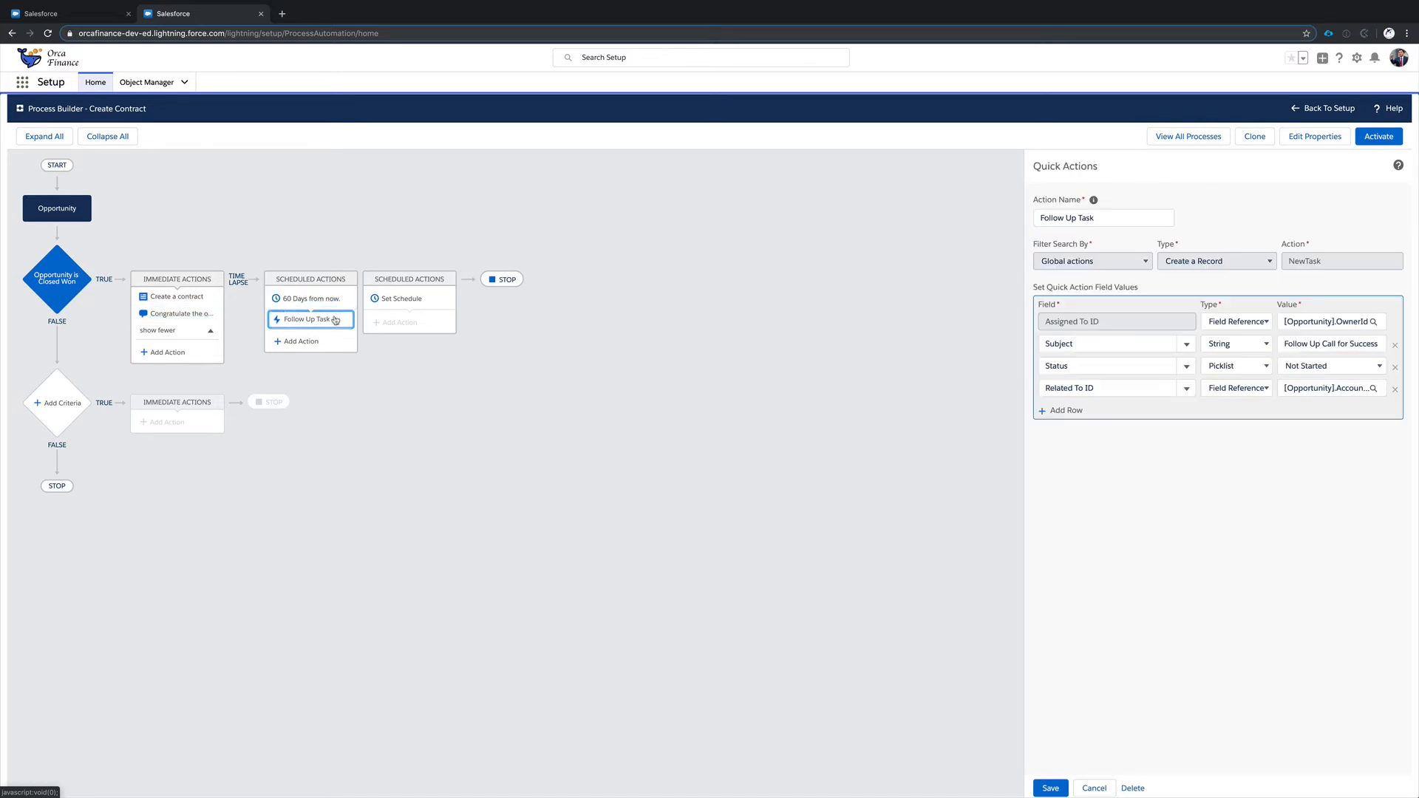
- Save the Follow Up Task action and activate the Create Contract process
{"action": "left_click", "coordinate": [1055, 785]}
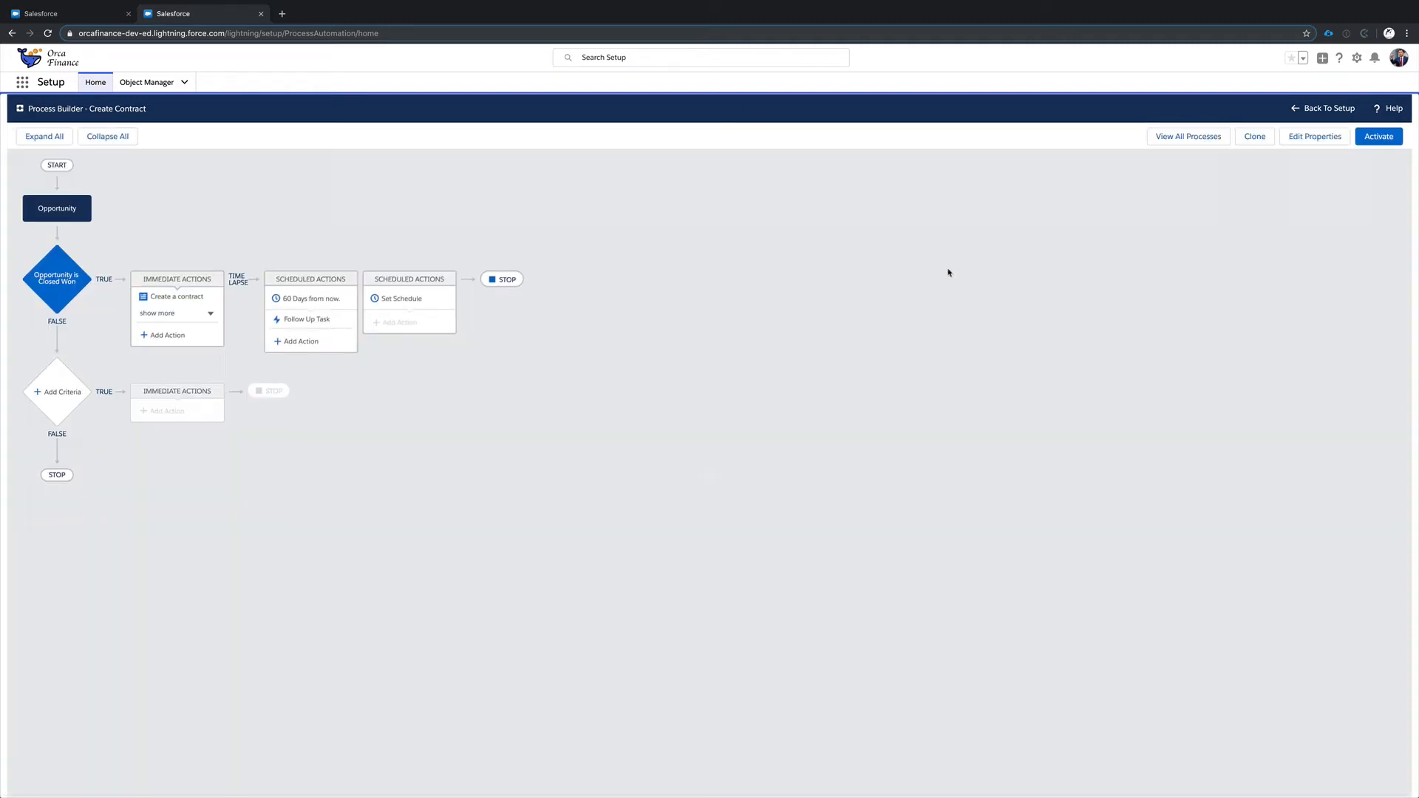
{"action": "left_click", "coordinate": [1376, 139]}
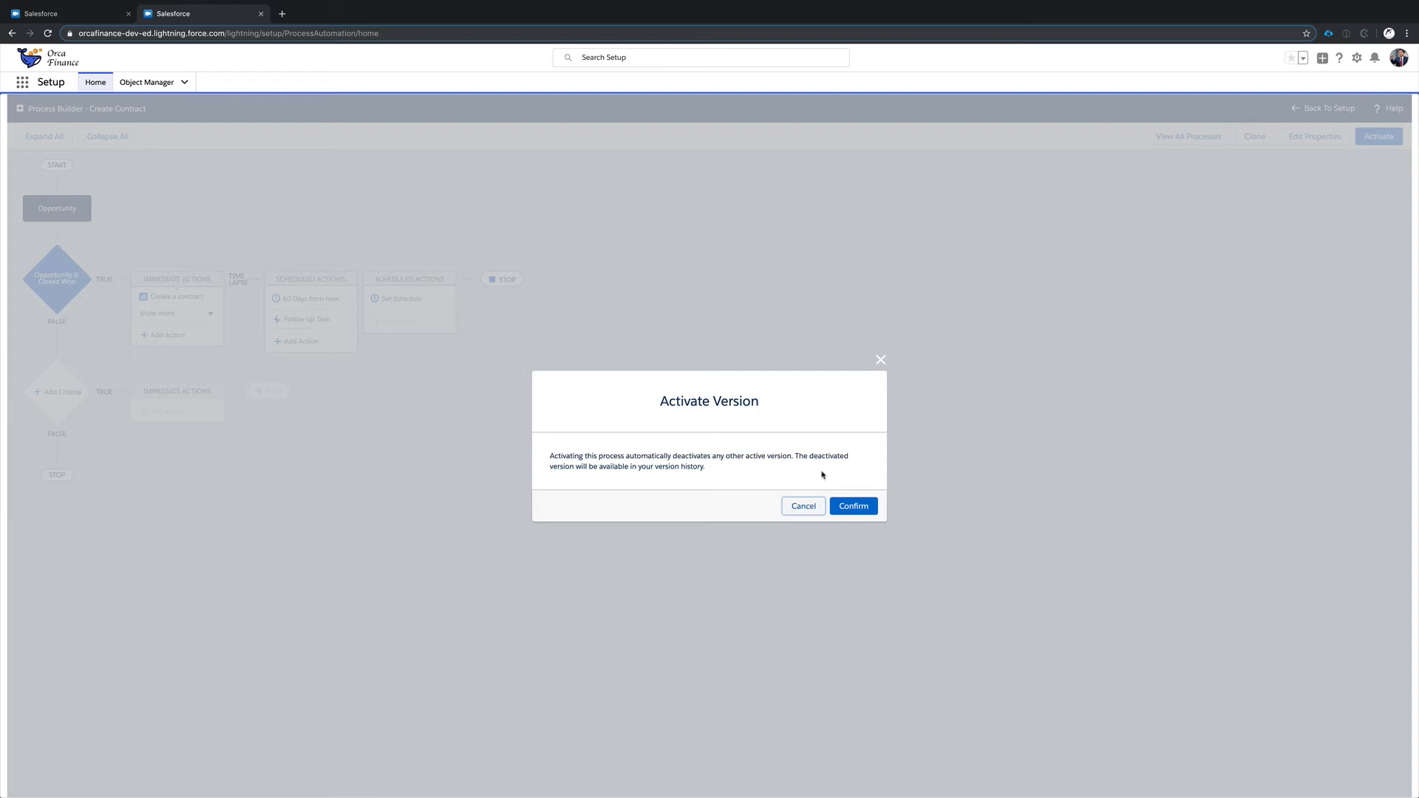
{"action": "left_click", "coordinate": [854, 504]}
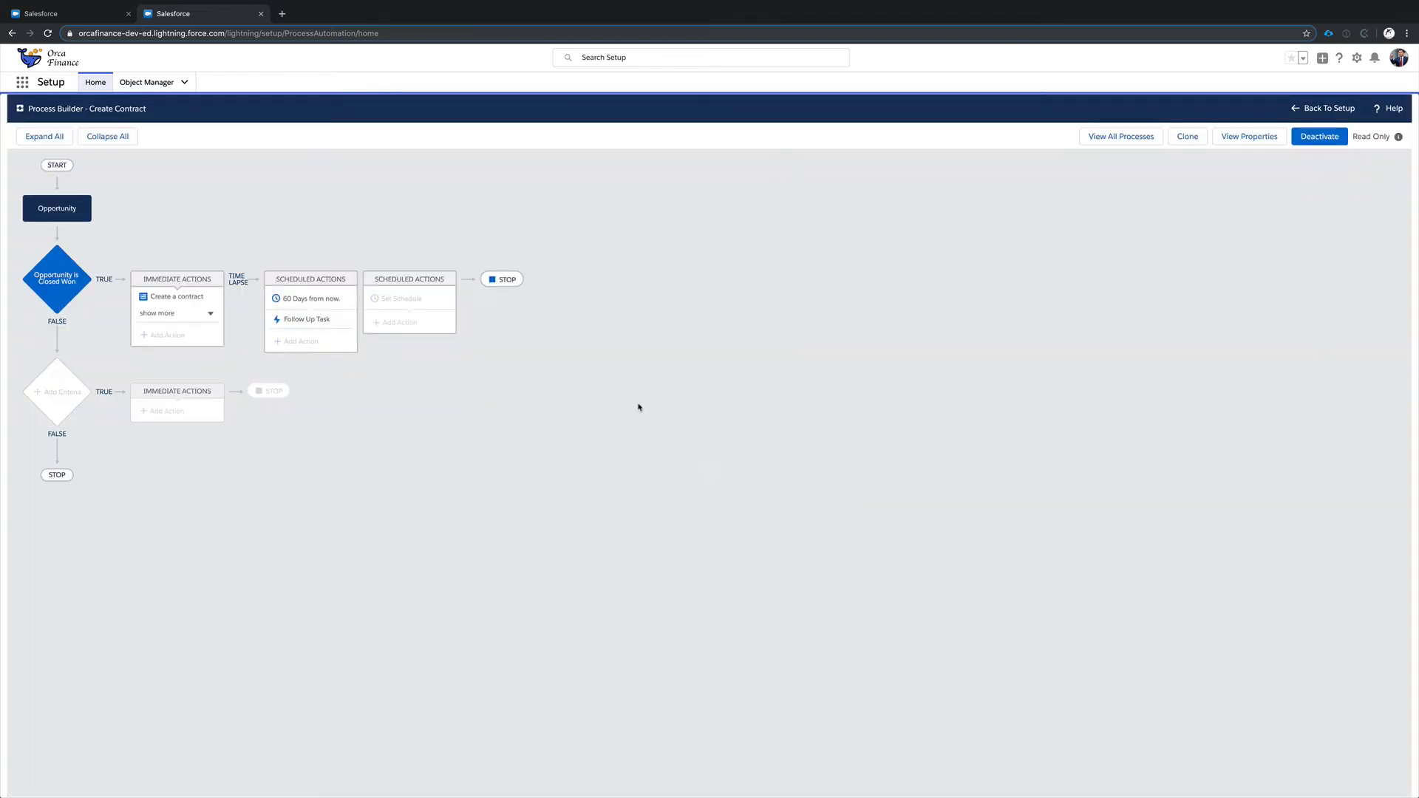
- Deactivate the active version of the Create Contract process and reopen its Create a contract action
{"action": "left_click", "coordinate": [152, 315]}
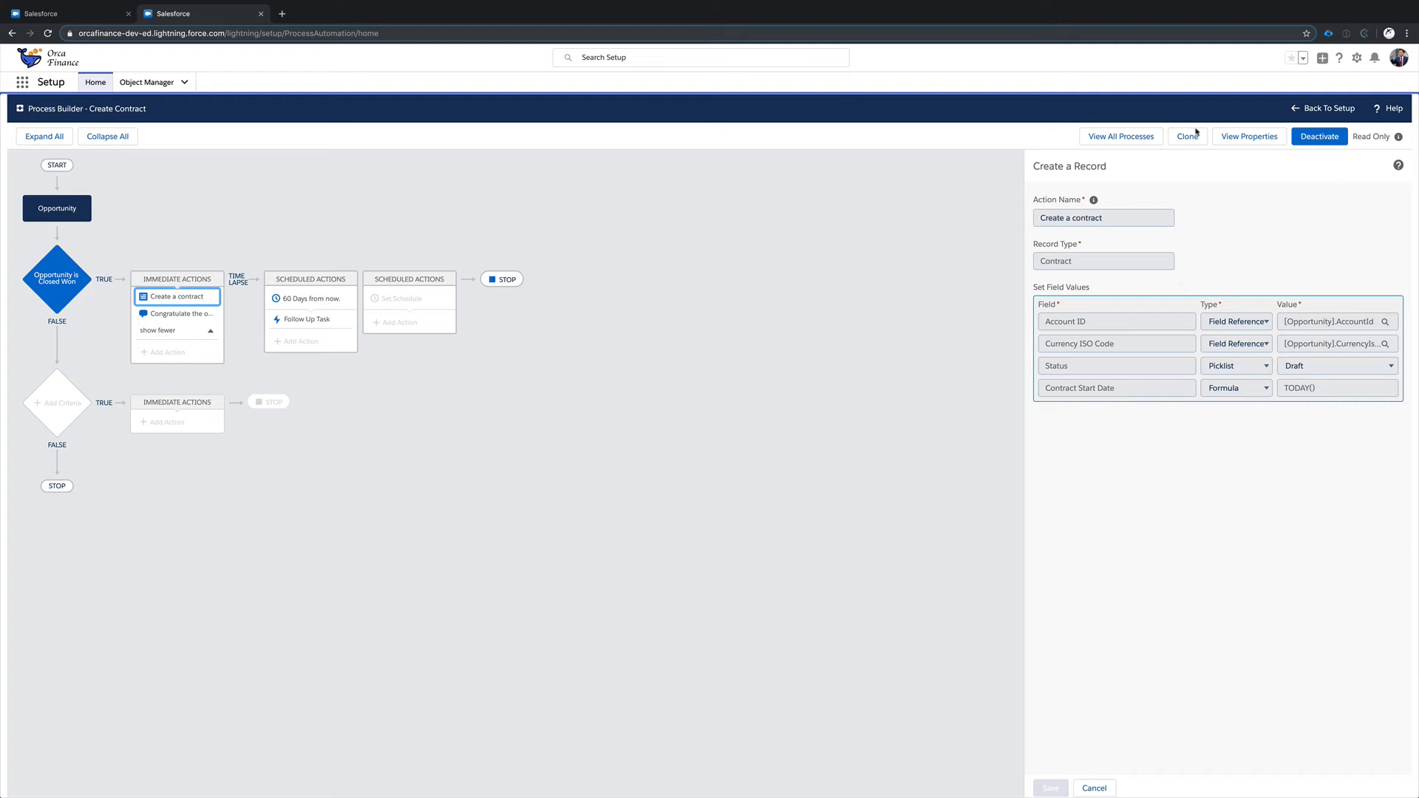
{"action": "left_click", "coordinate": [1320, 137]}
{"action": "left_click", "coordinate": [848, 502]}
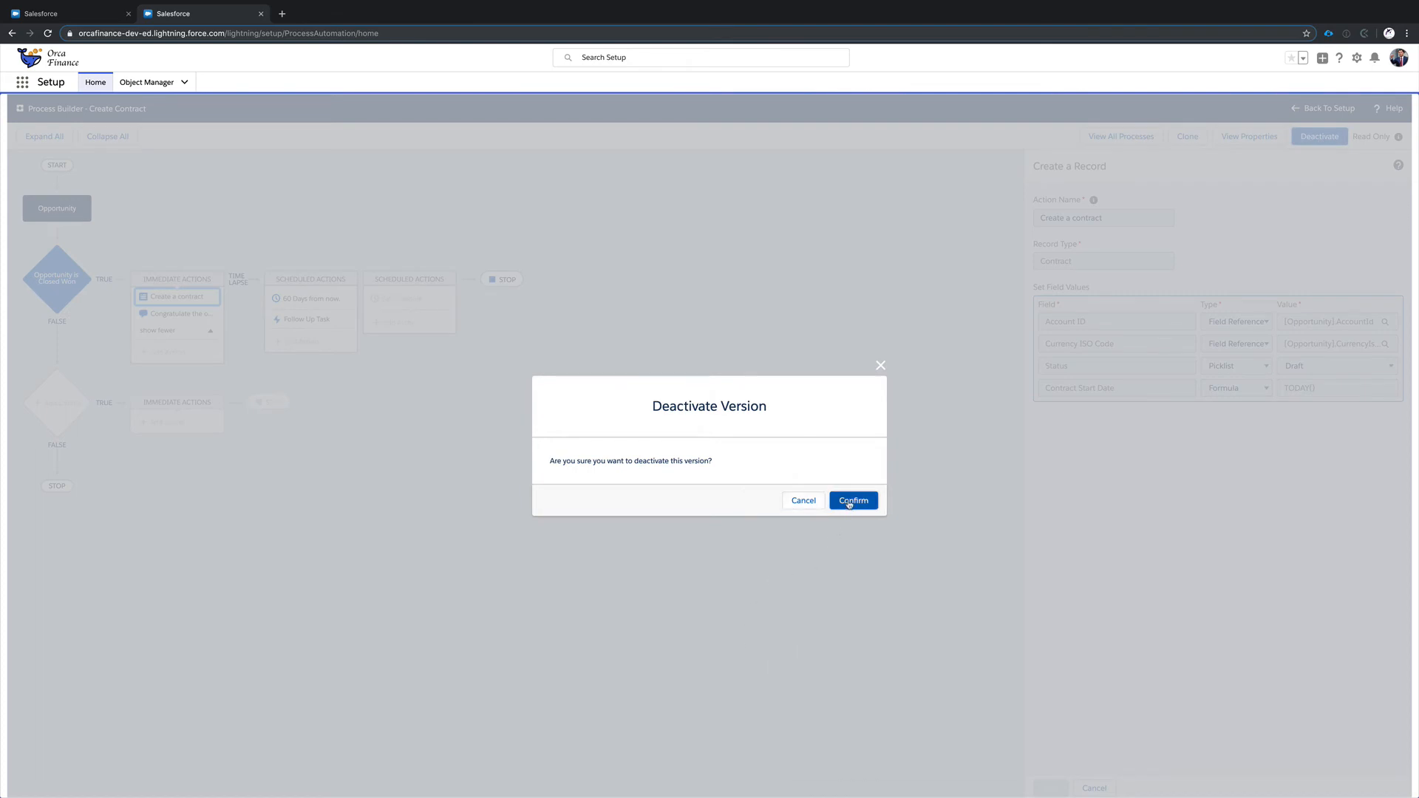
{"action": "left_click", "coordinate": [177, 297]}
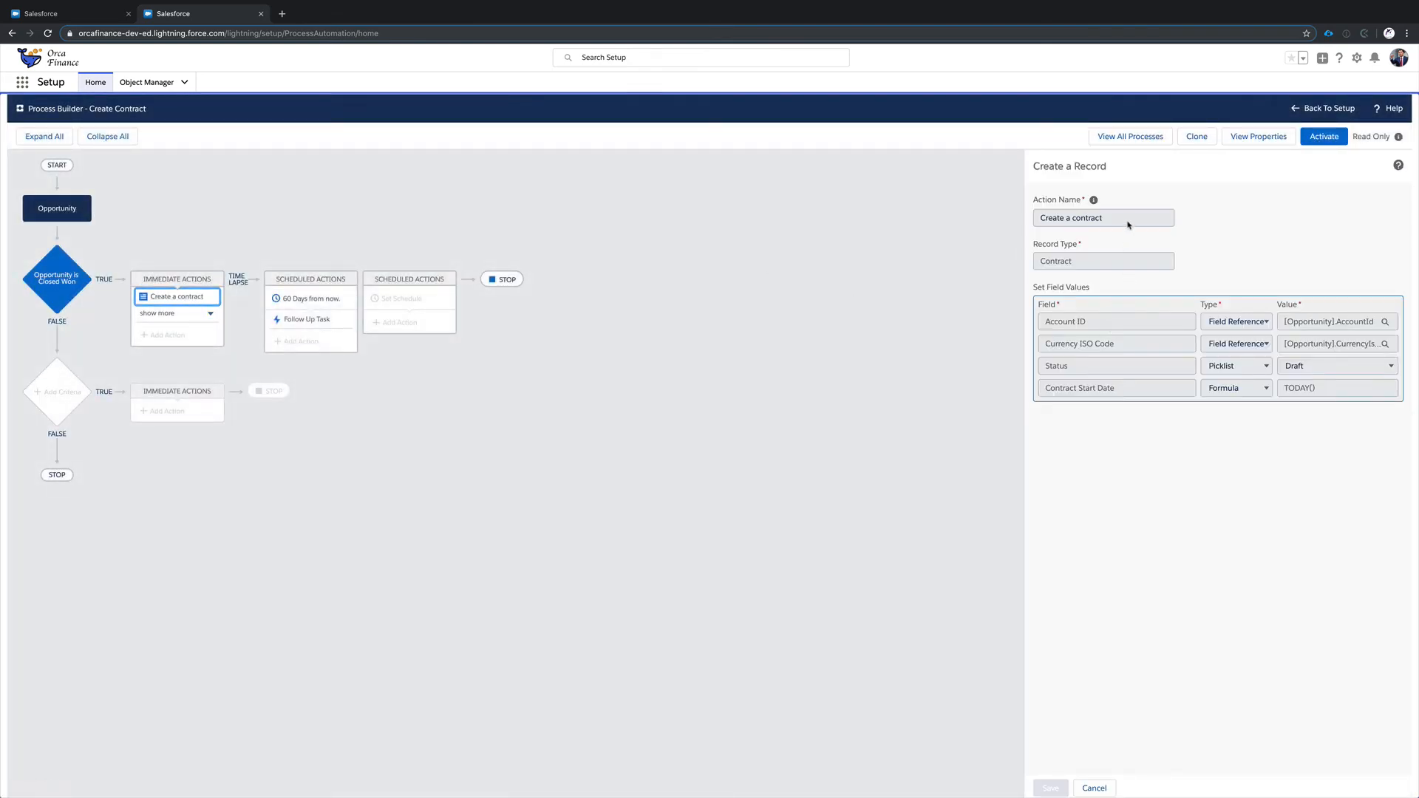
- Clone Create Contract as a version of the current process and open the clone's Chatter post and Create a contract actions
{"action": "left_click", "coordinate": [1196, 136]}
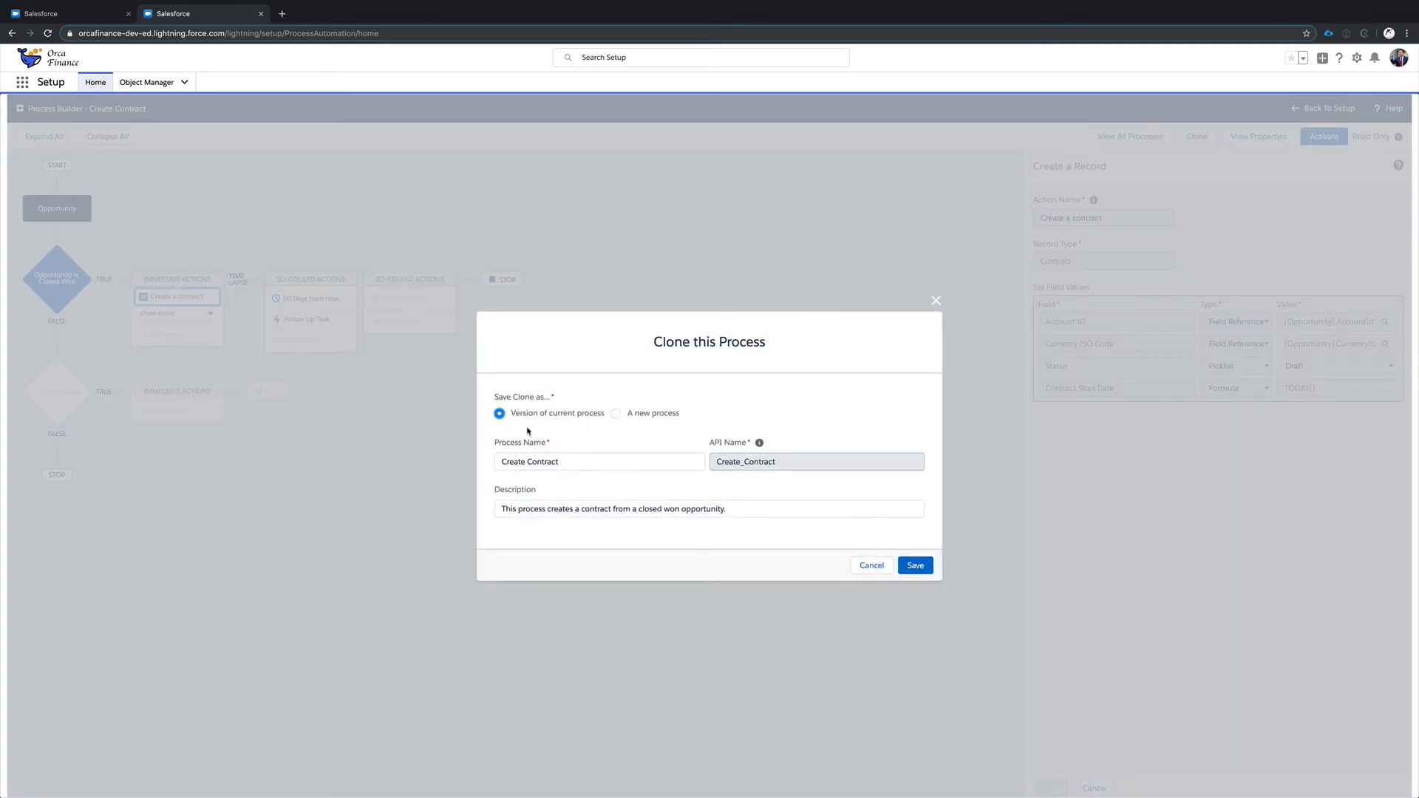
{"action": "left_click", "coordinate": [919, 567]}
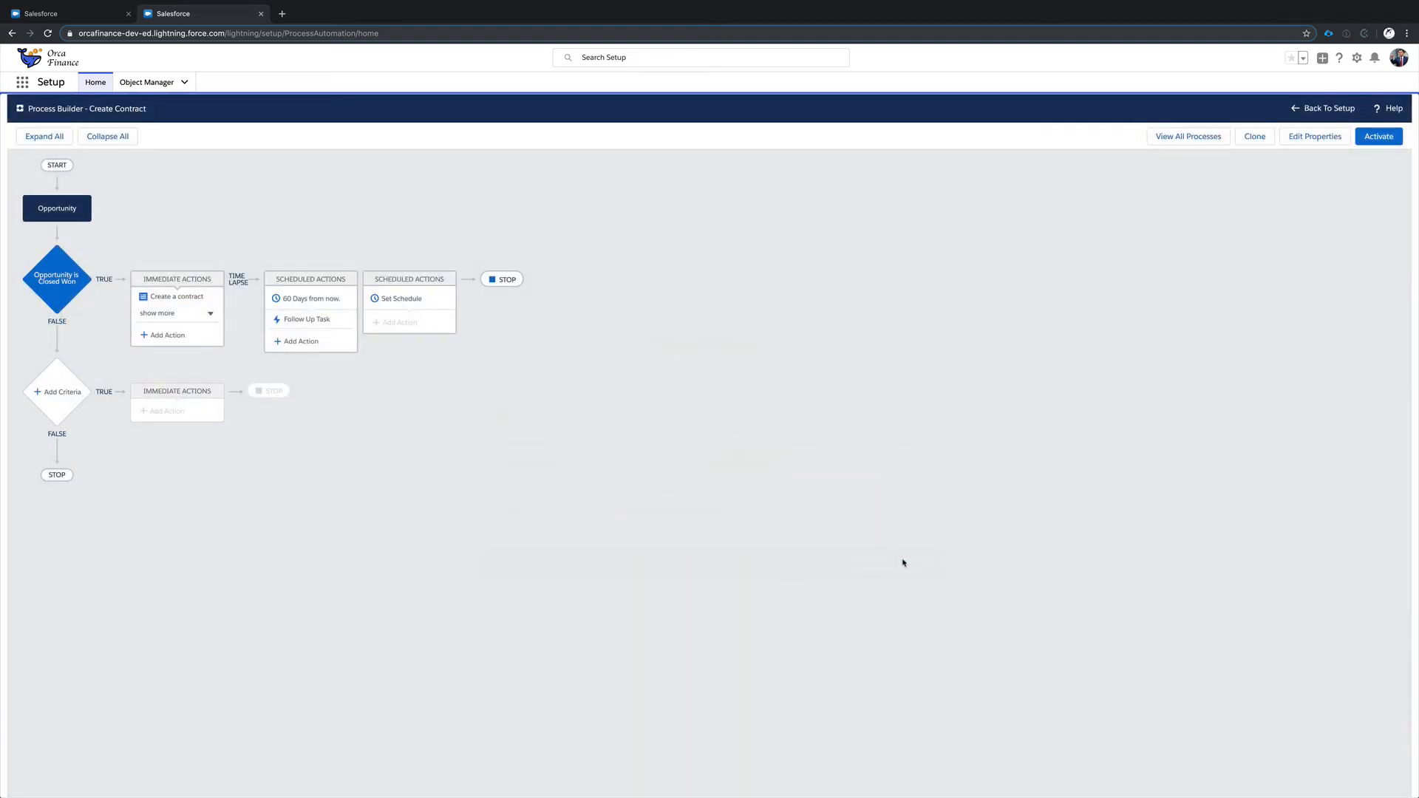
{"action": "left_click", "coordinate": [184, 312]}
{"action": "left_click", "coordinate": [185, 316]}
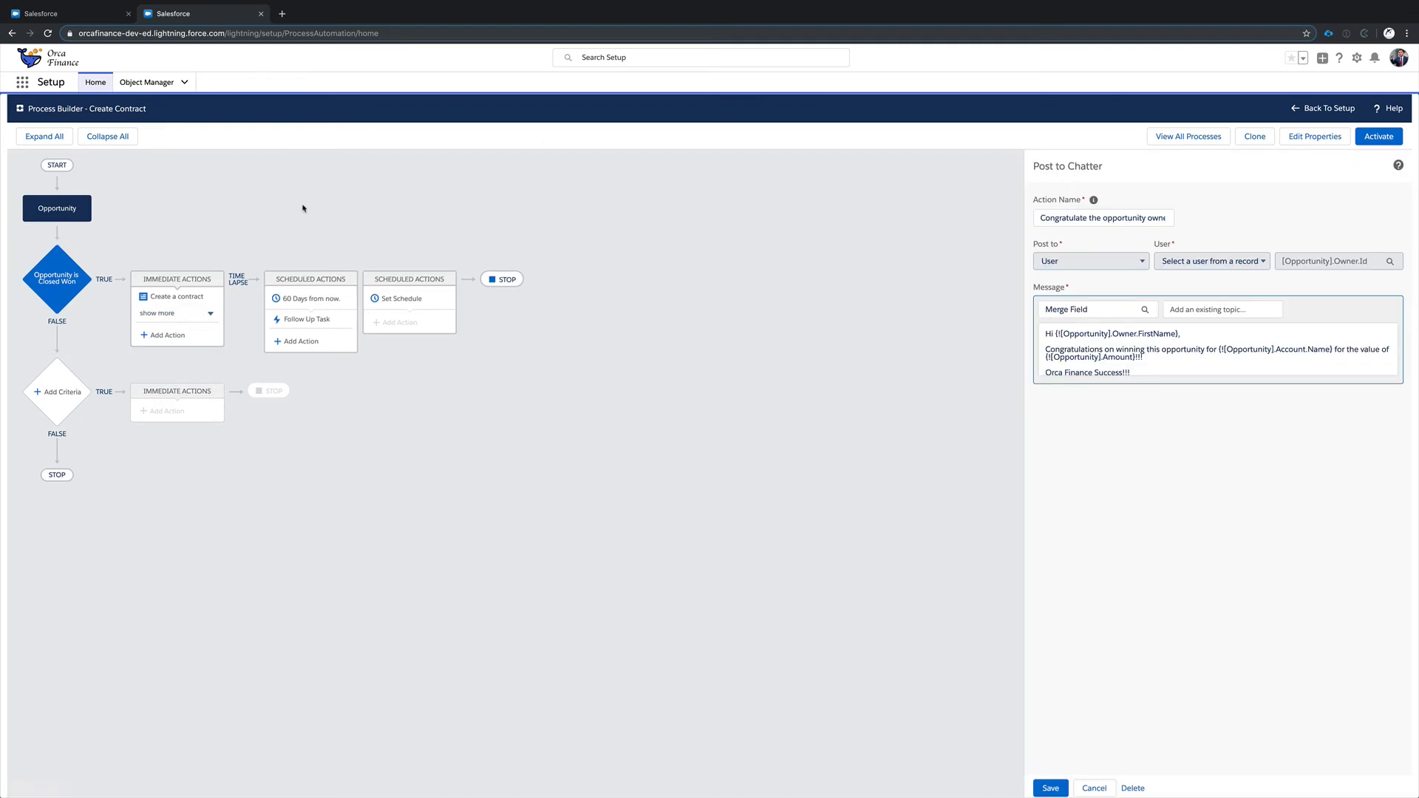
{"action": "left_click", "coordinate": [176, 296]}
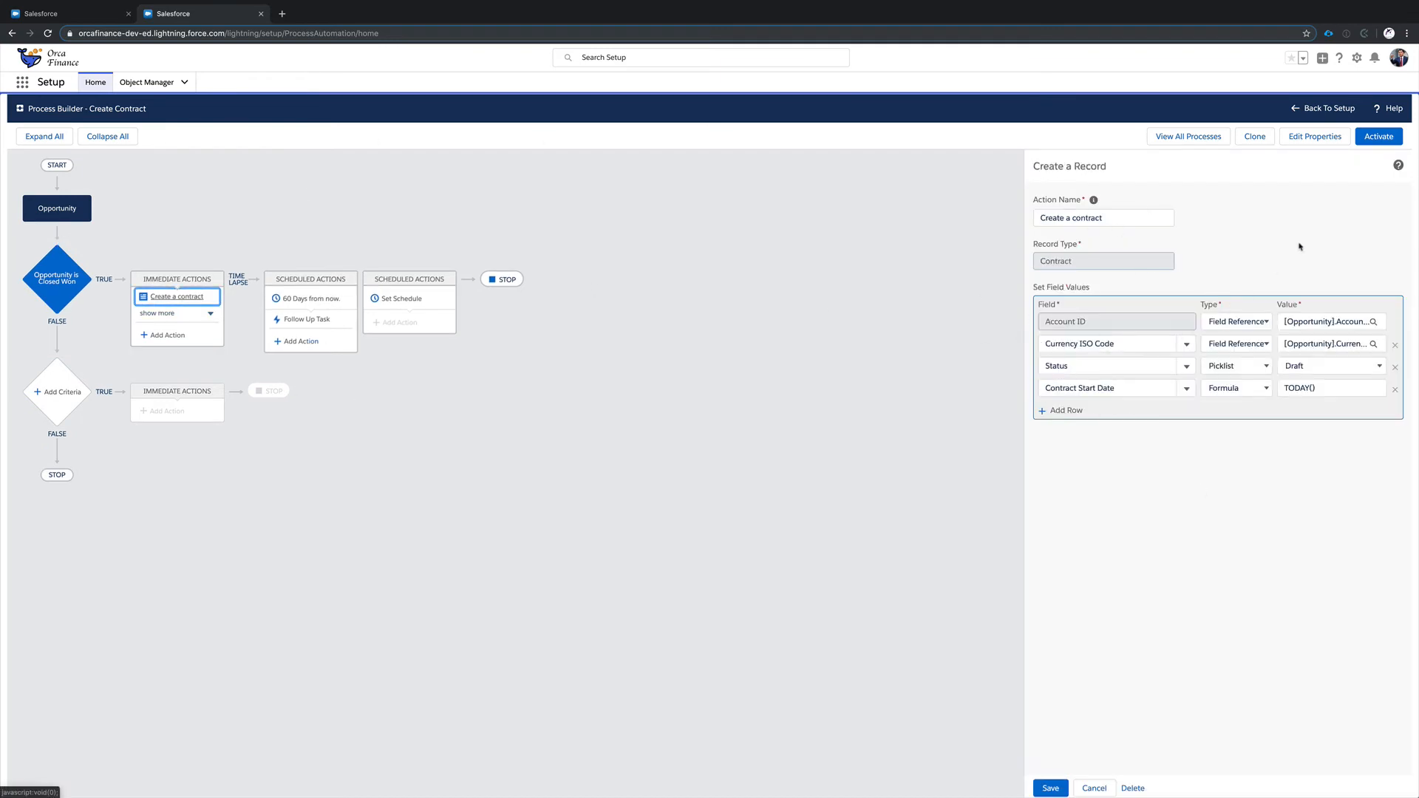
- Activate the cloned version and show all versions of Create Contract in the process list
{"action": "left_click", "coordinate": [1379, 136]}
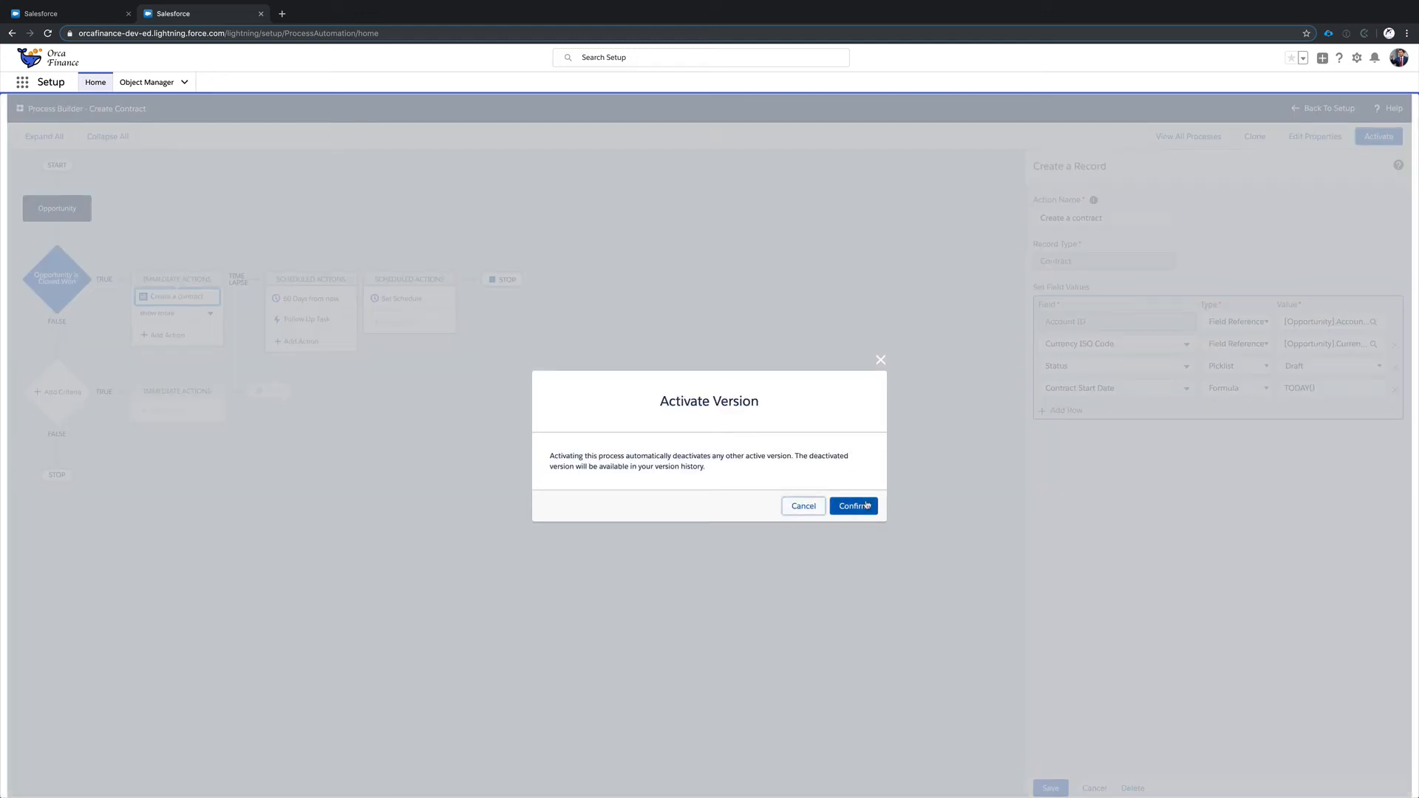
{"action": "left_click", "coordinate": [867, 504]}
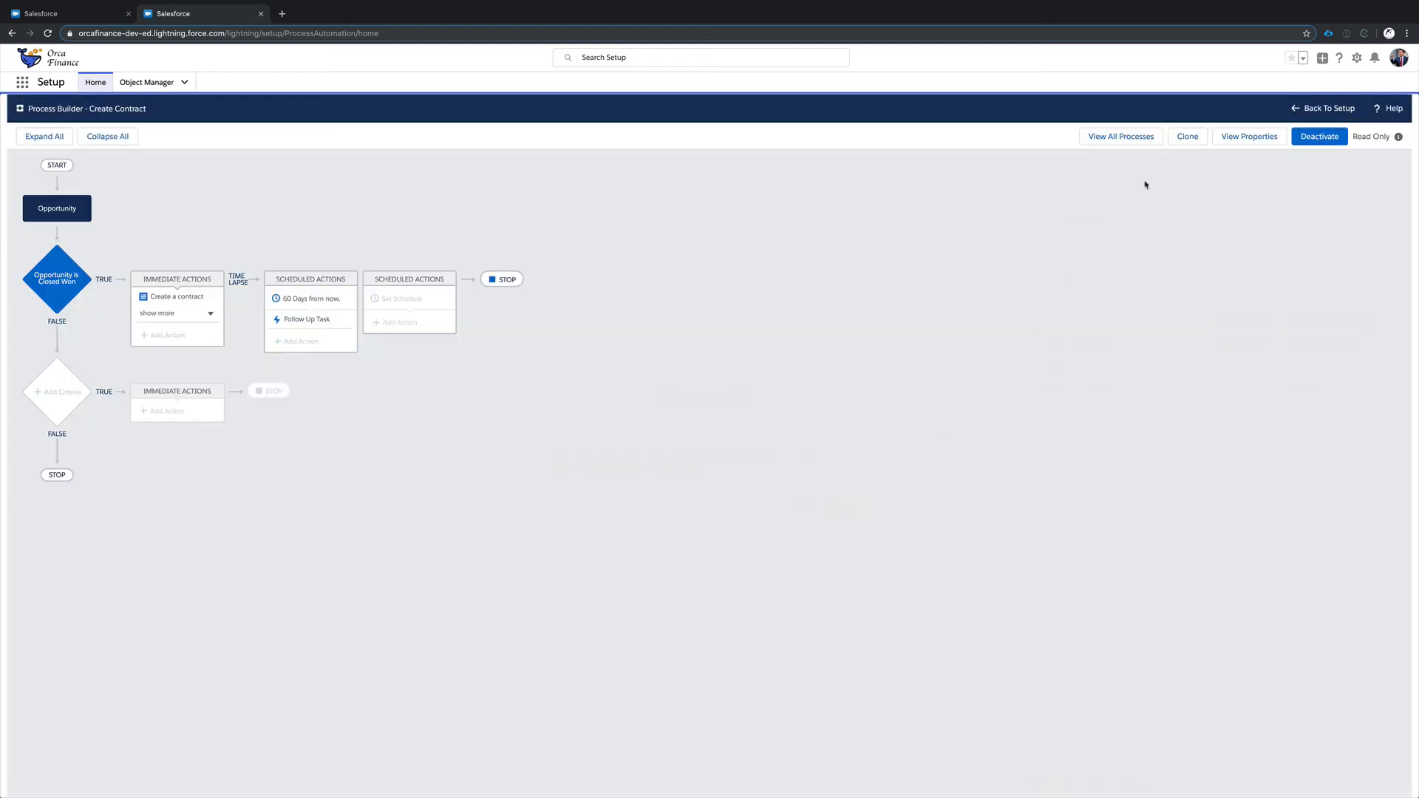
{"action": "left_click", "coordinate": [1144, 142]}
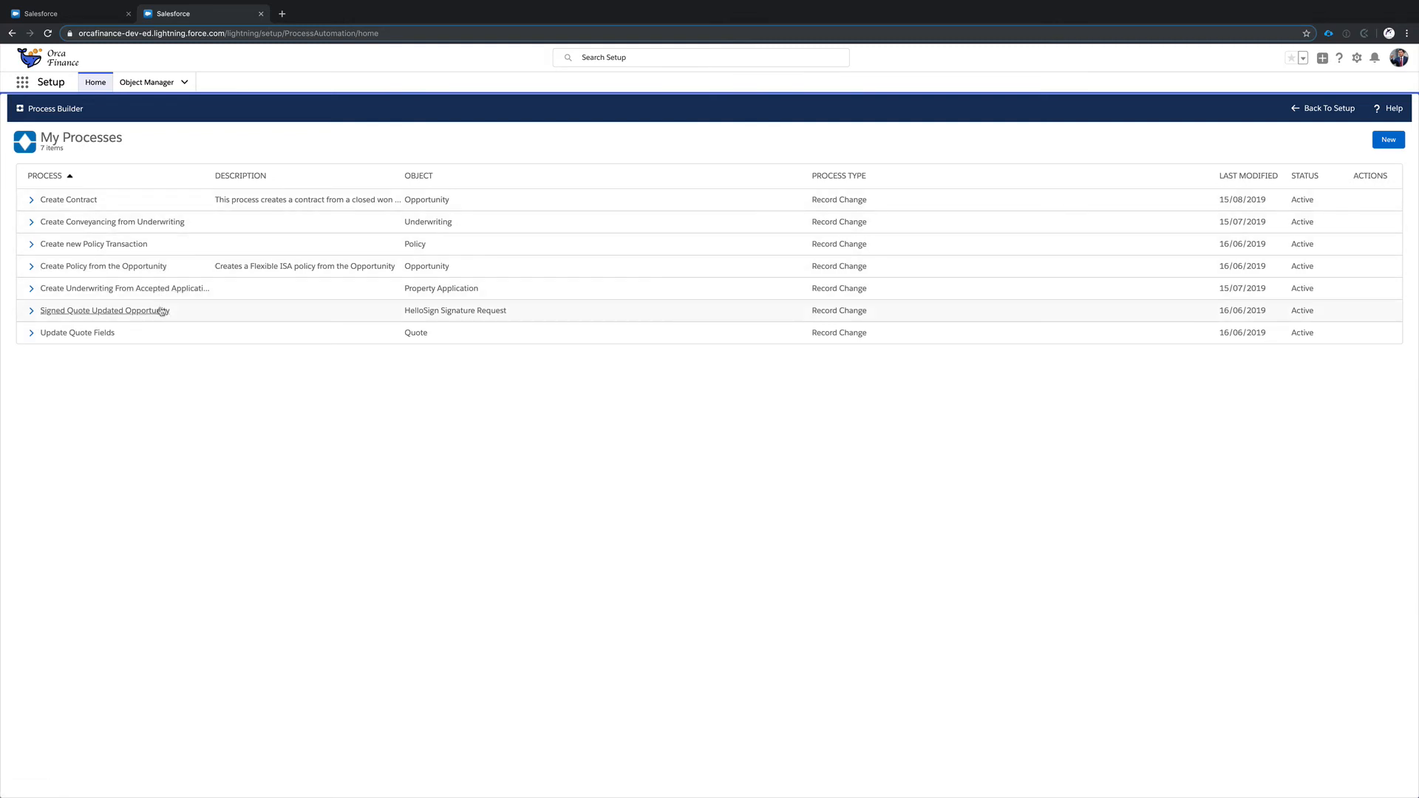
{"action": "left_click", "coordinate": [30, 200]}
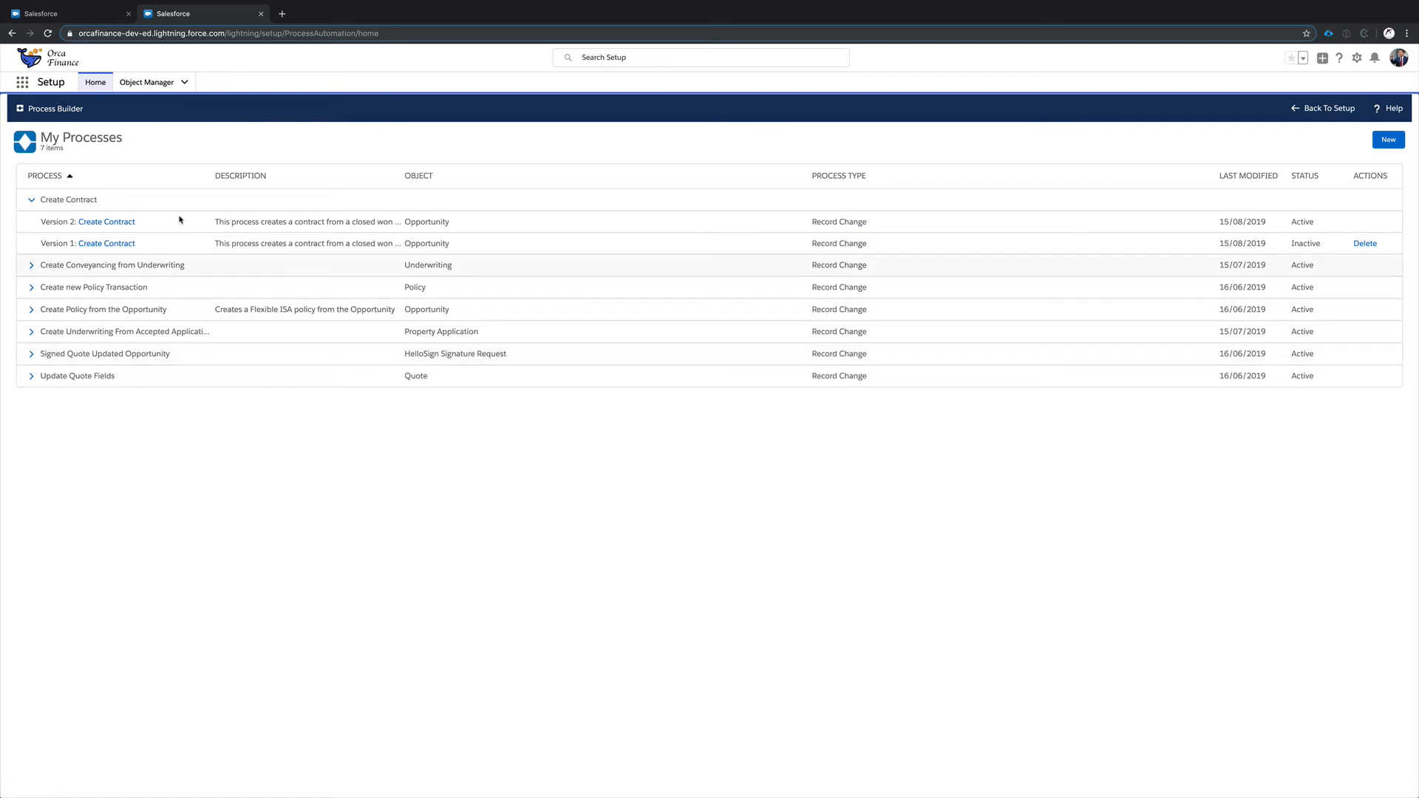
- Reload the Dickenson Mobile Generators opportunity and change its owner to the Trading Executive user without a notification email
{"action": "left_click", "coordinate": [99, 18]}
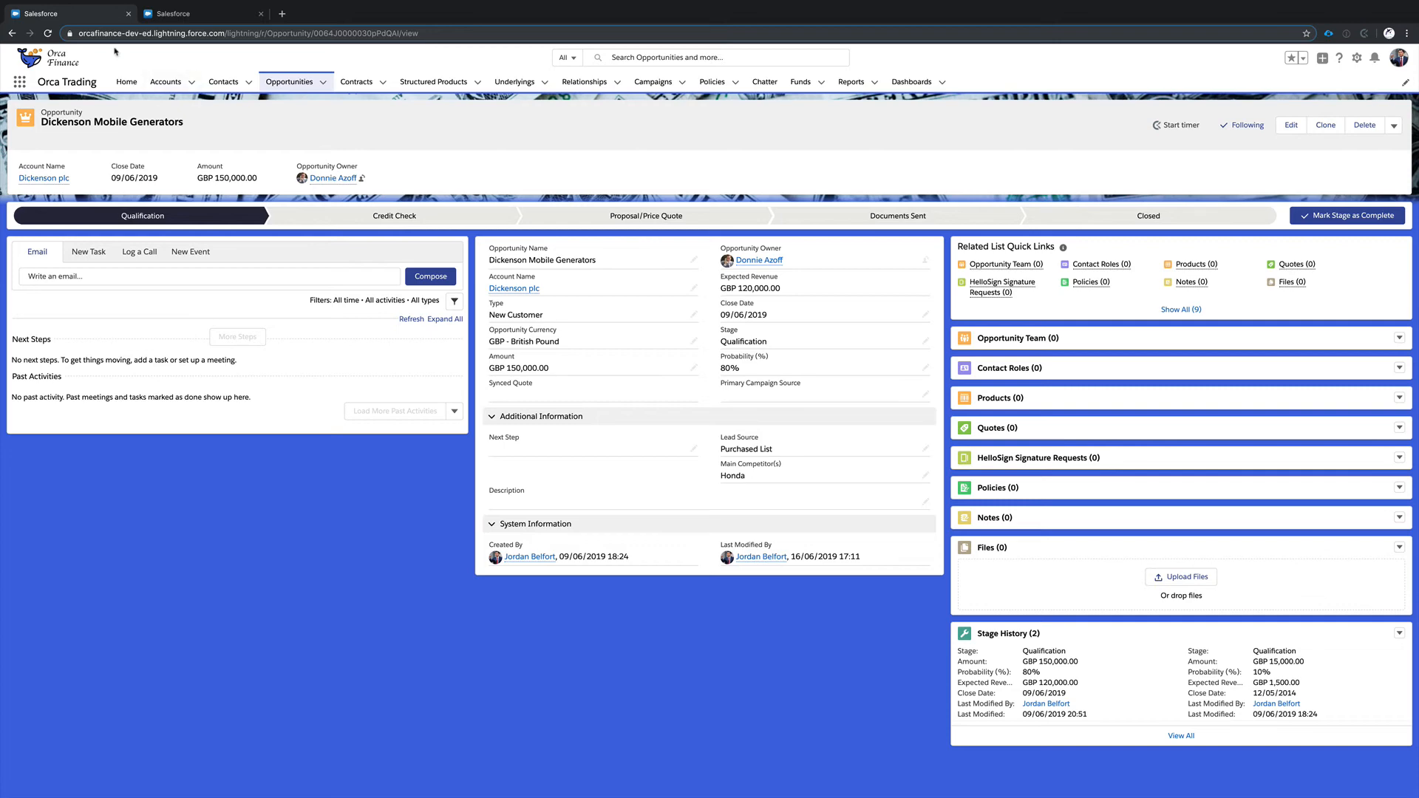
{"action": "left_click", "coordinate": [48, 33]}
{"action": "mouse_move", "coordinate": [749, 263]}
{"action": "left_click", "coordinate": [928, 263]}
{"action": "left_click", "coordinate": [768, 362]}
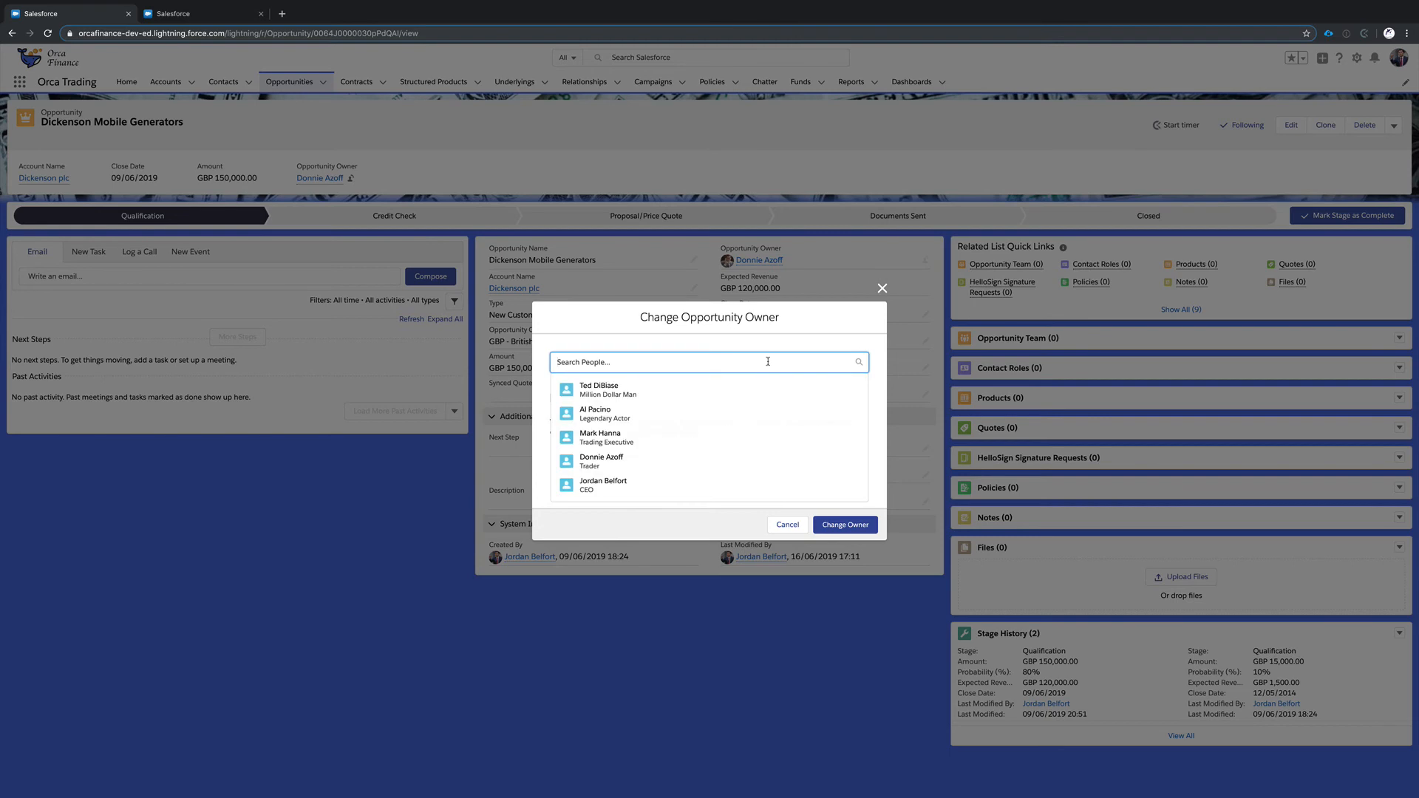
{"action": "left_click", "coordinate": [612, 437]}
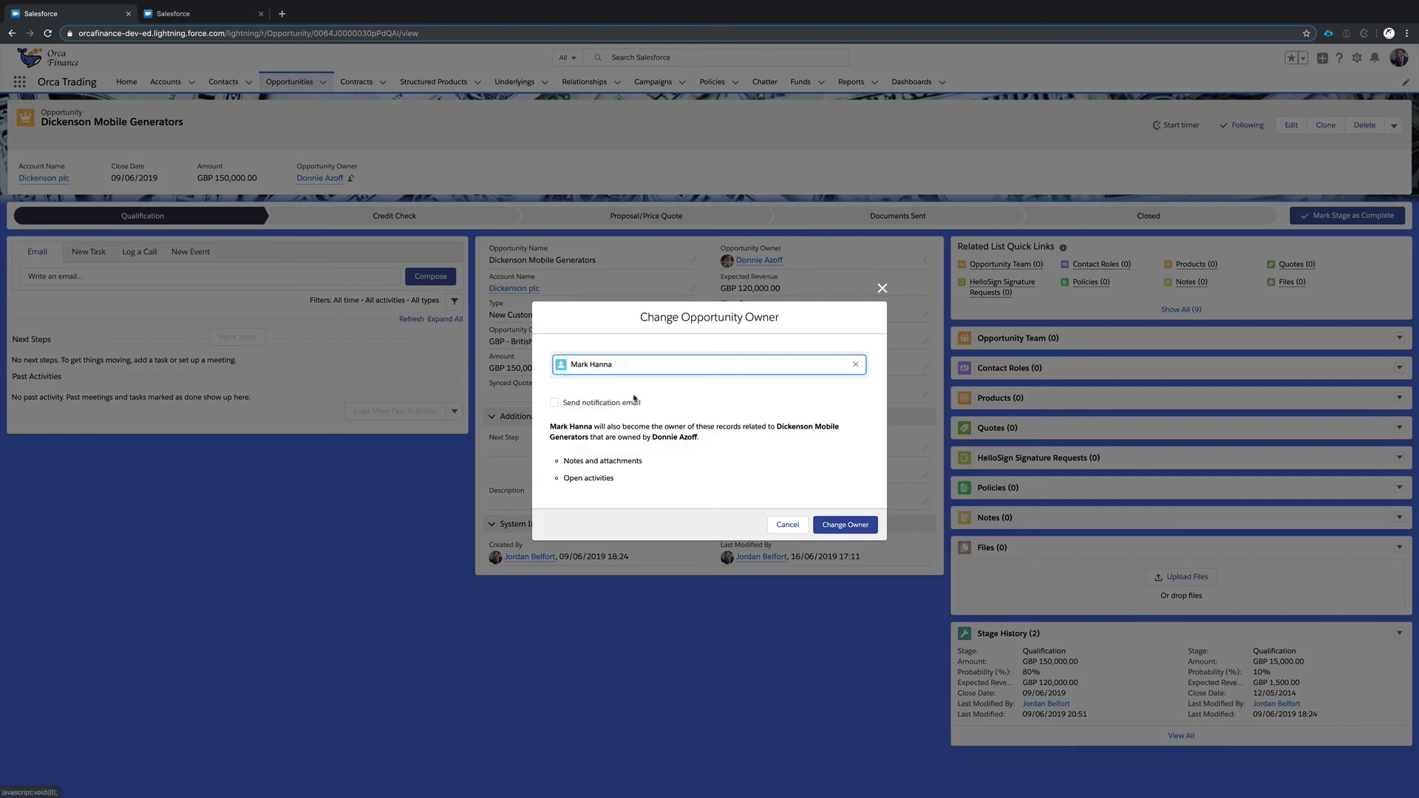
{"action": "left_click", "coordinate": [858, 528]}
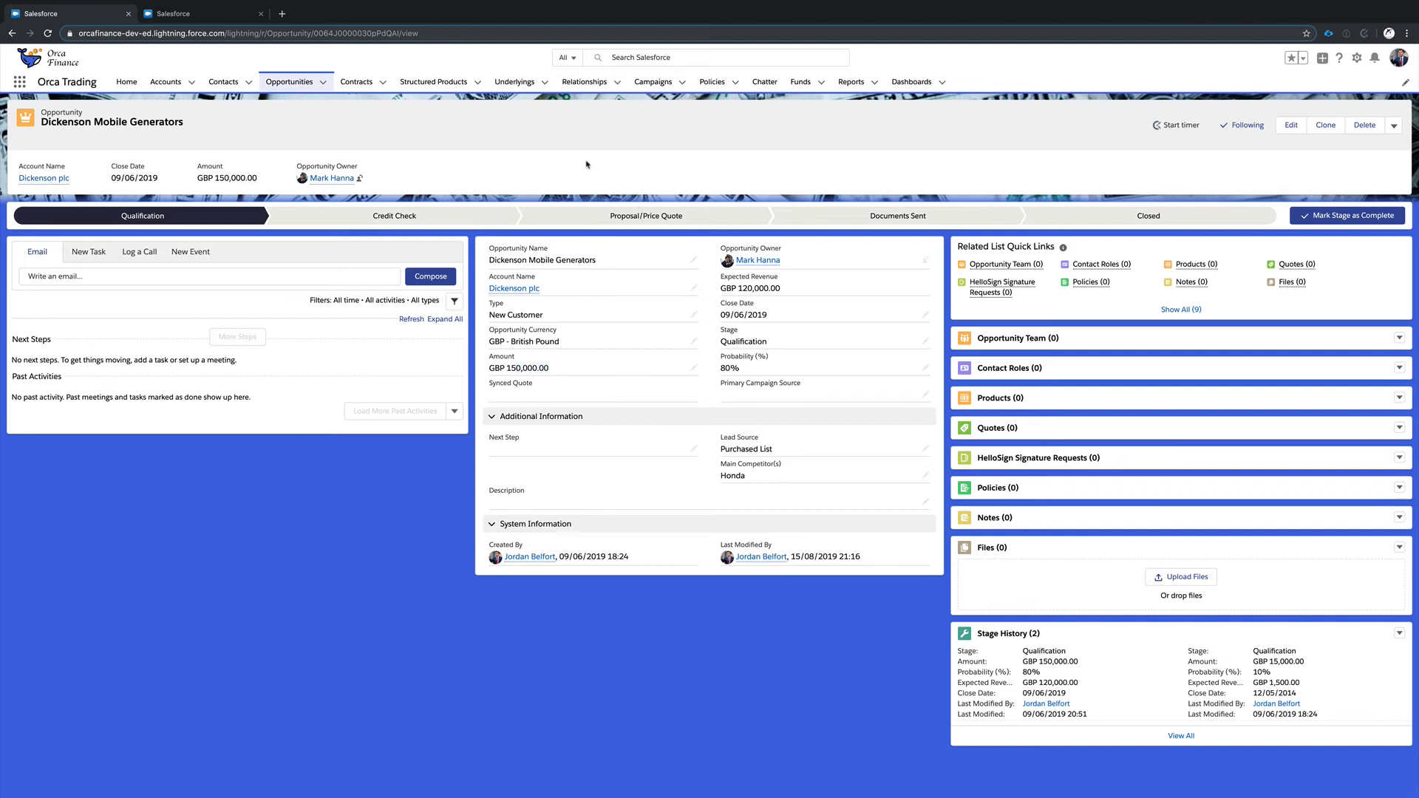
- Open the Contracts page in a separate browser tab with the All Contracts list view
{"action": "left_click", "coordinate": [357, 82], "text": "ctrl"}
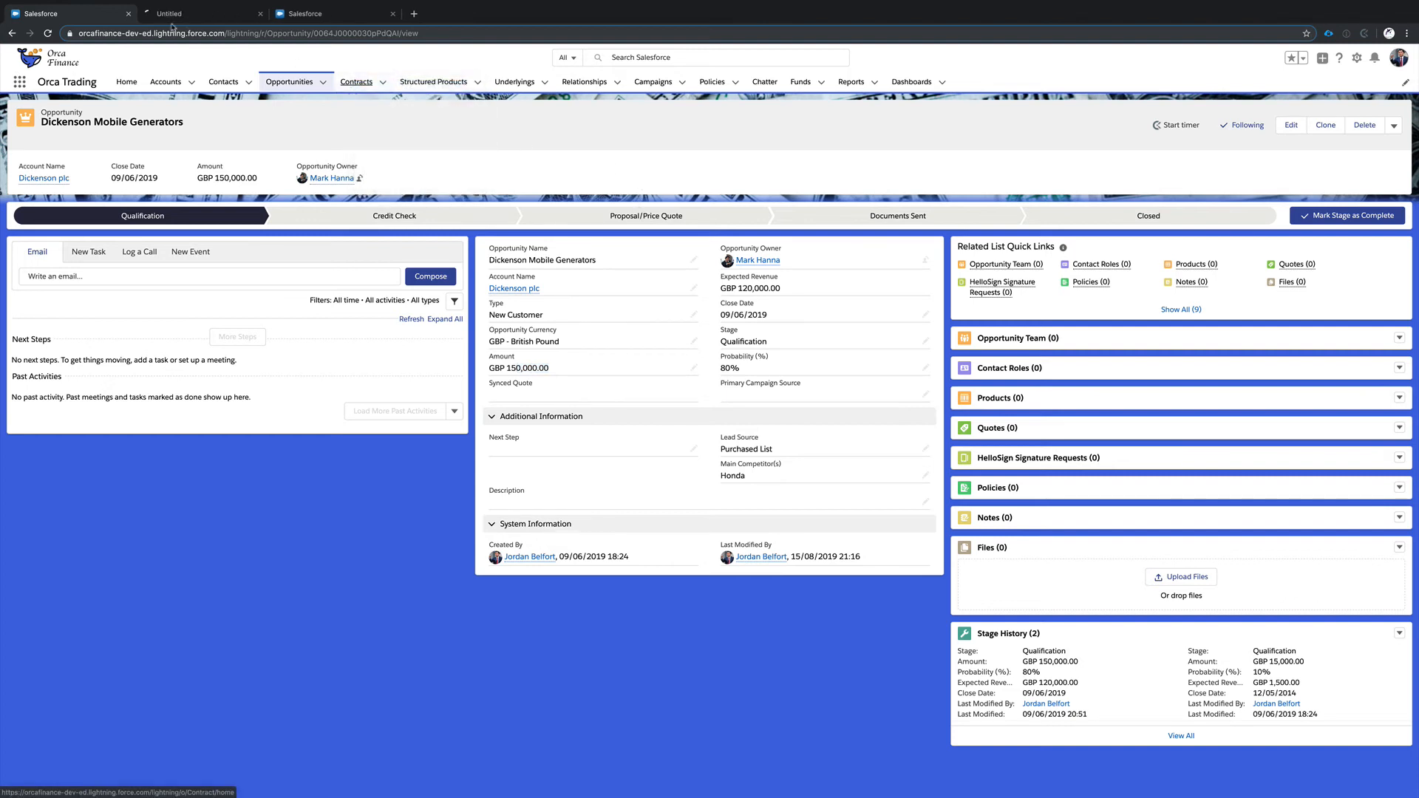
{"action": "left_click", "coordinate": [203, 13]}
{"action": "left_click", "coordinate": [105, 126]}
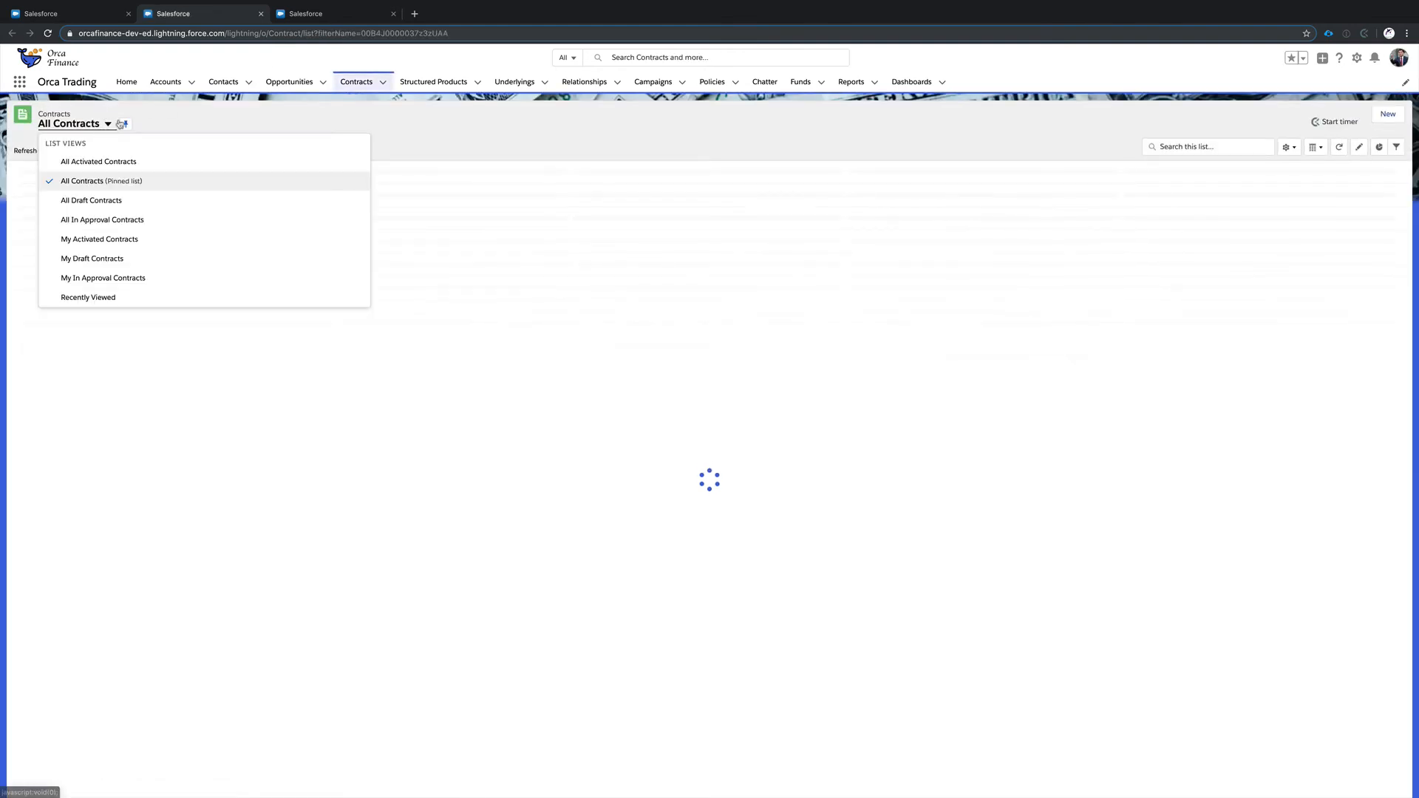
{"action": "left_click", "coordinate": [133, 180]}
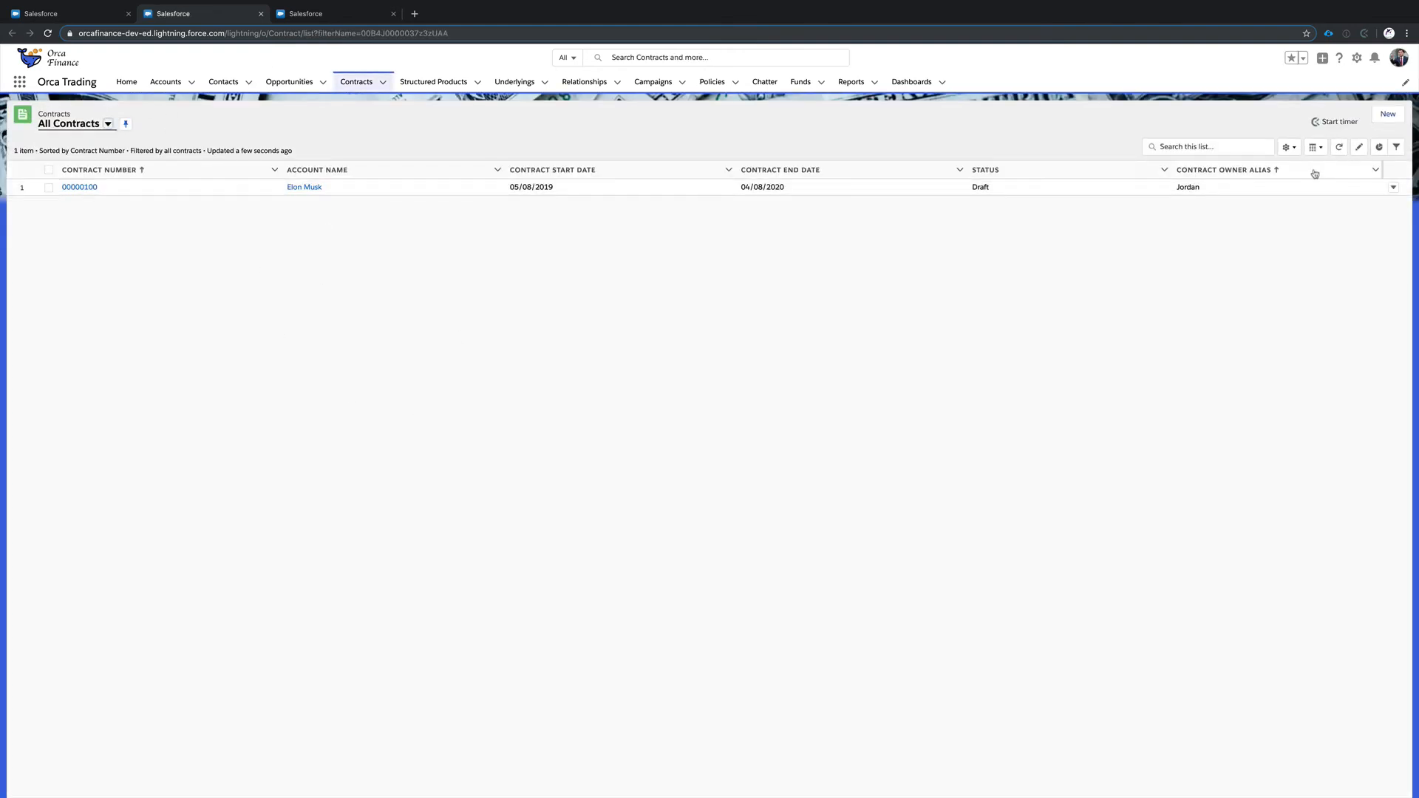
- Delete the existing draft contract from the All Contracts list
{"action": "left_click", "coordinate": [1393, 187]}
{"action": "left_click", "coordinate": [1374, 226]}
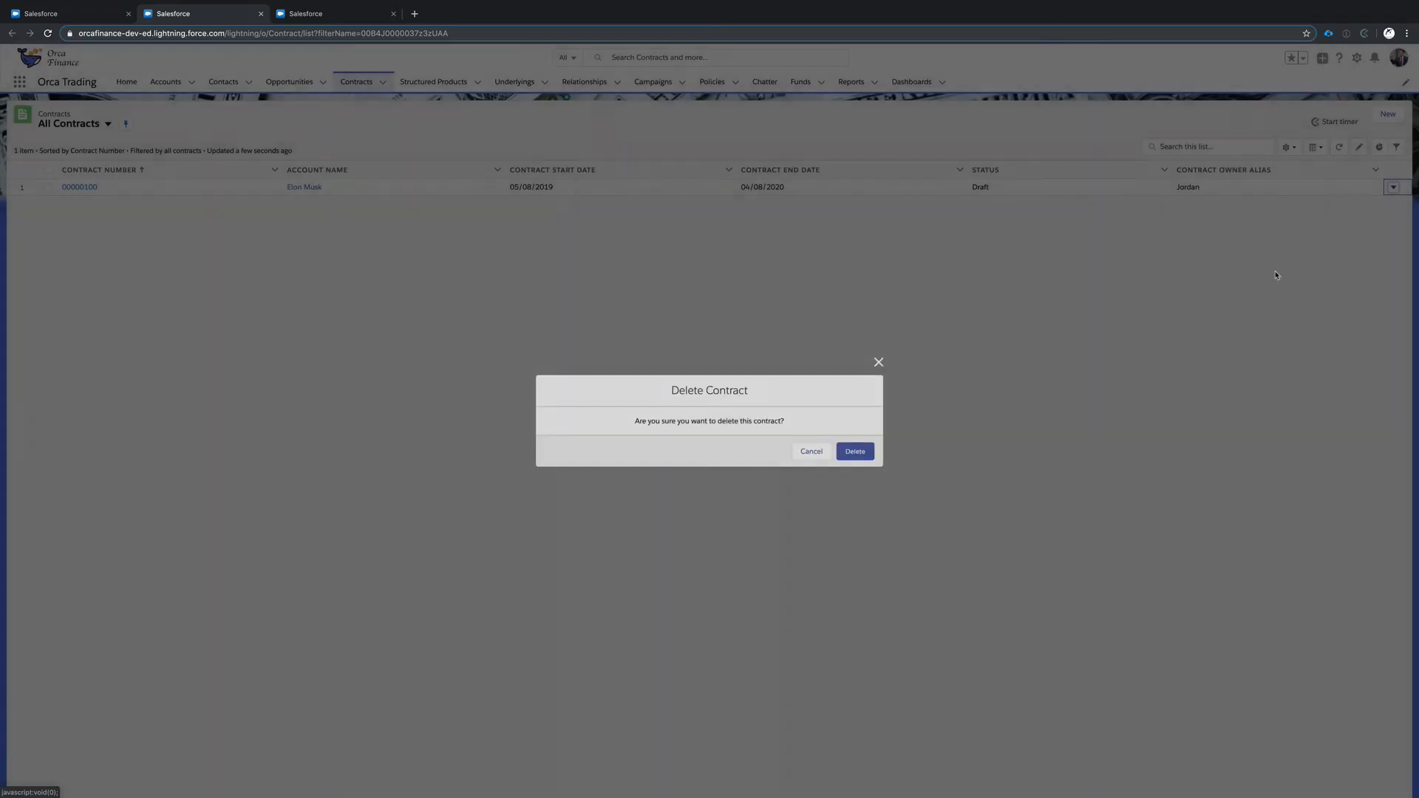
{"action": "left_click", "coordinate": [852, 452]}
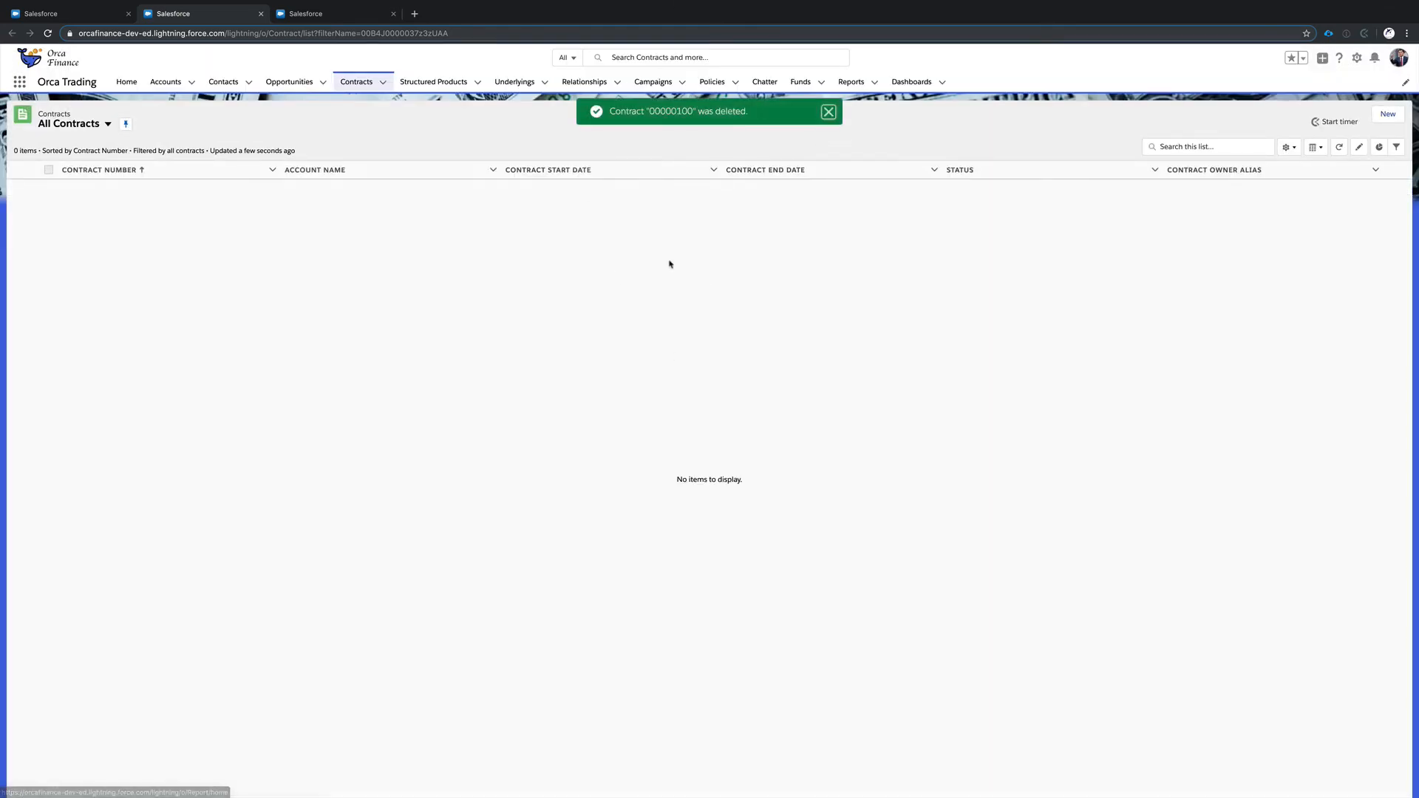
{"action": "left_click", "coordinate": [828, 109]}
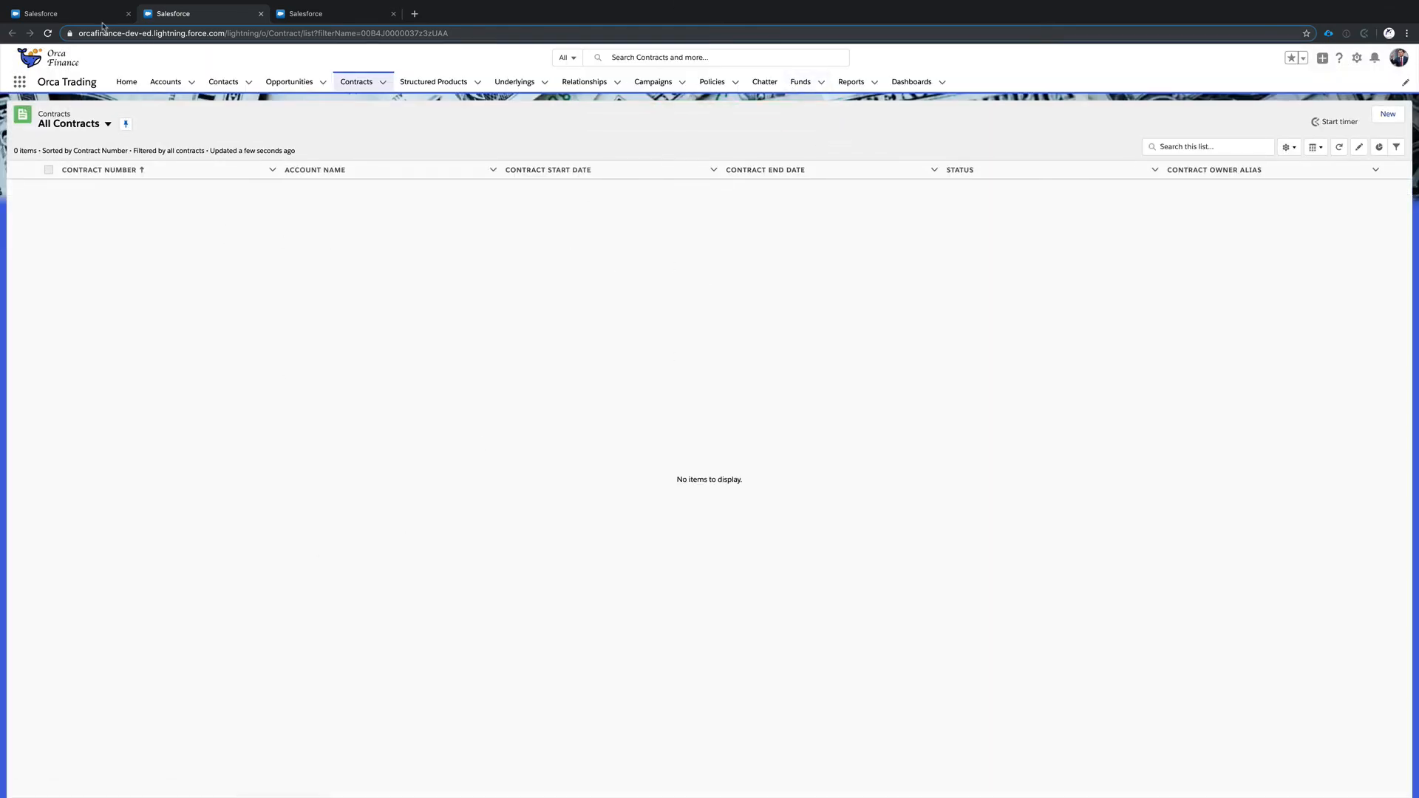
- Close the Dickenson Mobile Generators opportunity with the stage Closed Won and save it
{"action": "left_click", "coordinate": [102, 22]}
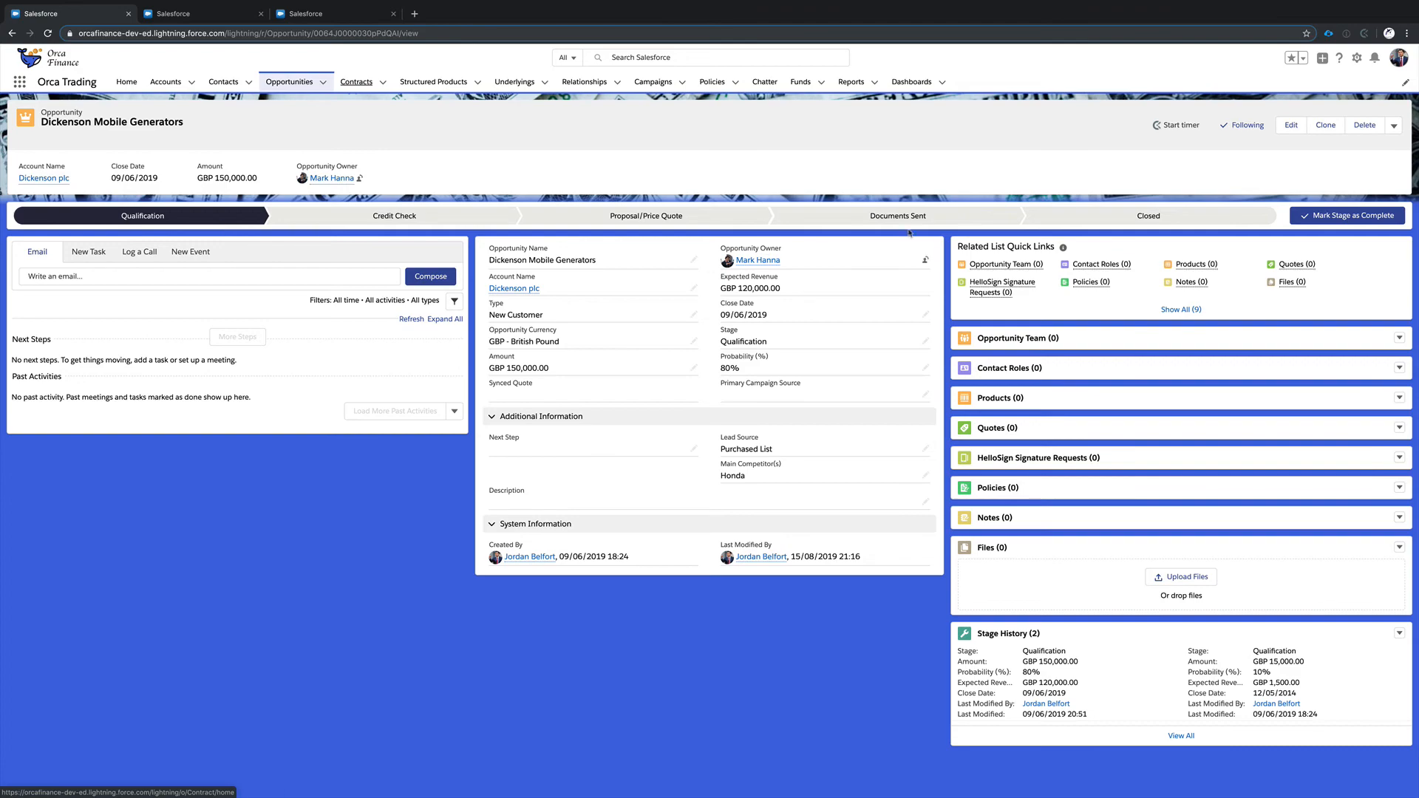
{"action": "left_click", "coordinate": [1049, 217]}
{"action": "left_click", "coordinate": [1330, 216]}
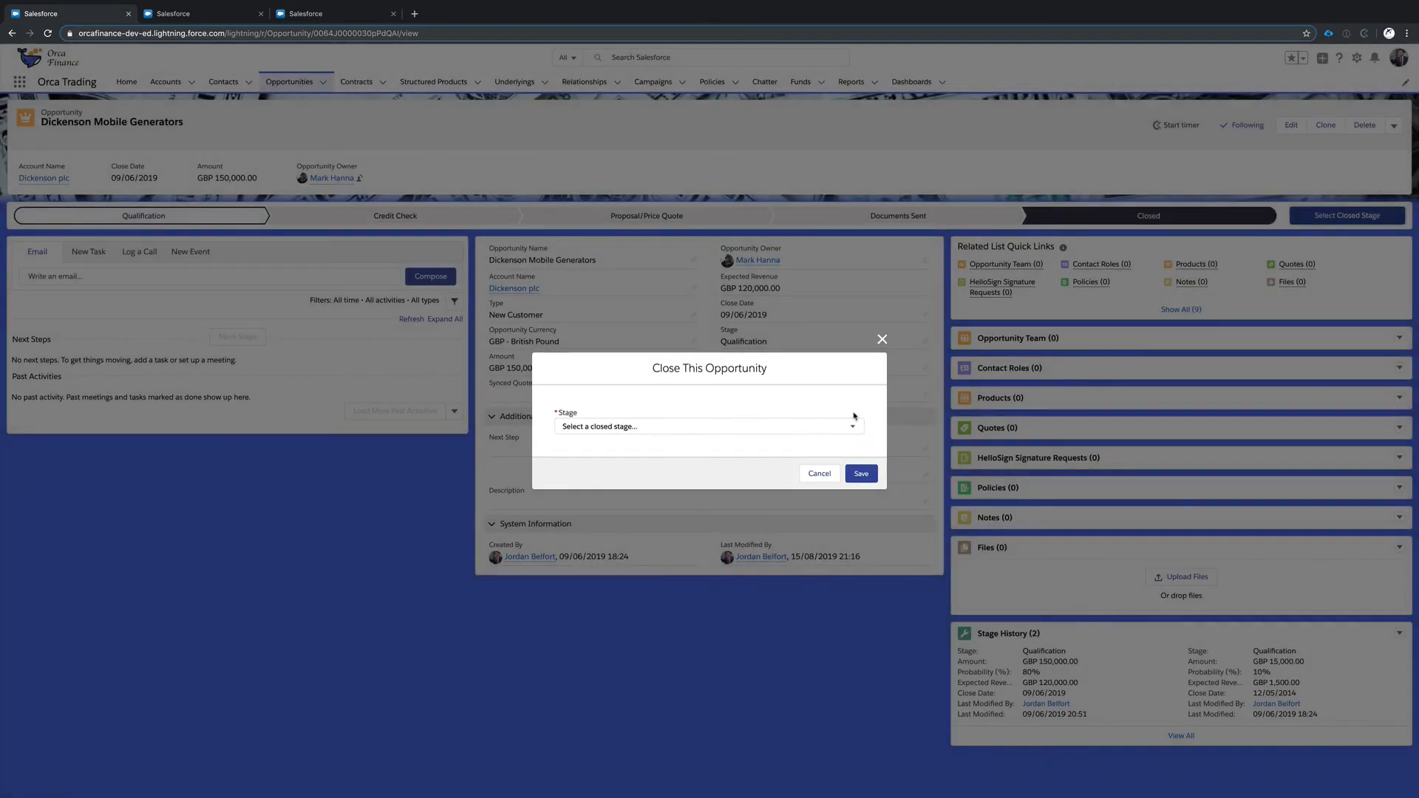
{"action": "left_click", "coordinate": [854, 422]}
{"action": "left_click", "coordinate": [761, 441]}
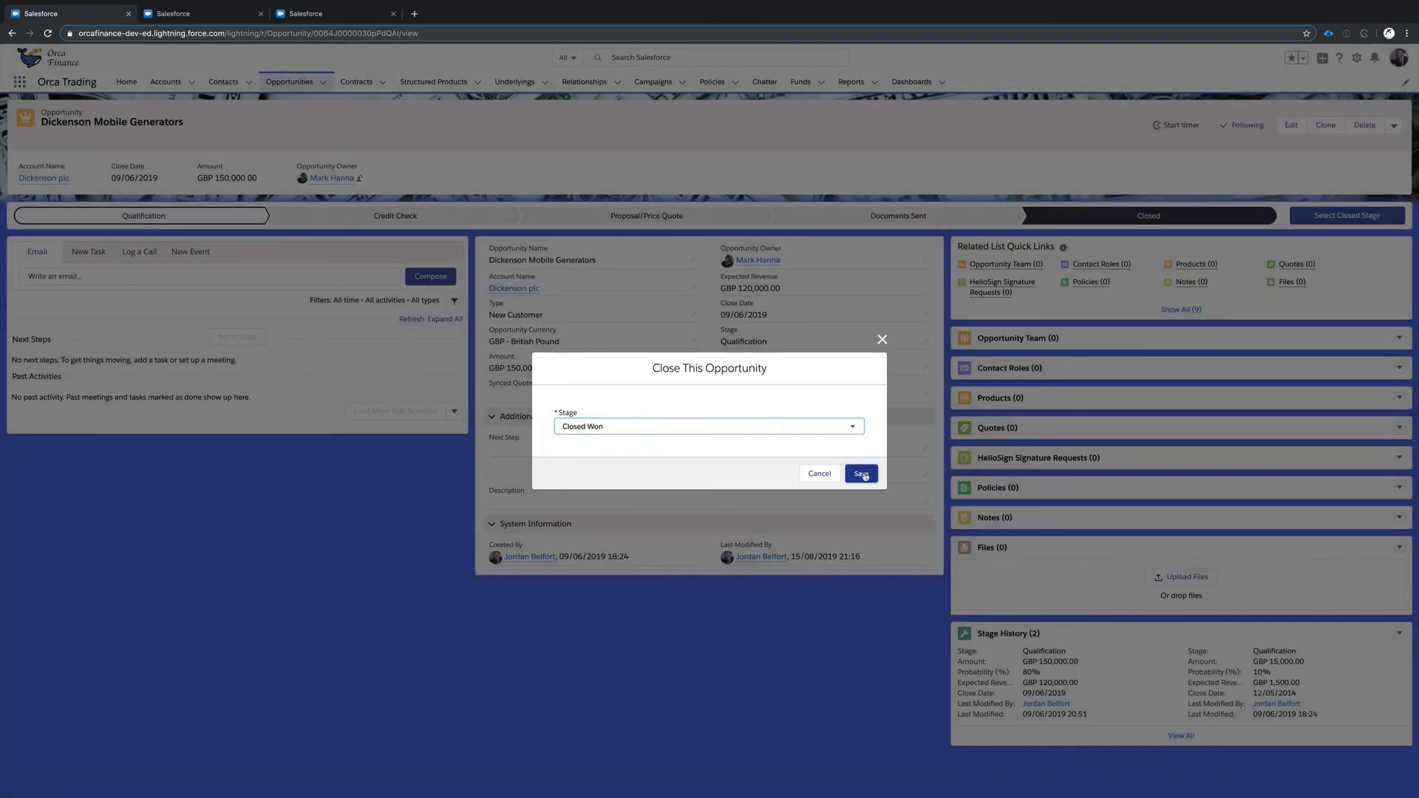
{"action": "left_click", "coordinate": [861, 474]}
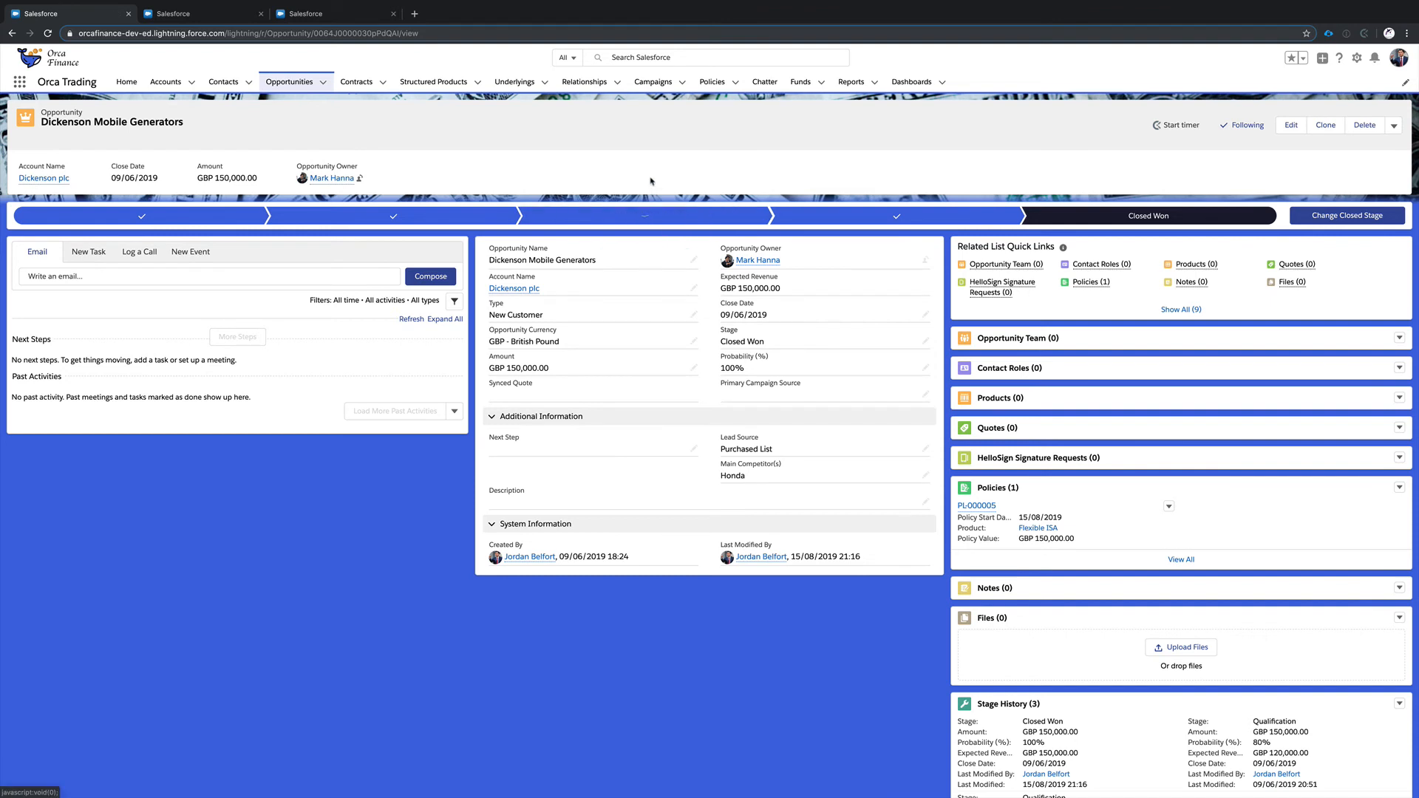
- Reload the All Contracts list to check for a contract for Dickenson plc
{"action": "left_click", "coordinate": [186, 21]}
{"action": "left_click", "coordinate": [47, 34]}
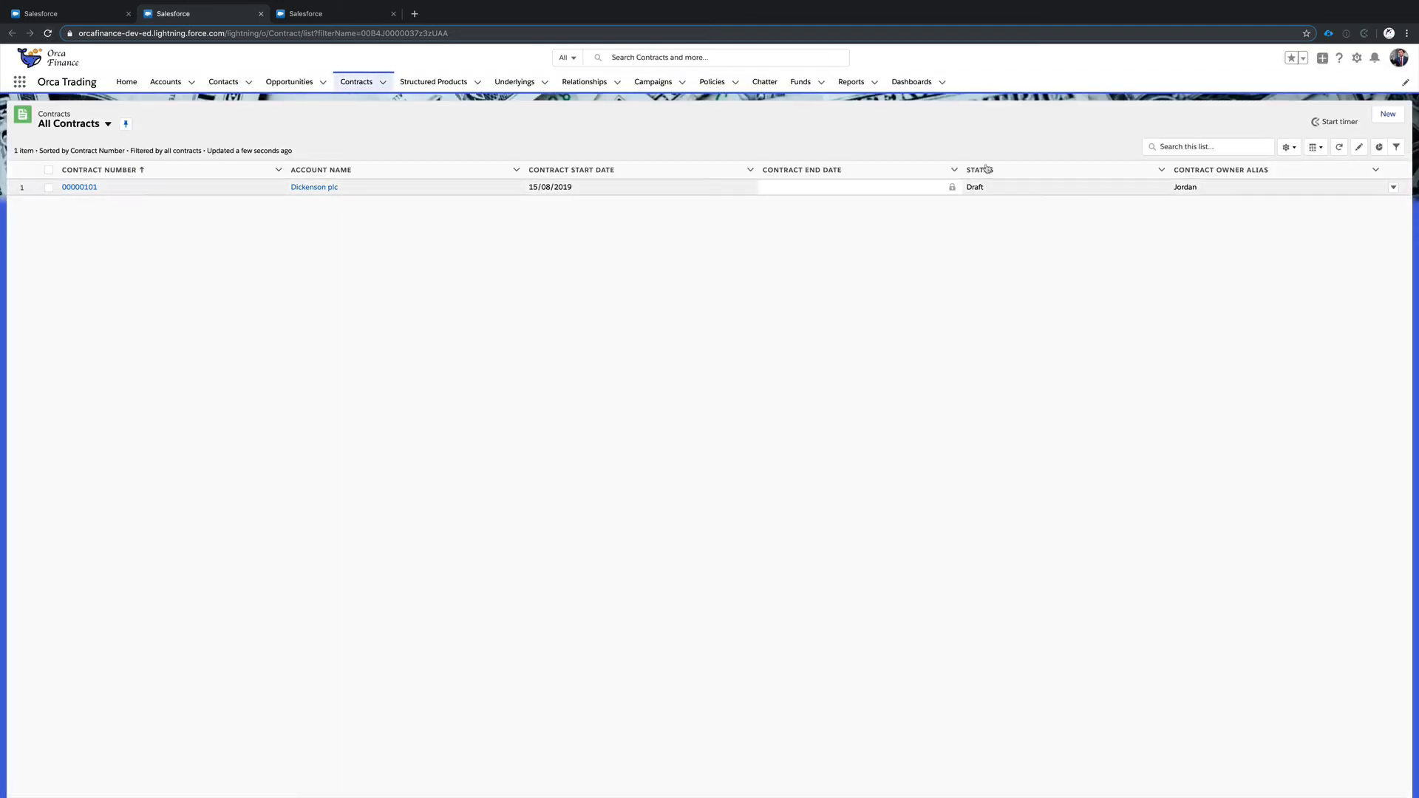
- Open the Dickenson plc draft contract and check its account name, start date and status
{"action": "left_click", "coordinate": [68, 187]}
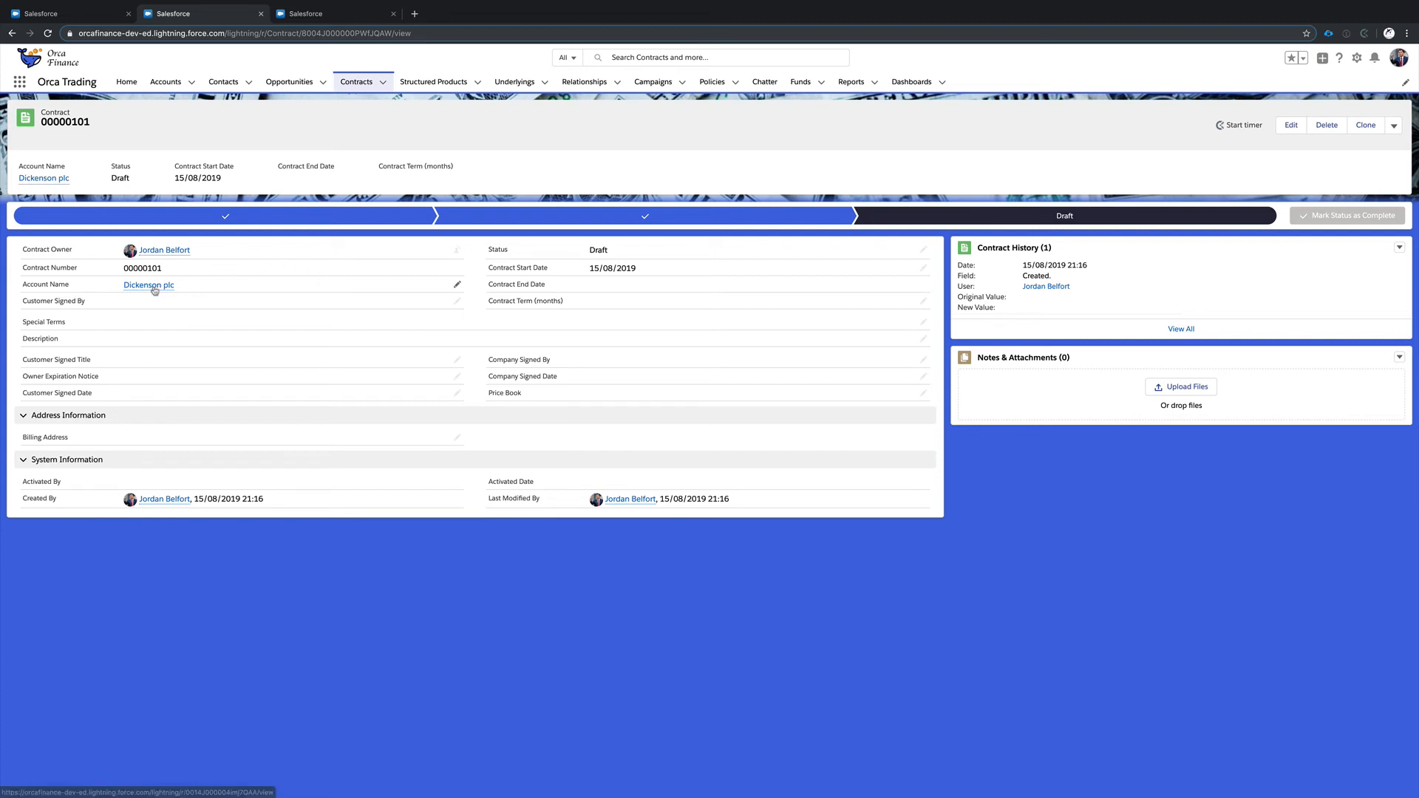
{"action": "mouse_move", "coordinate": [151, 290]}
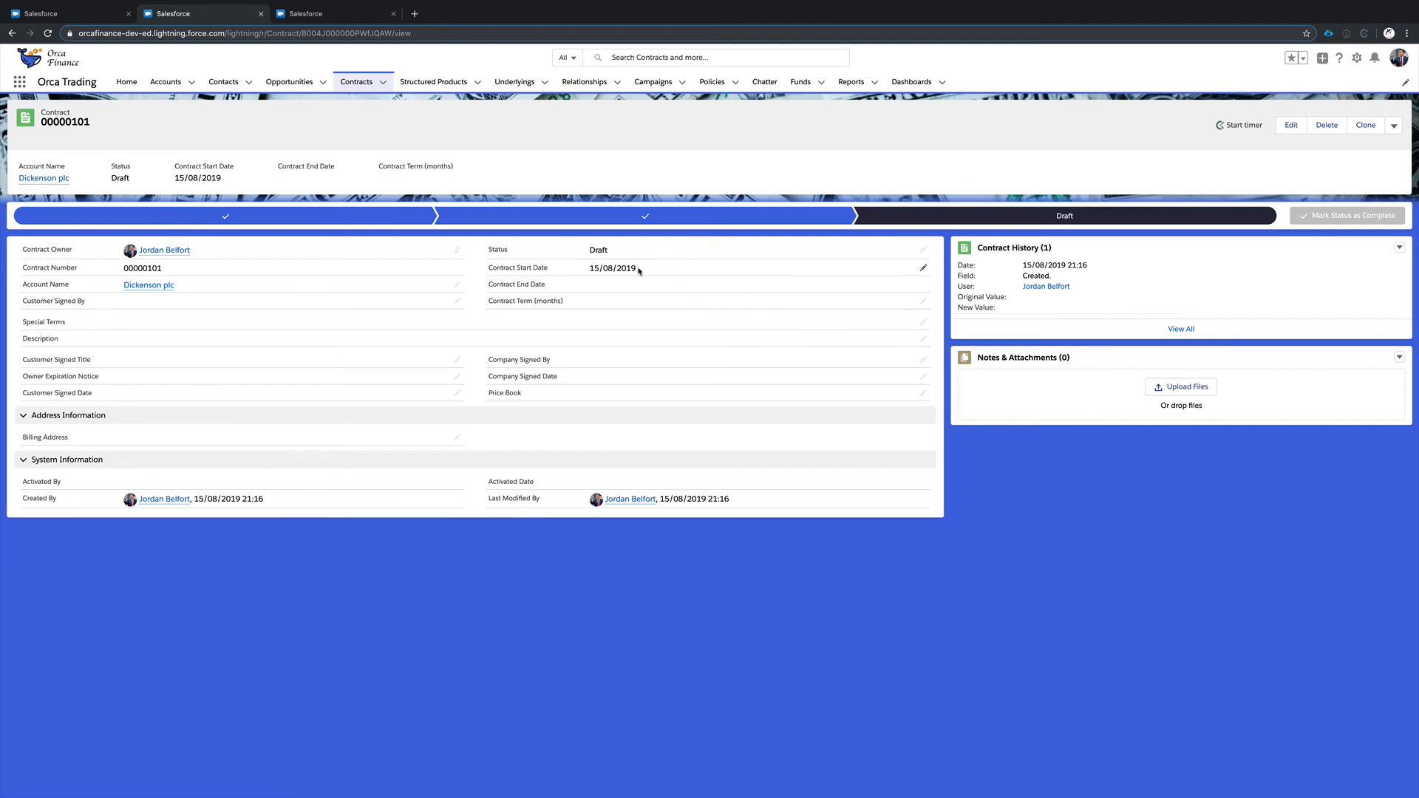
{"action": "left_click_drag", "start_coordinate": [637, 267], "coordinate": [593, 271]}
{"action": "left_click", "coordinate": [591, 249]}
{"action": "left_click", "coordinate": [590, 238]}
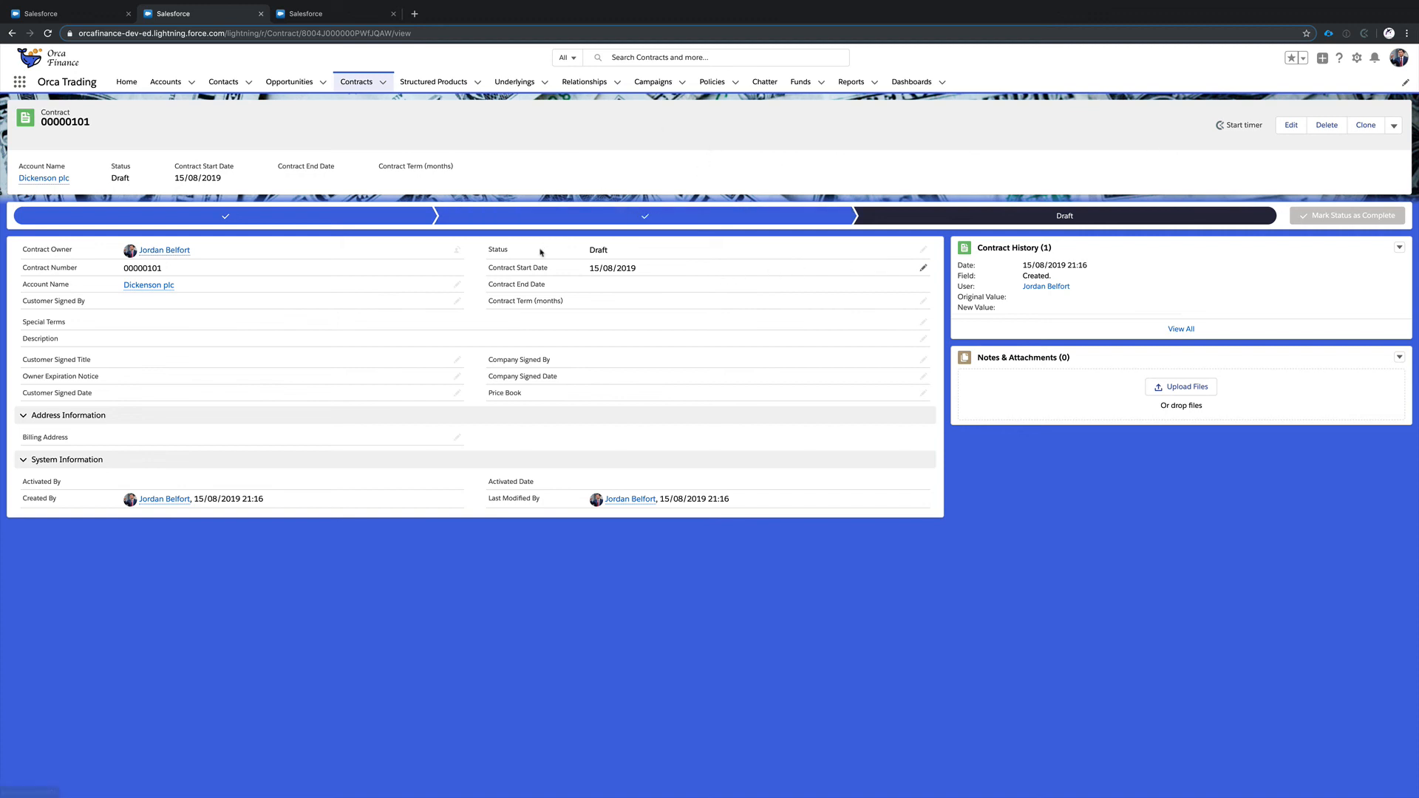
- Open the owner's profile from the Dickenson Mobile Generators opportunity and check its feed for the congratulation post
{"action": "left_click", "coordinate": [93, 13]}
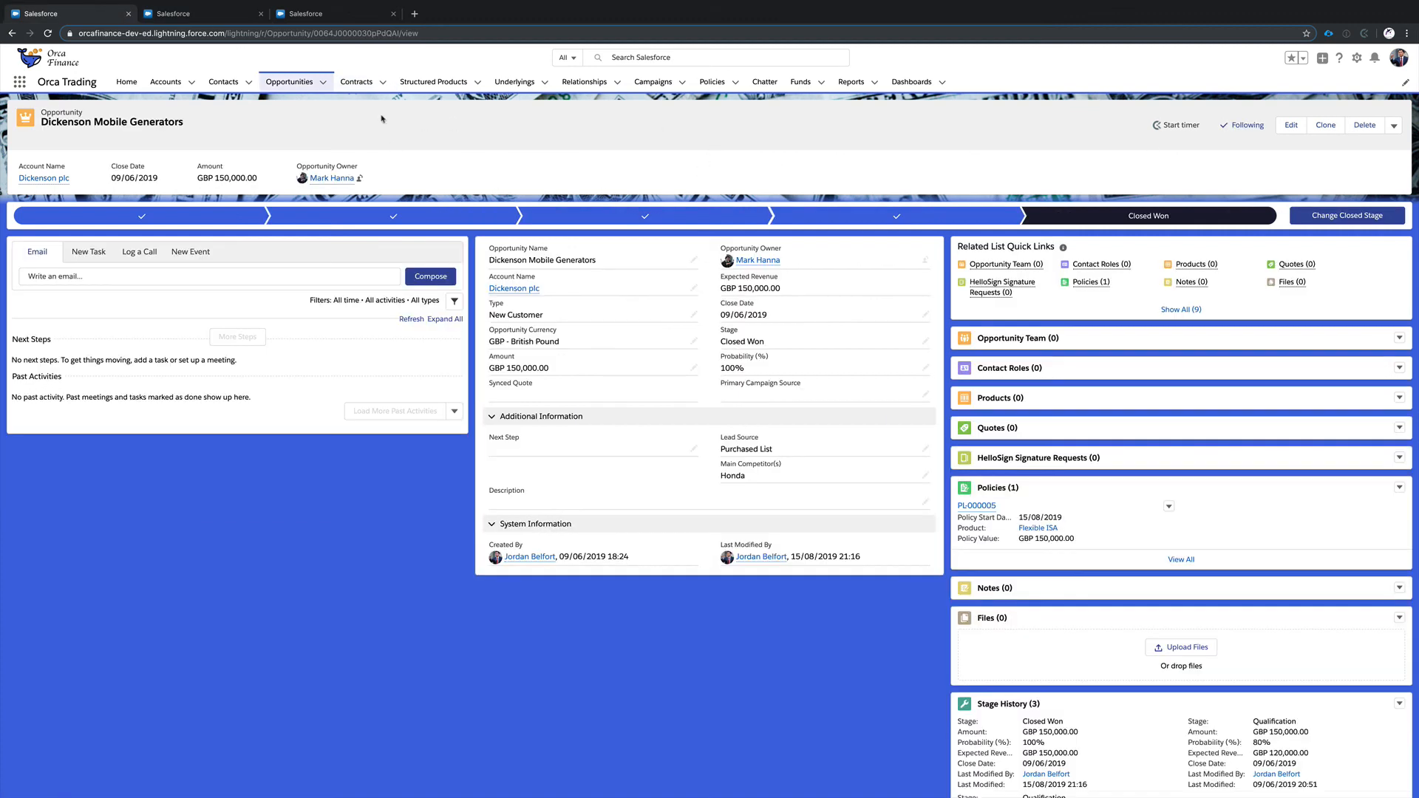
{"action": "left_click", "coordinate": [759, 261]}
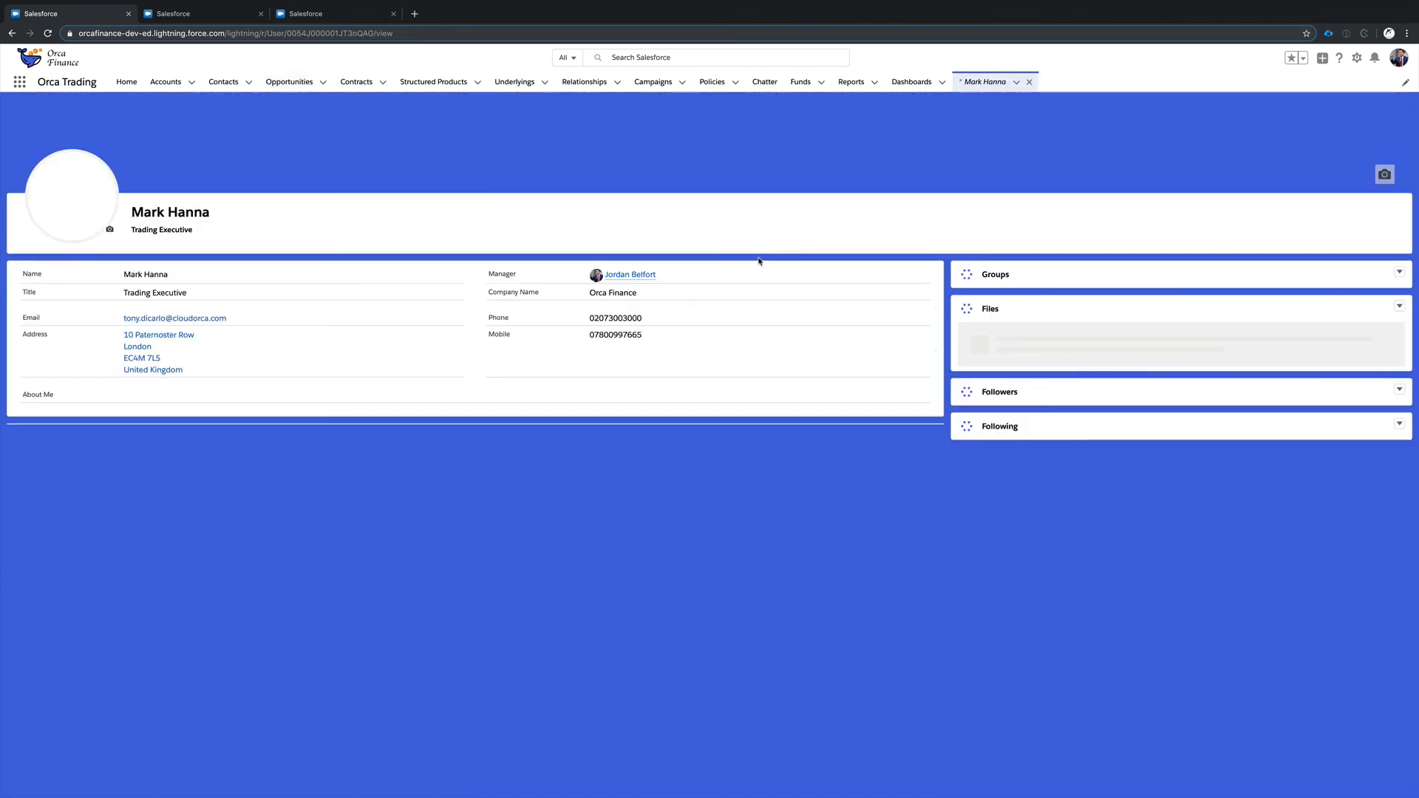
{"action": "scroll", "coordinate": [684, 370], "scroll_direction": "down", "scroll_amount": 1}
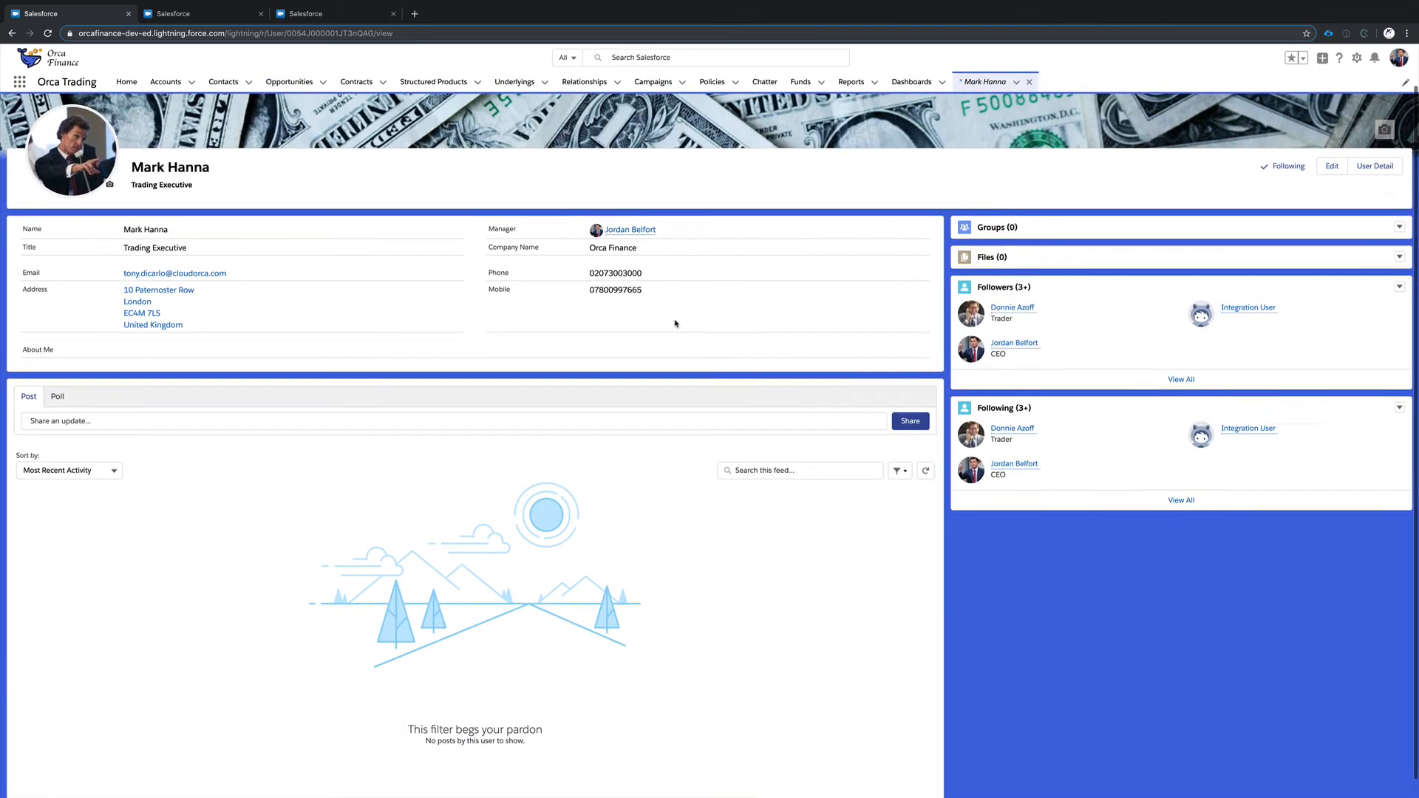
{"action": "scroll", "coordinate": [675, 321], "scroll_direction": "up", "scroll_amount": 1}
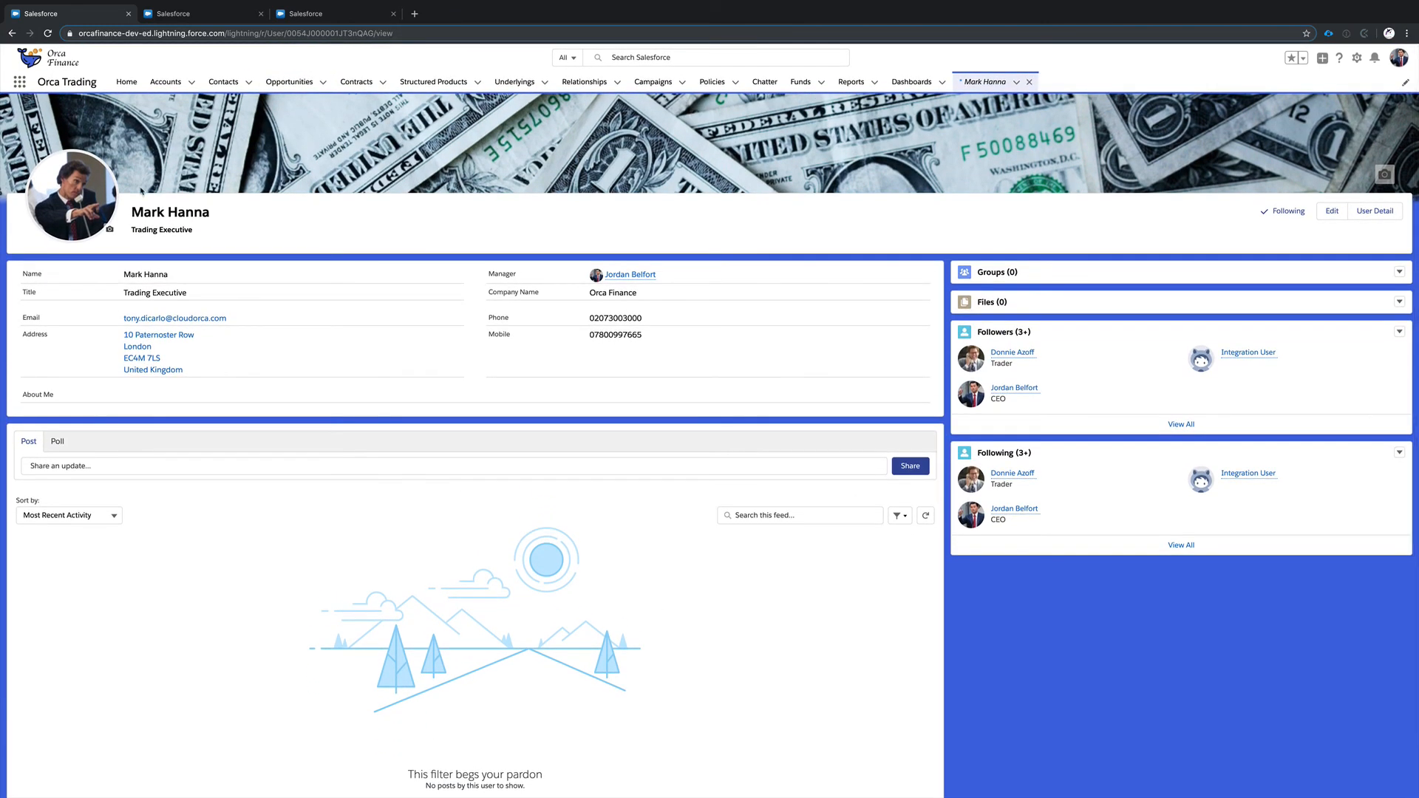
- View the Dickenson plc account and its activities from the Dickenson Mobile Generators opportunity, ending back on the opportunity
{"action": "left_click", "coordinate": [12, 33]}
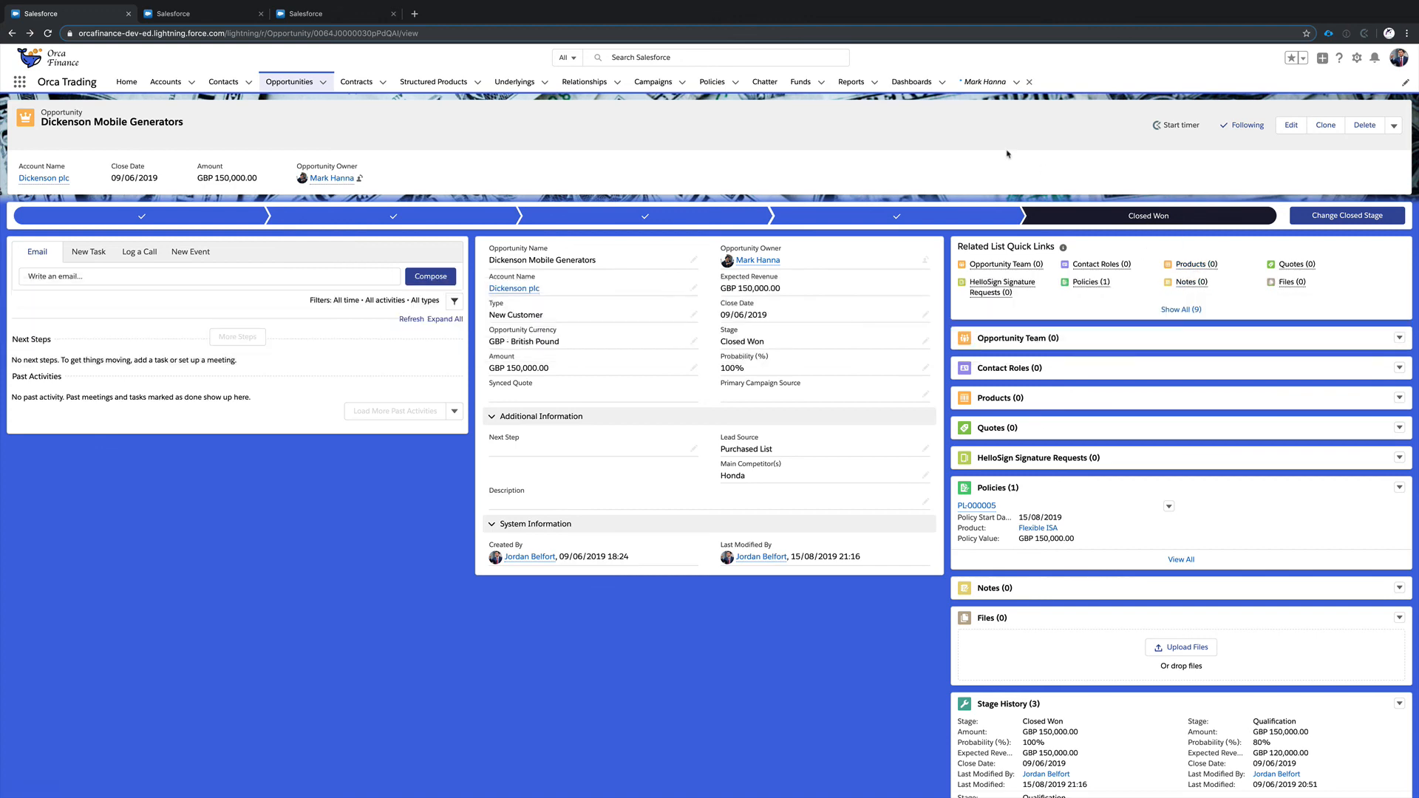
{"action": "left_click", "coordinate": [513, 288]}
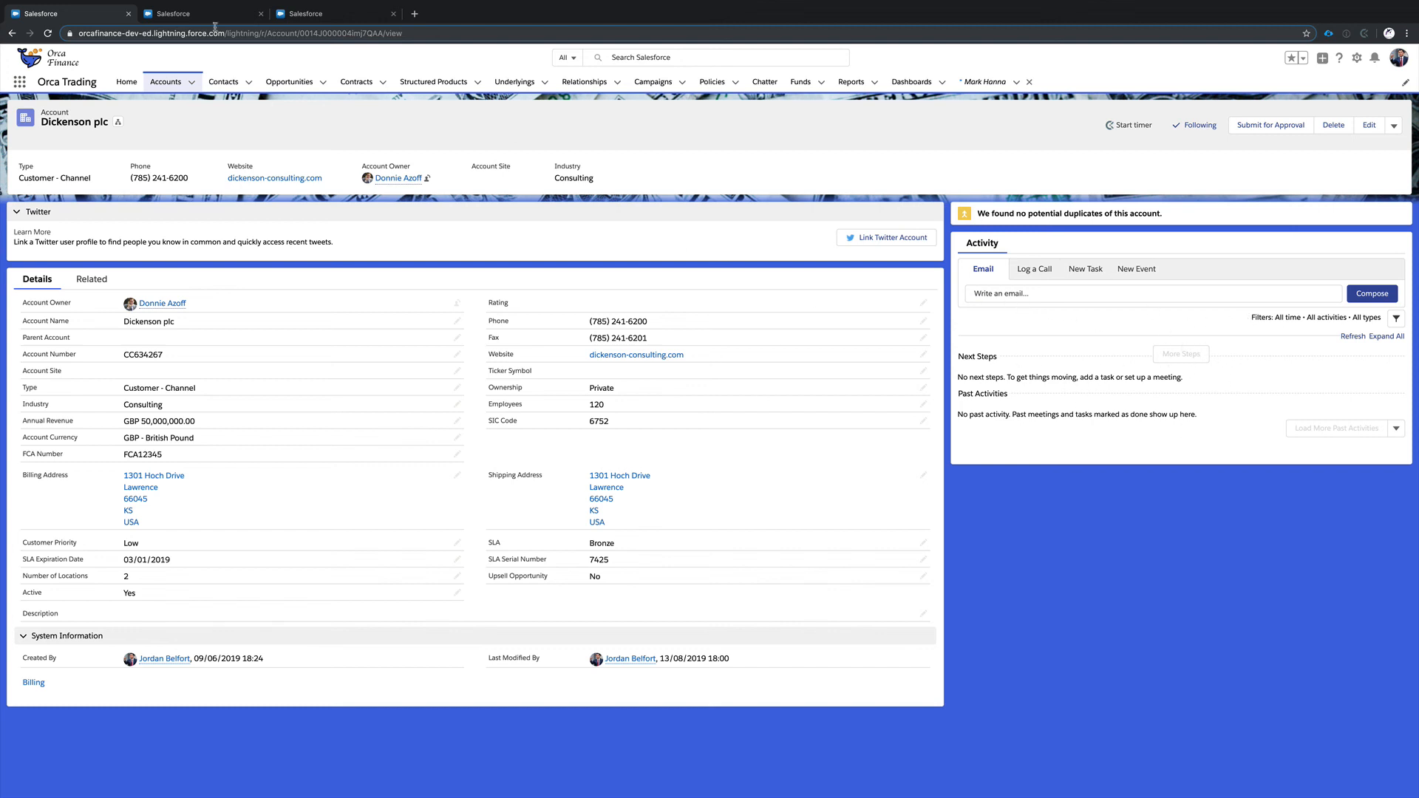
{"action": "left_click", "coordinate": [14, 33]}
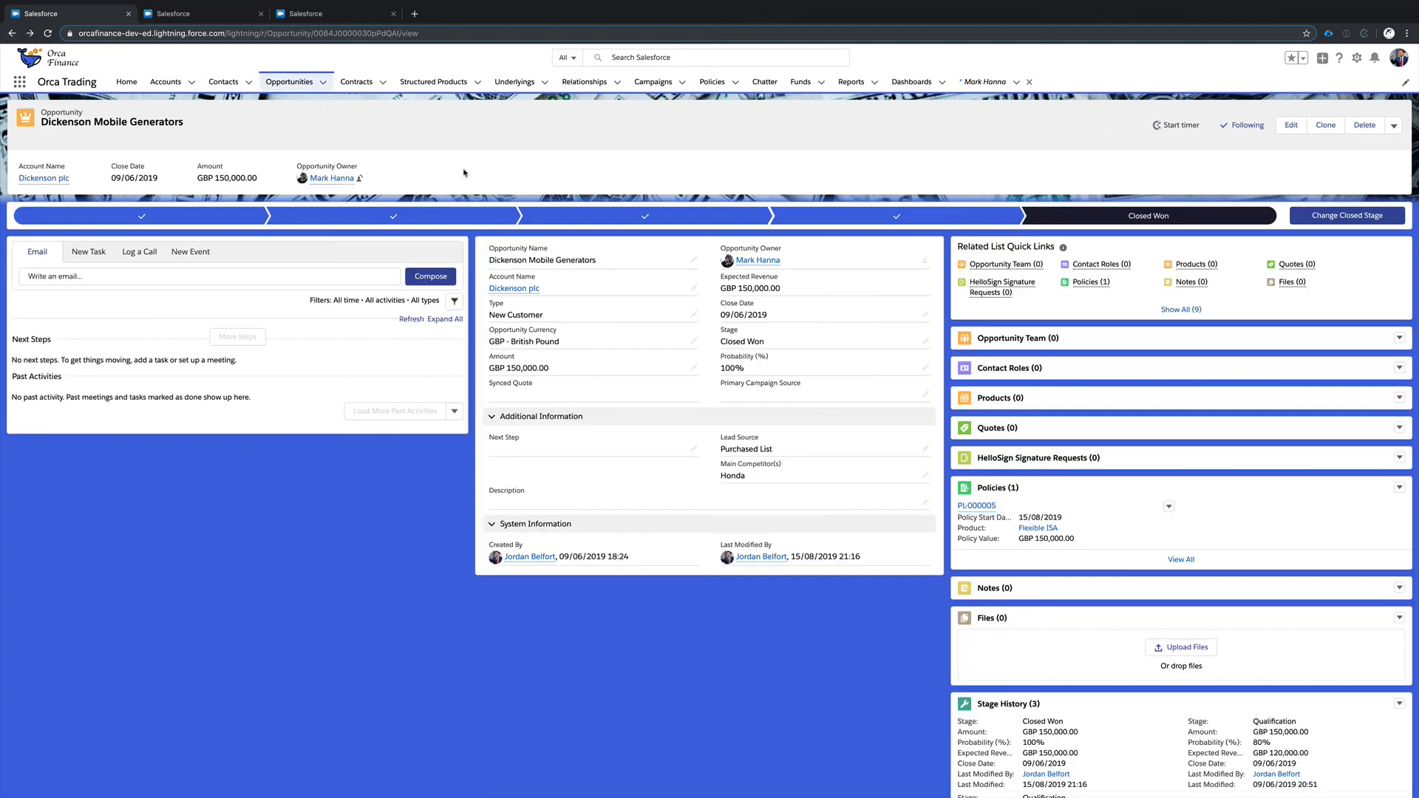